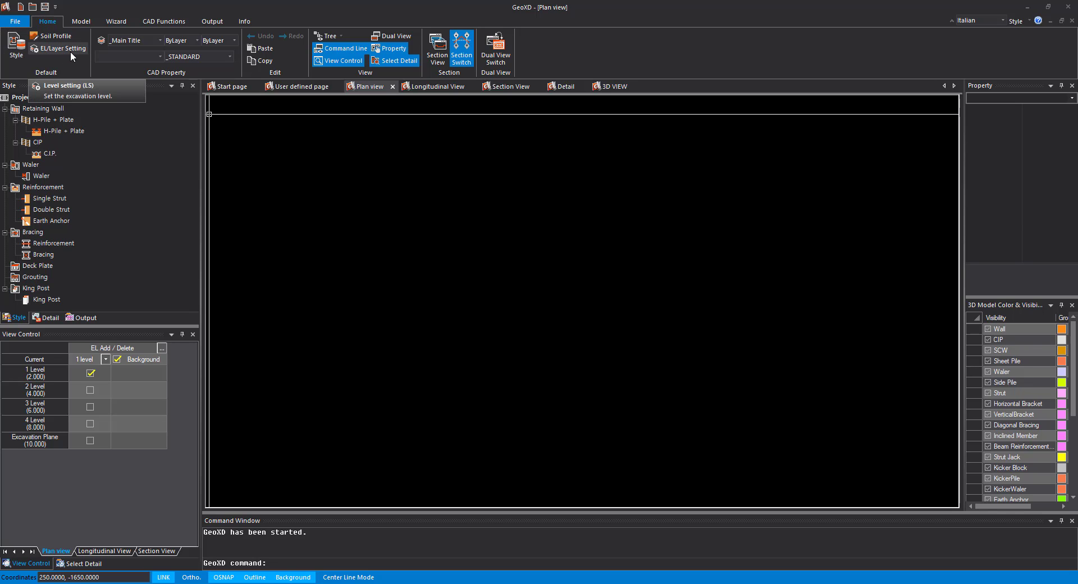
left_click(82, 26)
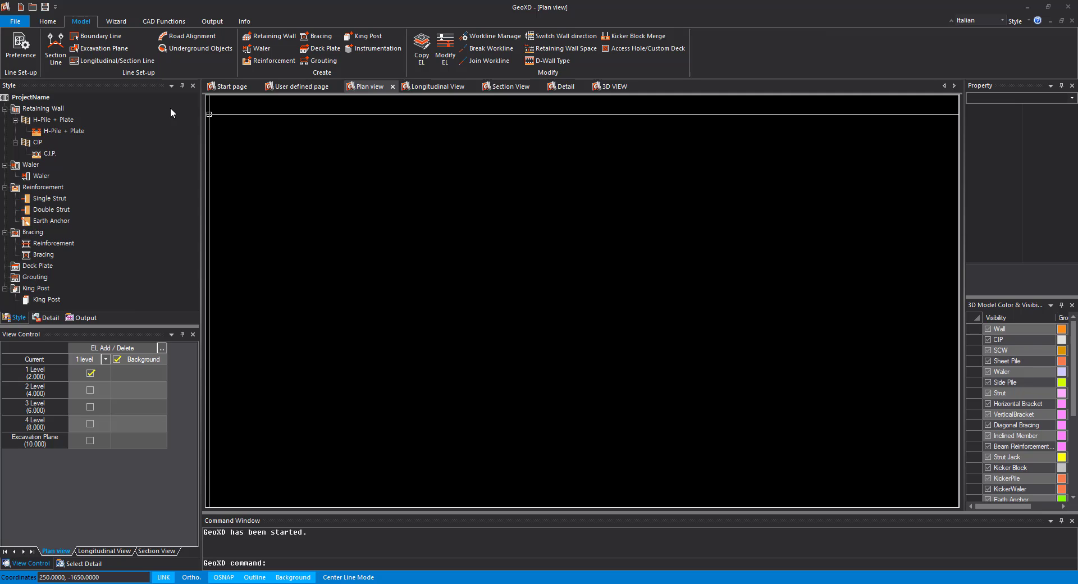
left_click(115, 22)
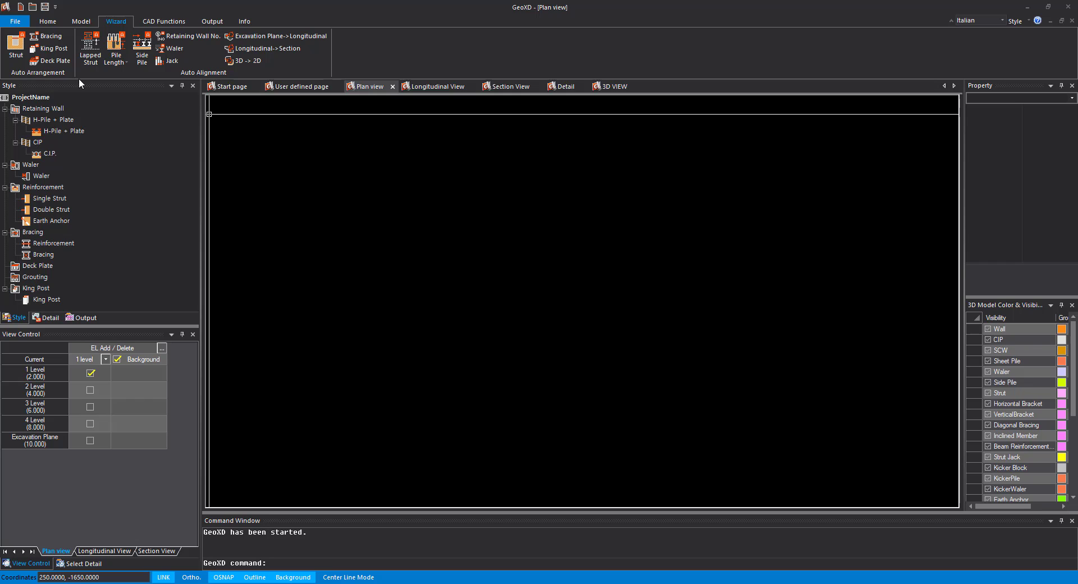
left_click(156, 21)
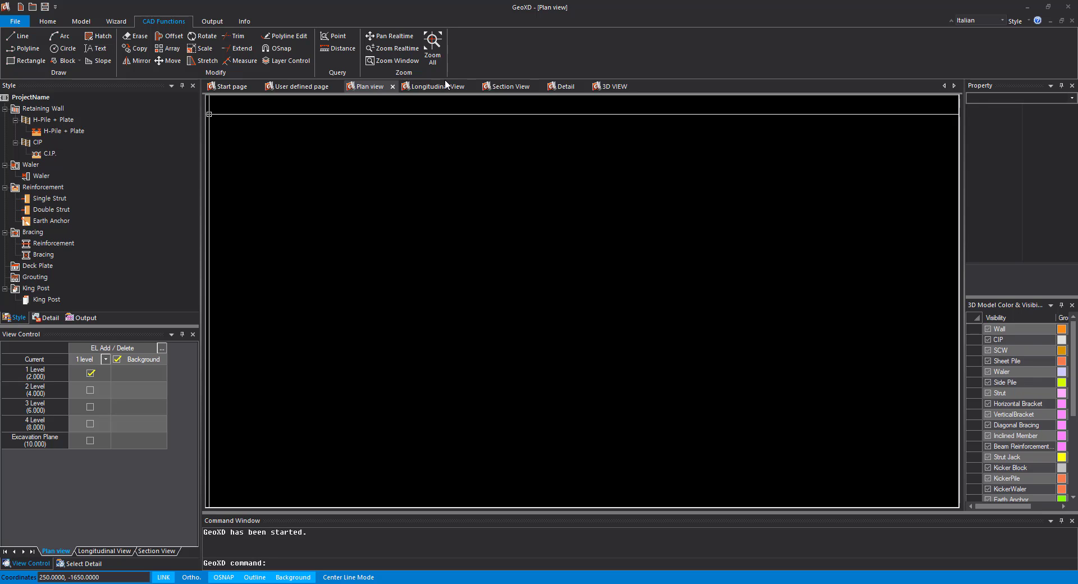
left_click(220, 23)
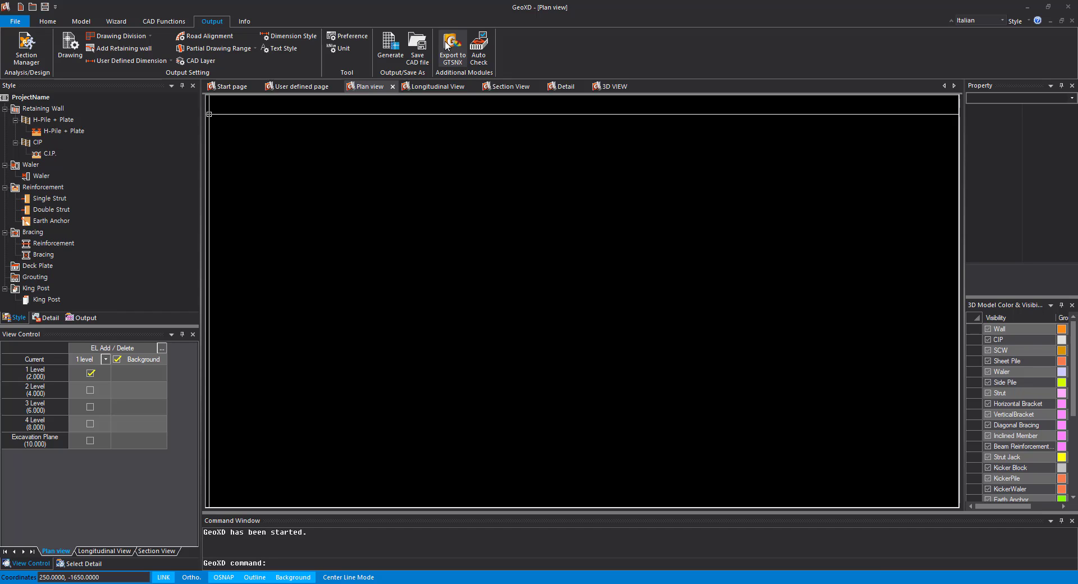
left_click(51, 26)
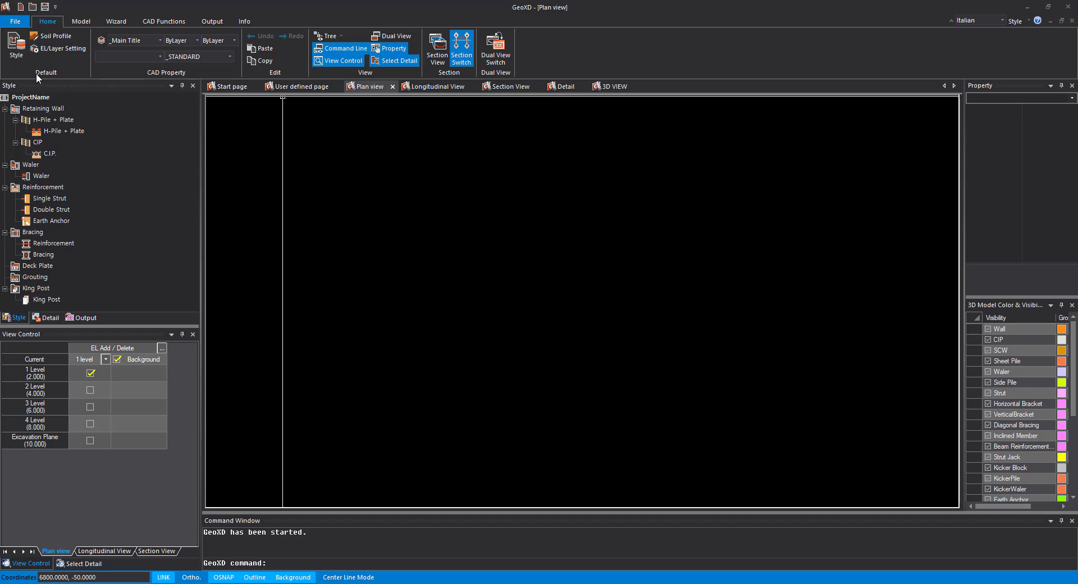
Step: Open the structural style settings and review the existing retaining wall and waler styles
left_click(17, 55)
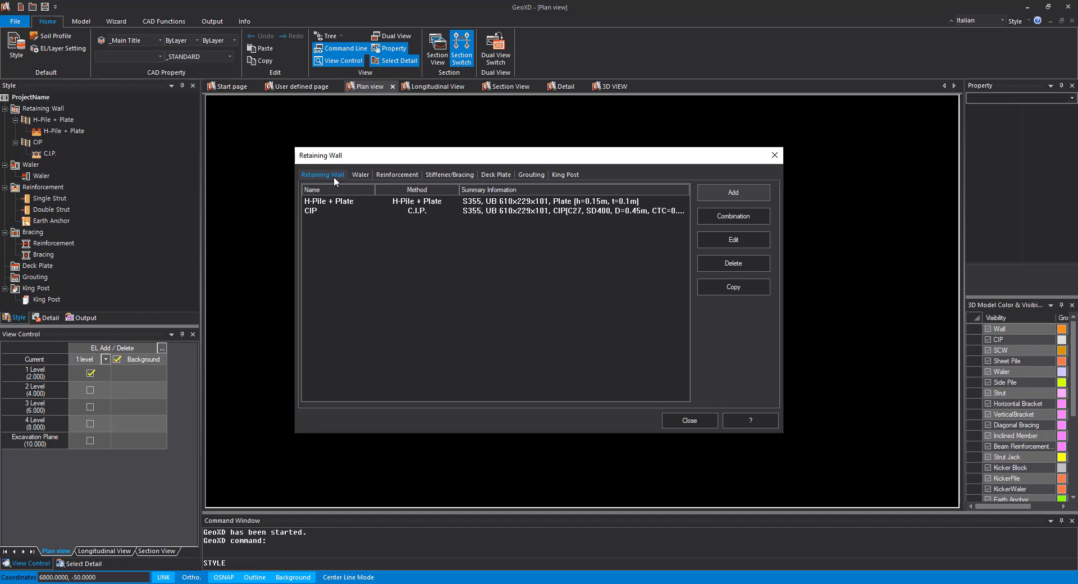
left_click(359, 174)
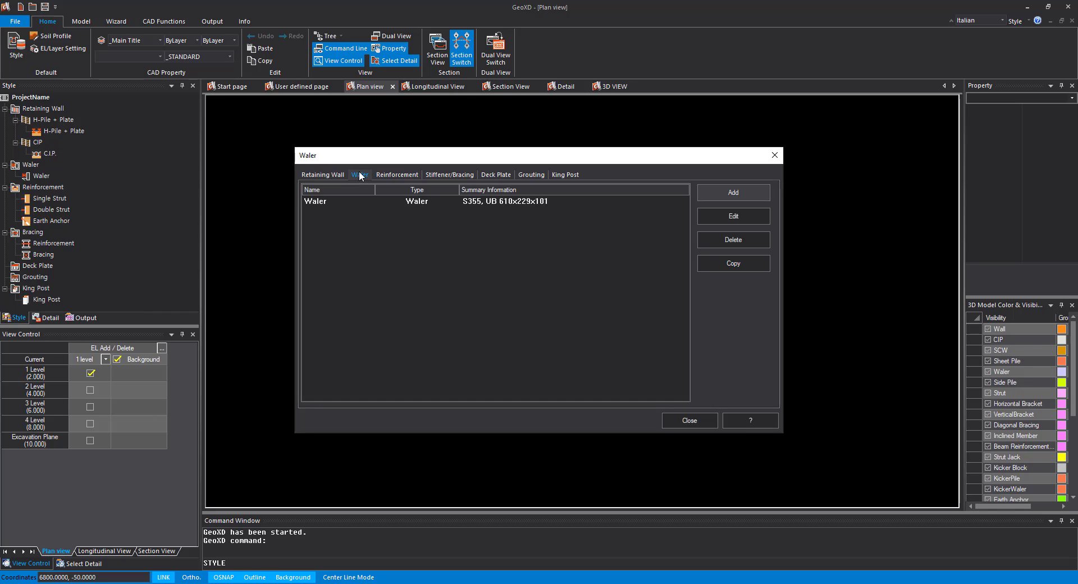
left_click(334, 174)
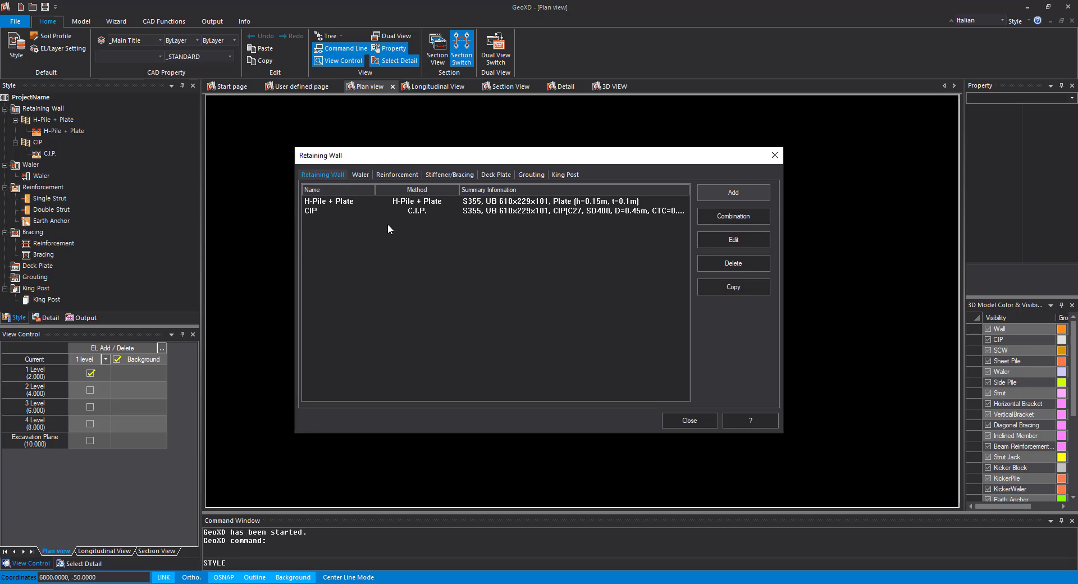
left_click(339, 201)
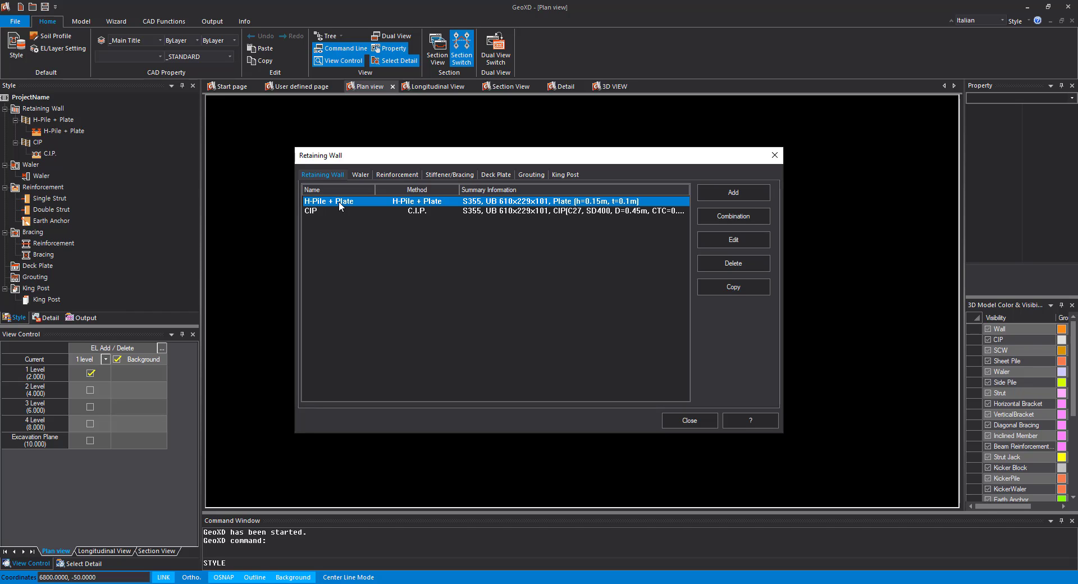
Step: Start a new retaining wall style and examine the parameters of the Sheet Pile and SCW wall types
left_click(731, 194)
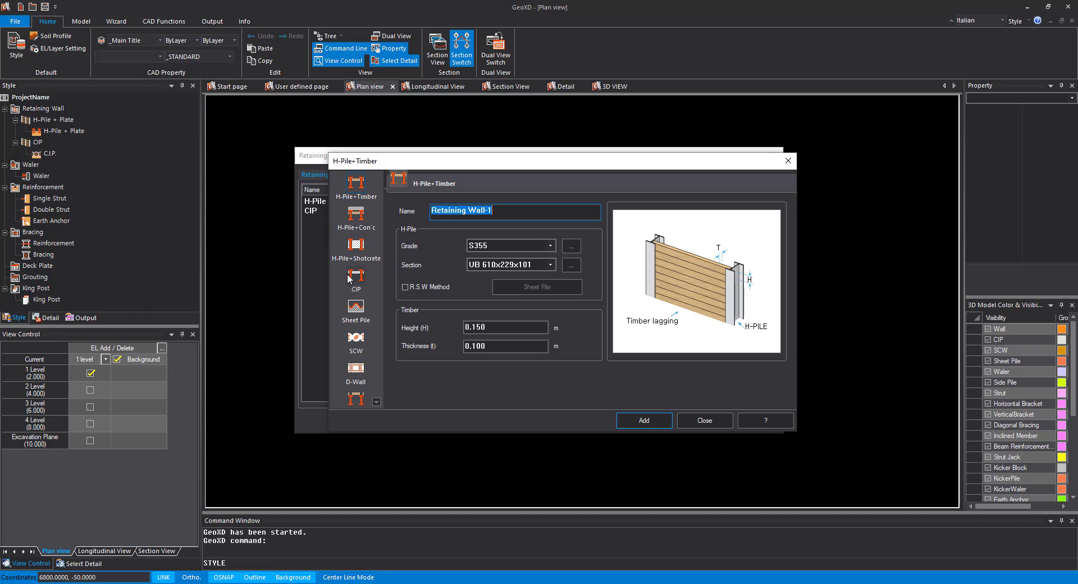
left_click(356, 310)
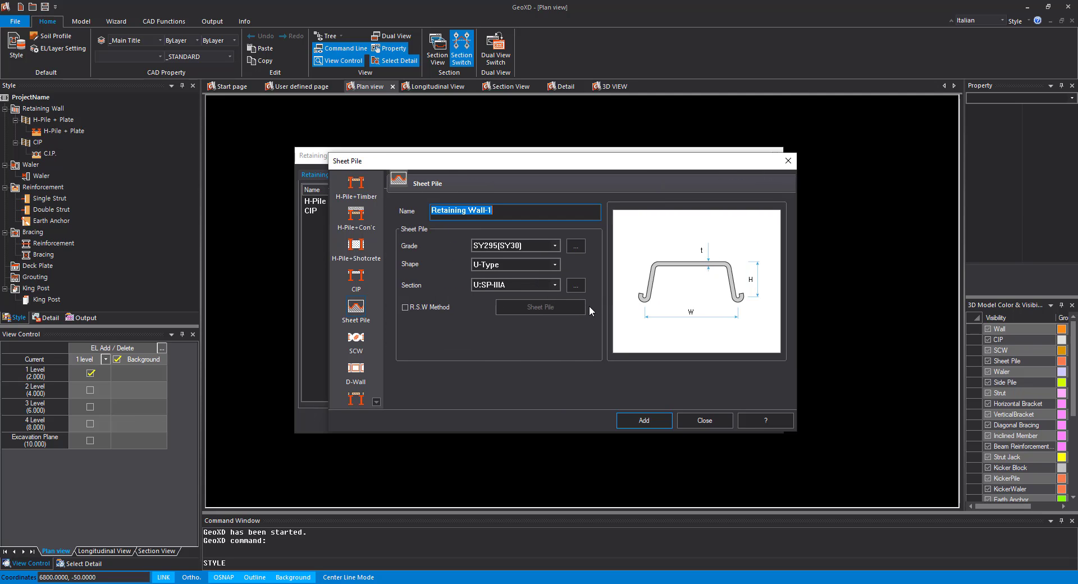
left_click_drag(495, 169, 626, 165)
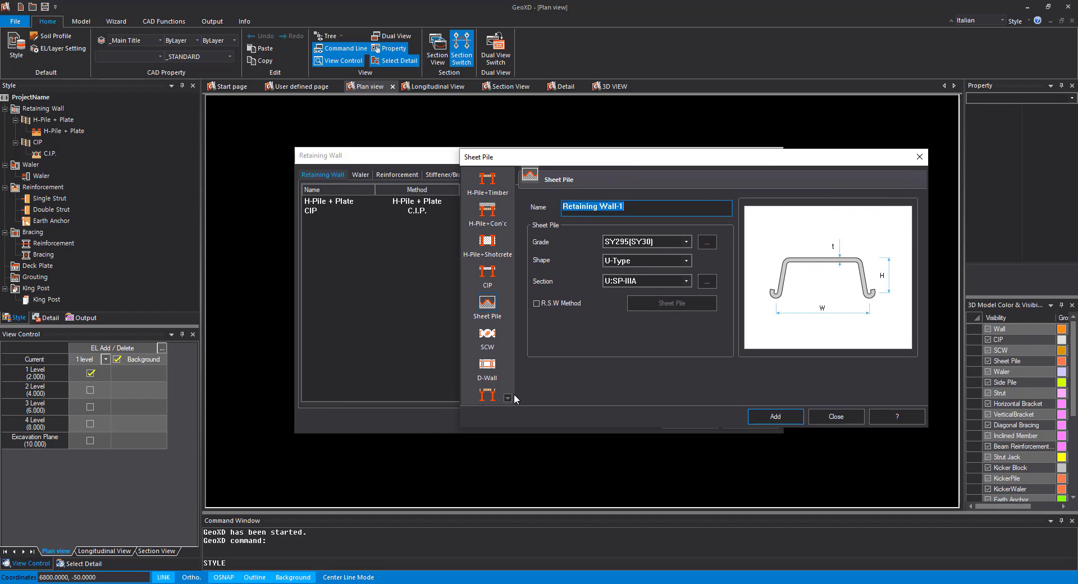
left_click(488, 337)
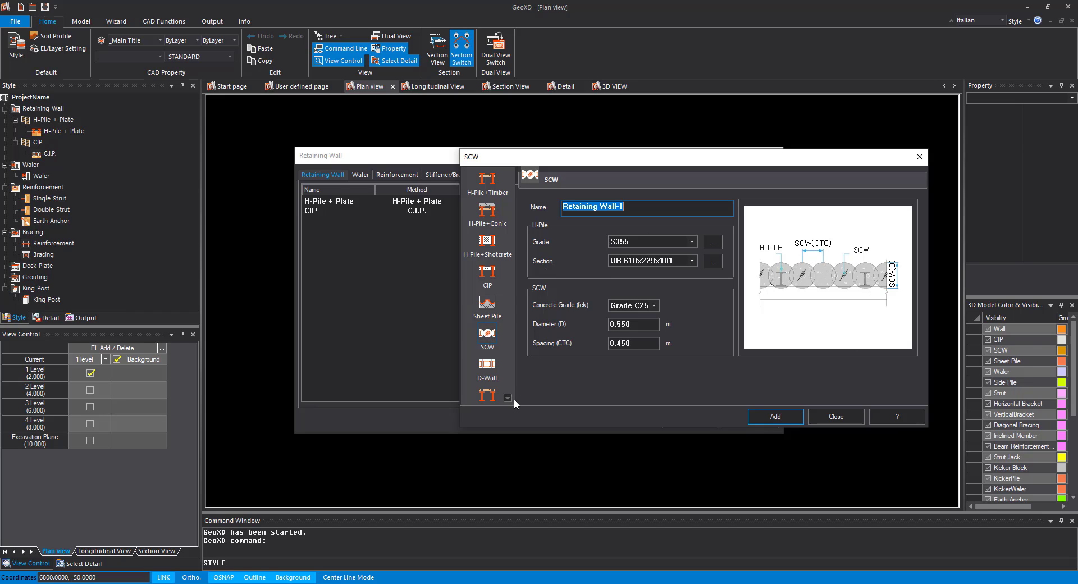
Step: Try H-pile section UB 686x254x125 for the SCW wall, check the concrete grade options, and discard the new style
left_click(691, 261)
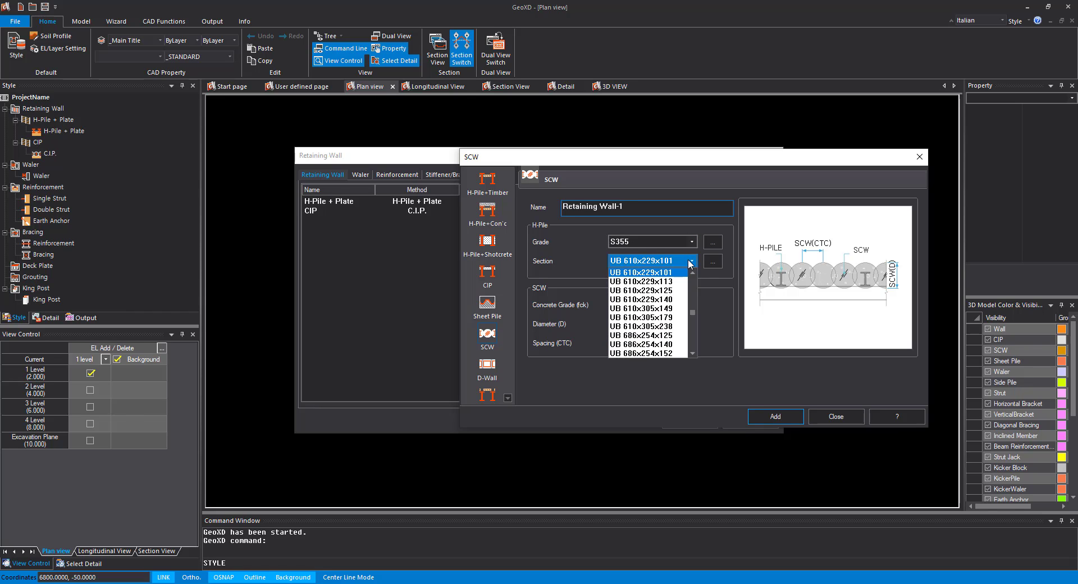
left_click(660, 336)
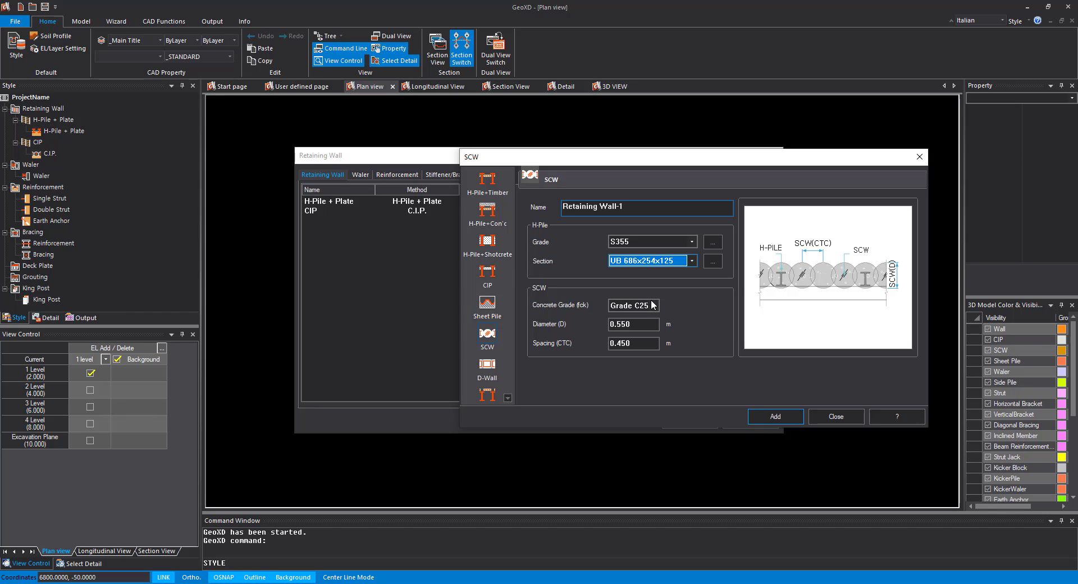
left_click(623, 306)
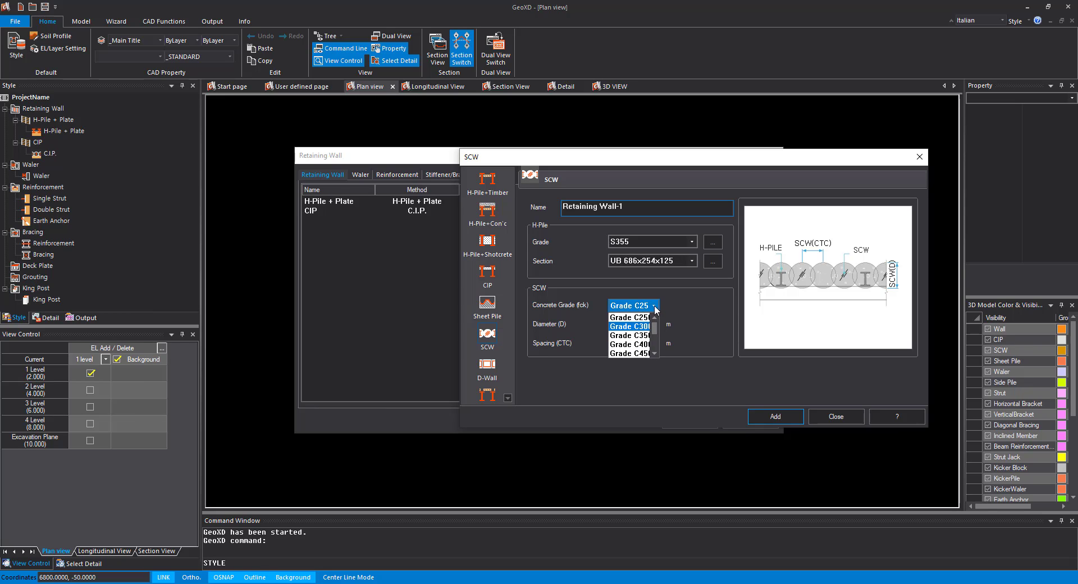
left_click(654, 306)
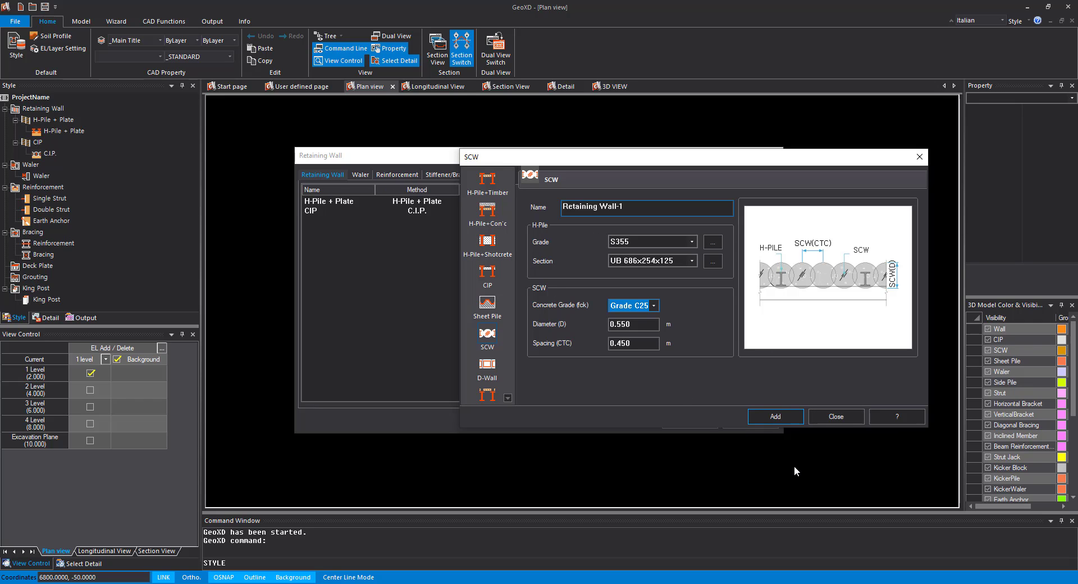
left_click(836, 417)
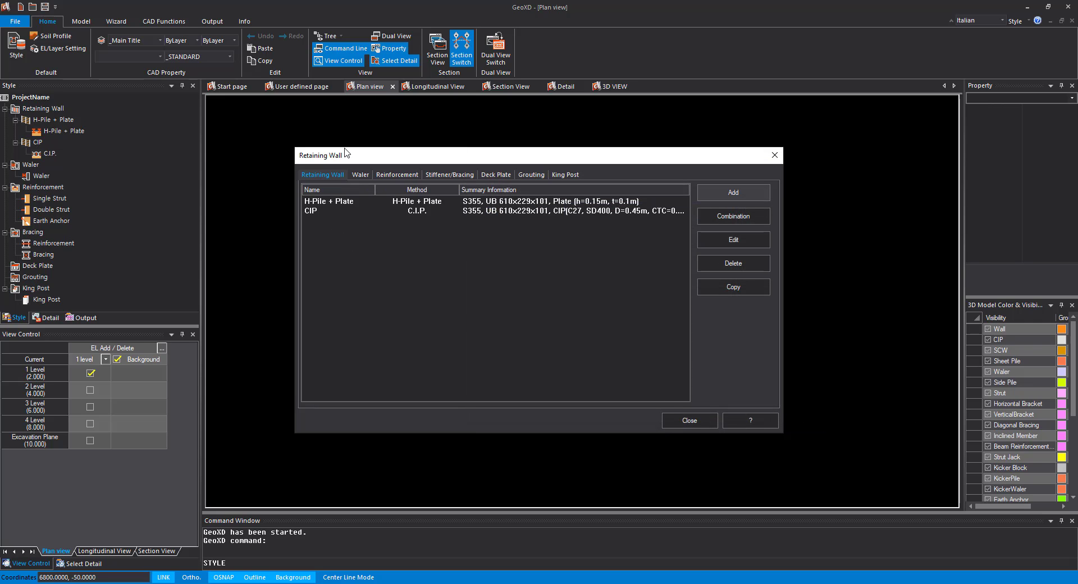
Step: Examine the shape and type options of the Single Strut reinforcement style, leaving without saving
left_click(390, 175)
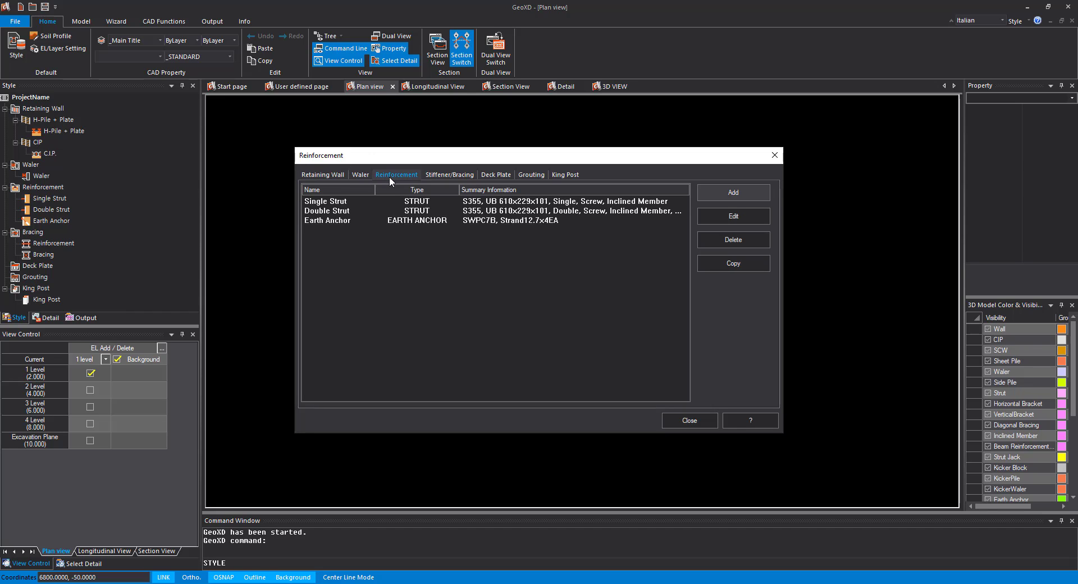
left_click(414, 200)
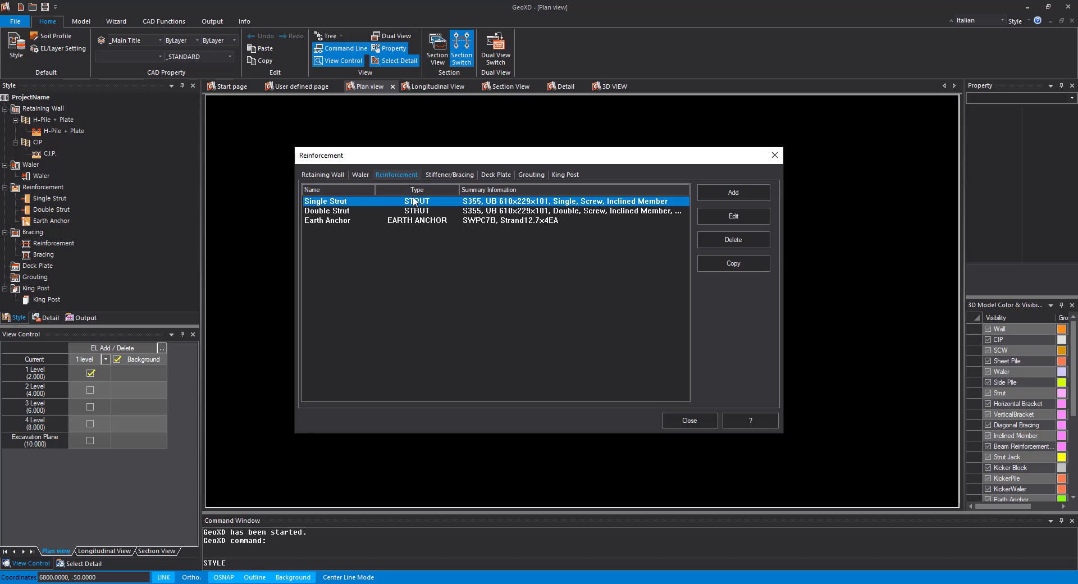
left_click(727, 215)
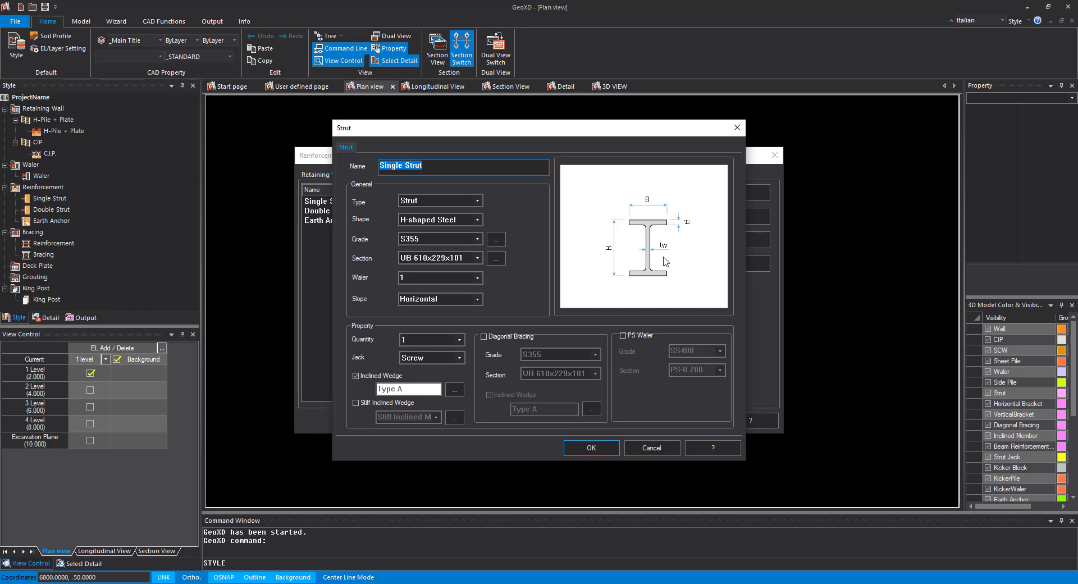
left_click(477, 220)
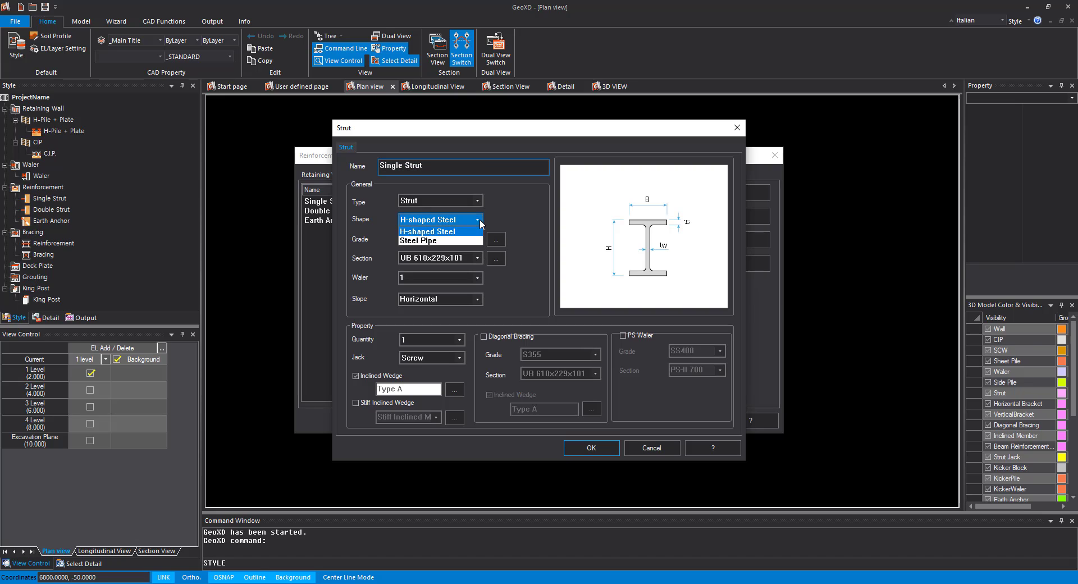
left_click(479, 221)
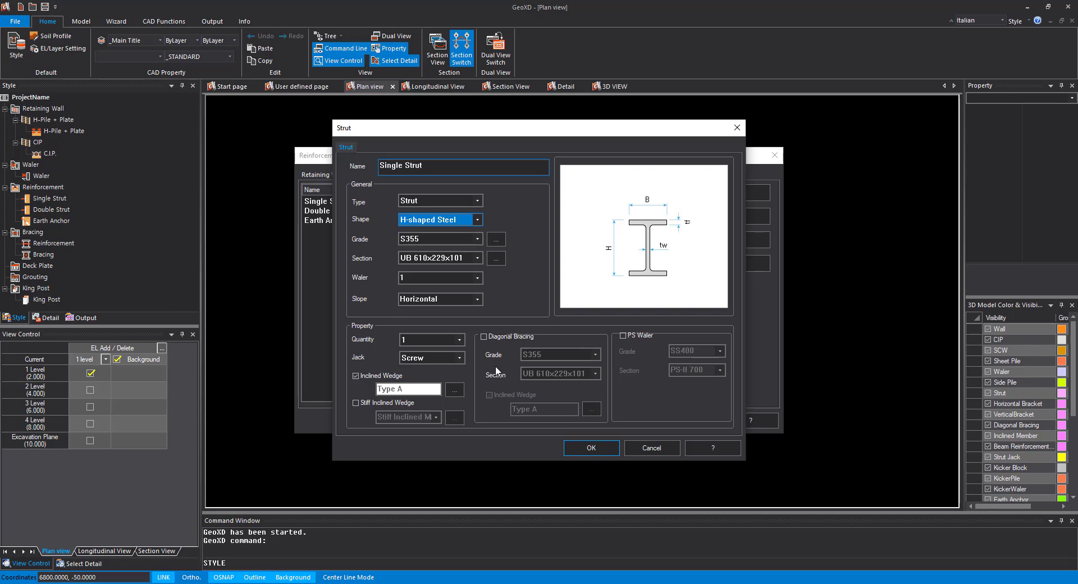
left_click(478, 201)
left_click(477, 210)
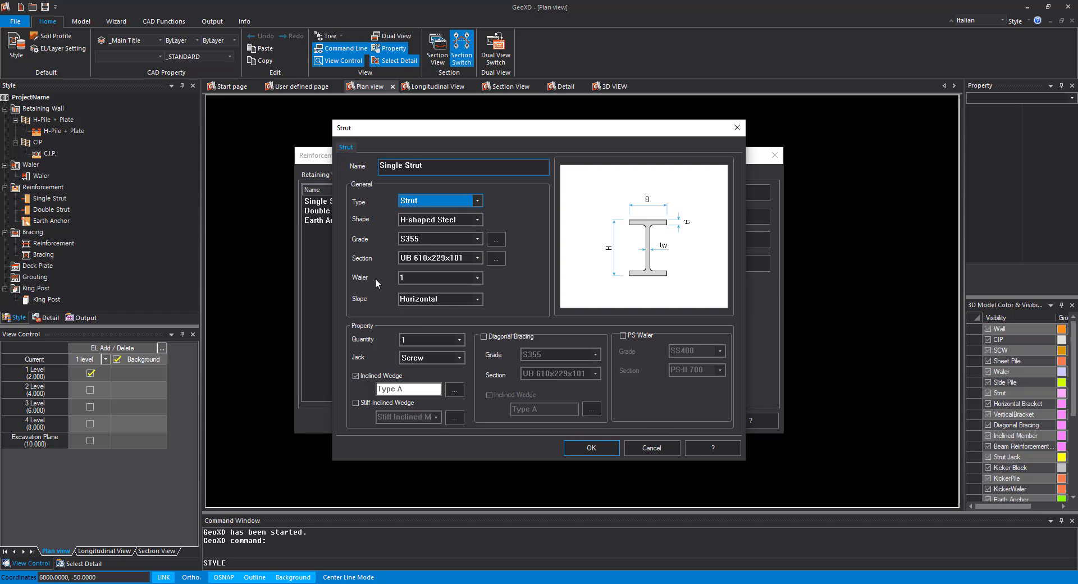
left_click(737, 128)
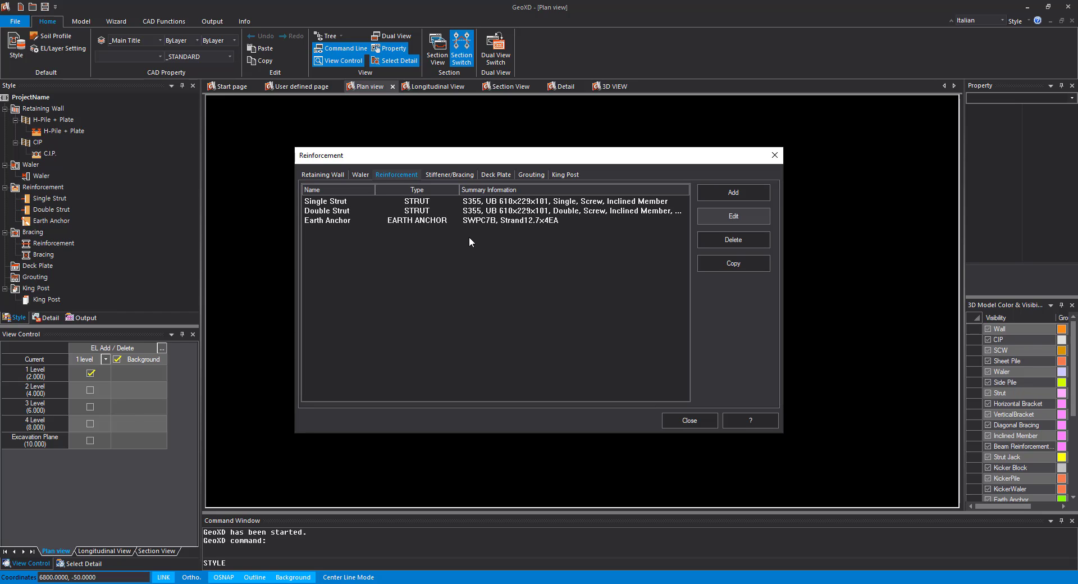
Step: Review the Stiffener/Bracing, Deck Plate, Grouting and King Post styles, including the King Post's grade and section, and leave the style settings
left_click(450, 173)
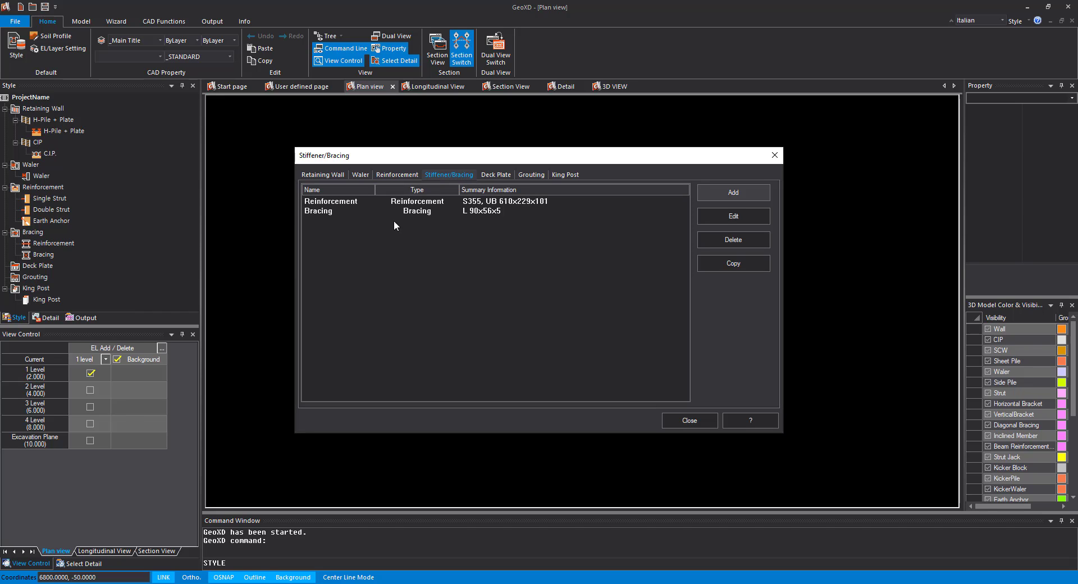
left_click(496, 174)
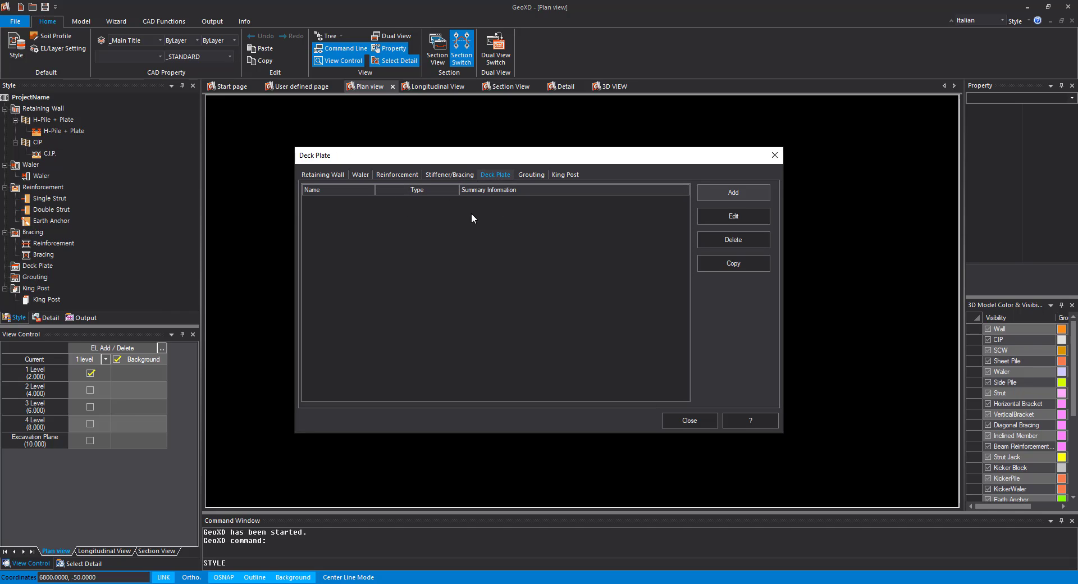
left_click(532, 174)
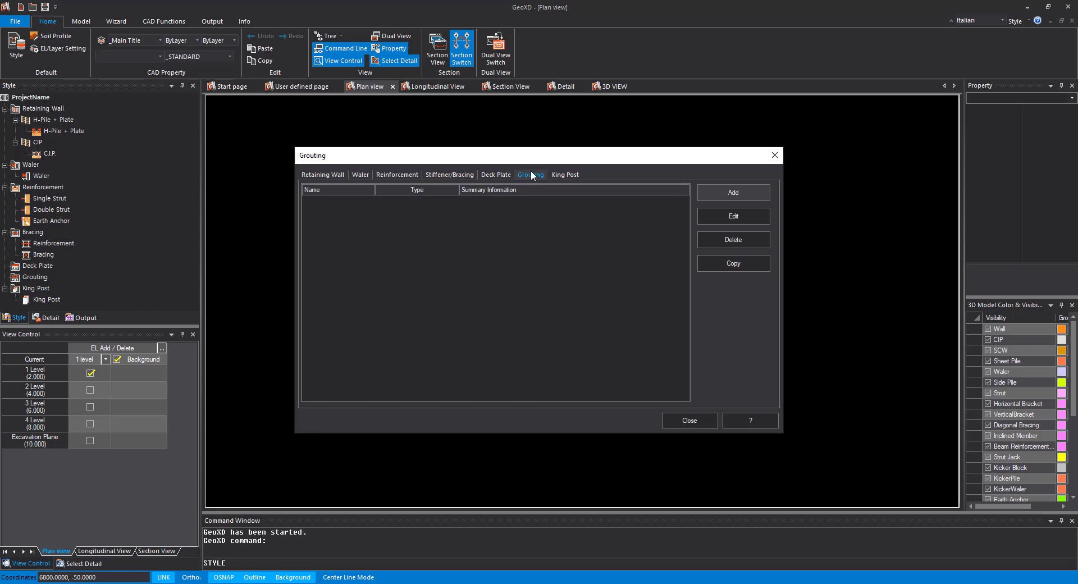
left_click(566, 175)
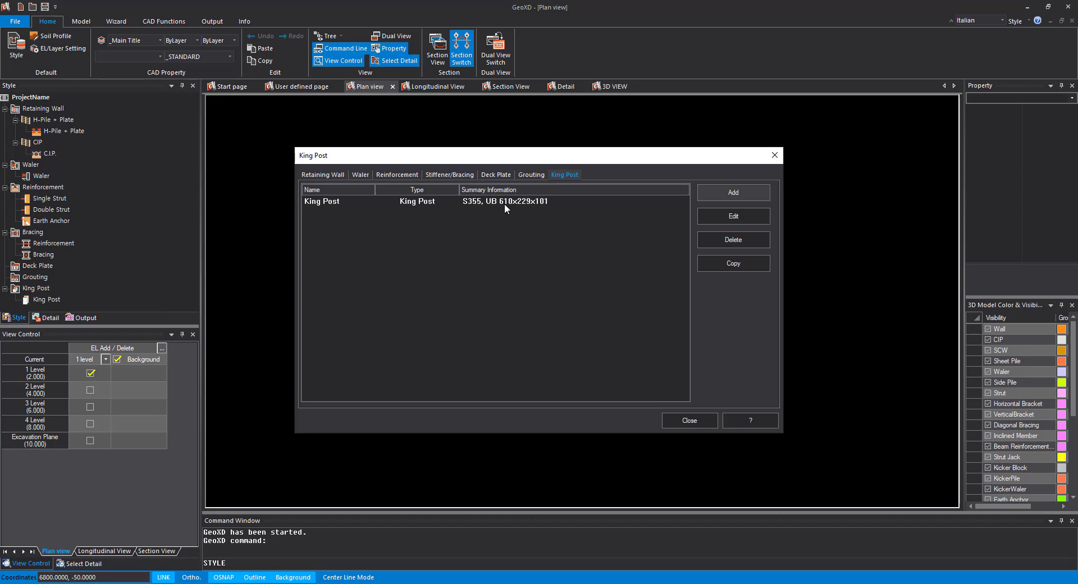
left_click(423, 203)
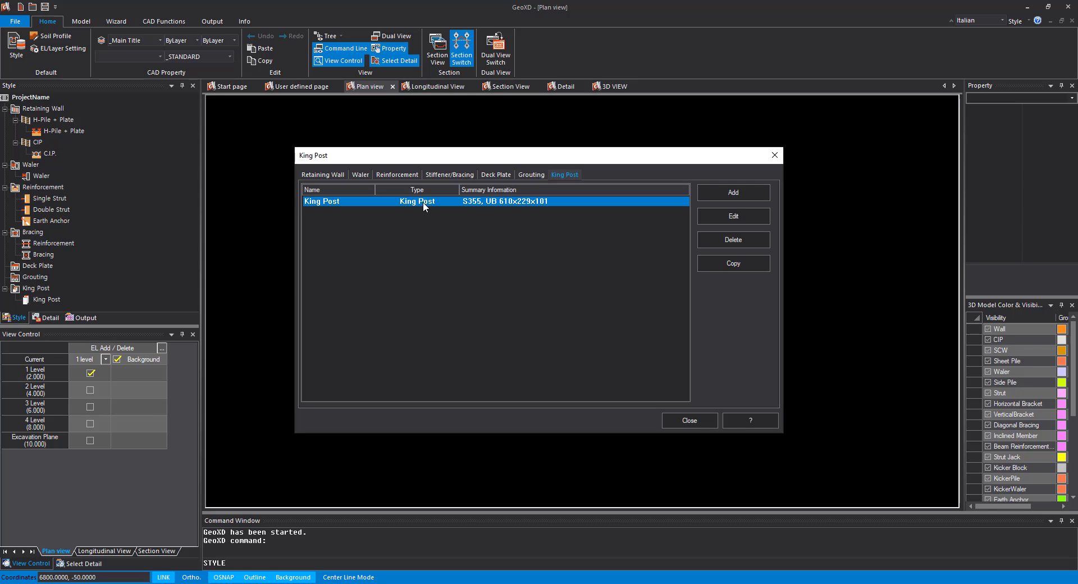
left_click(725, 217)
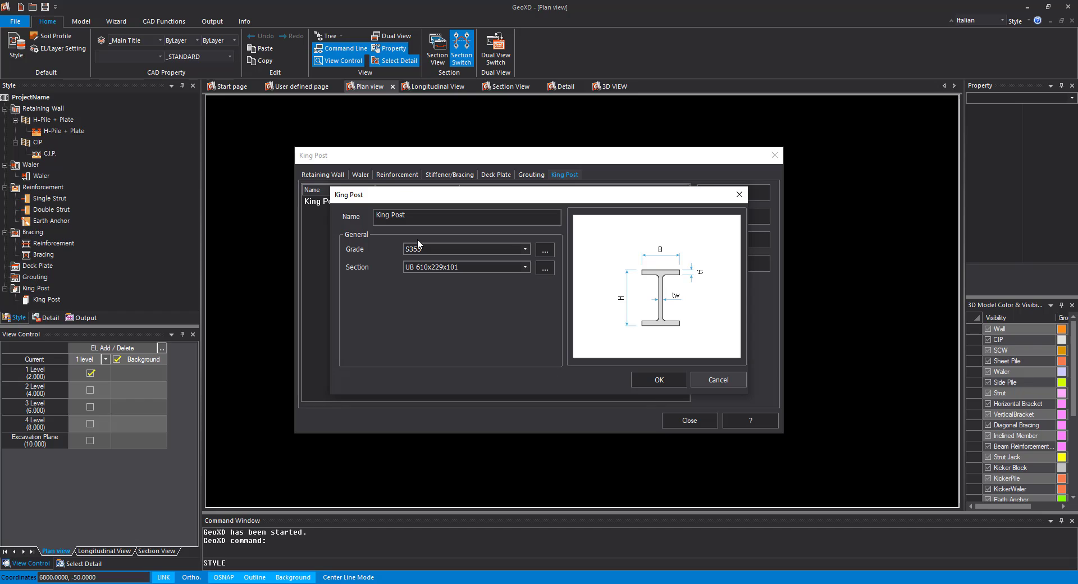
left_click(710, 379)
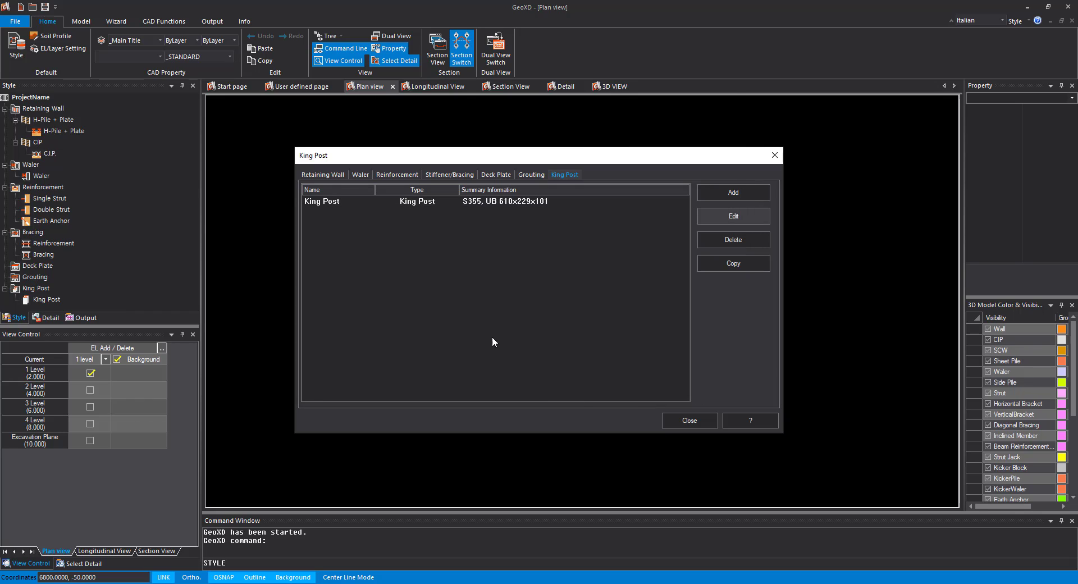
left_click(690, 420)
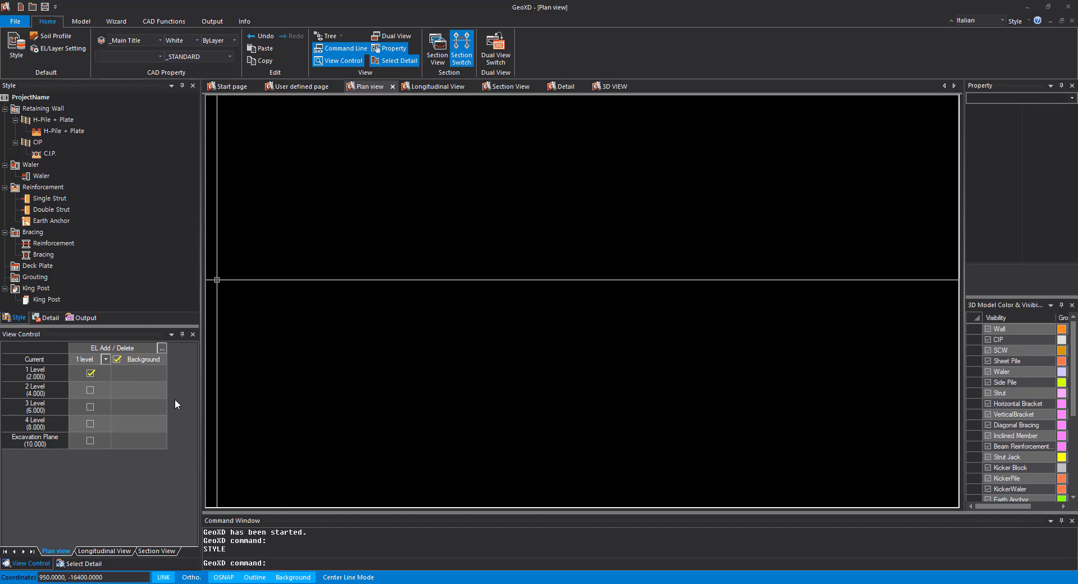
Step: Check the reinforcement level depths and the excavation plane in the level settings, discarding any changes
left_click(161, 349)
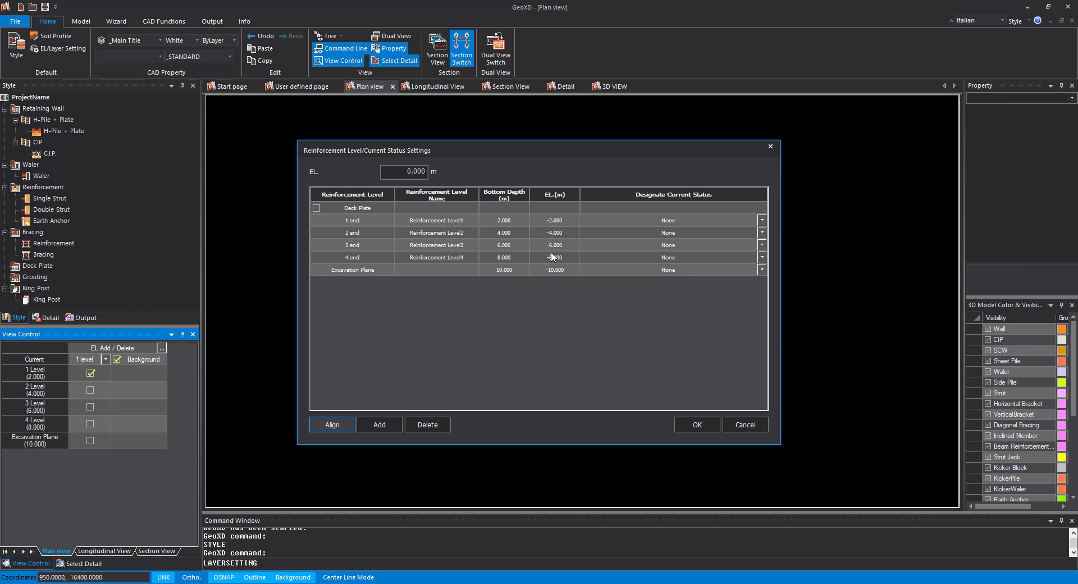
left_click(751, 426)
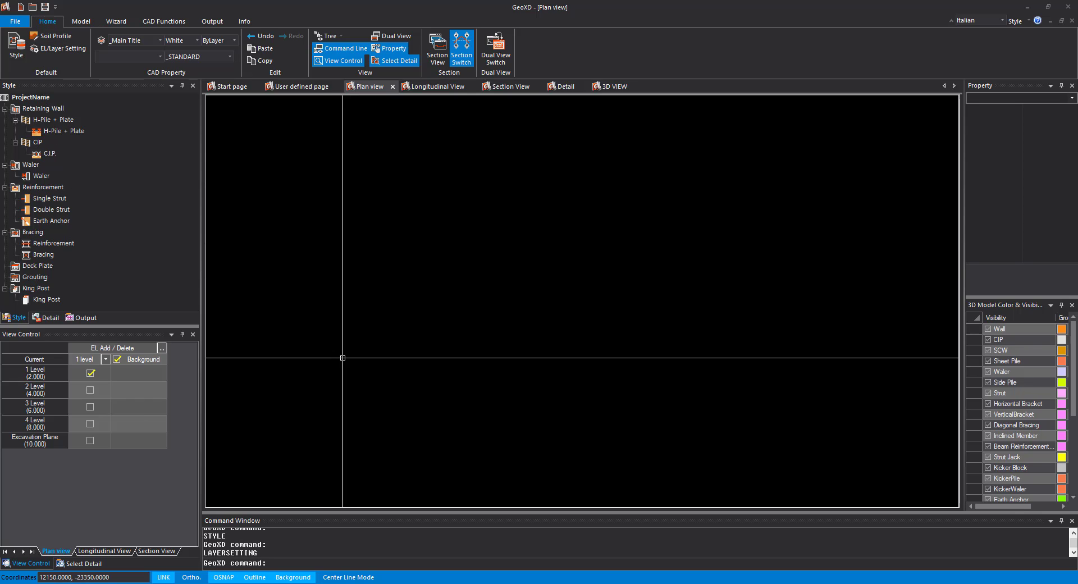
Step: Change the H-Pile + Plate retaining wall style's pile section to UB 610x229x125 and leave the style settings
left_click(70, 131)
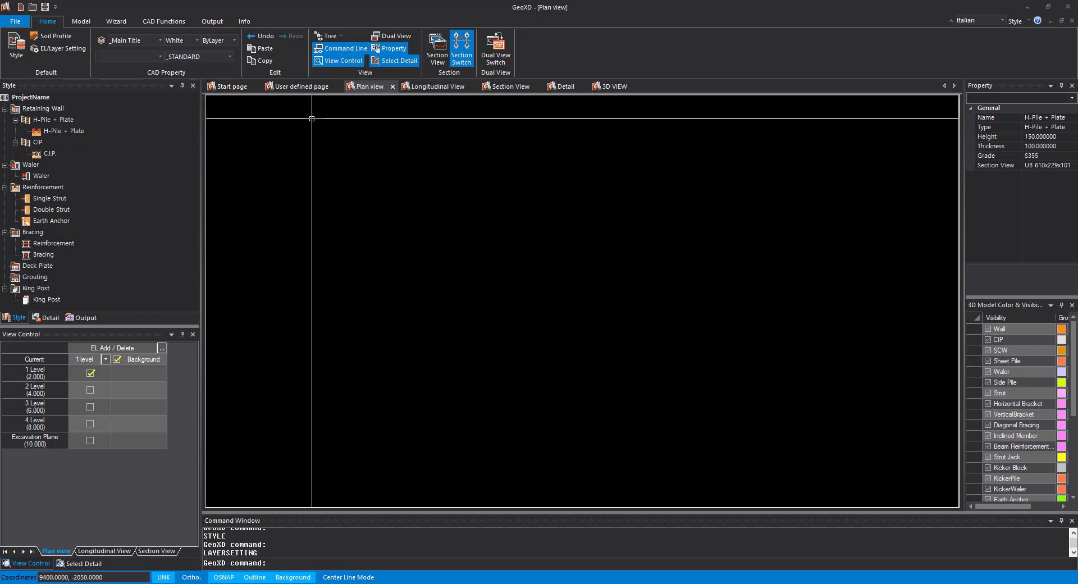
left_click(75, 131)
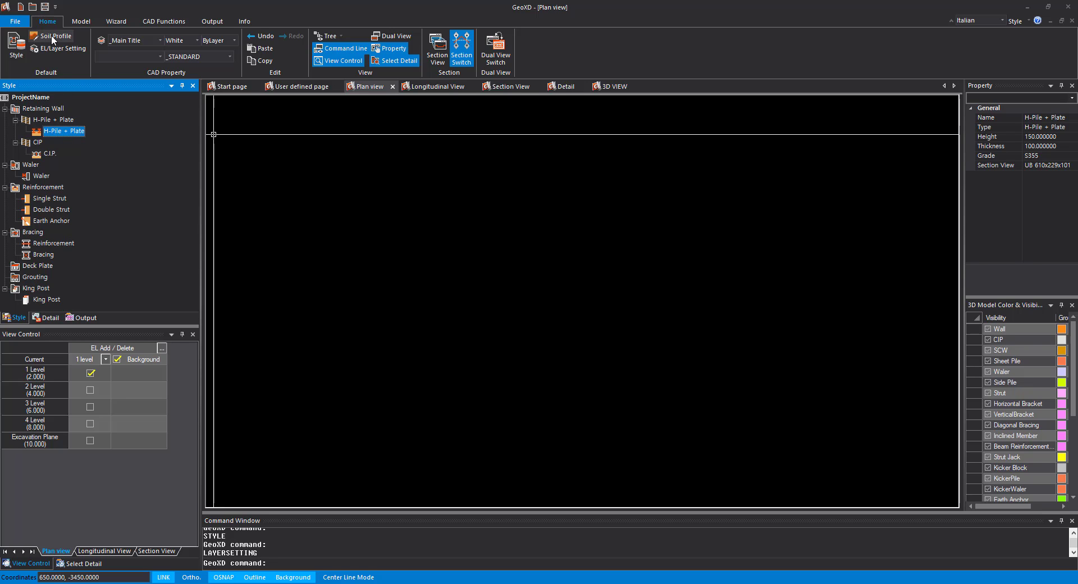
left_click(16, 48)
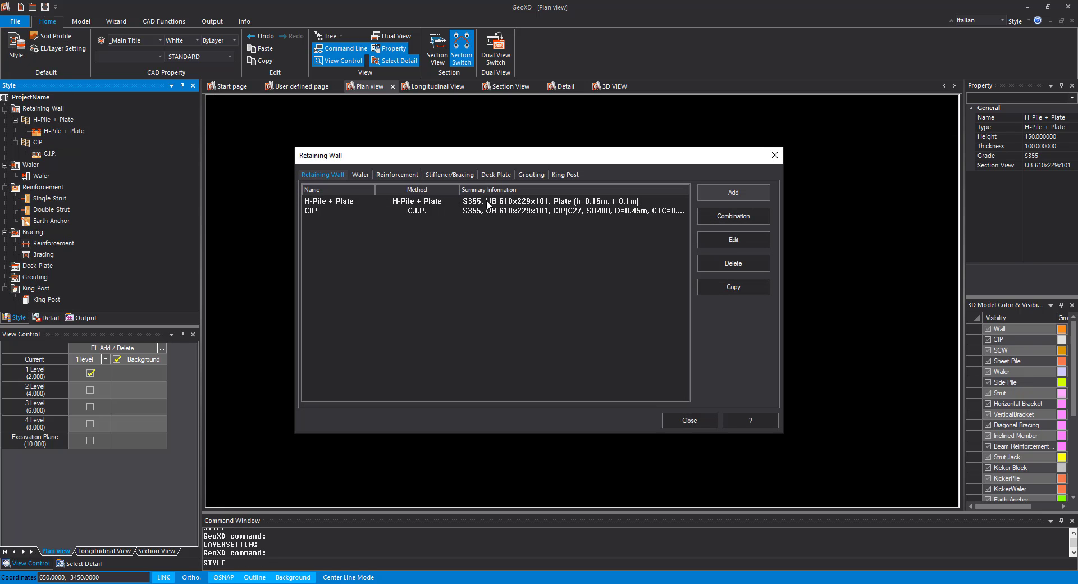
left_click(487, 202)
left_click(736, 237)
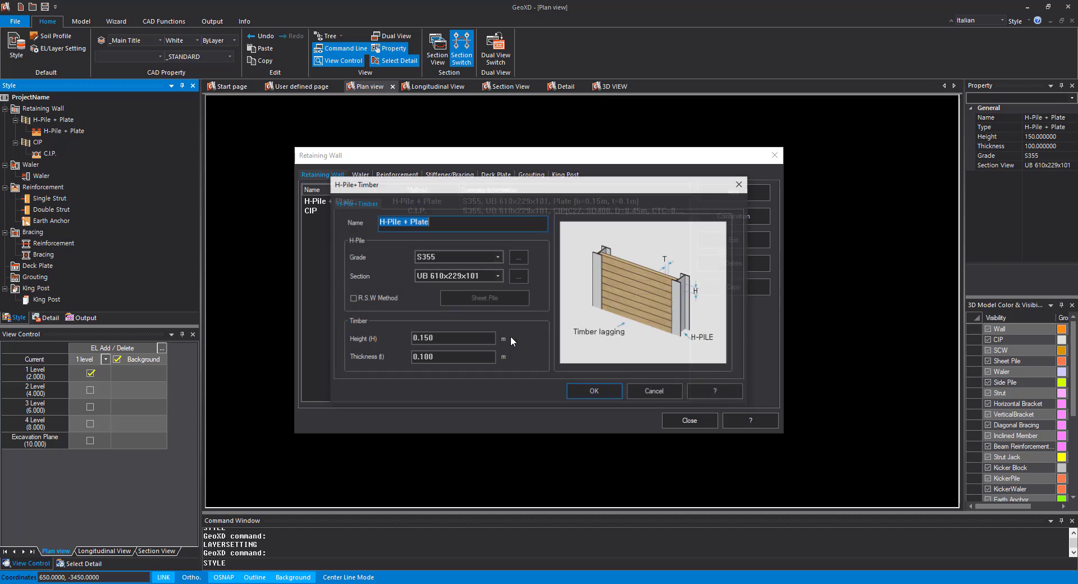
left_click(497, 277)
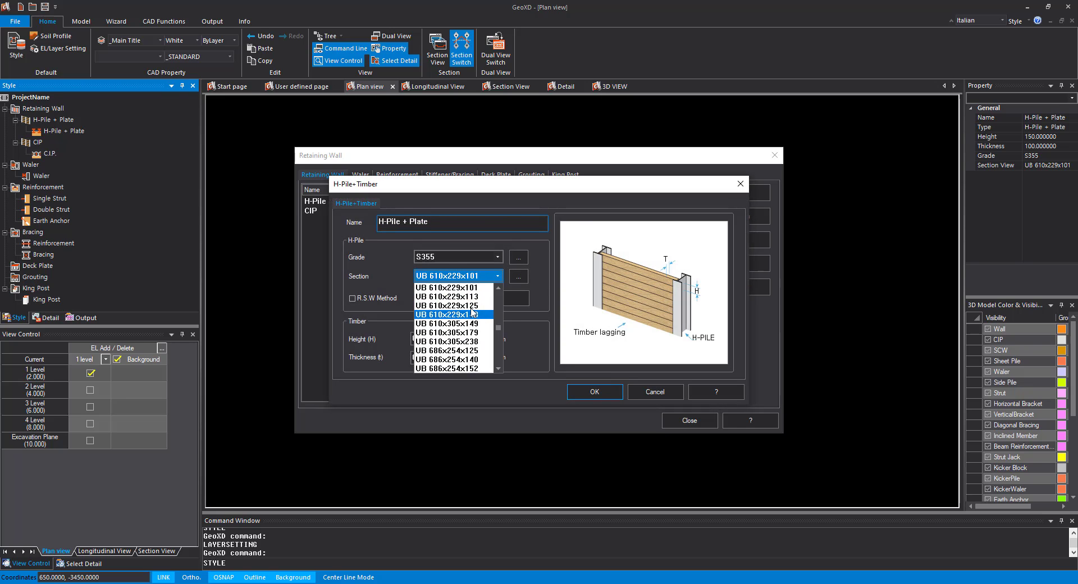
left_click(469, 306)
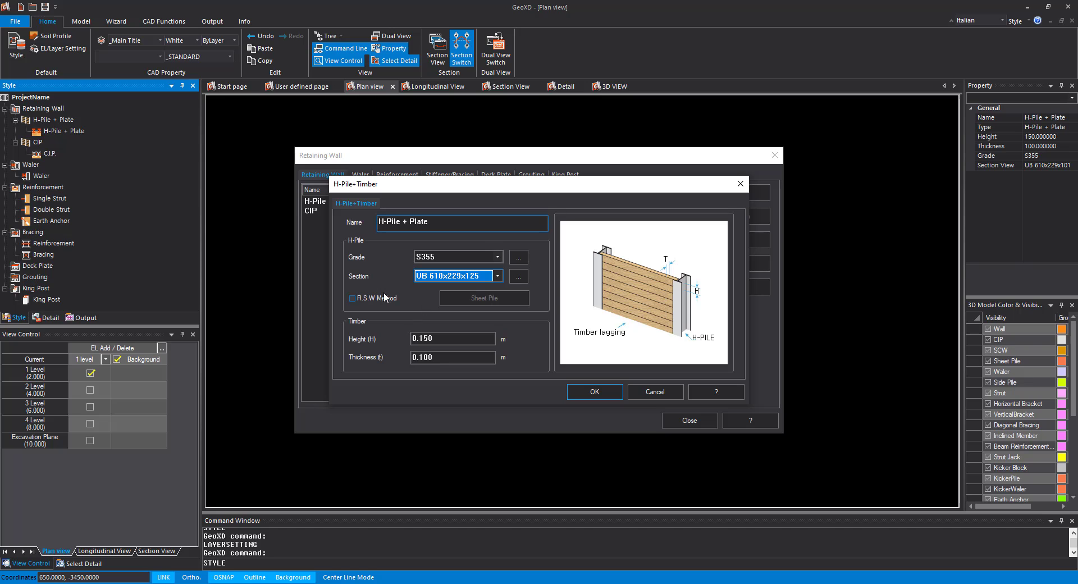
left_click(606, 395)
left_click(679, 420)
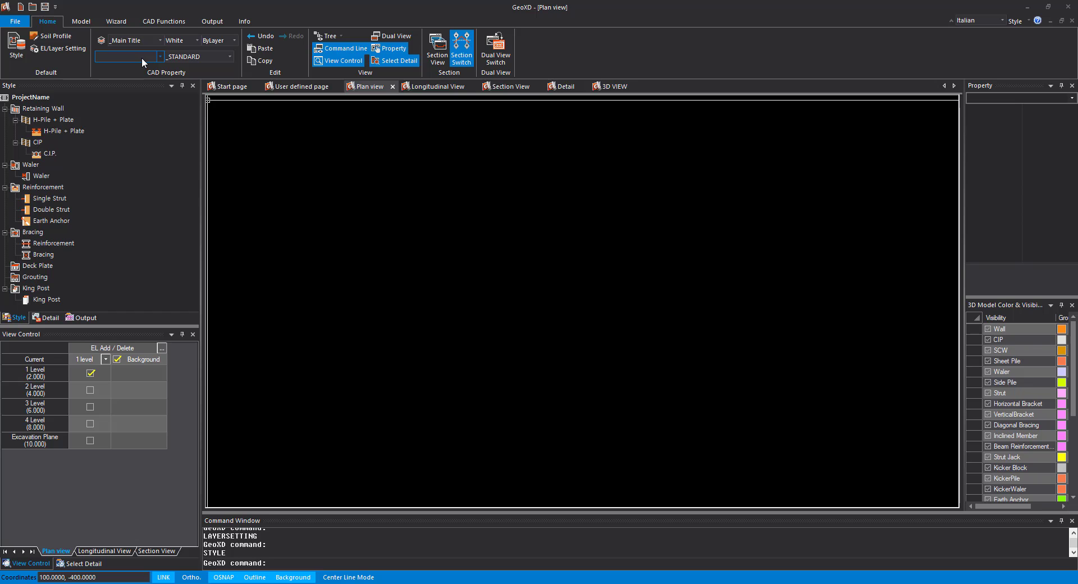
Step: Draw the excavation outline in the plan view as a rectangle from corner 0,0 to corner 15000,10000
left_click(159, 22)
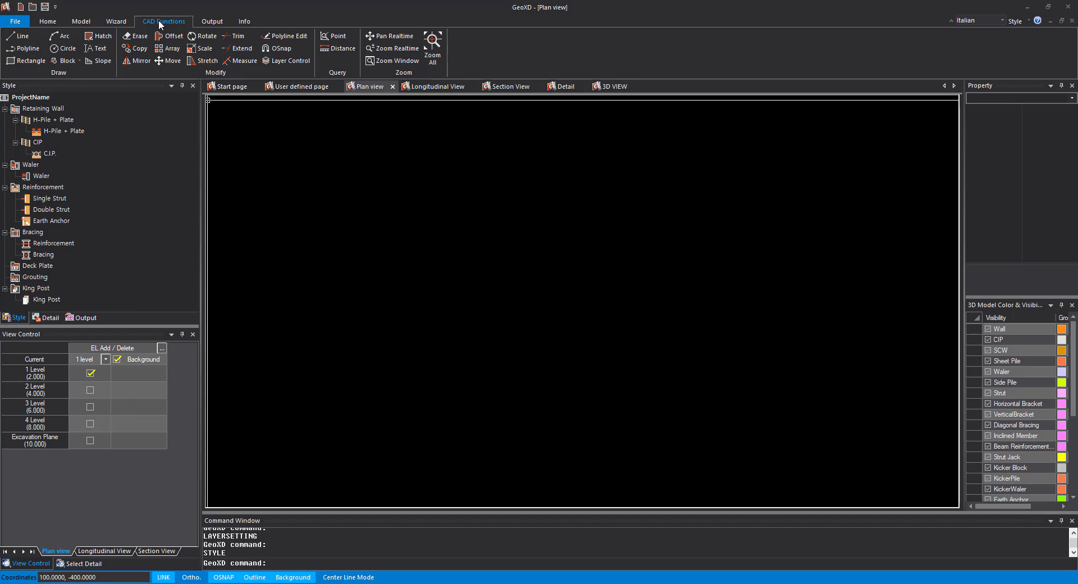
left_click(19, 61)
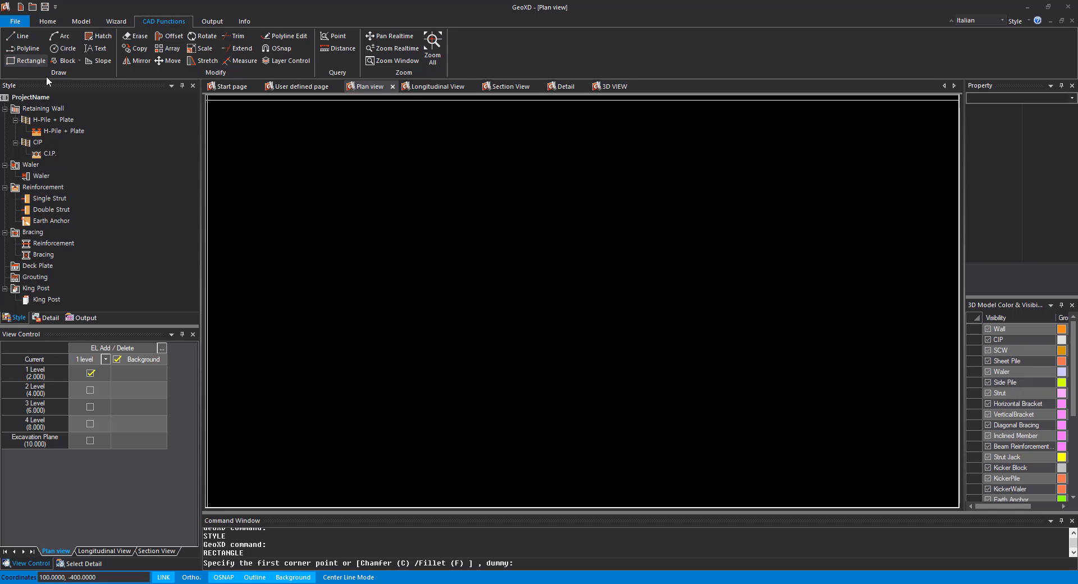
left_click(524, 564)
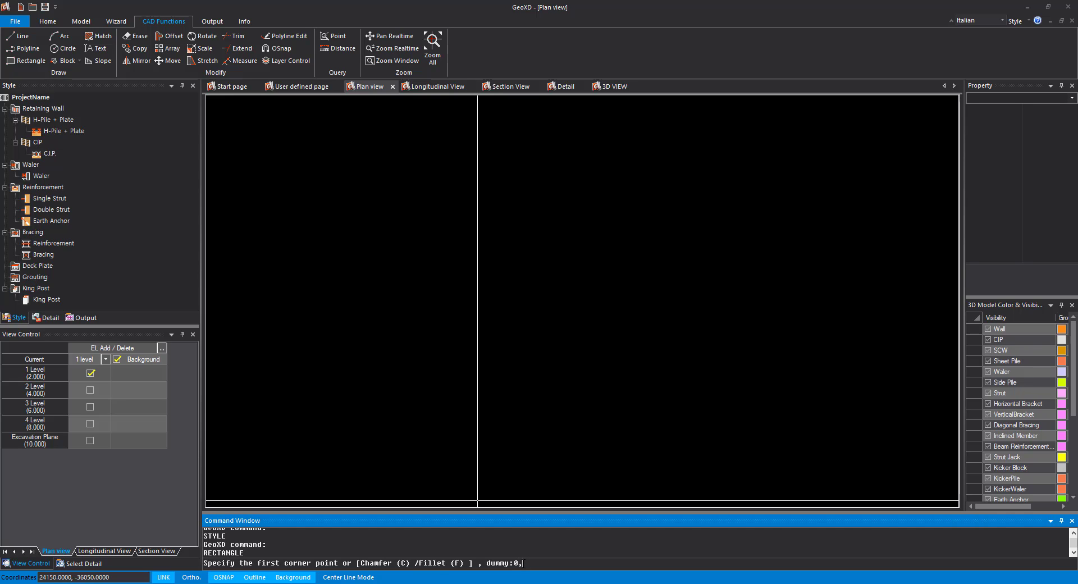
key("Return")
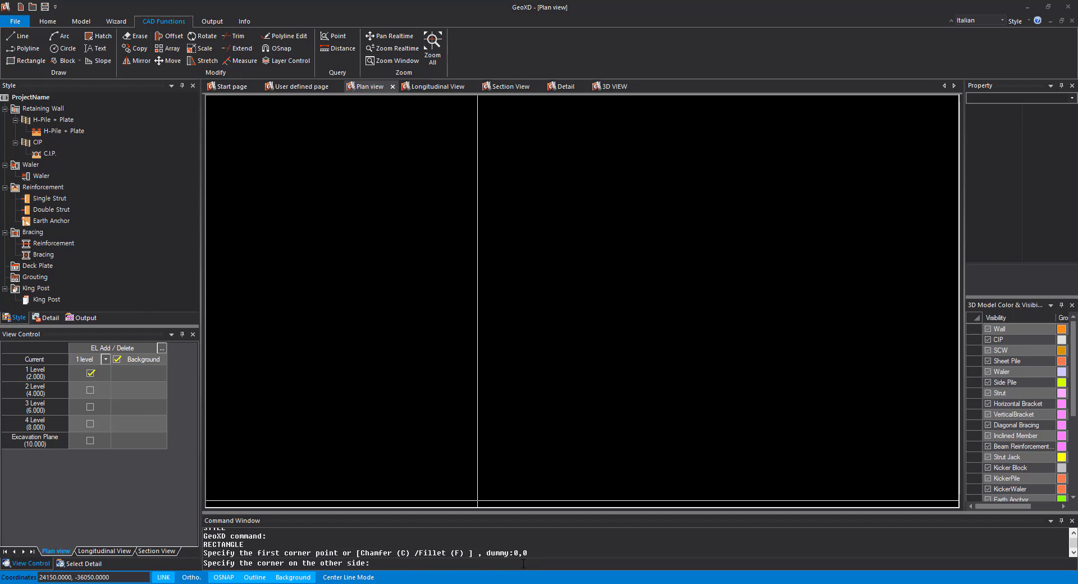
type("15000,10000")
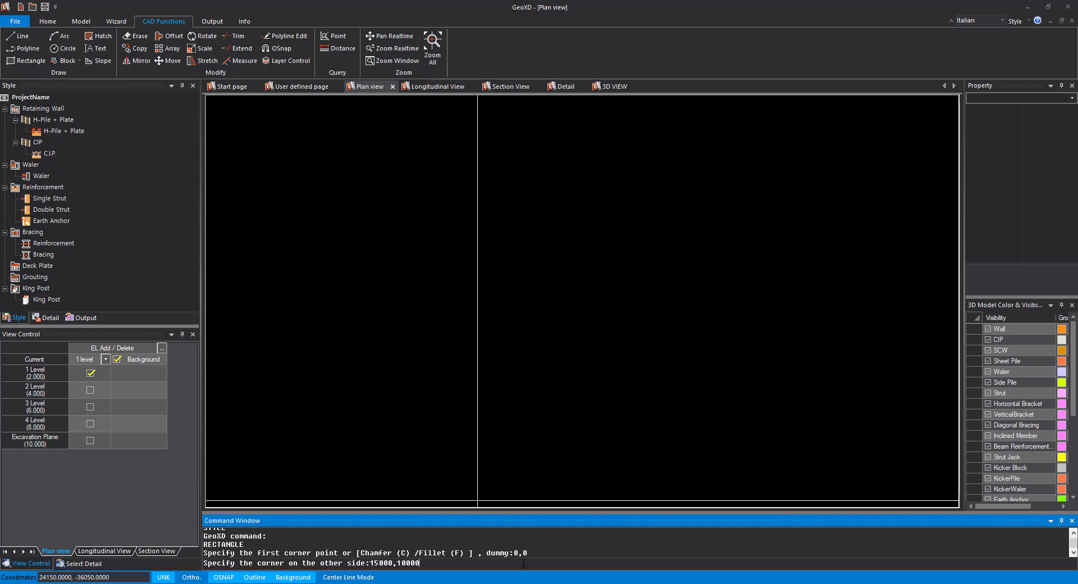
key("Return")
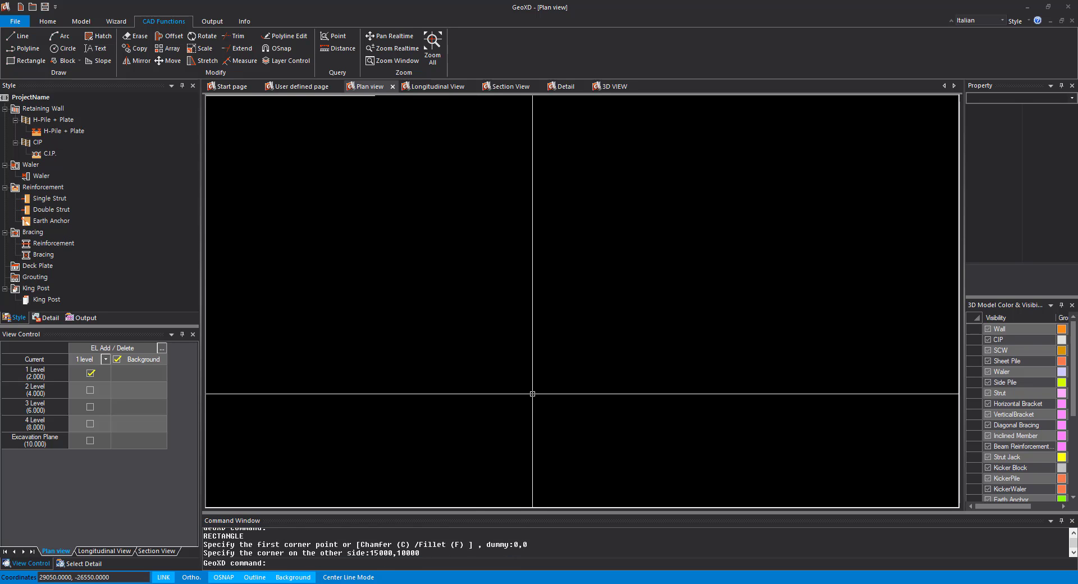
scroll(534, 332, "down", 5)
scroll(383, 188, "up", 6)
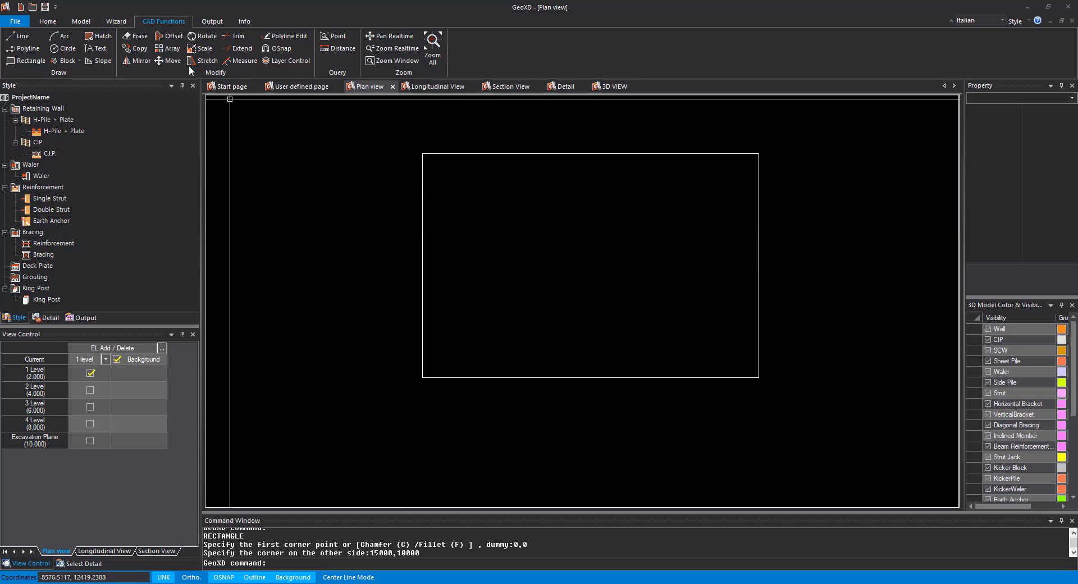
Step: Measure the length of the rectangle's lower edge from corner to corner with the Distance query
left_click(47, 21)
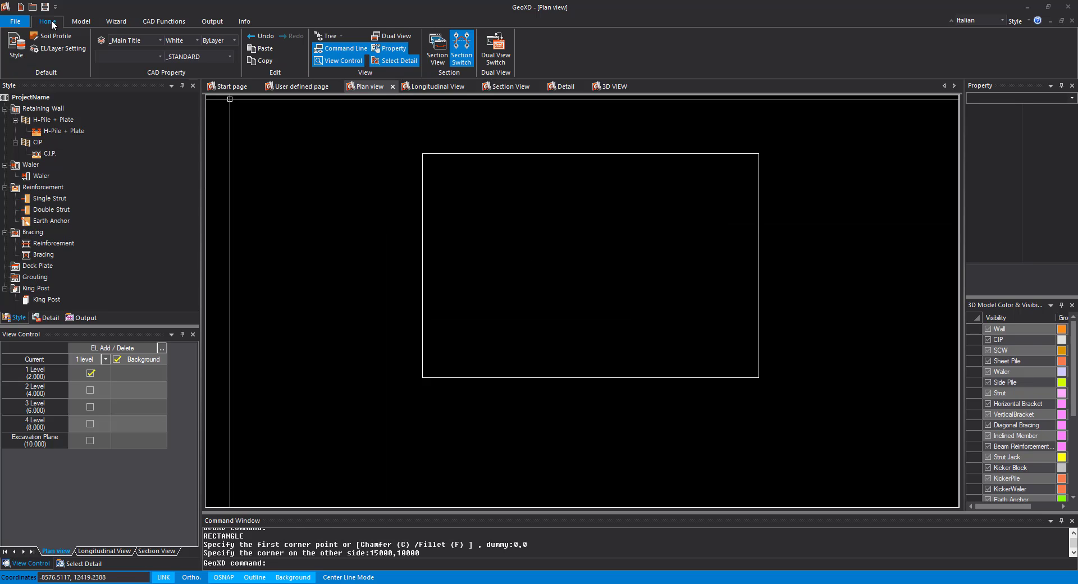
left_click(95, 22)
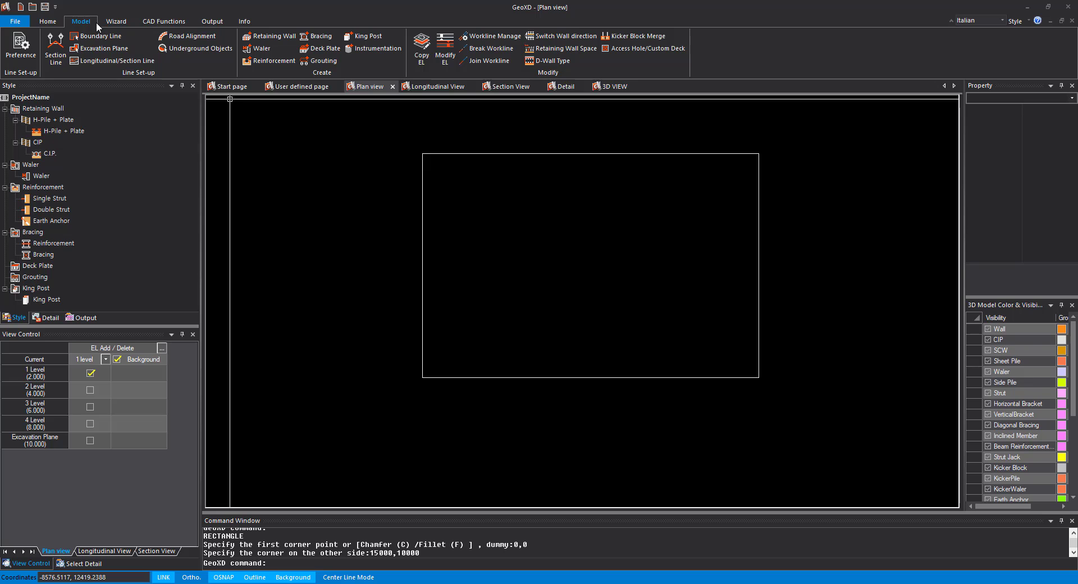
left_click(163, 22)
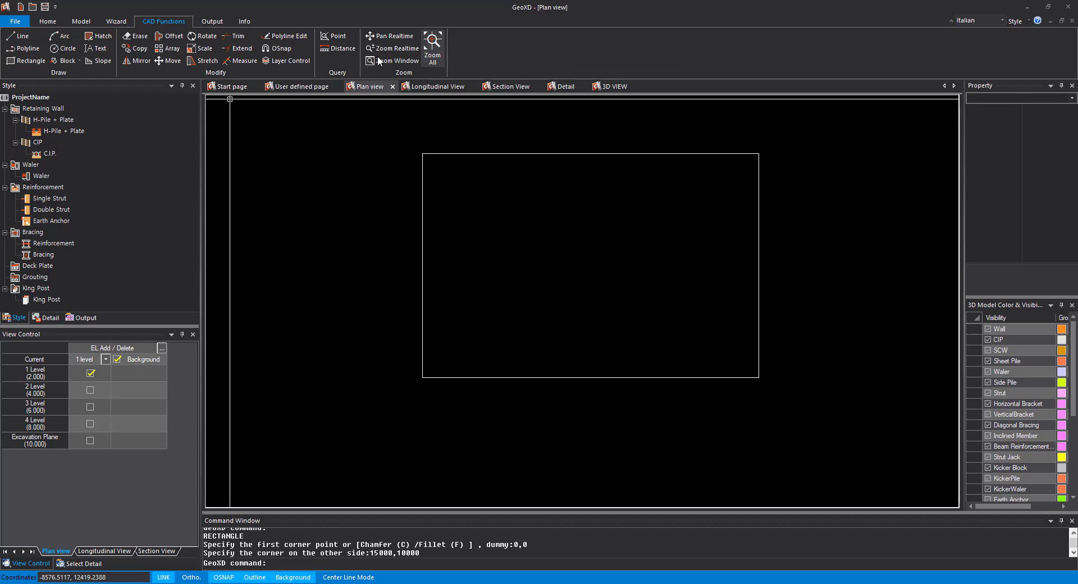
left_click(337, 49)
left_click(422, 378)
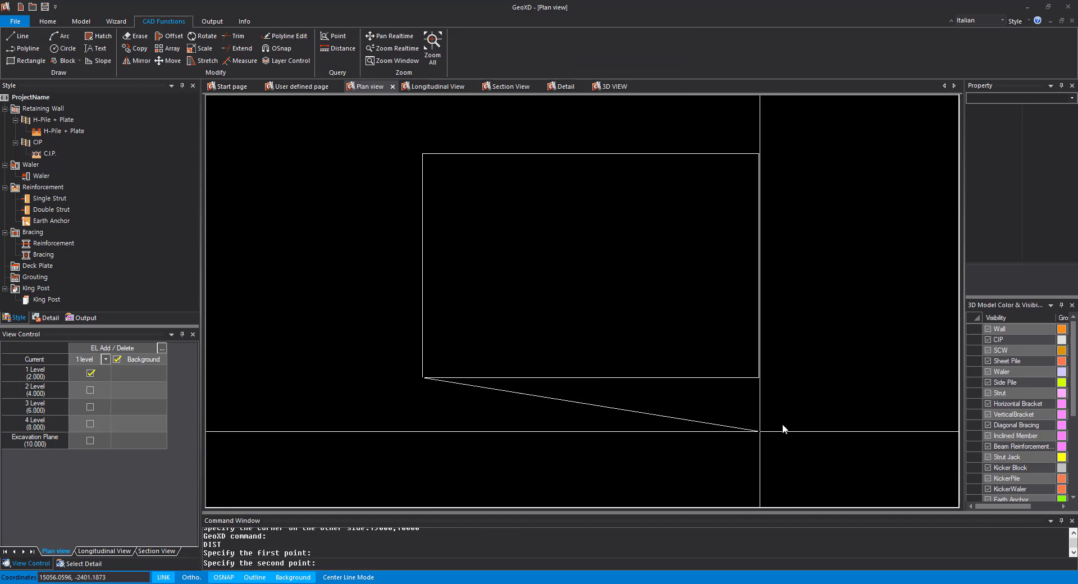
left_click(759, 377)
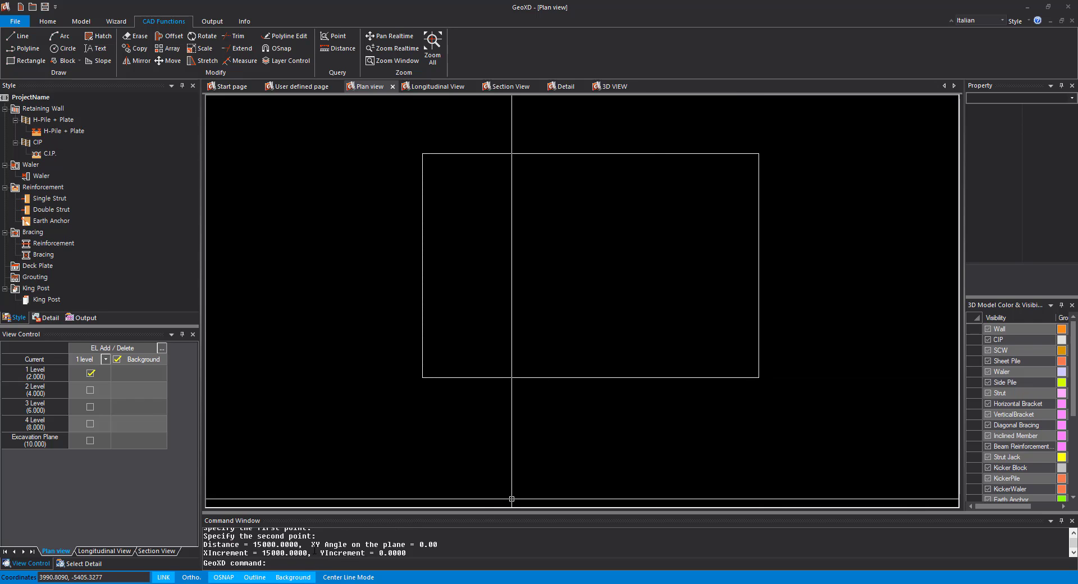
Step: Select the whole rectangle and apply the H-Pile + Plate retaining wall style to it
scroll(470, 248, "down", 1)
scroll(478, 270, "up", 2)
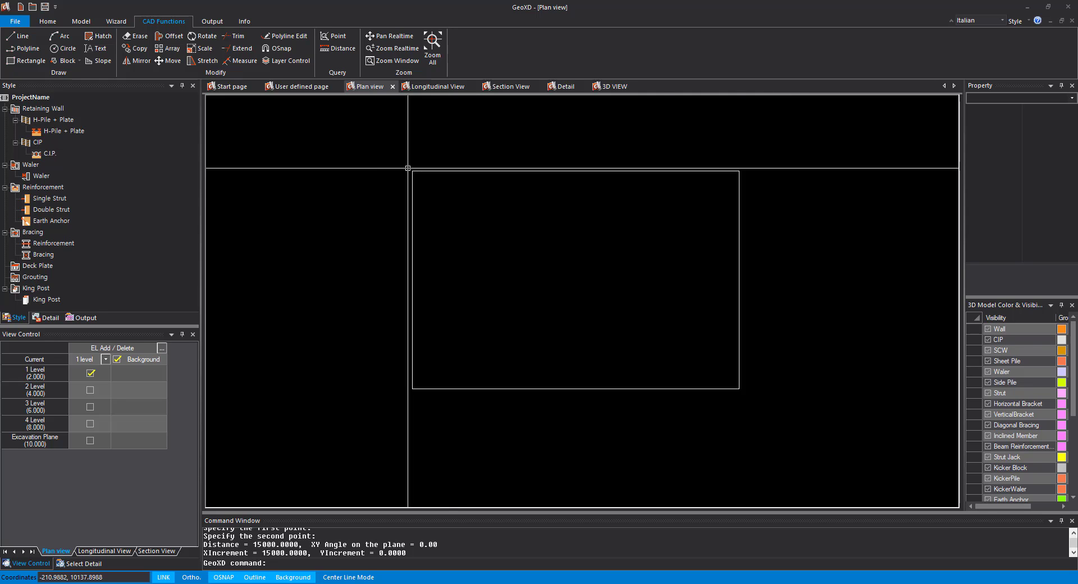
left_click(334, 127)
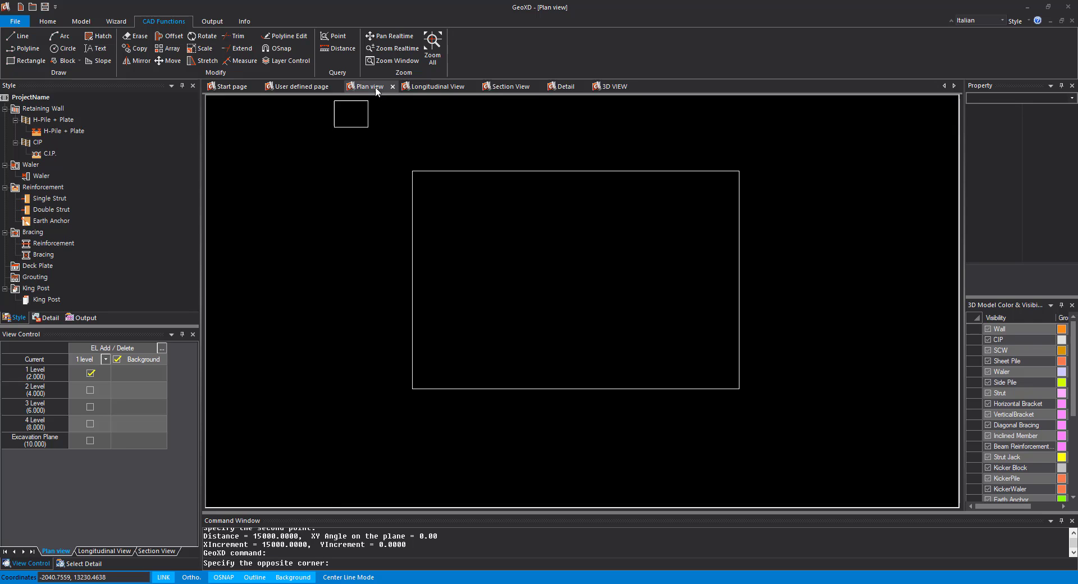
left_click(810, 443)
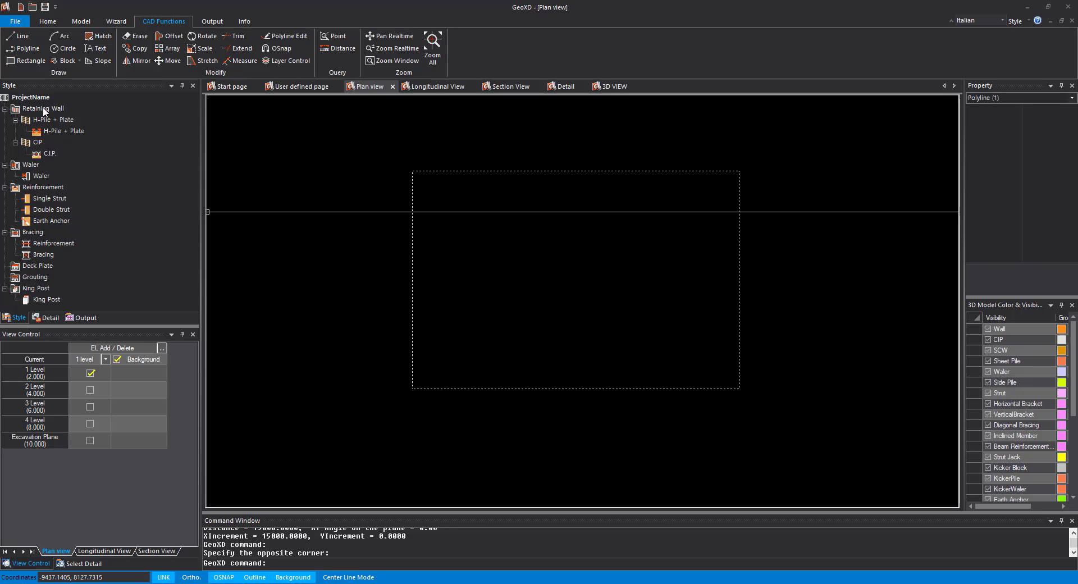
mouse_move(52, 135)
left_mouse_down()
mouse_move(153, 143)
mouse_move(413, 216)
left_mouse_up()
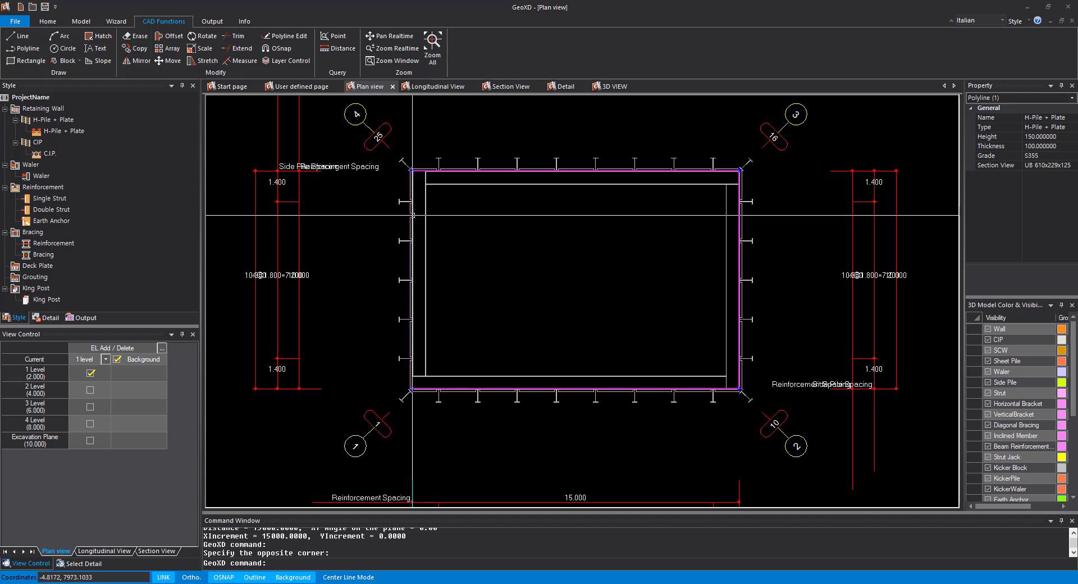
Step: Examine the generated retaining wall in plan, checking the corner piles, timber lagging, numbering and the side pile and reinforcement spacing dimensions
scroll(484, 291, "down", 2)
scroll(484, 290, "down", 1)
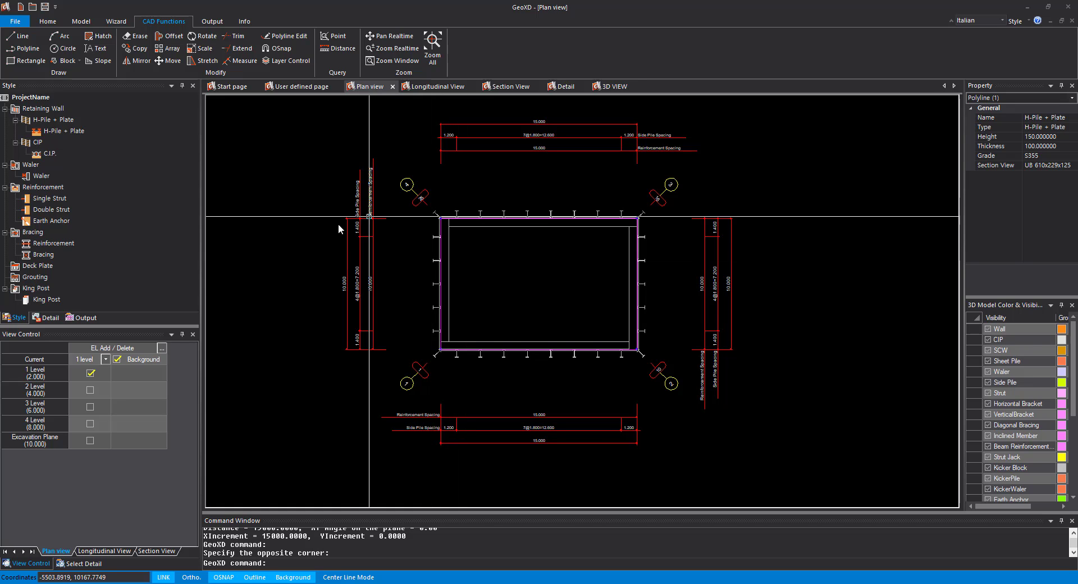
scroll(440, 214, "up", 1)
scroll(440, 213, "up", 5)
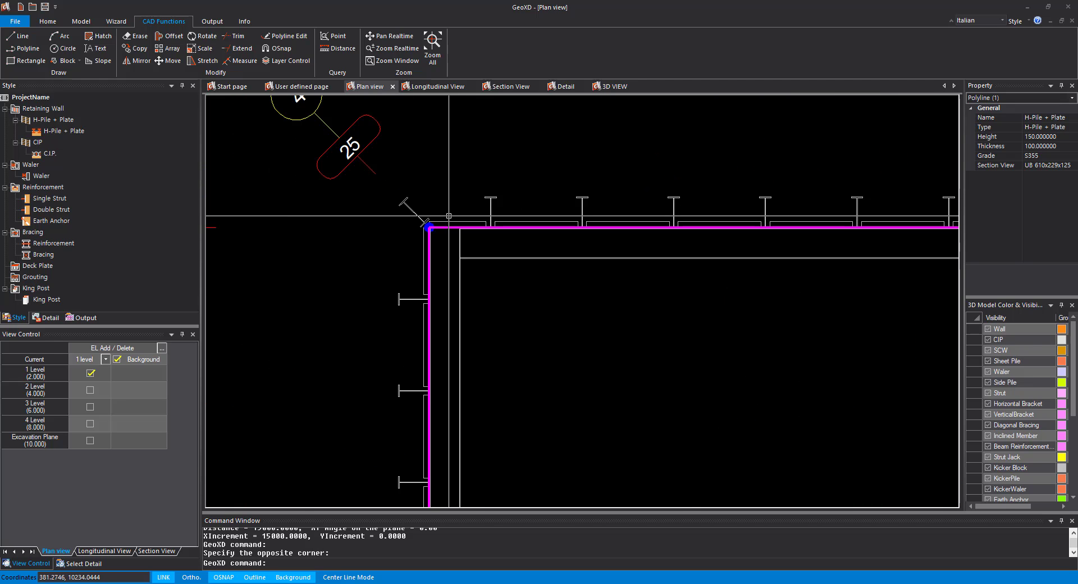
scroll(443, 205, "up", 1)
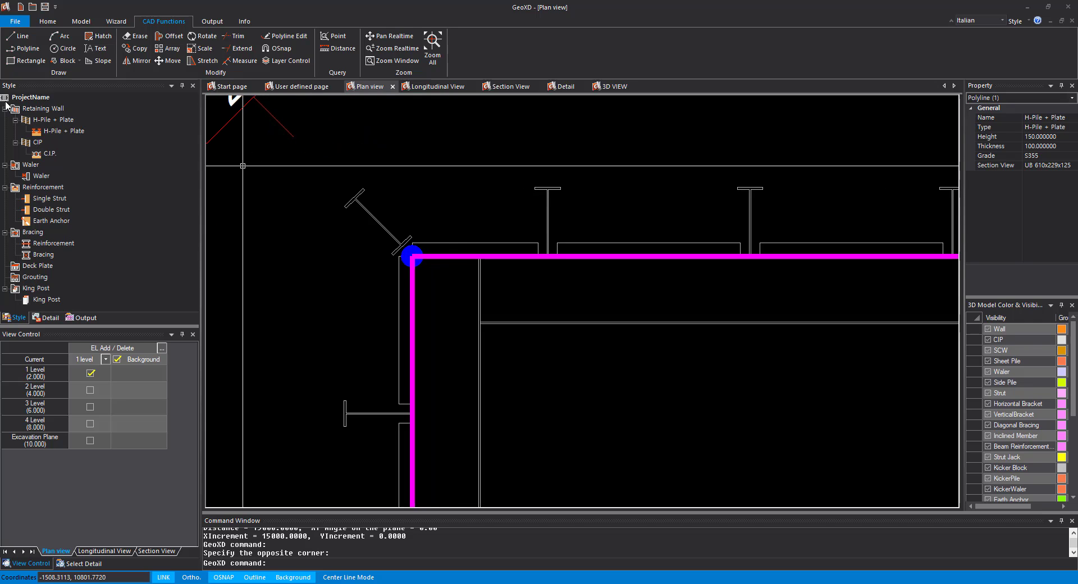
scroll(408, 219, "down", 5)
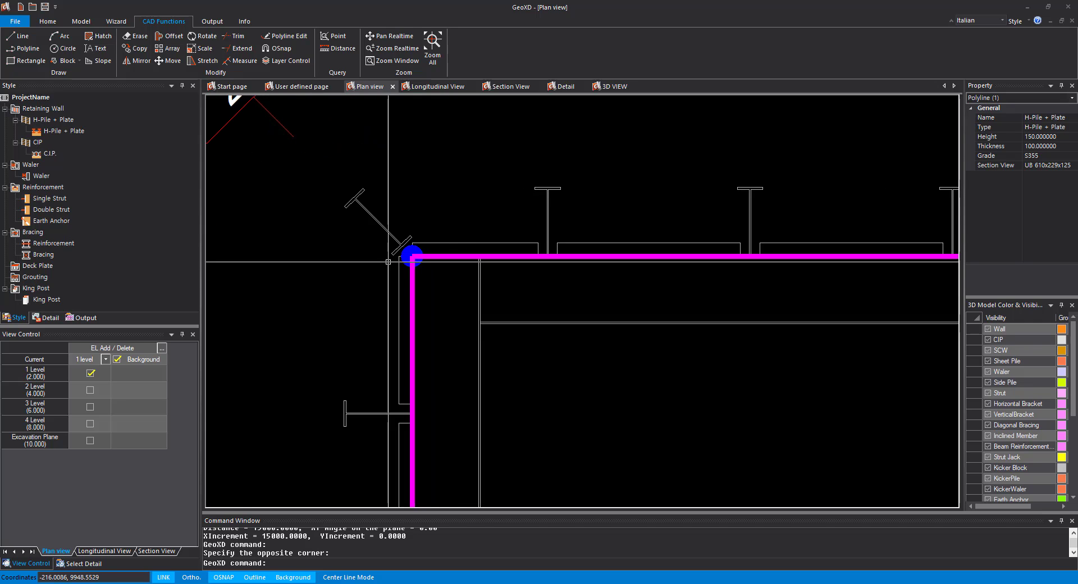
scroll(409, 232, "down", 4)
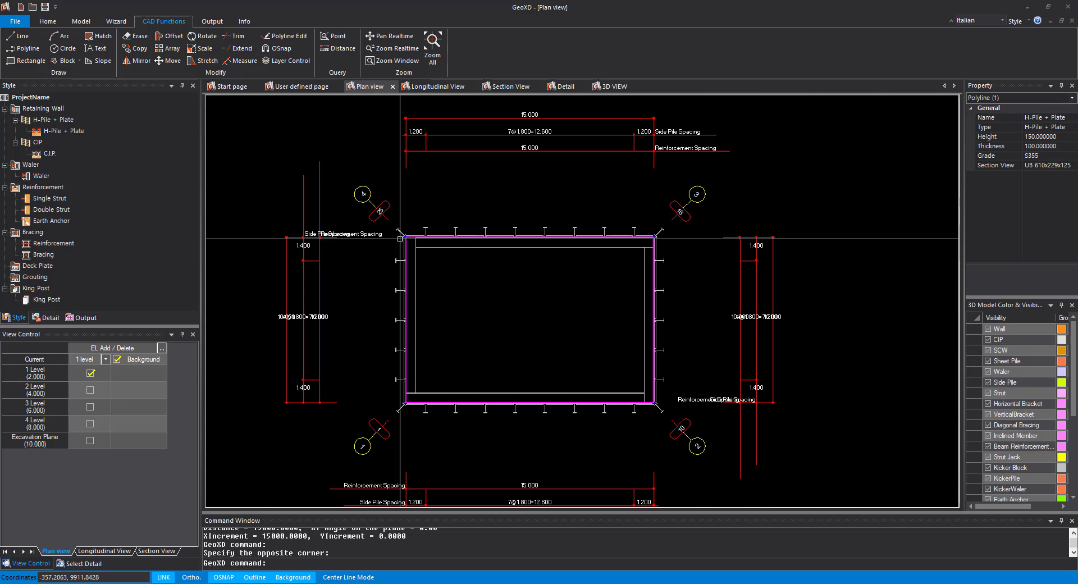
scroll(503, 278, "down", 1)
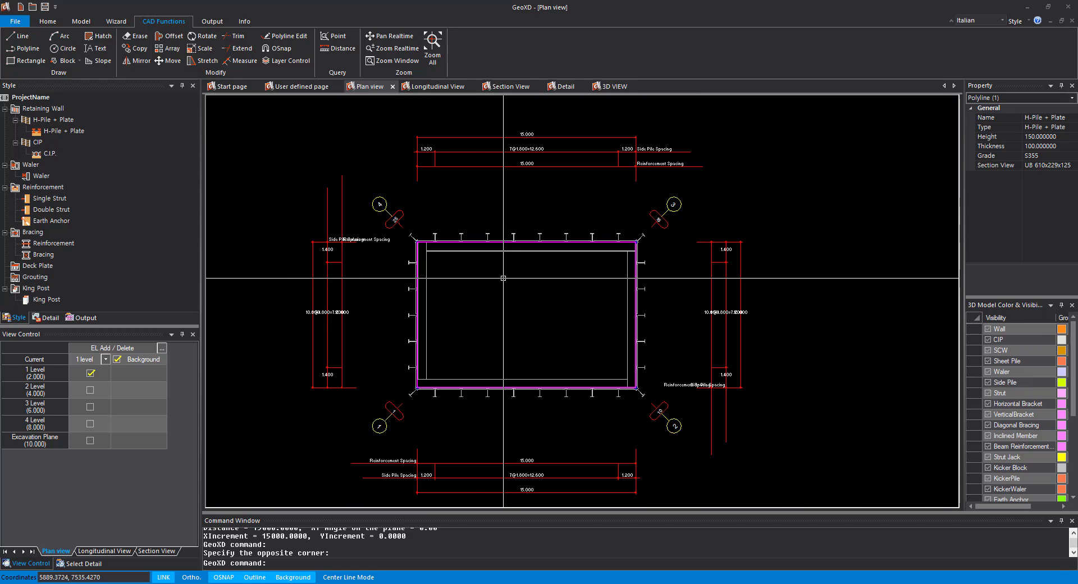
scroll(337, 242, "up", 5)
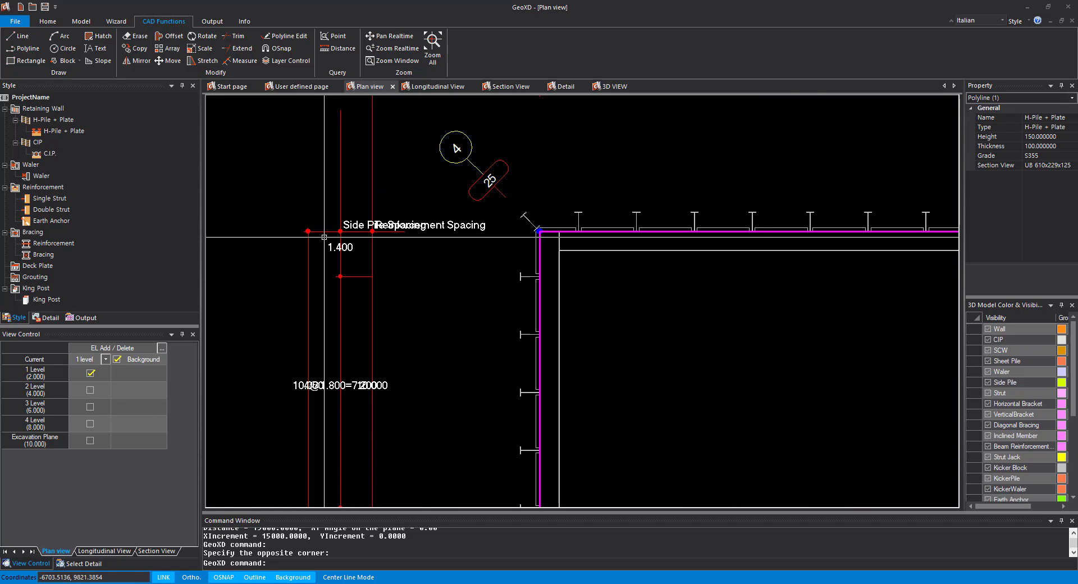
scroll(367, 229, "up", 2)
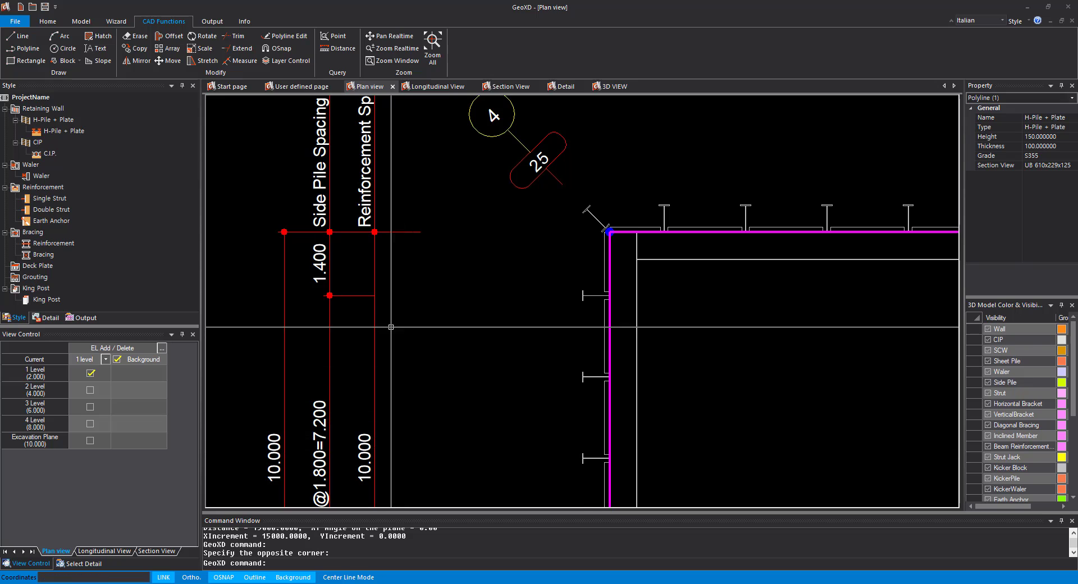
scroll(387, 315, "down", 4)
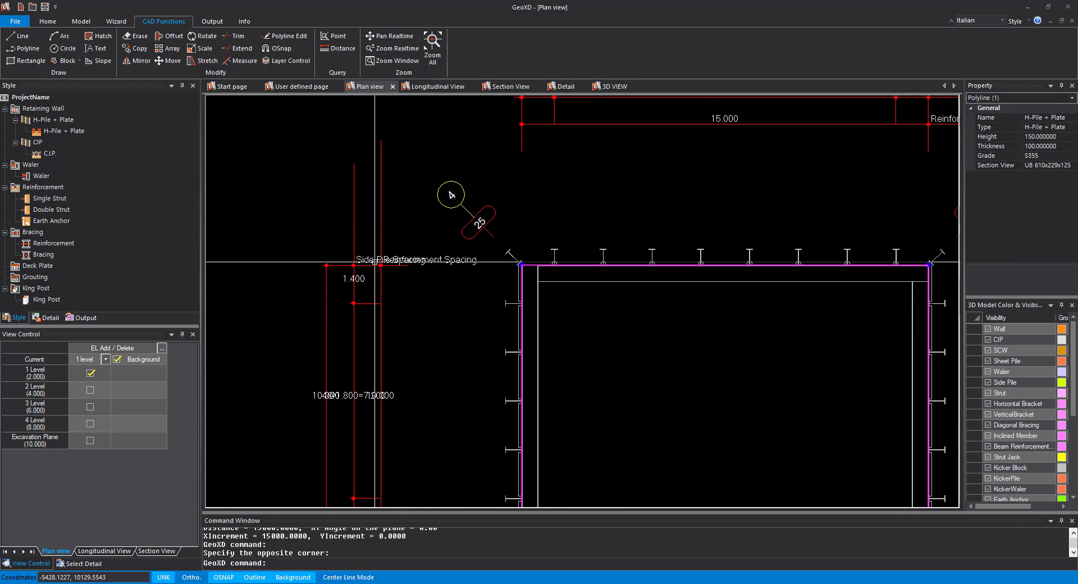
scroll(438, 258, "down", 4)
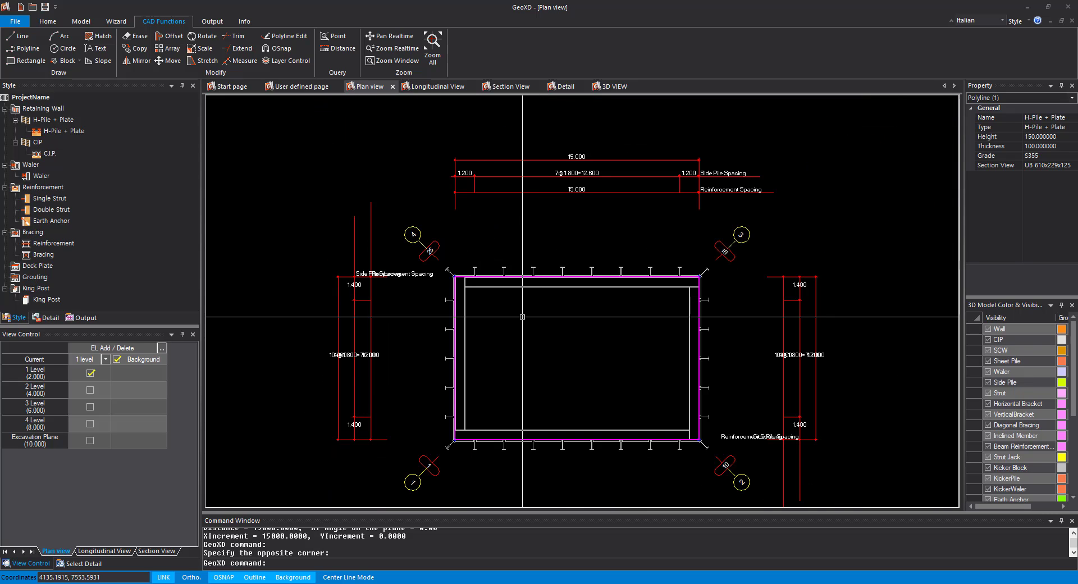
scroll(427, 484, "up", 4)
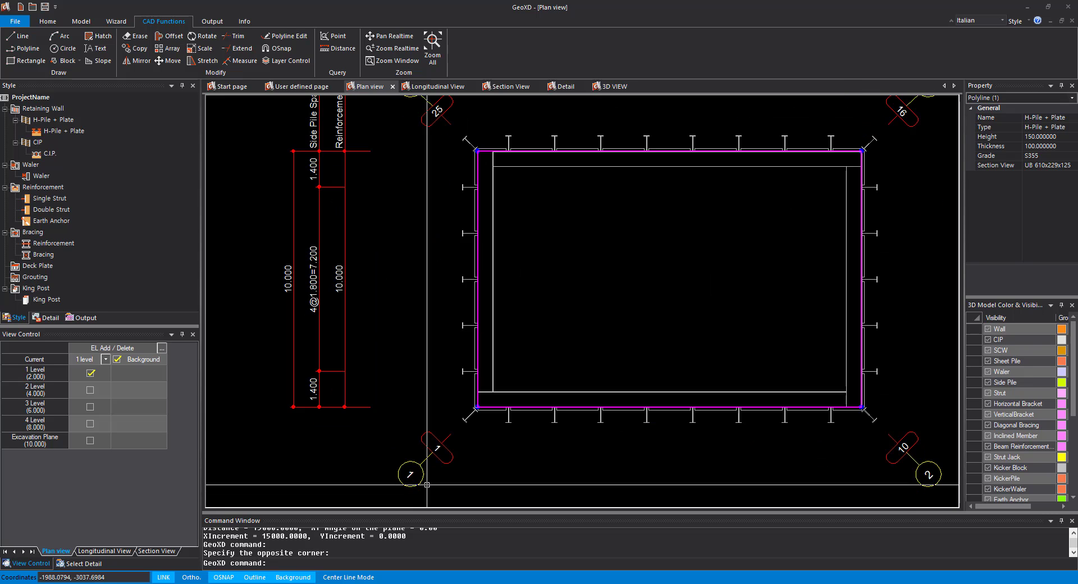
scroll(494, 457, "down", 3)
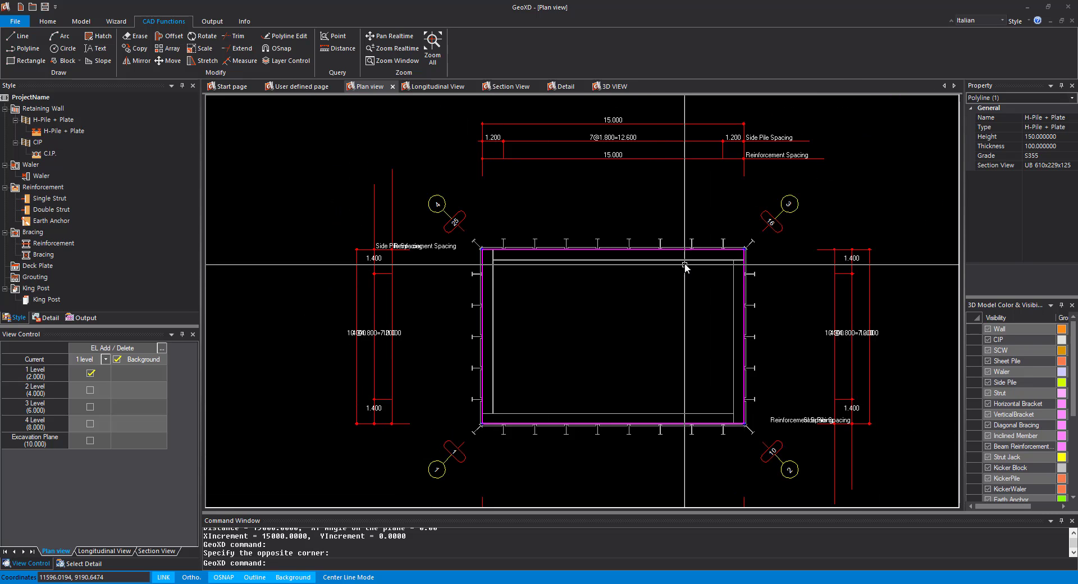
Step: Examine the retaining wall's upper corner in plan, and the pile layout, levels and soil strata in the longitudinal view
scroll(746, 213, "up", 10)
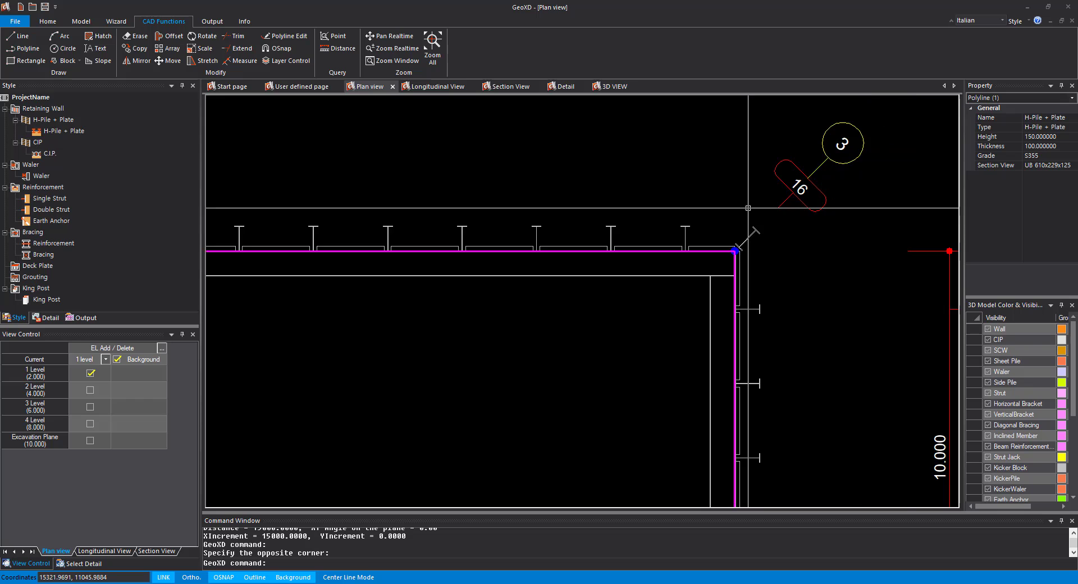
scroll(748, 208, "down", 8)
left_click(438, 87)
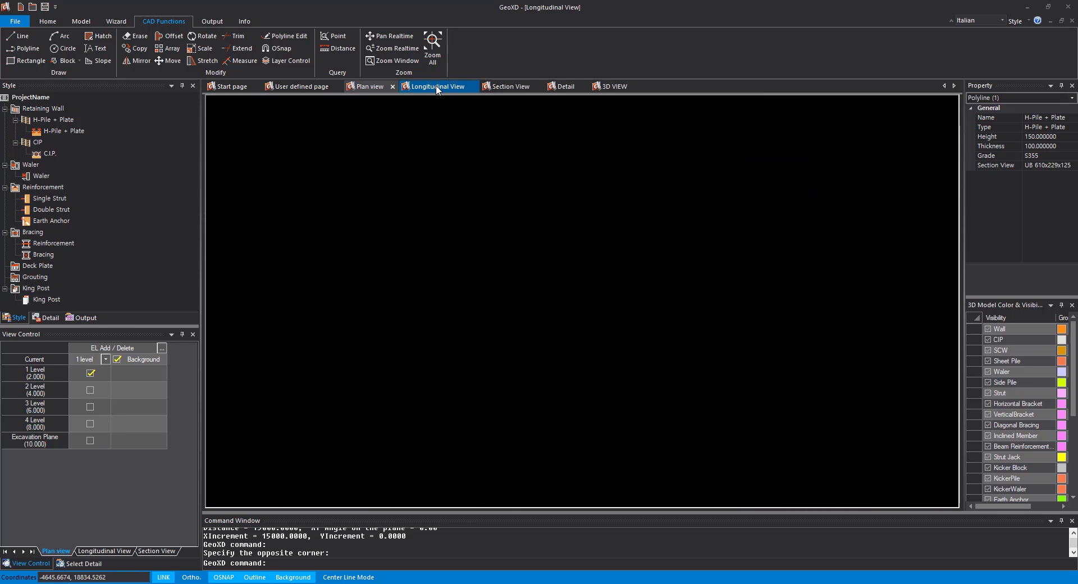
scroll(607, 362, "down", 5)
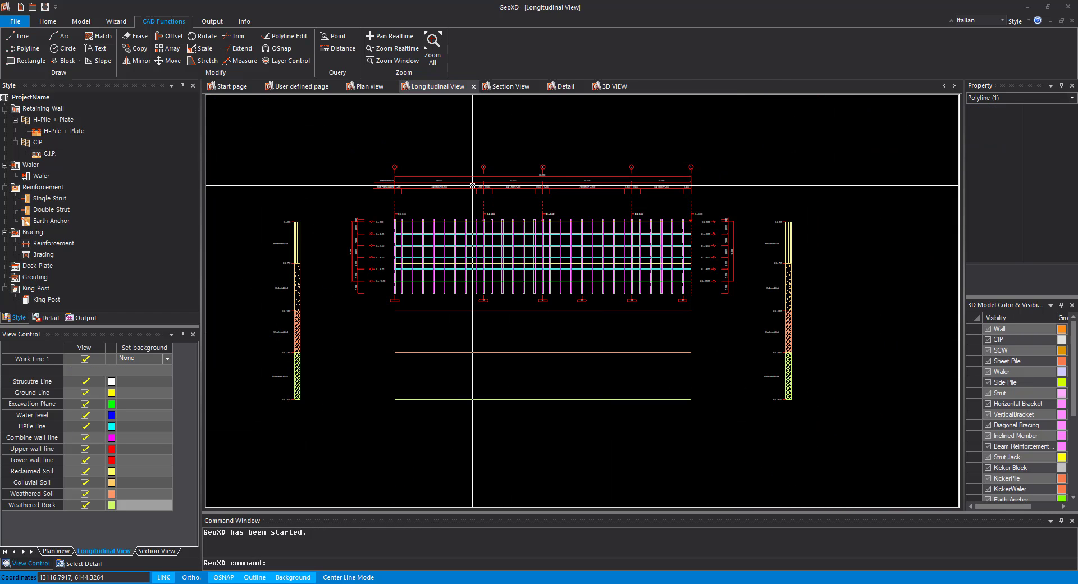
scroll(473, 186, "up", 1)
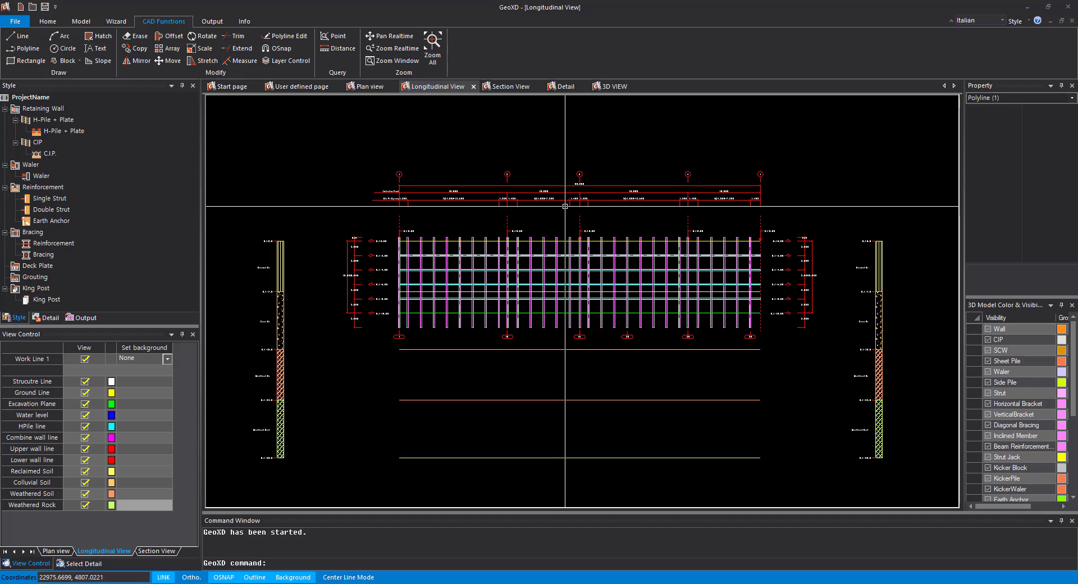
scroll(564, 206, "up", 3)
scroll(561, 210, "down", 2)
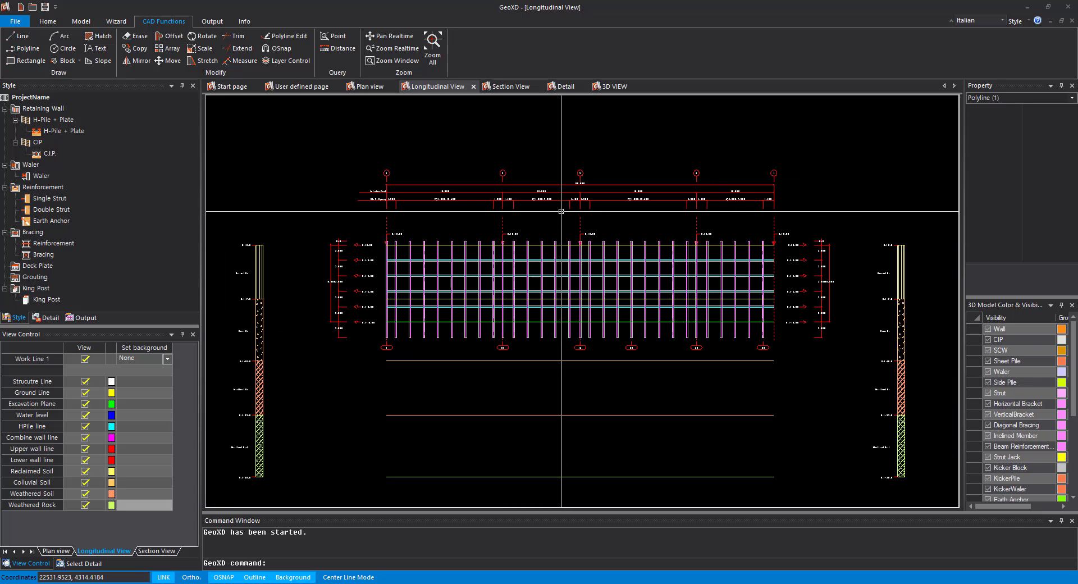
scroll(561, 211, "down", 1)
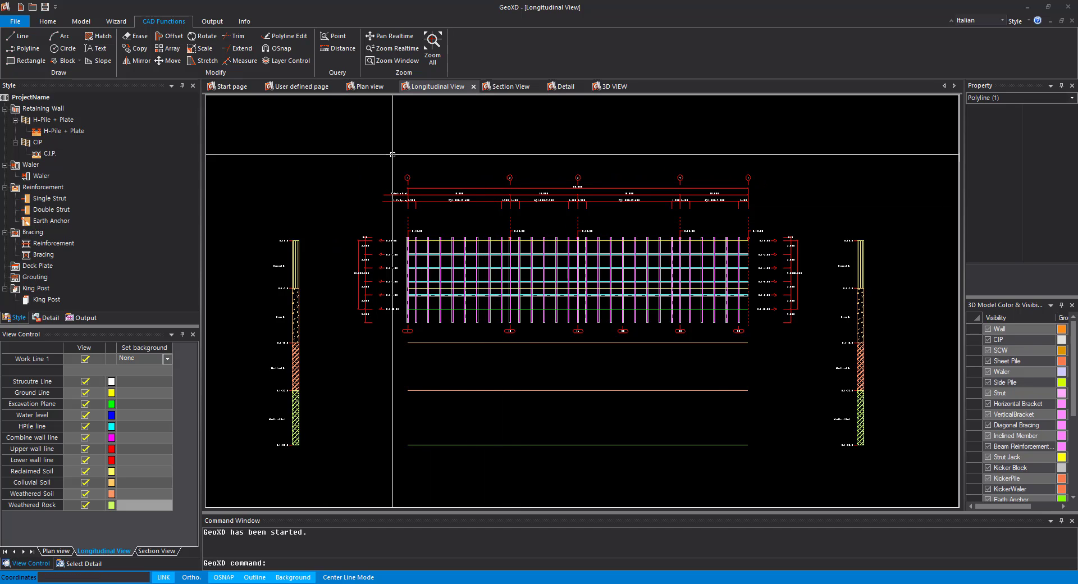
scroll(433, 188, "down", 1)
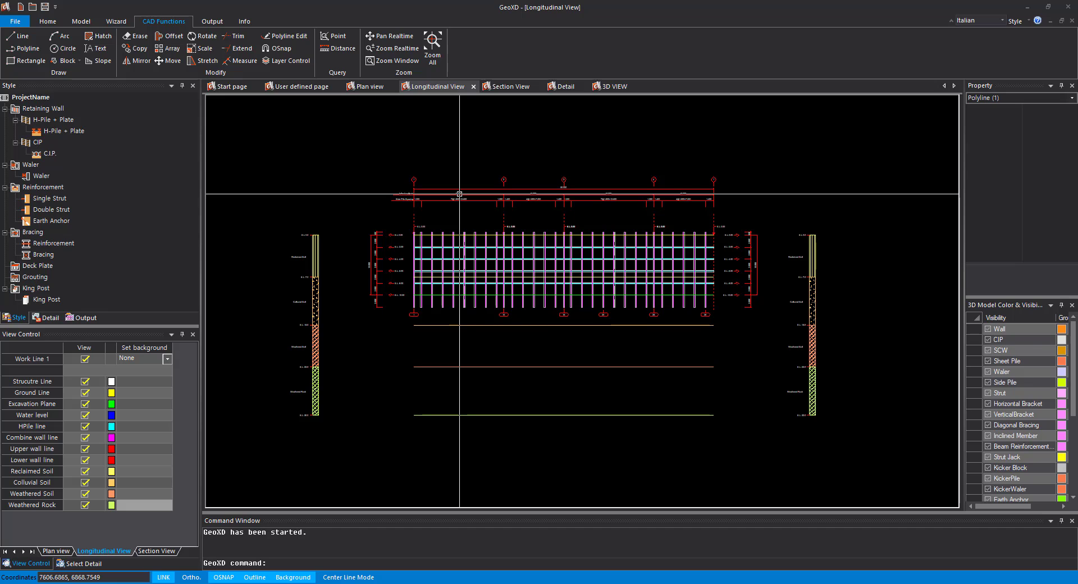
Step: Generate the 3D model of the excavation in the 3D view and inspect its piles, walls and walers
left_click(631, 85)
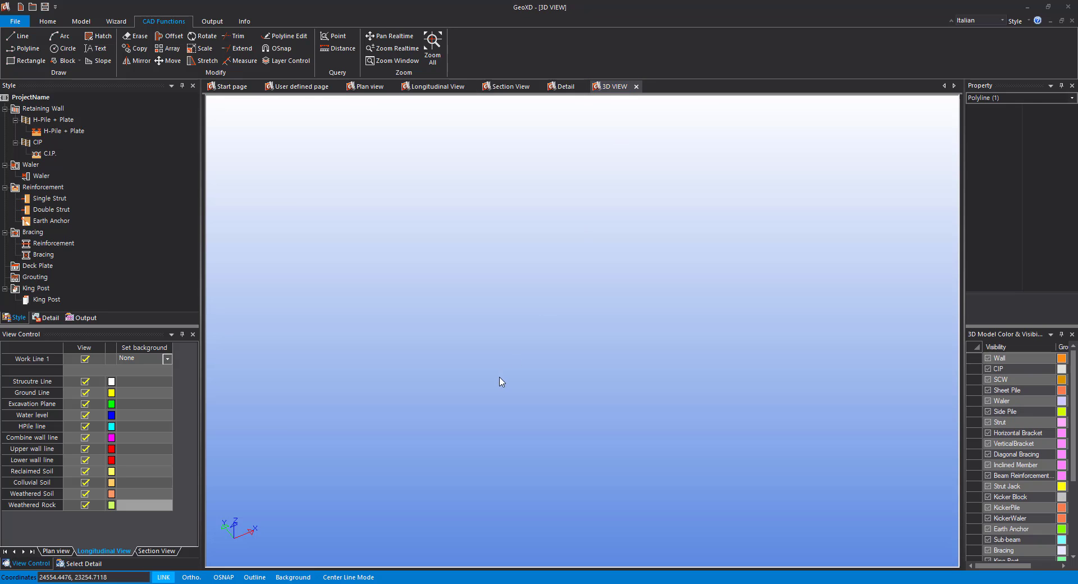
right_click(567, 299)
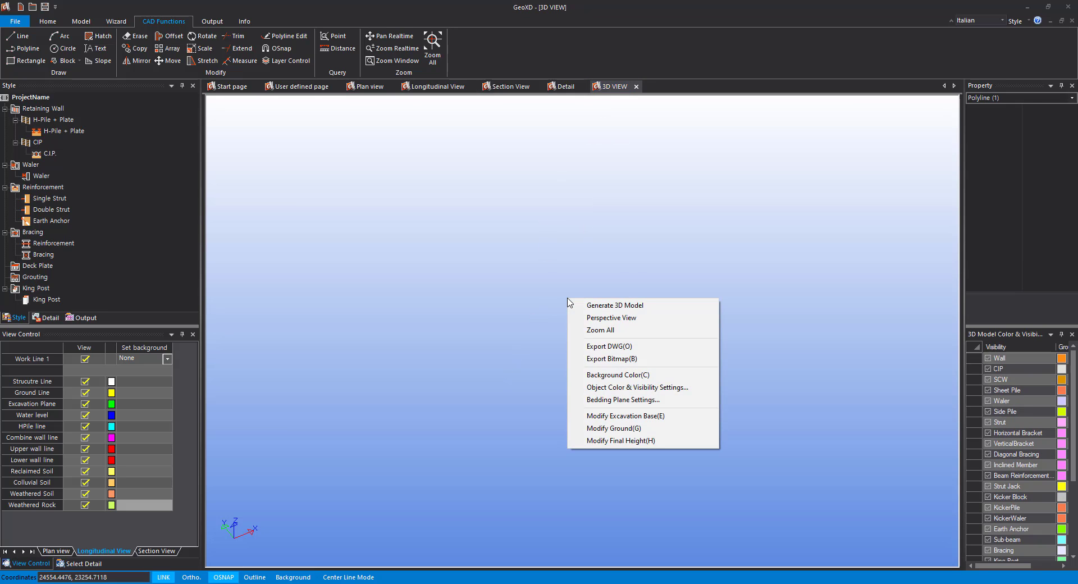
left_click(629, 305)
scroll(626, 313, "up", 4)
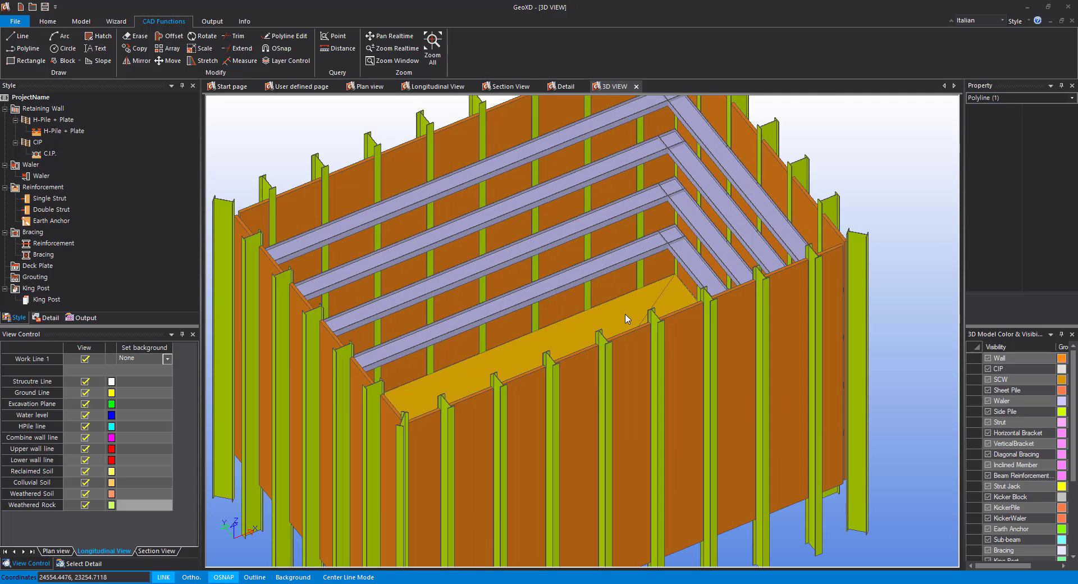
scroll(628, 303, "down", 3)
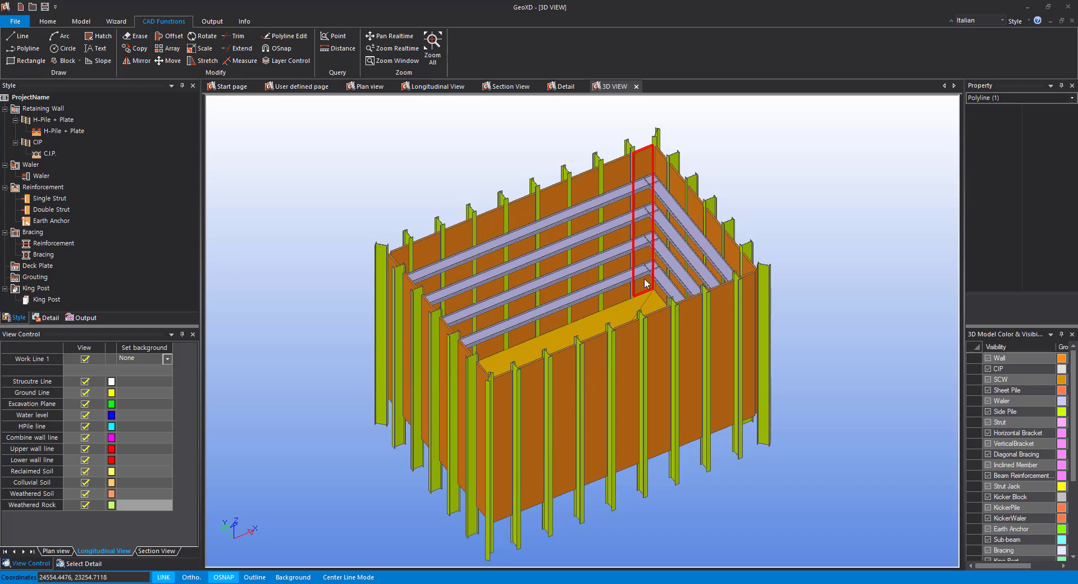
scroll(639, 268, "down", 1)
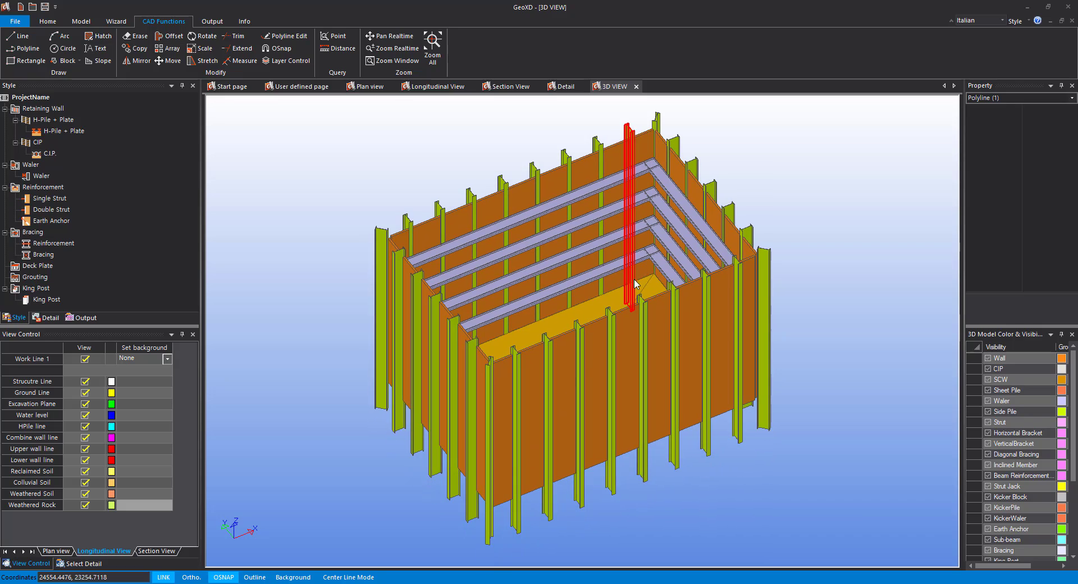
scroll(597, 354, "up", 1)
middle_click_drag(597, 353, 611, 326)
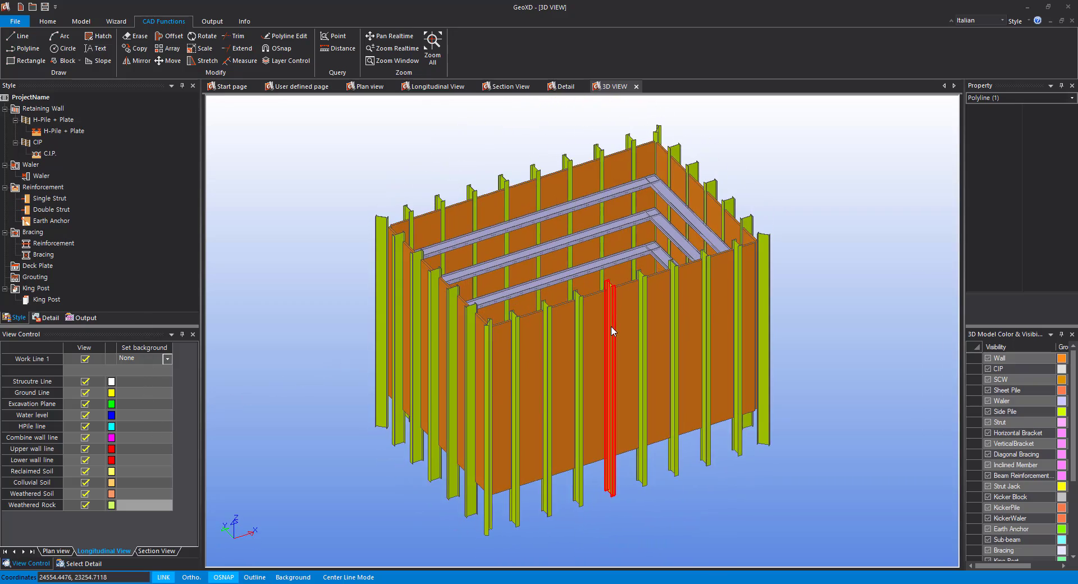
Step: Return to the plan view and undo the last two lines
left_click(380, 90)
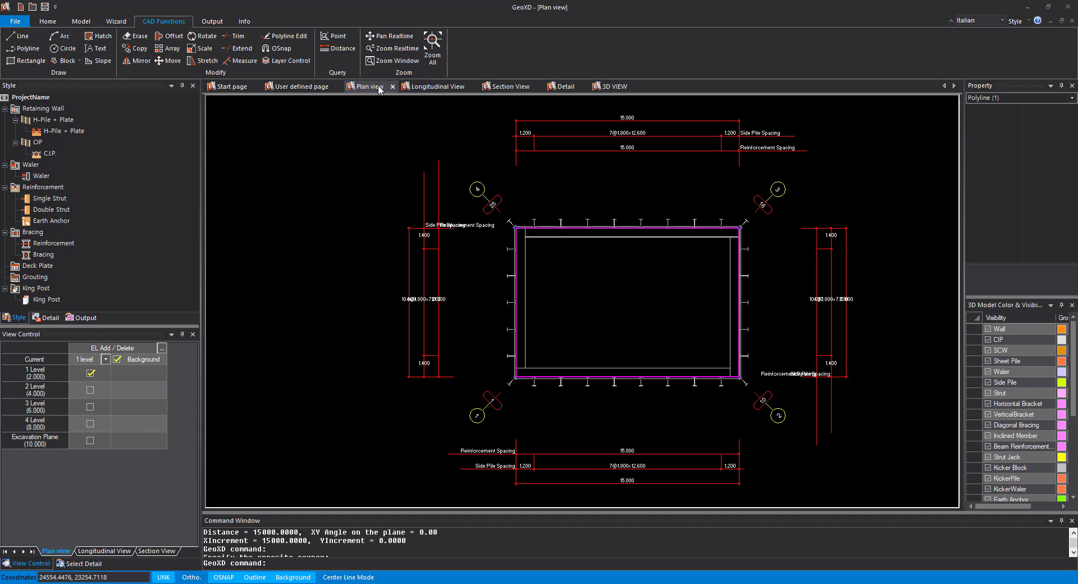
key("ctrl+z")
key("ctrl+z")
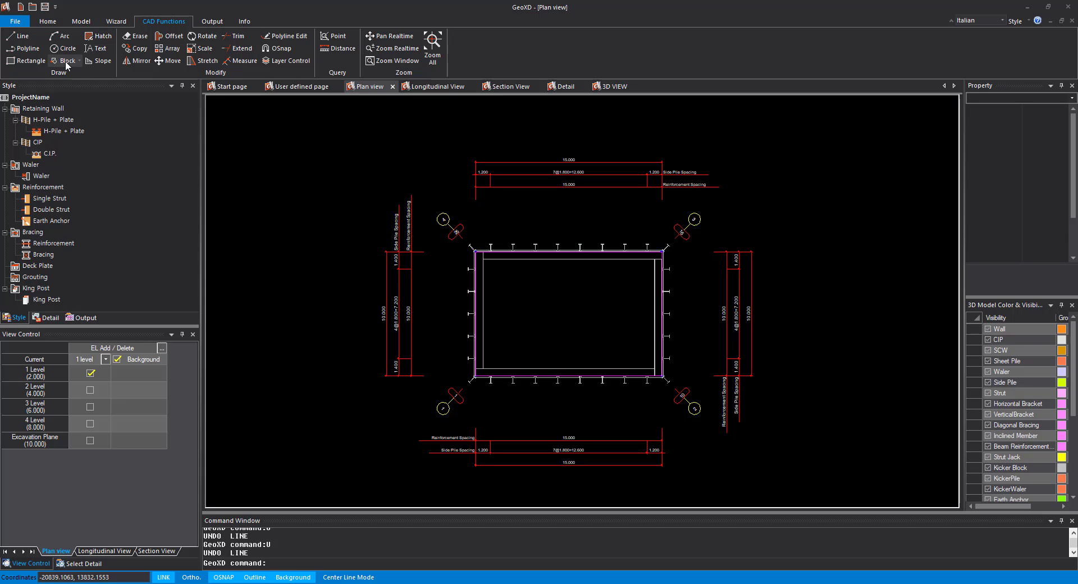
Step: Draw a horizontal line across the excavation from the middle pile of the left wall to the middle pile of the right wall
left_click(19, 38)
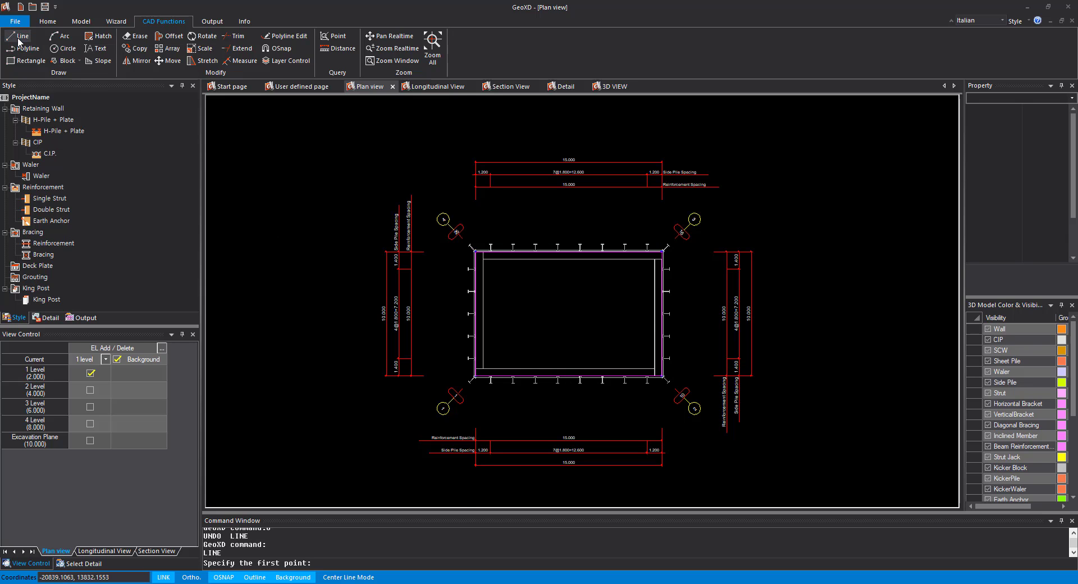
scroll(572, 329, "up", 1)
scroll(572, 329, "up", 3)
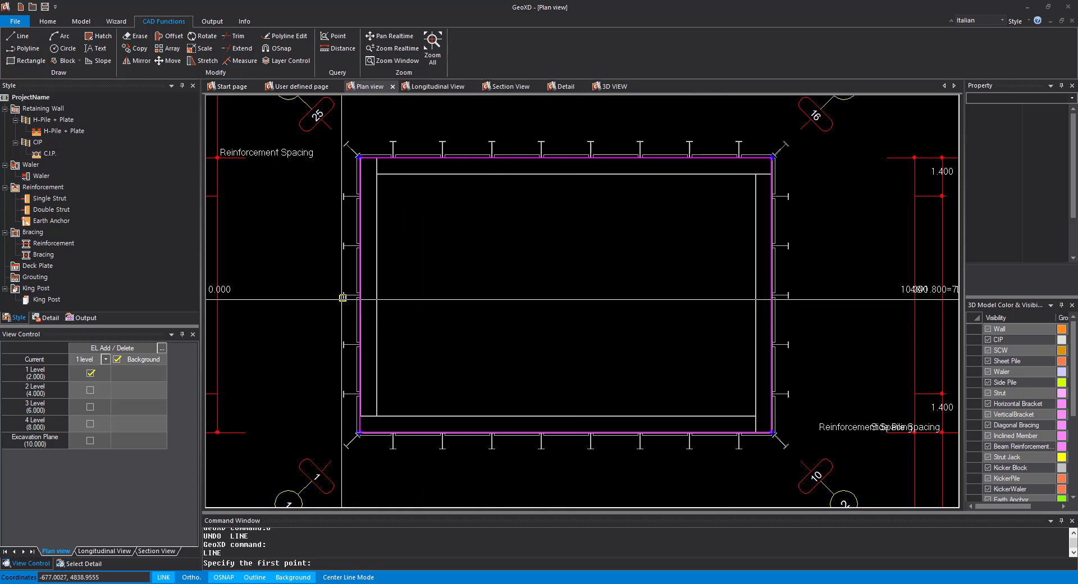
left_click(343, 295)
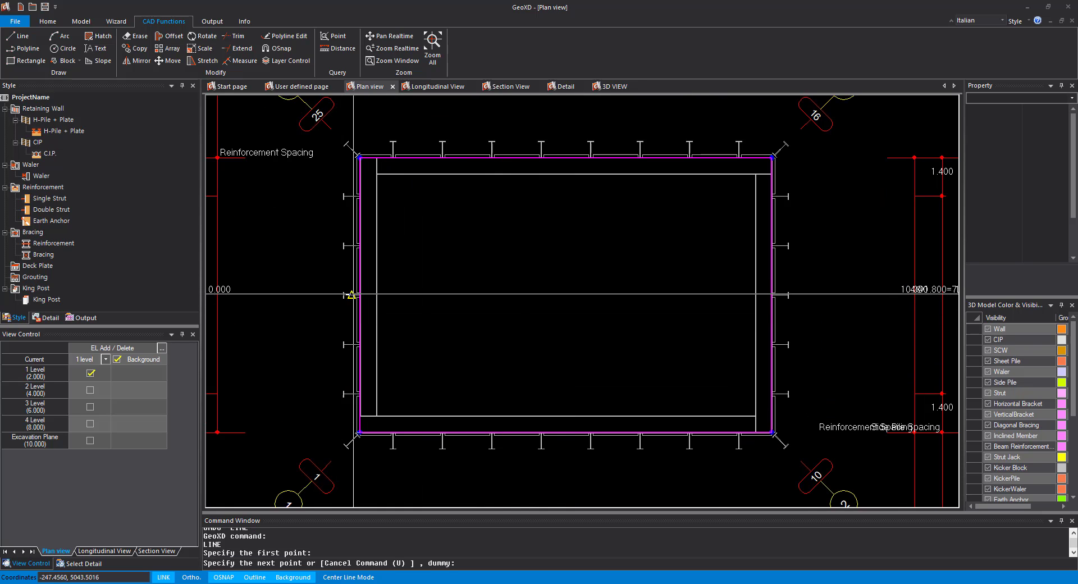
left_click(789, 296)
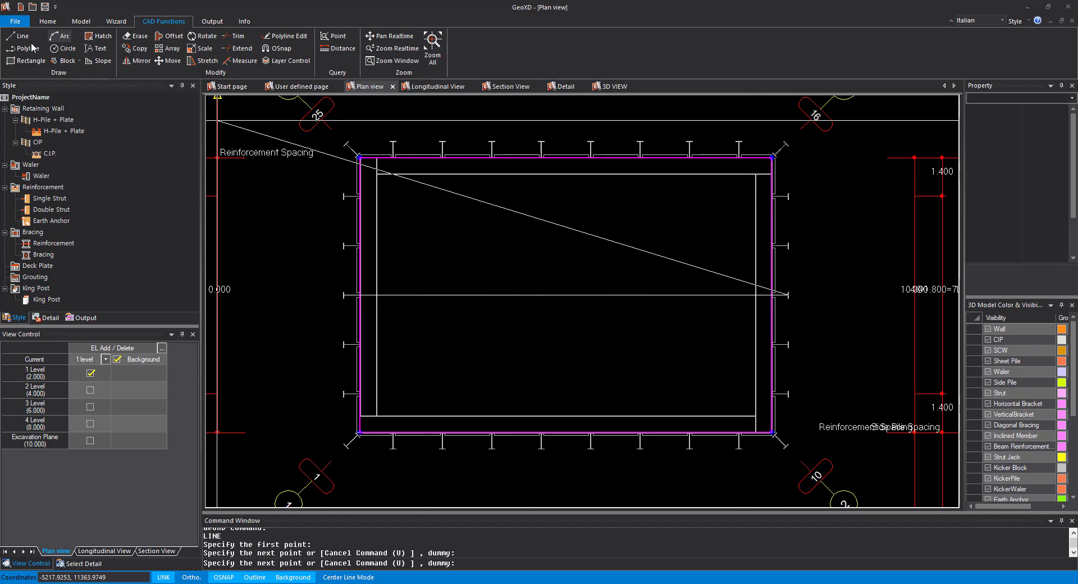
key("Escape")
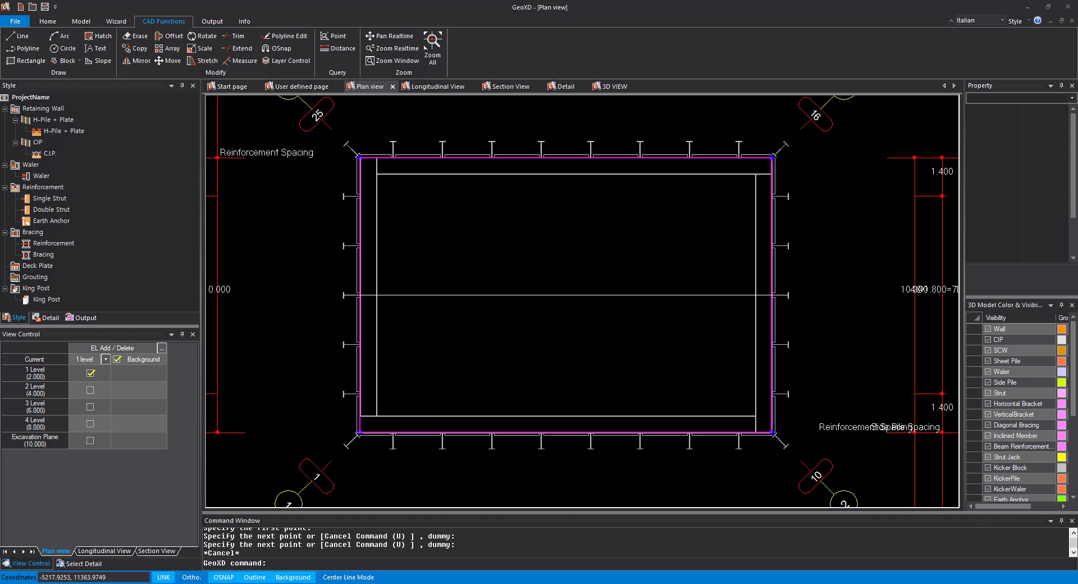
Step: Draw two vertical lines joining the opposite upper and lower wall piles at the third and sixth side piles from the left
left_click(20, 36)
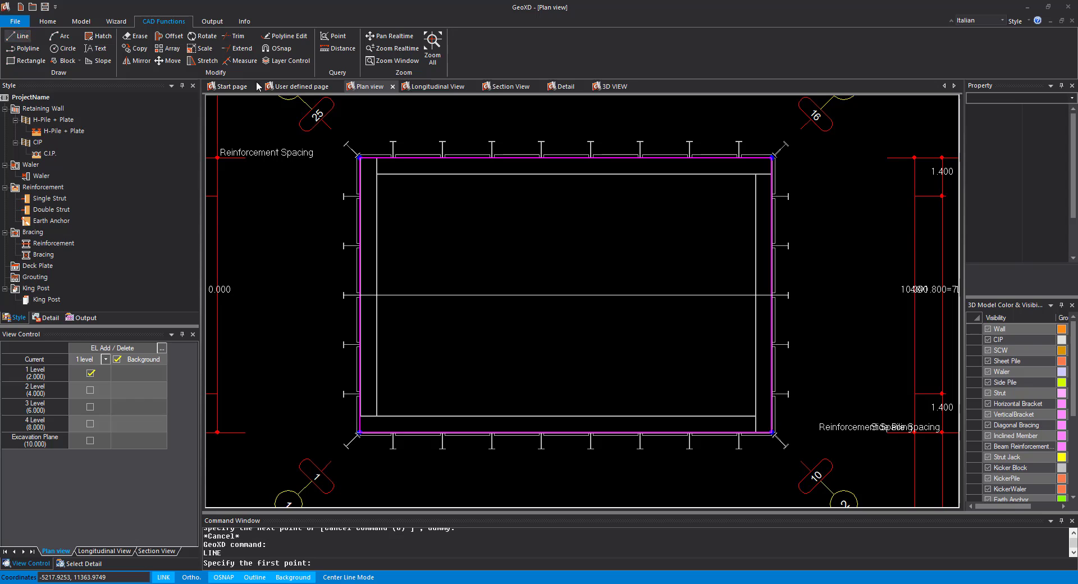
left_click(493, 144)
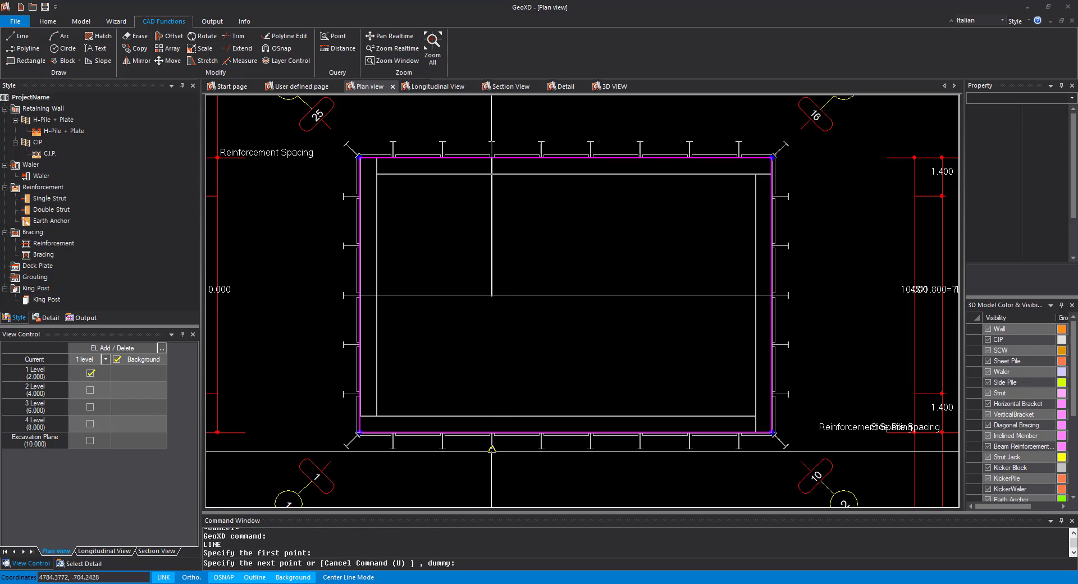
left_click(493, 449)
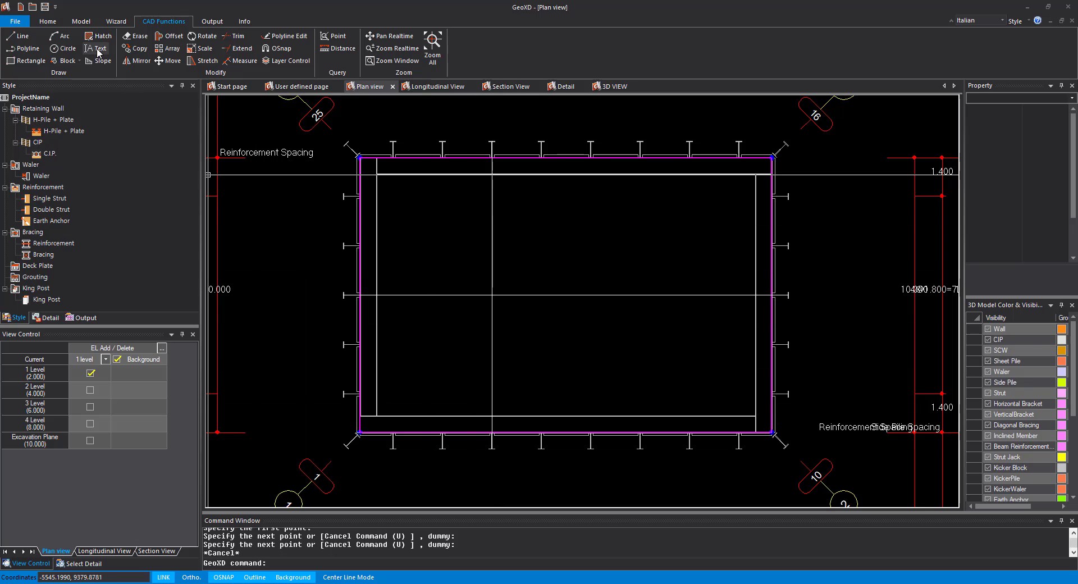
left_click(19, 35)
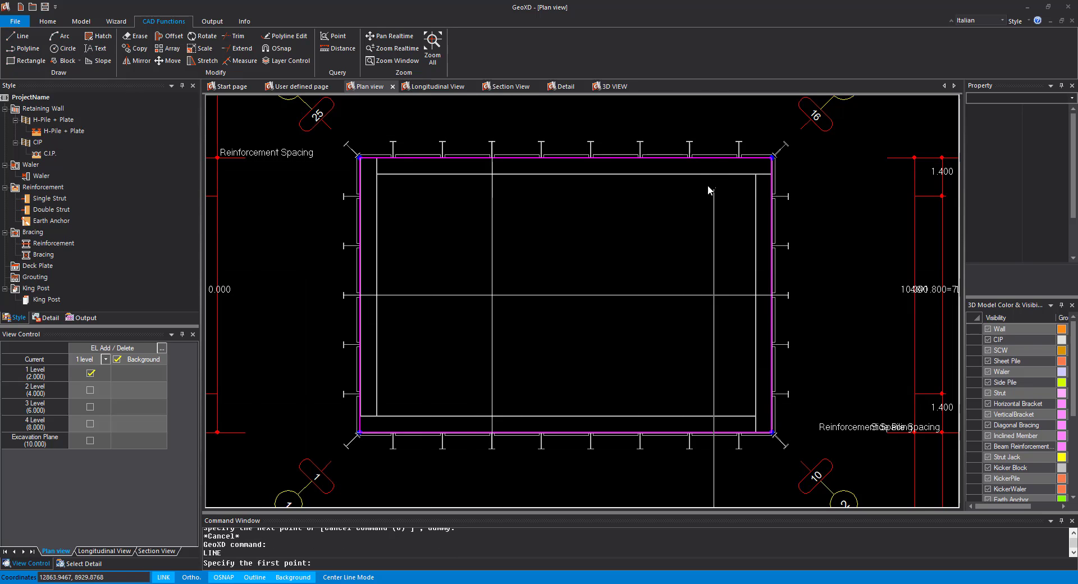
left_click(640, 141)
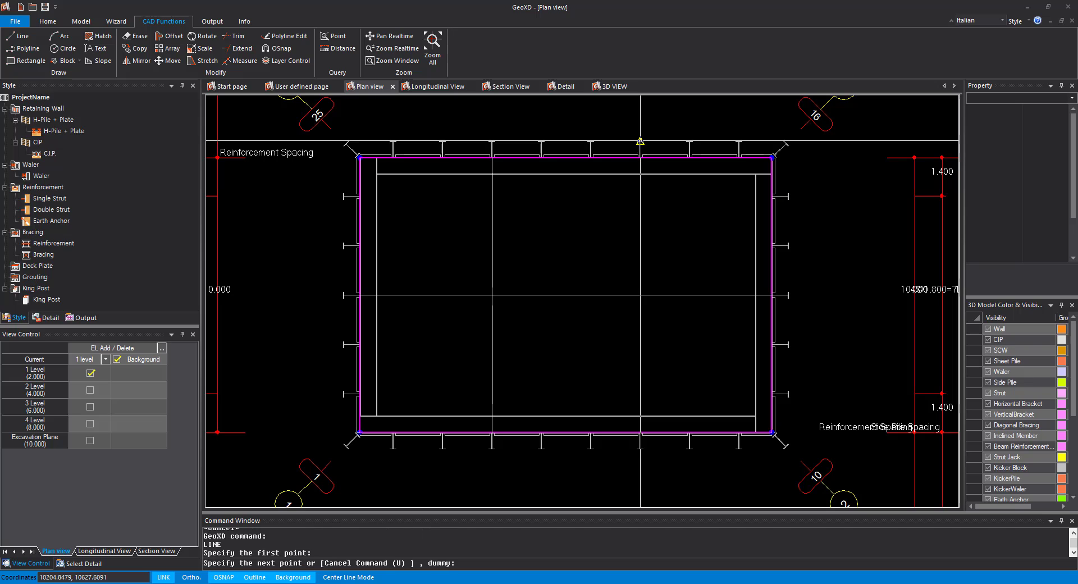
left_click(640, 449)
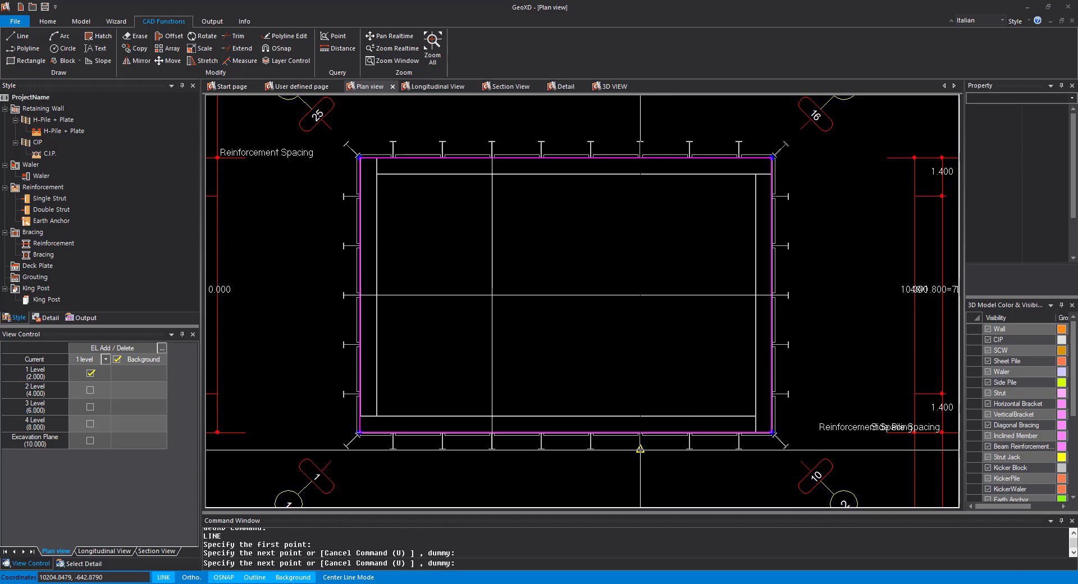
key("Escape")
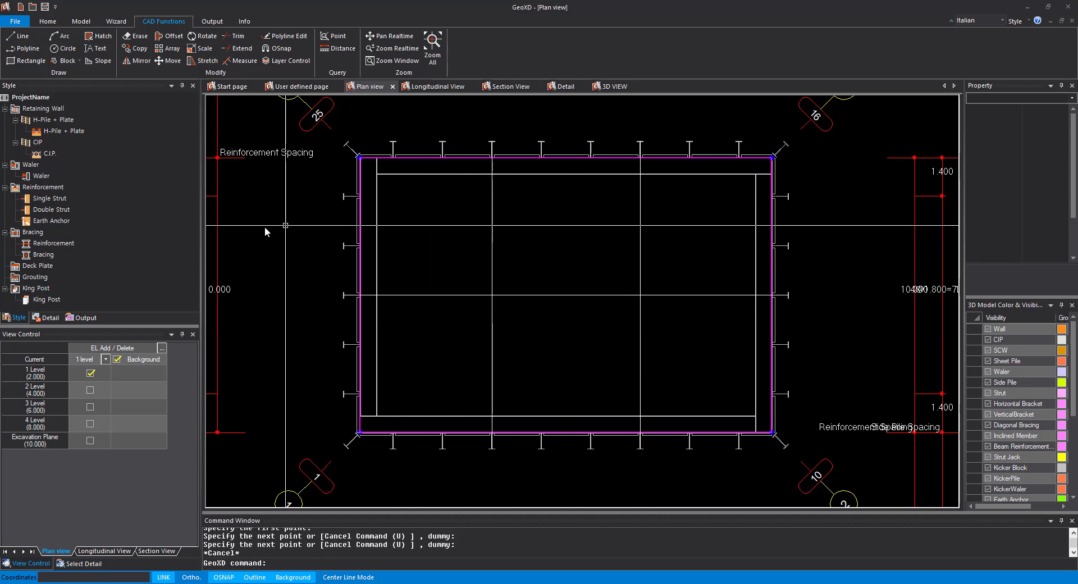
Step: Select the three lines inside the excavation and apply the Single Strut reinforcement style to them
left_click(686, 256)
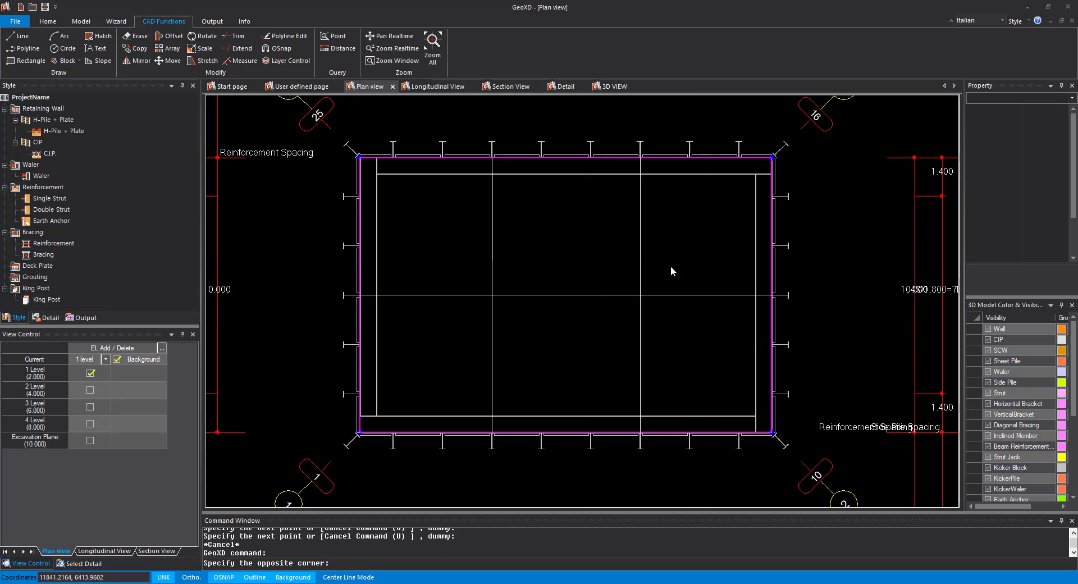
left_click(451, 344)
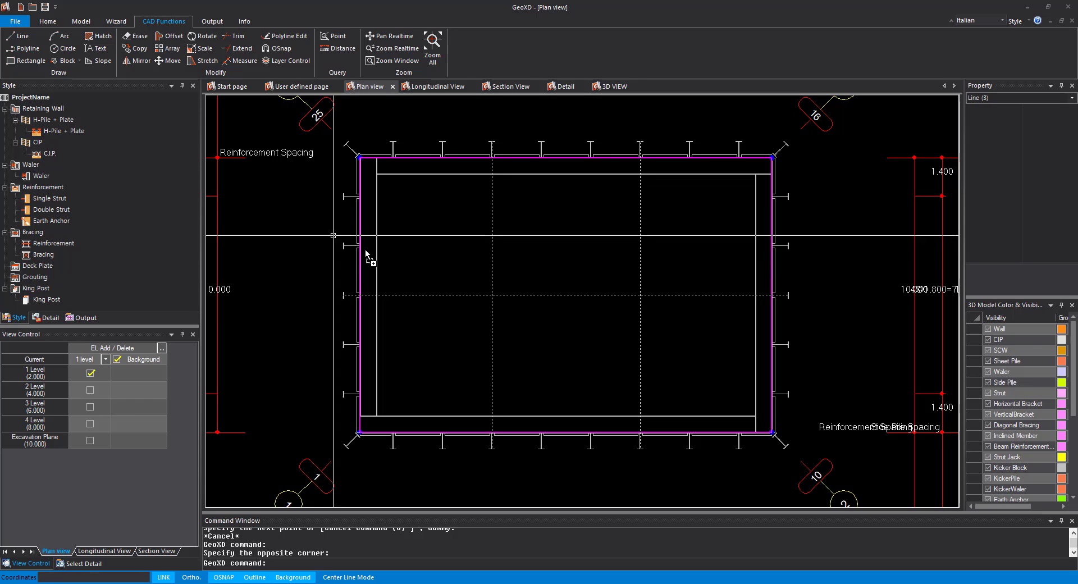
left_click(584, 314)
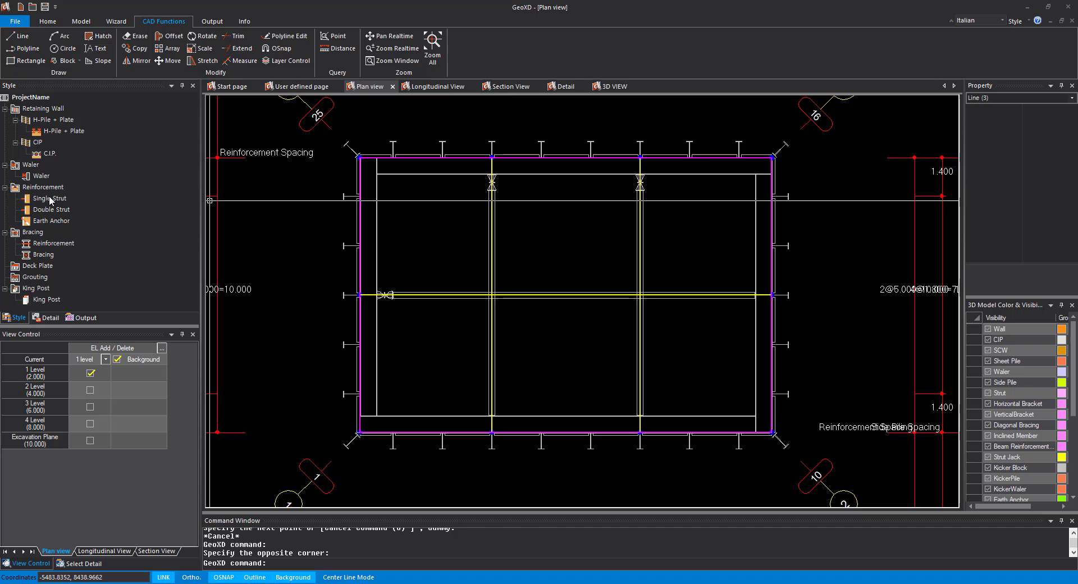
Step: Review the Single Strut reinforcement style's section and property settings, then close its definition without changes
left_click(48, 21)
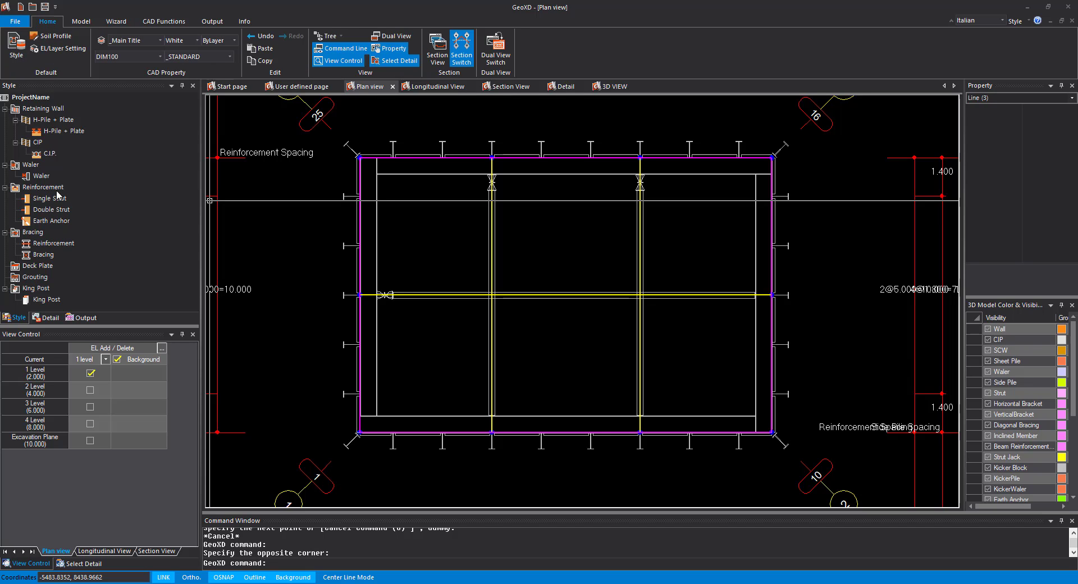
left_click(16, 48)
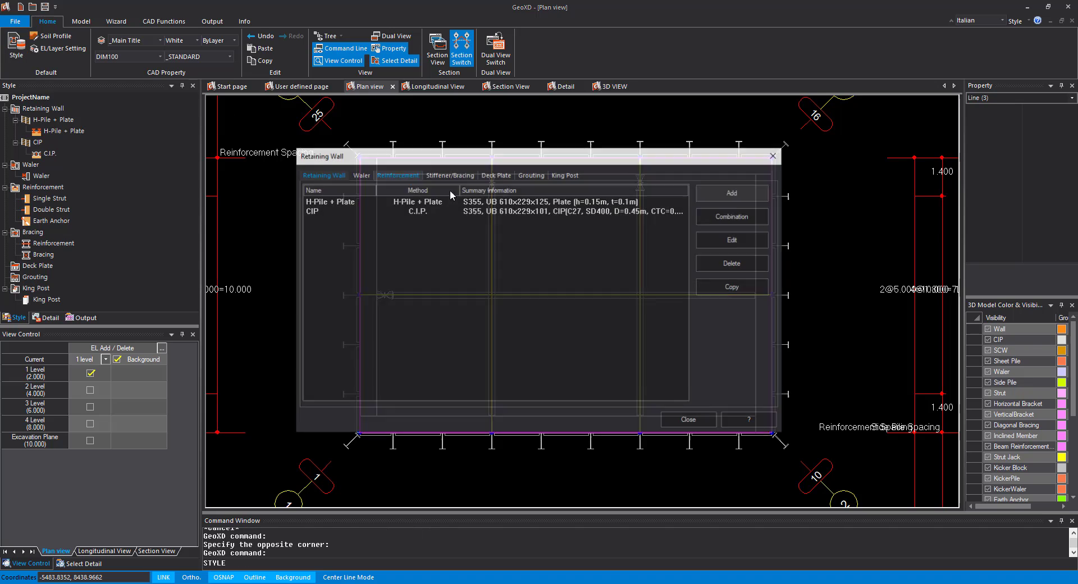
left_click(393, 175)
left_click(333, 203)
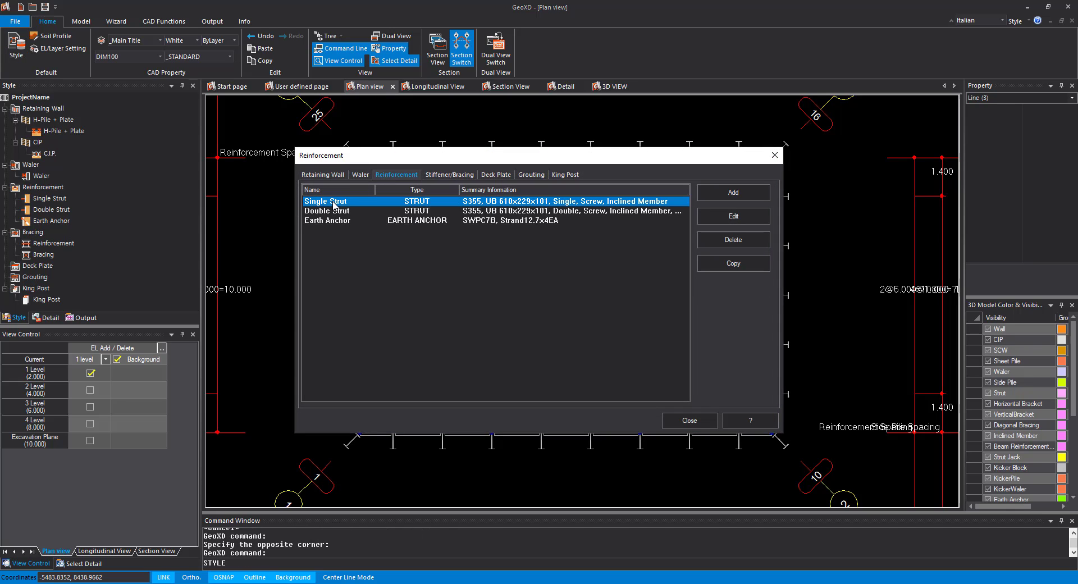
left_click(733, 216)
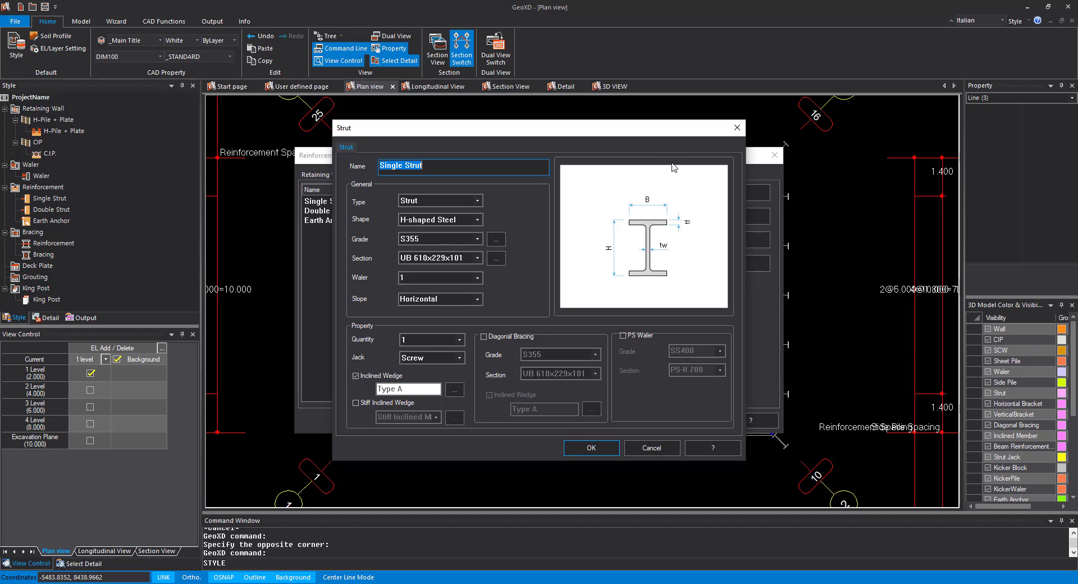
left_click(738, 127)
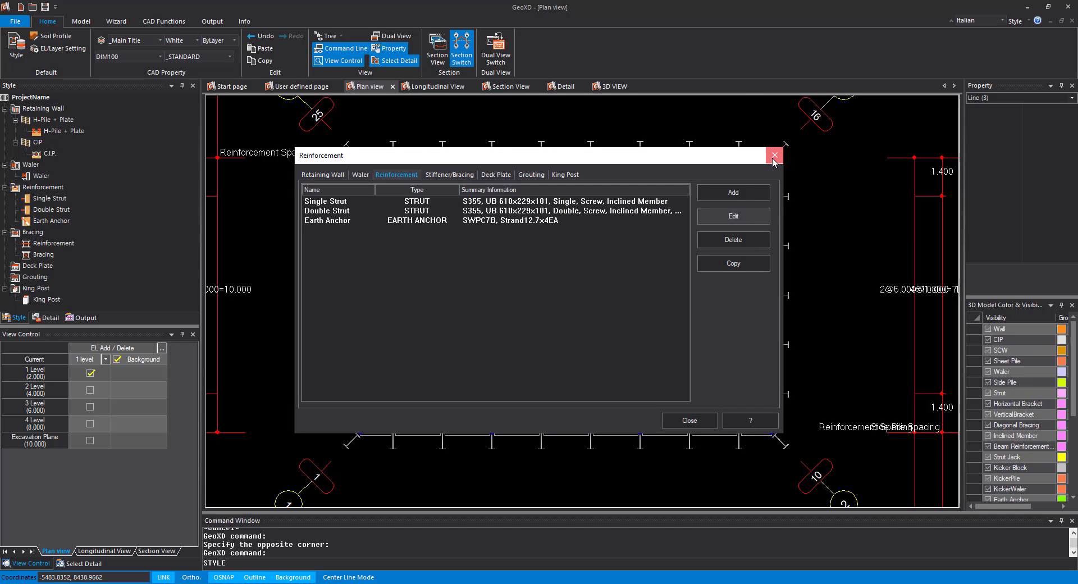
Step: Auto-arrange two Single Strut corner struts at 1500 mm spacing between the top and right walls at the excavation's upper-right corner
left_click(775, 156)
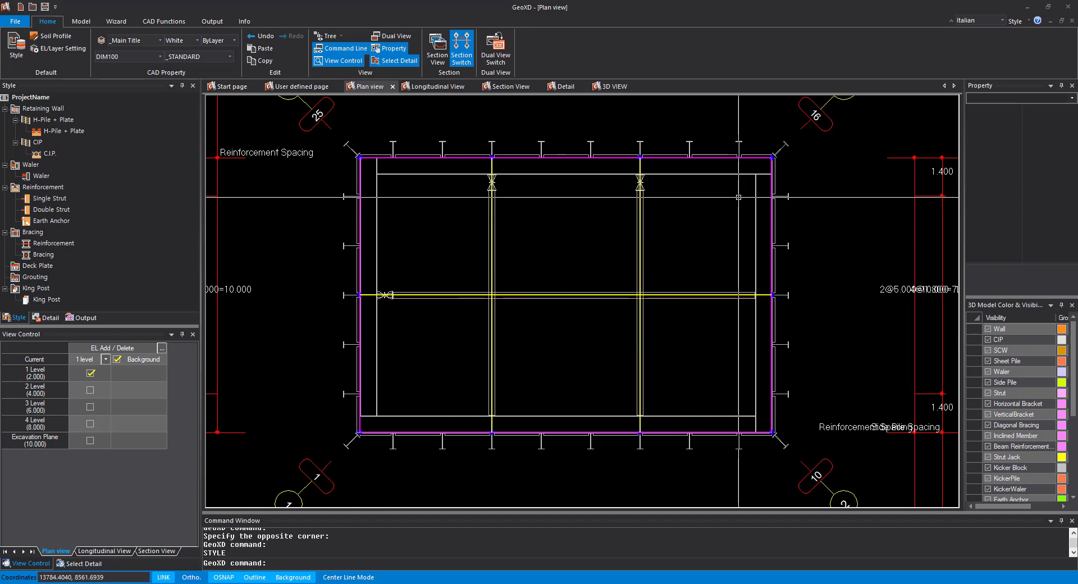
left_click(116, 22)
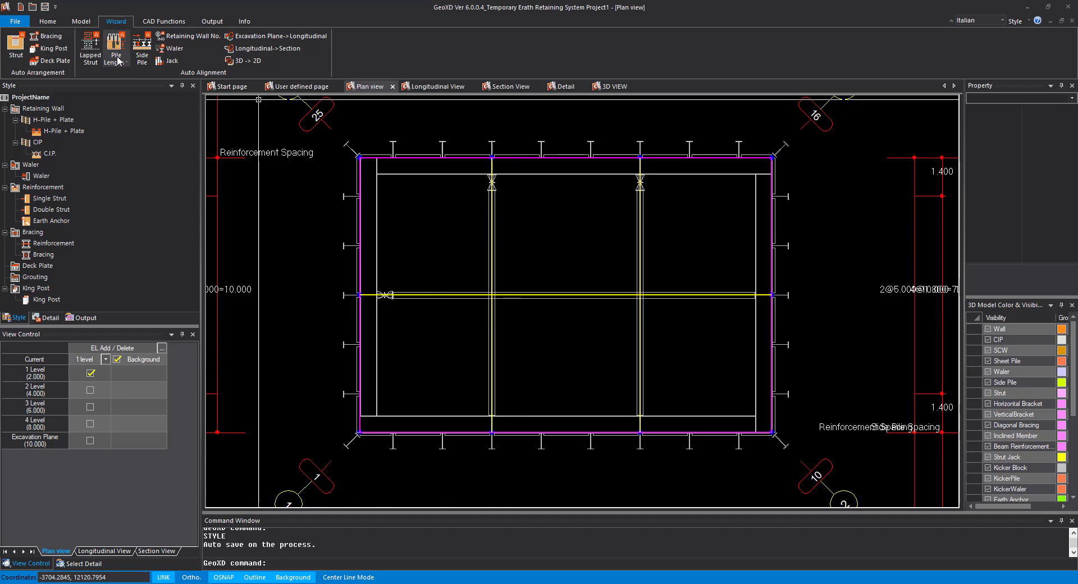
left_click(16, 54)
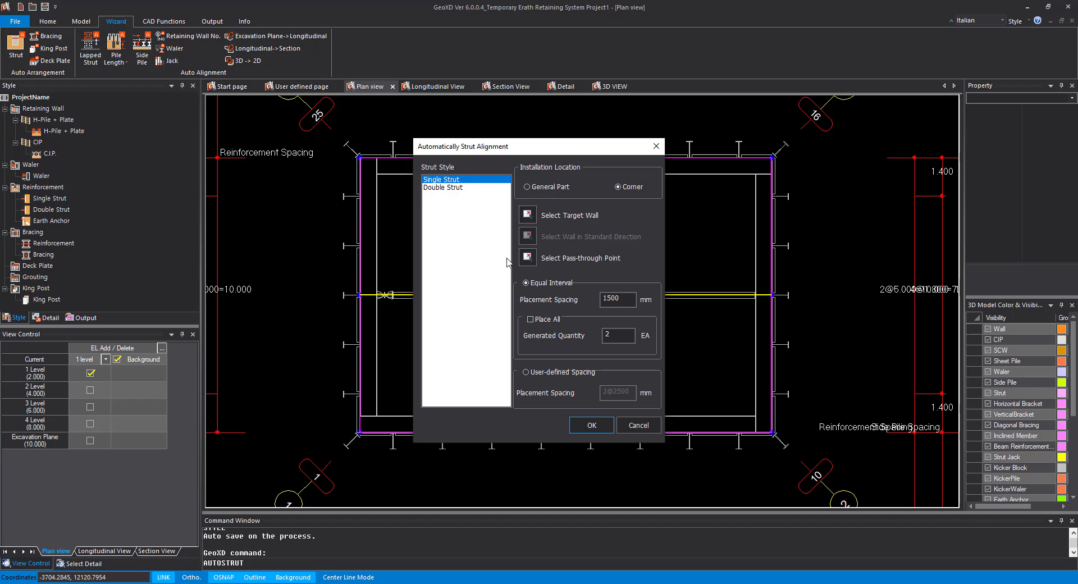
left_click_drag(576, 150, 365, 191)
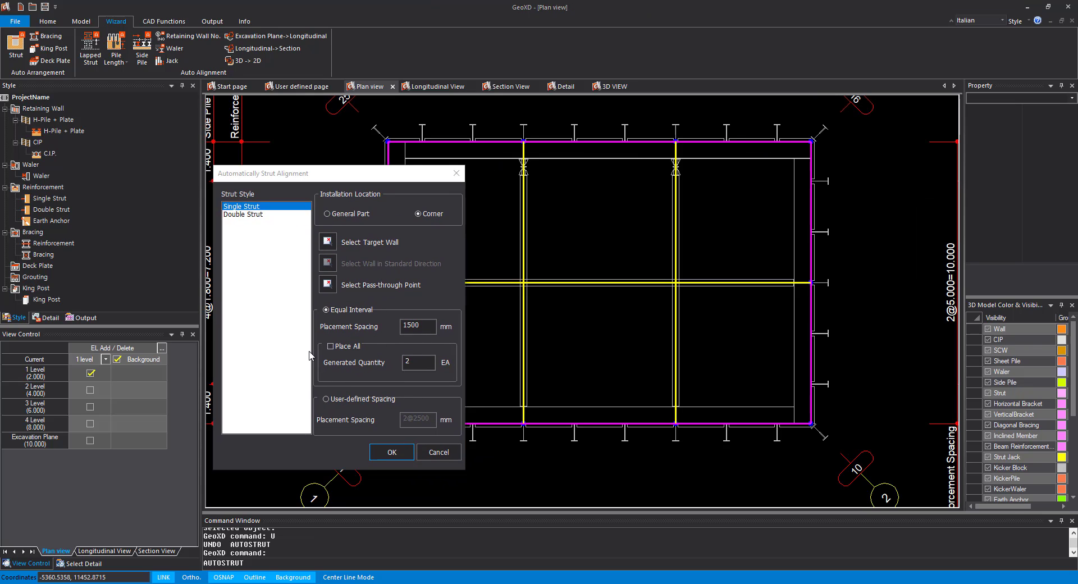
left_click(327, 242)
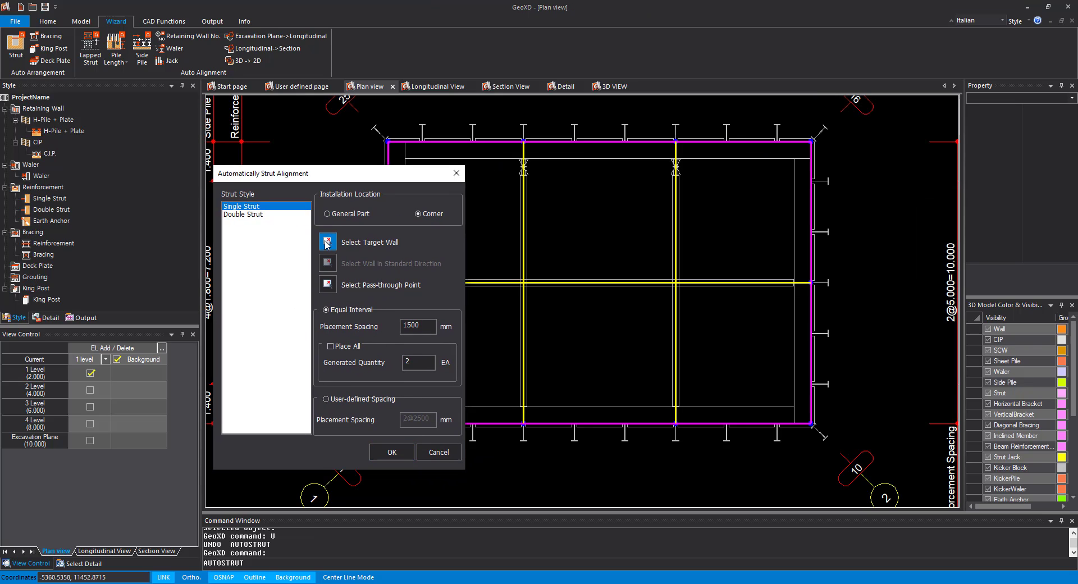
left_click(842, 120)
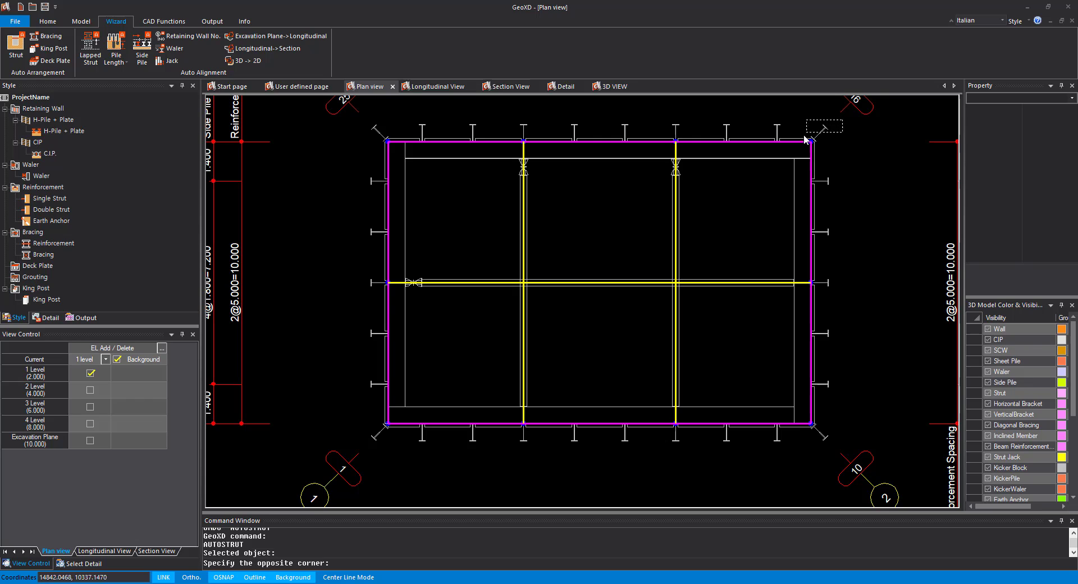
left_click(741, 188)
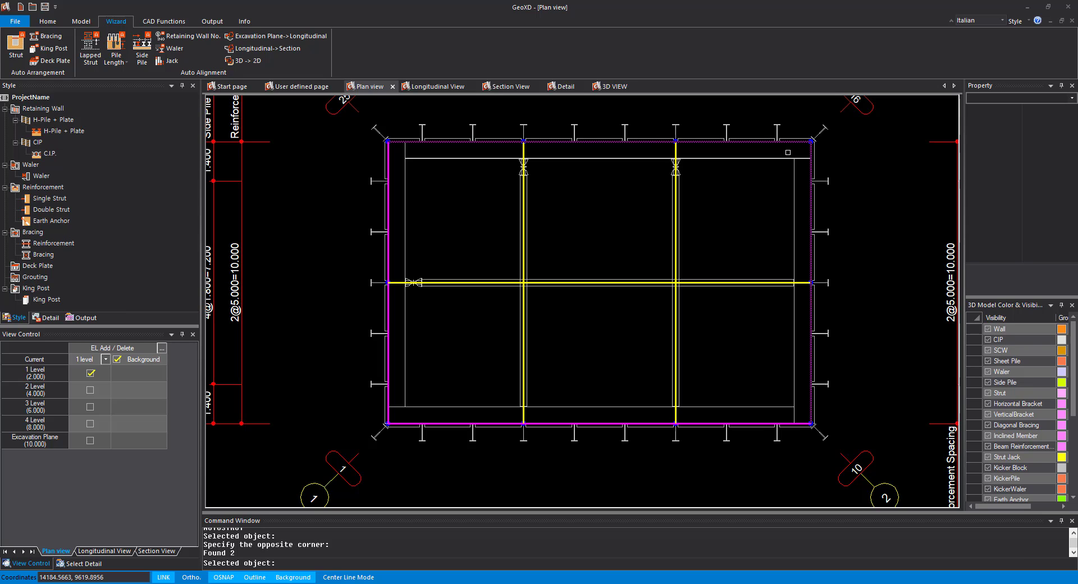
key("Return")
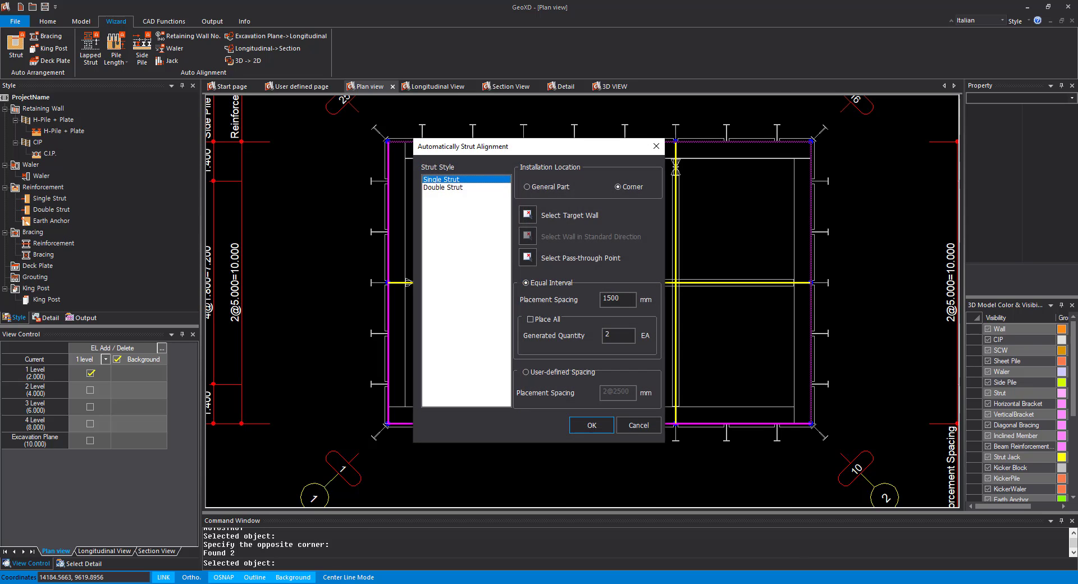
left_click(591, 425)
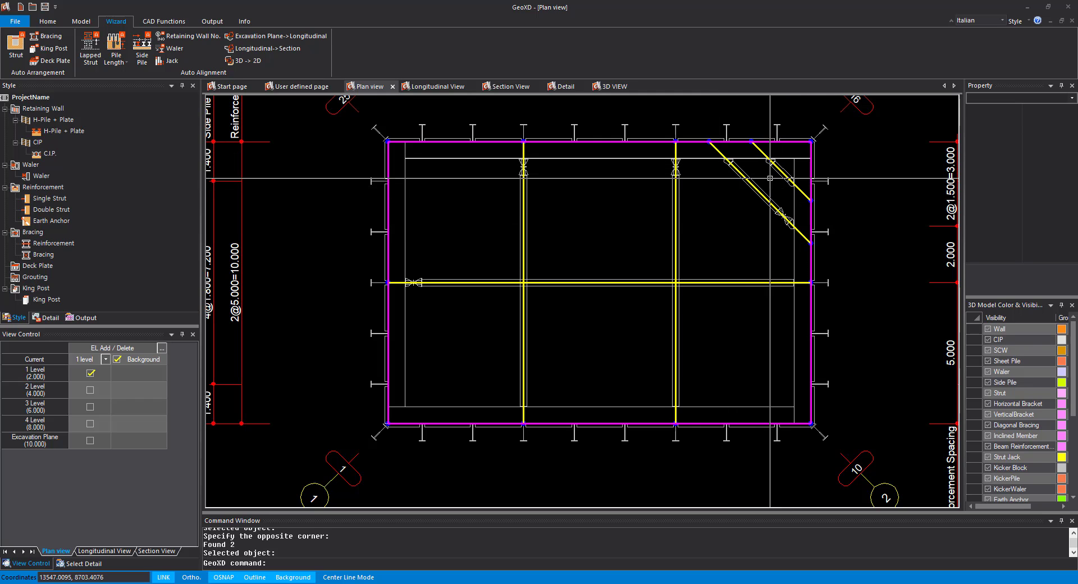
Step: Run automatic corner strut alignment with all four walls as targets, generating two Single Struts at 1500 mm spacing at the lower-right corner
scroll(770, 178, "up", 3)
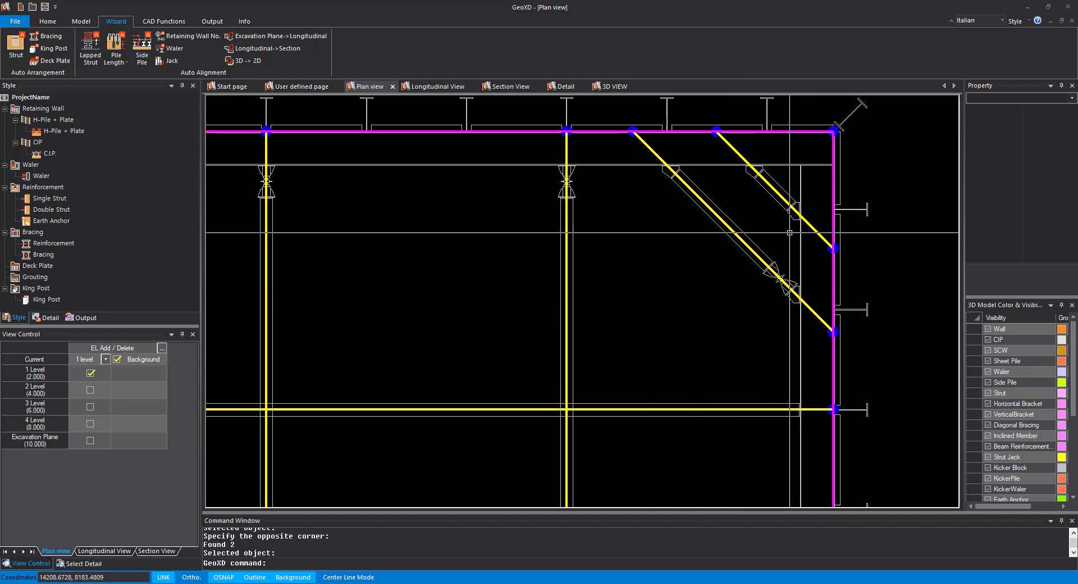
scroll(769, 221, "down", 5)
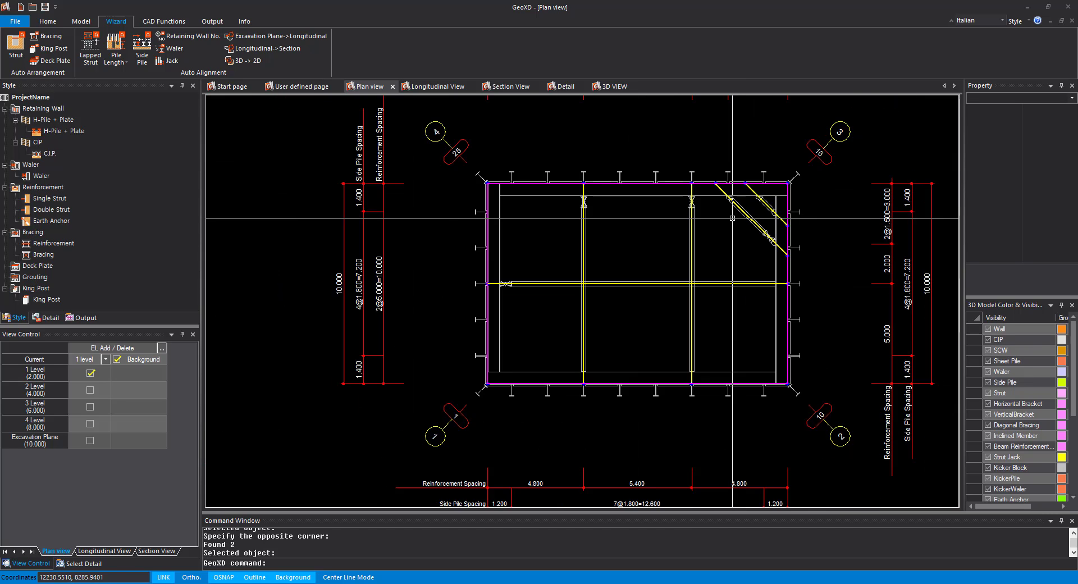
scroll(732, 218, "down", 1)
scroll(461, 244, "up", 1)
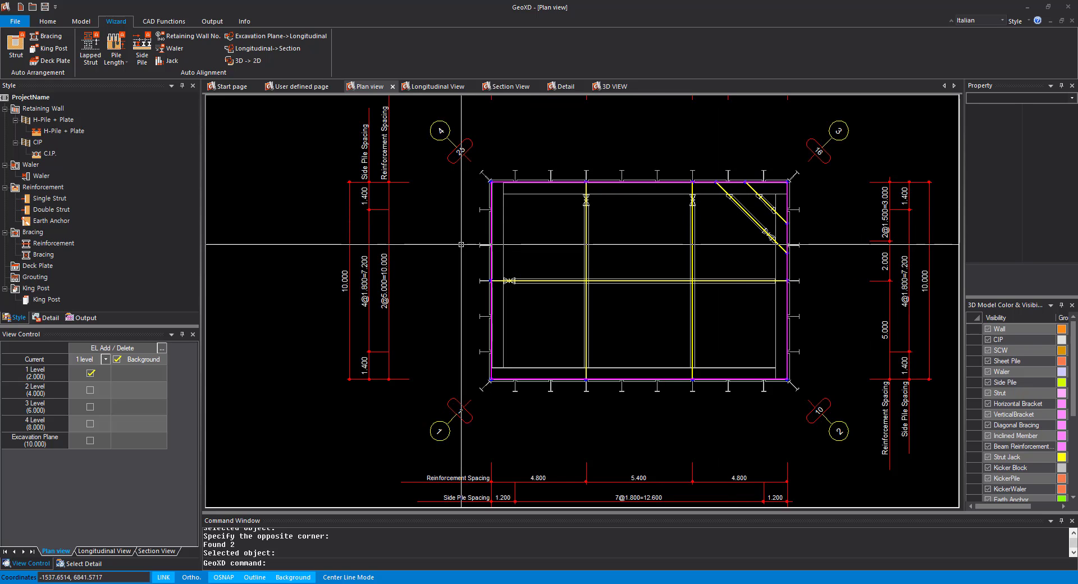
left_click(15, 46)
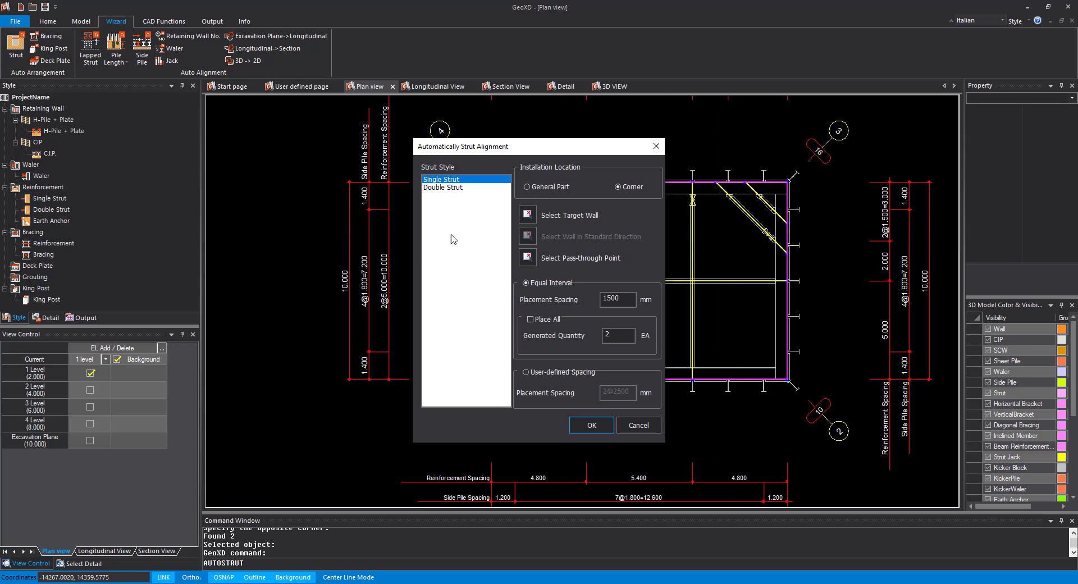
left_click_drag(515, 153, 160, 158)
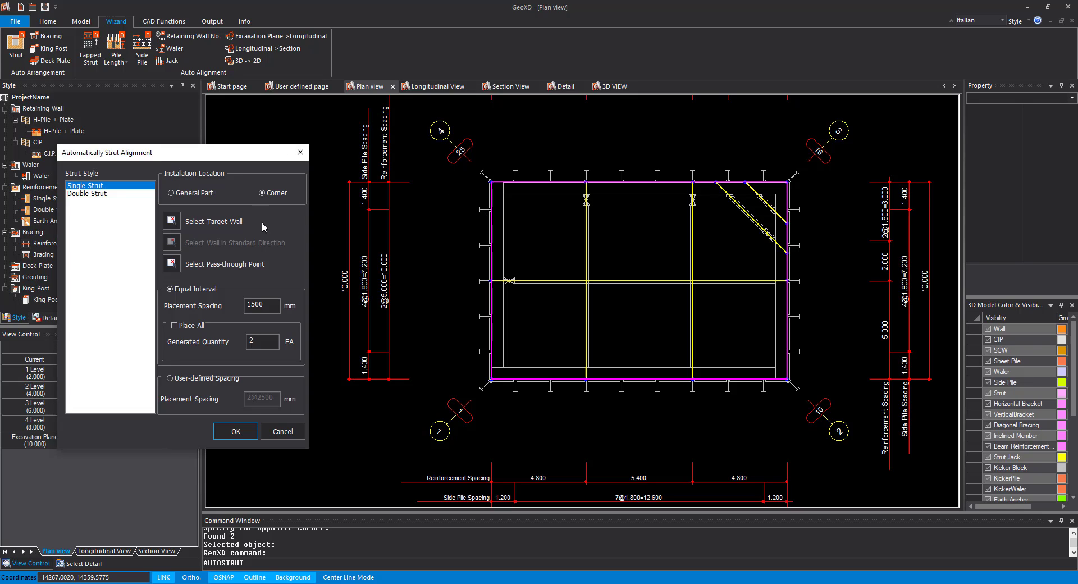
left_click(171, 220)
left_click(529, 158)
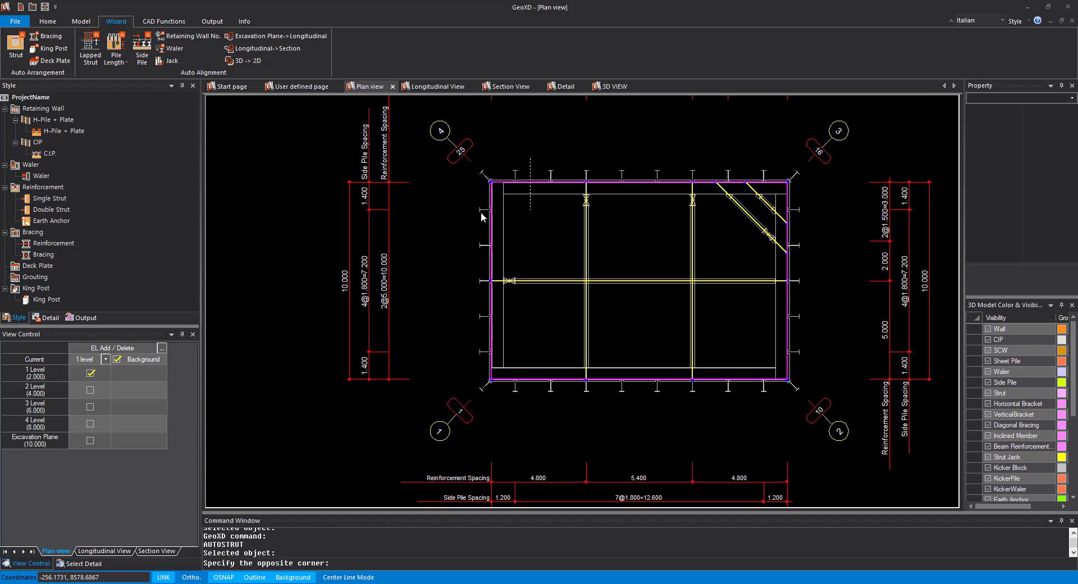
left_click(460, 215)
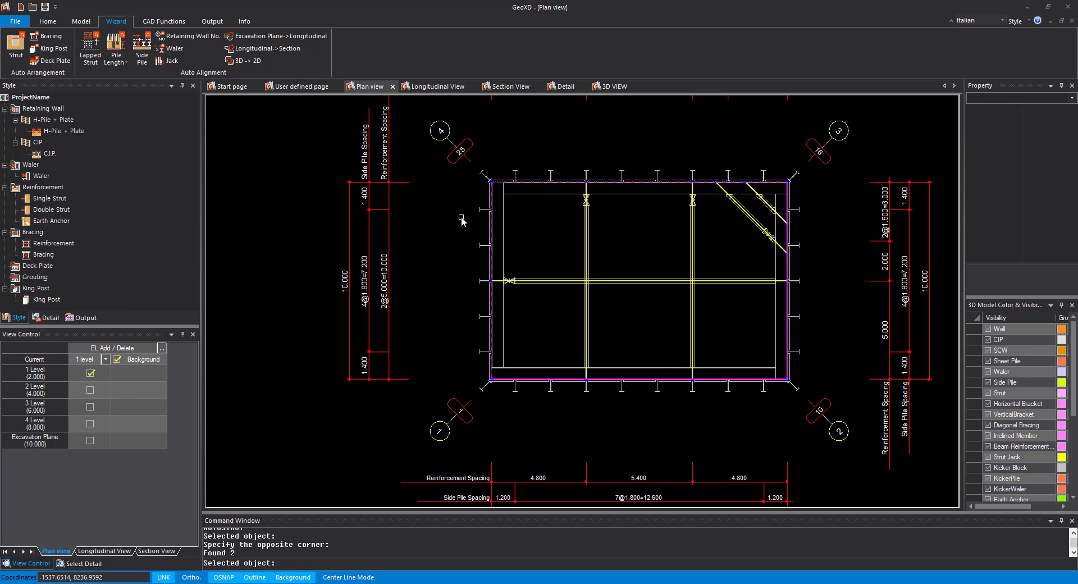
left_click(523, 350)
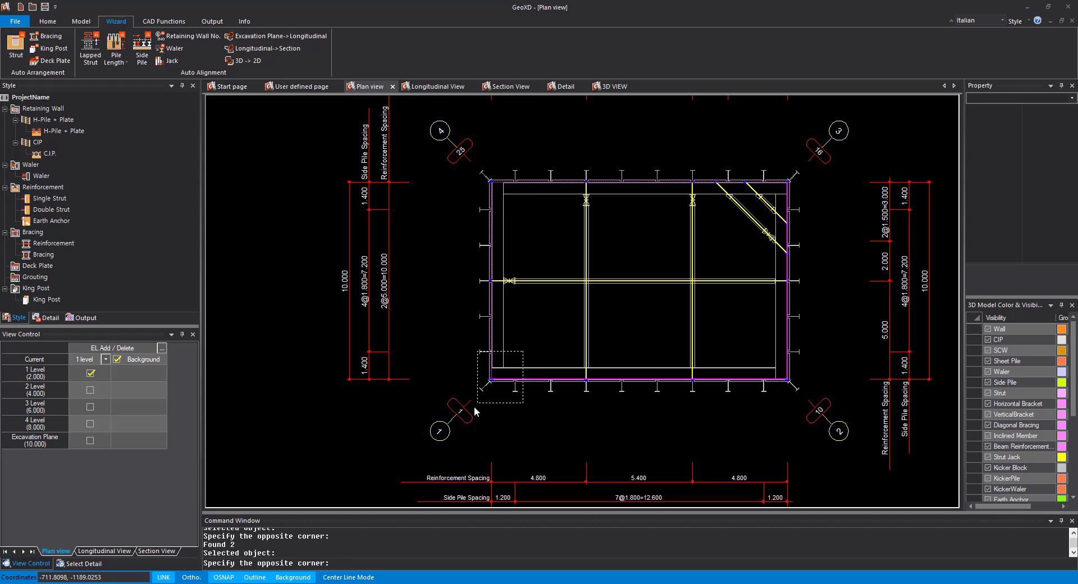
left_click(472, 410)
left_click(810, 355)
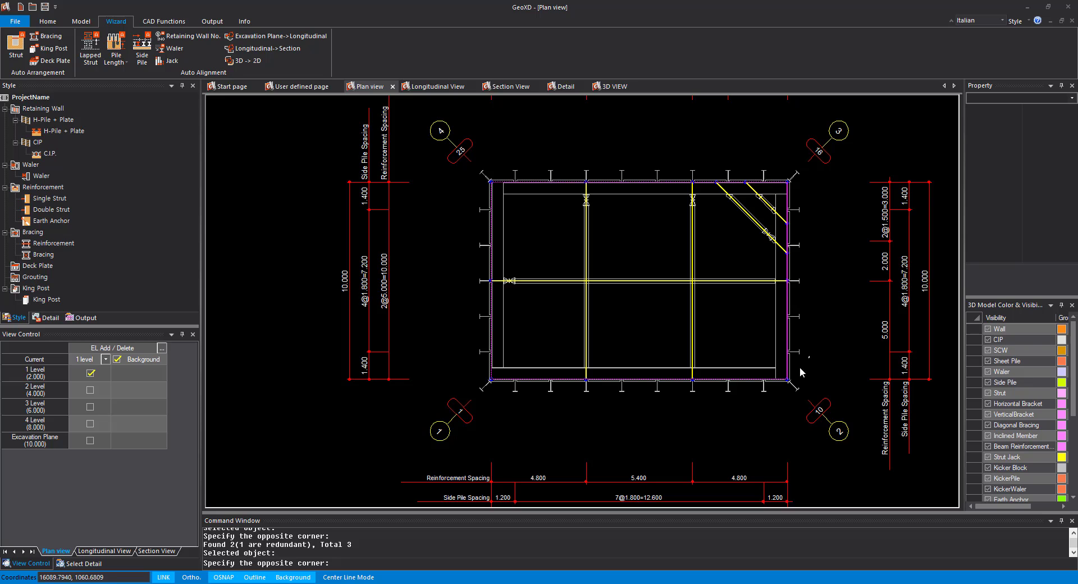
left_click(757, 399)
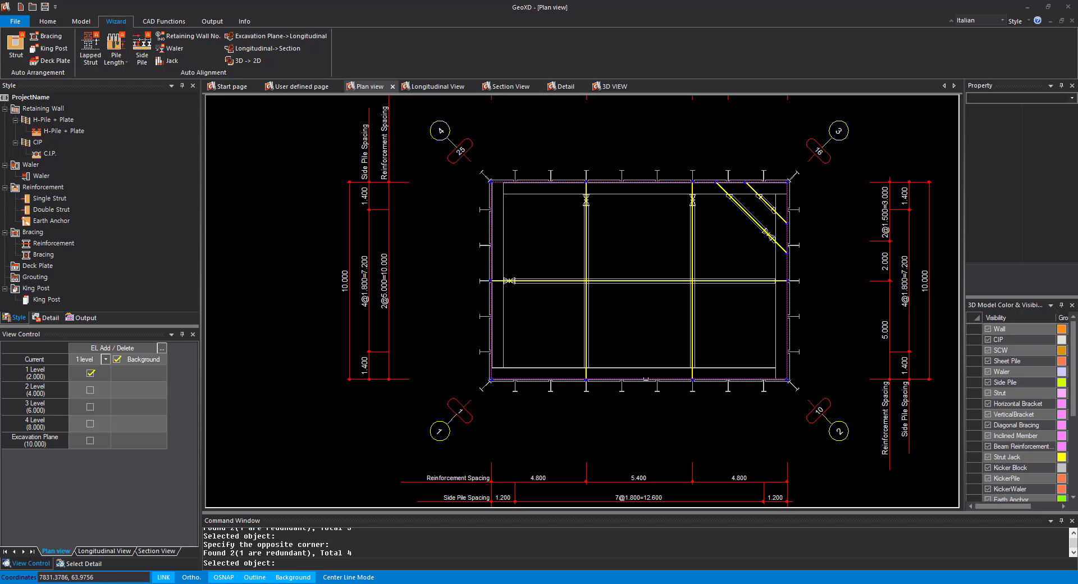
key("Return")
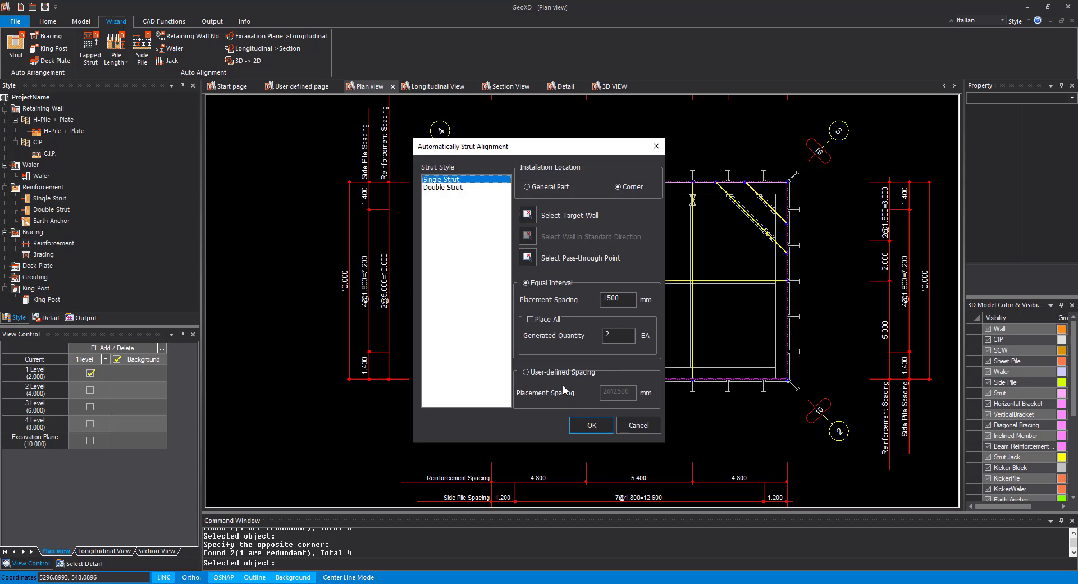
left_click(581, 426)
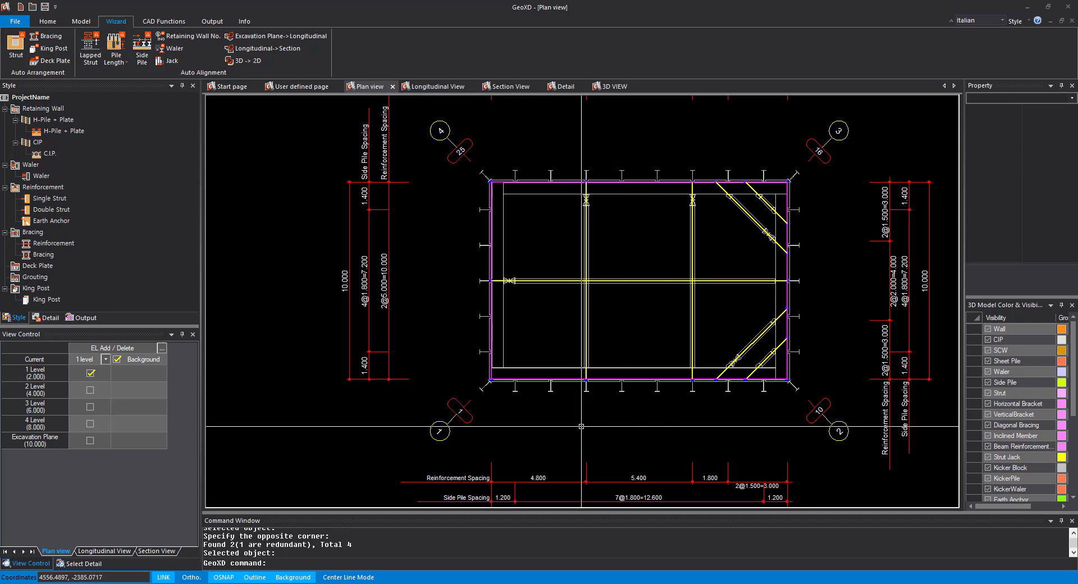
left_click(521, 163)
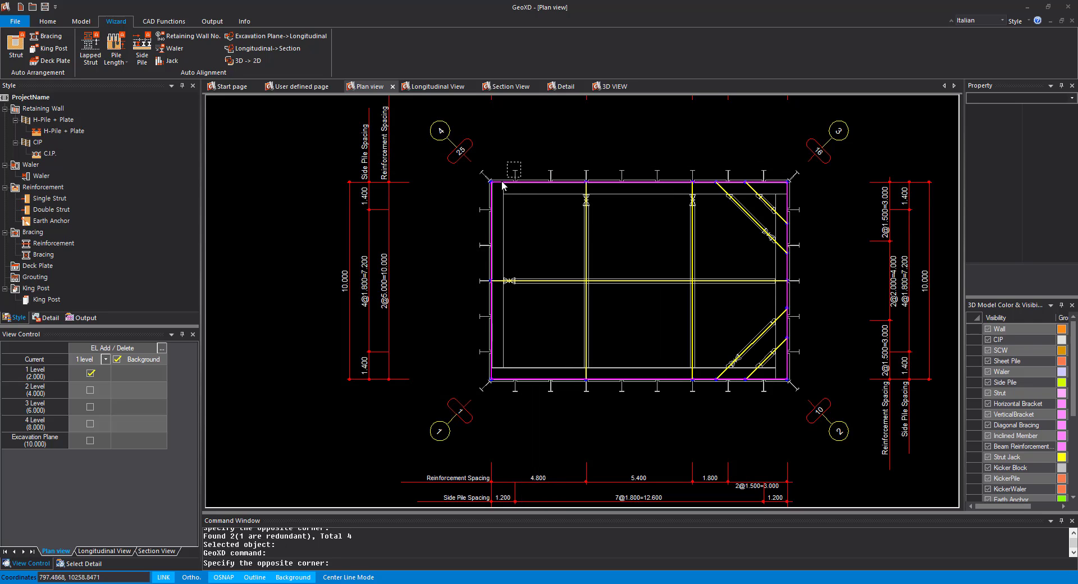
left_click(467, 209)
key("Escape")
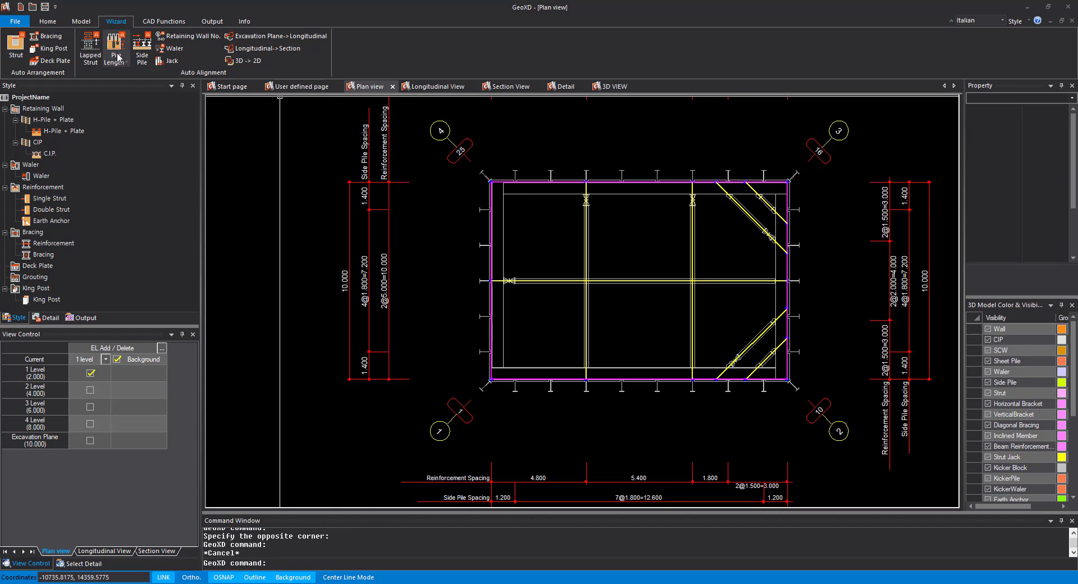
Step: Auto-arrange two Single Strut corner struts at 1500 mm spacing between the top and left walls at the upper-left corner
left_click(16, 45)
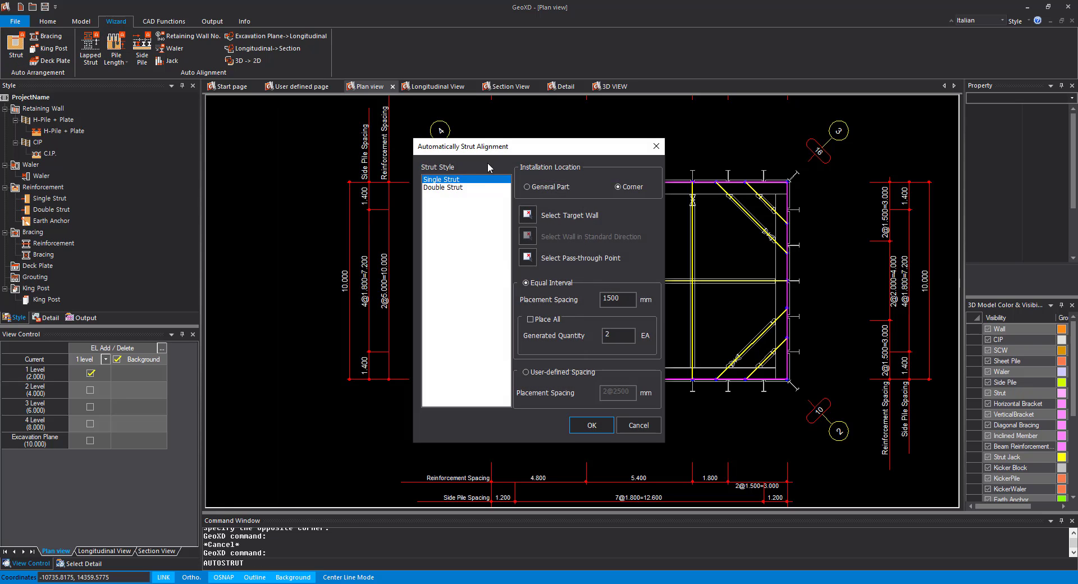
left_click_drag(500, 157, 185, 166)
left_click(219, 227)
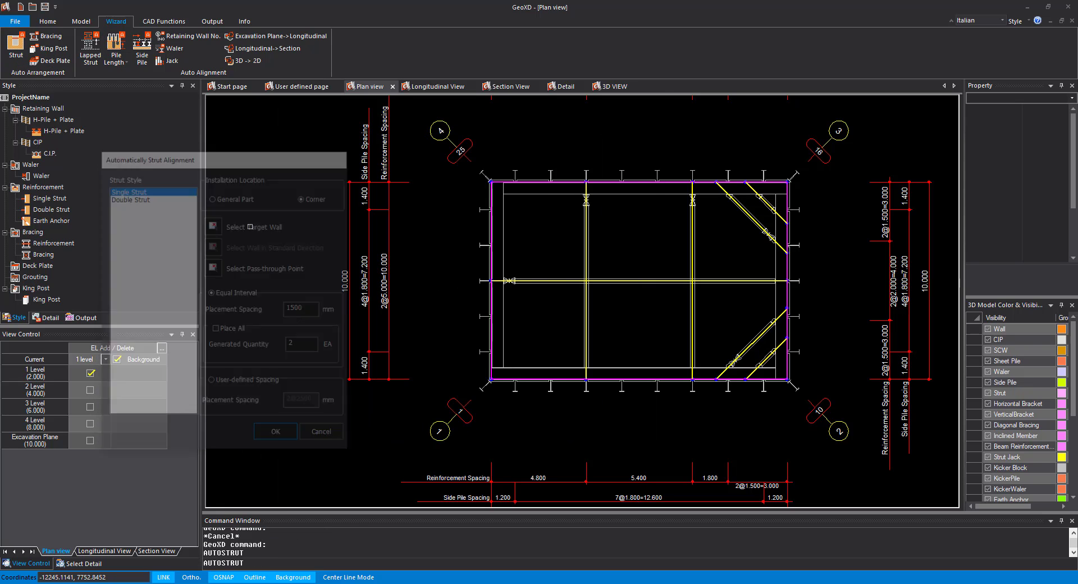
left_click(528, 159)
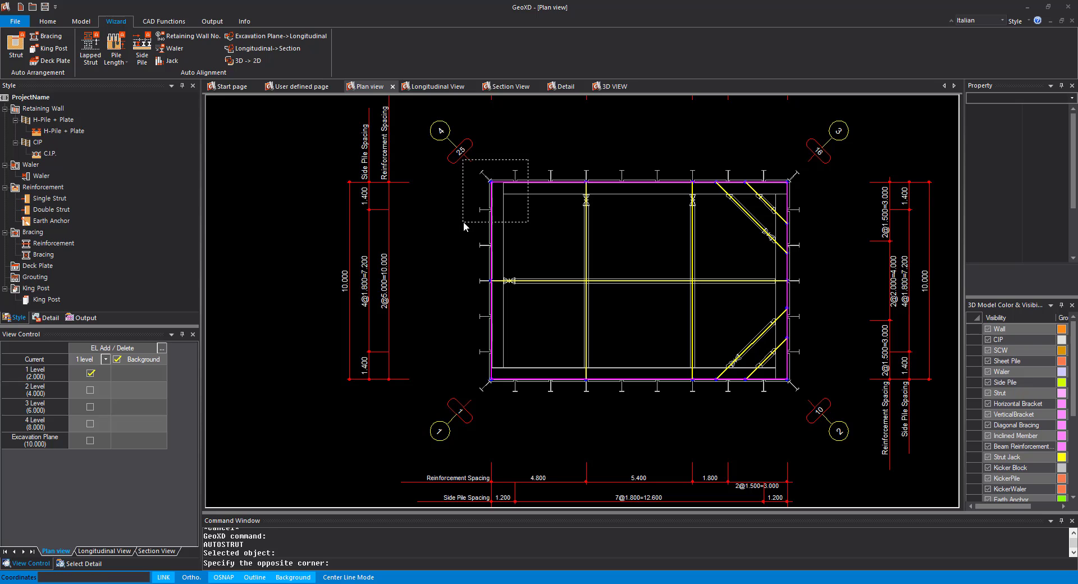
left_click(465, 221)
key("Return")
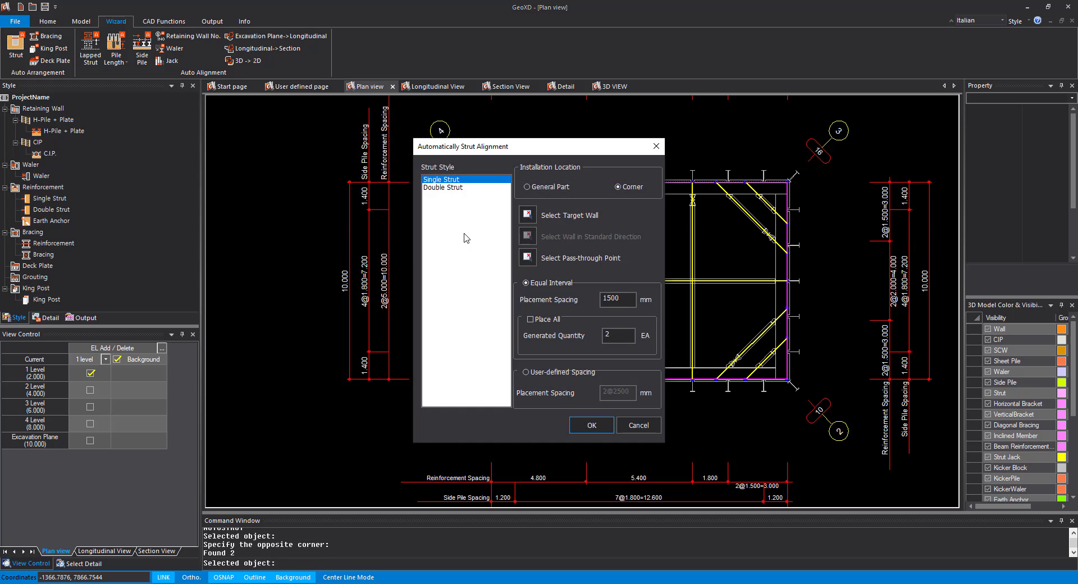
left_click(587, 425)
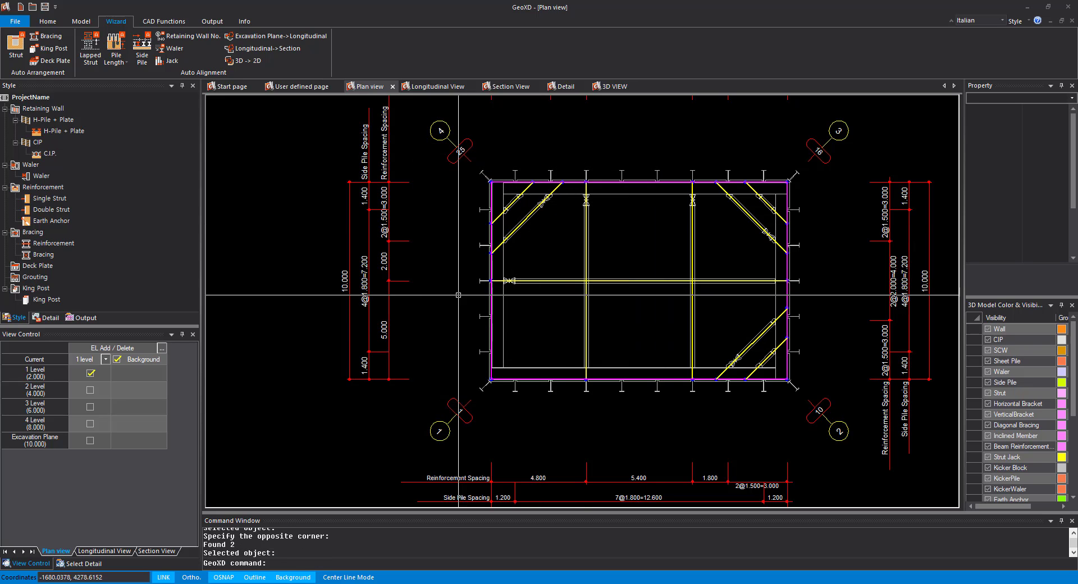
Step: Auto-arrange two Single Strut corner struts at 1500 mm spacing between the left and bottom walls at the lower-left corner
left_click(16, 46)
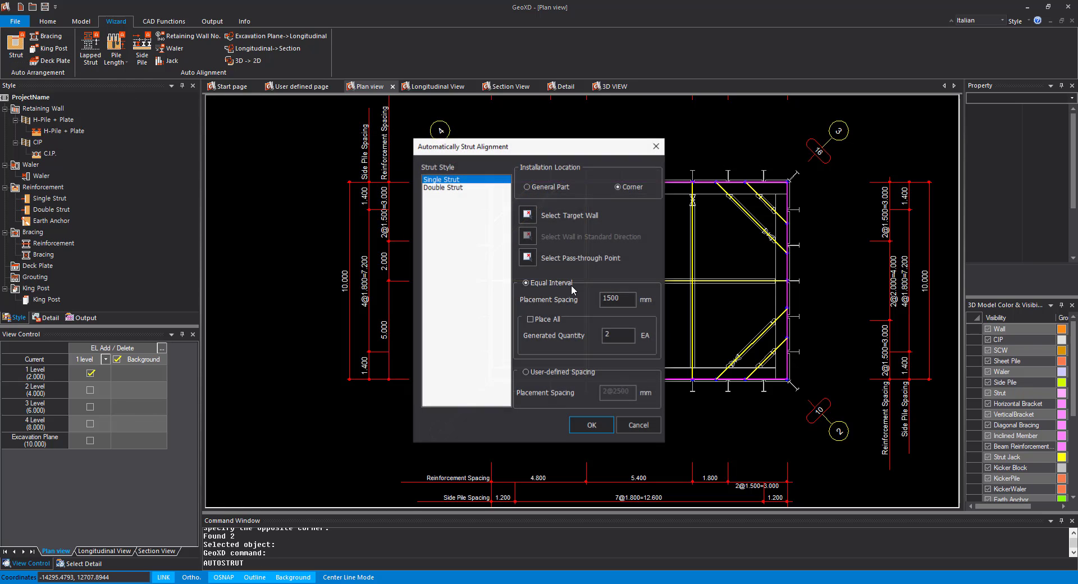
left_click(527, 214)
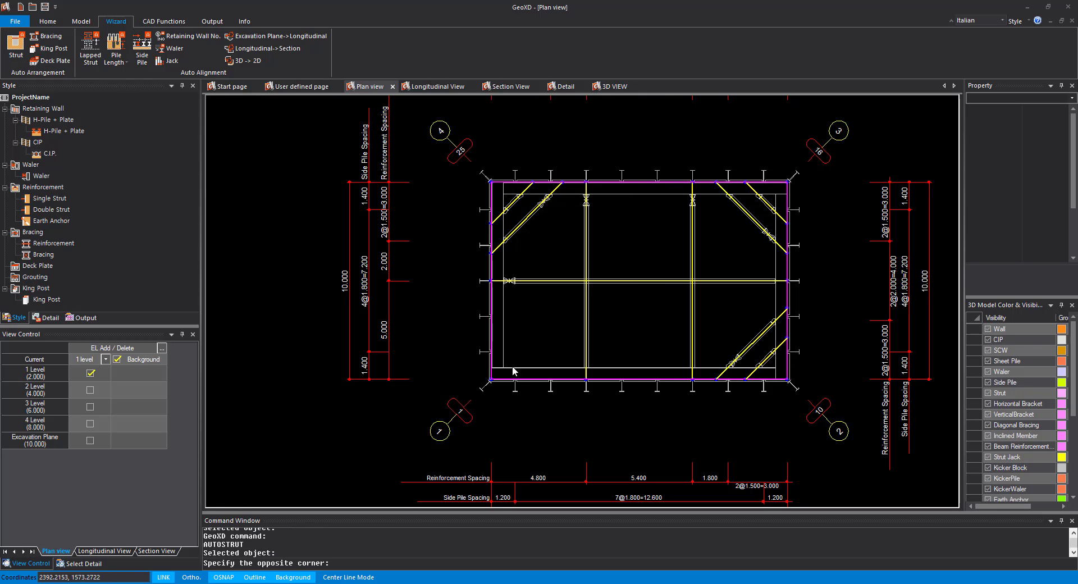
left_click(540, 348)
left_click(475, 400)
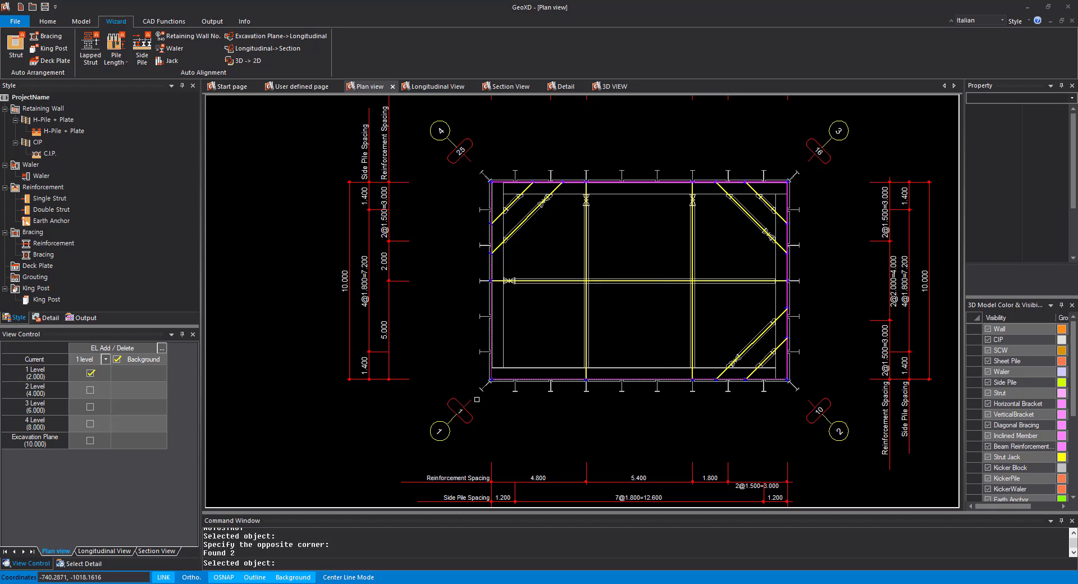
key("Return")
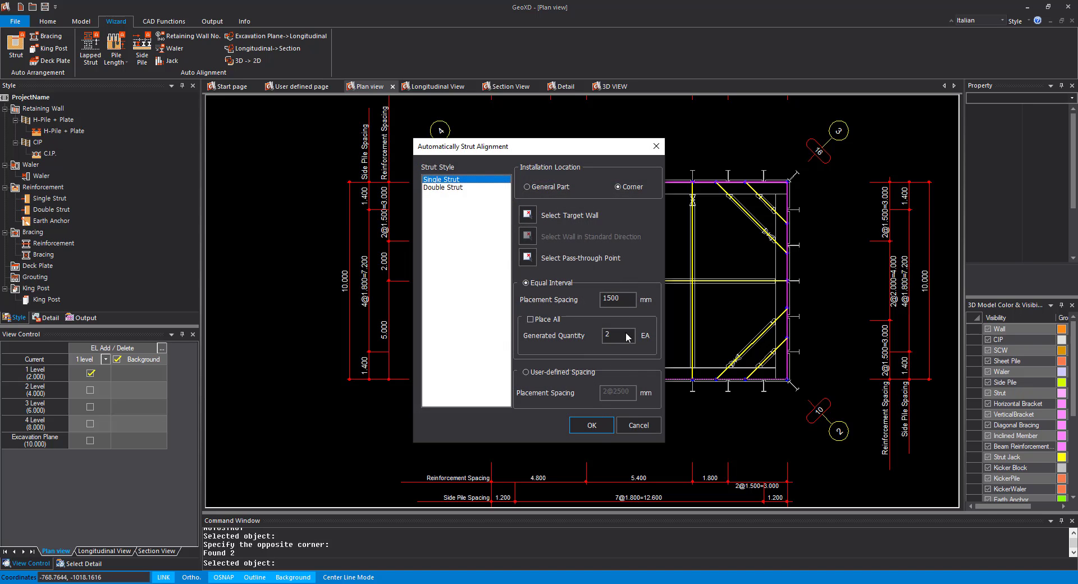
left_click(599, 431)
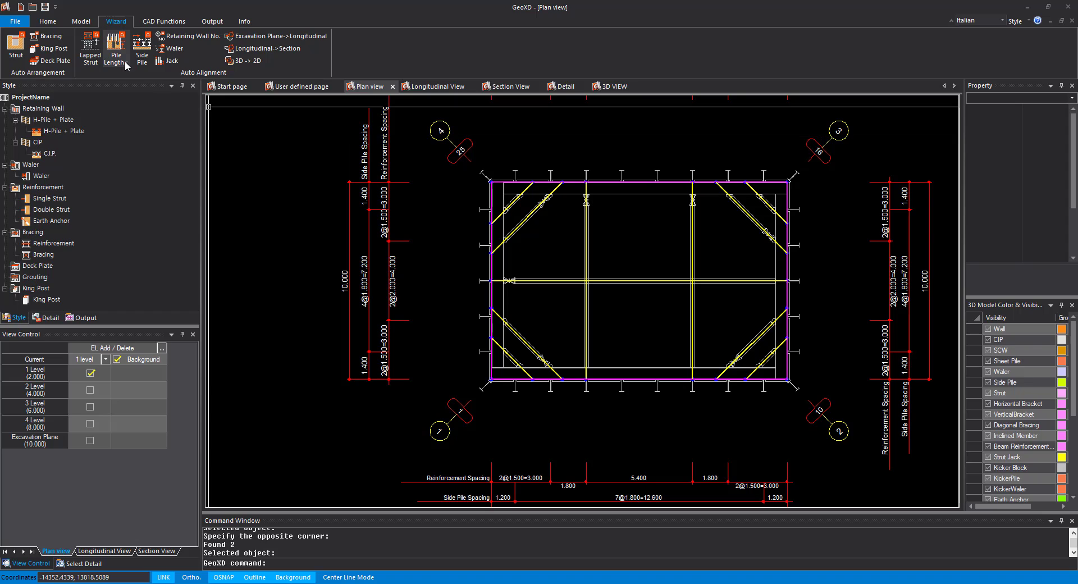
Step: Save the project and open the 3D view of the excavation model
left_click(45, 8)
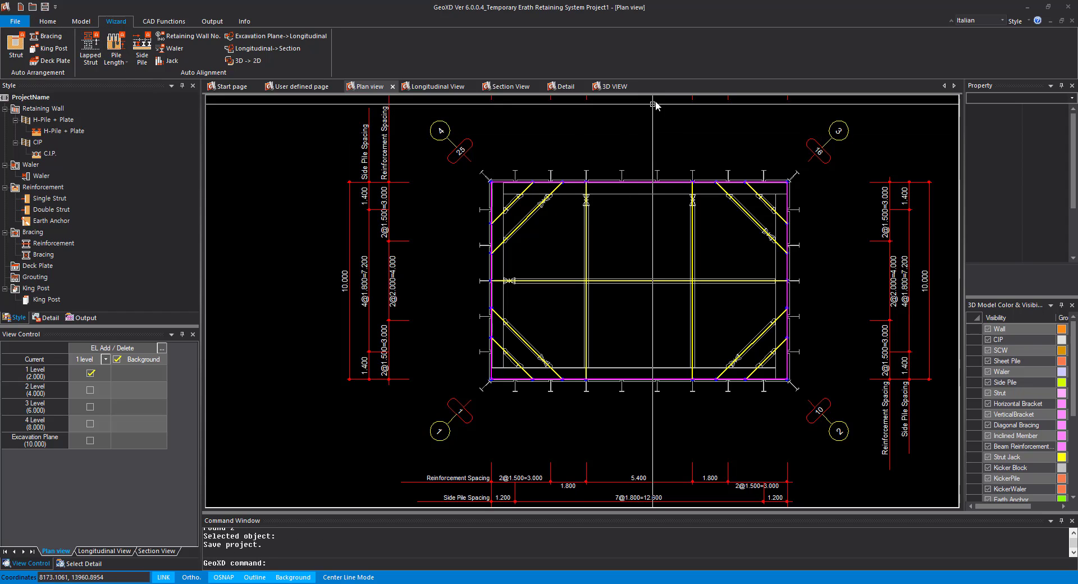
left_click(610, 88)
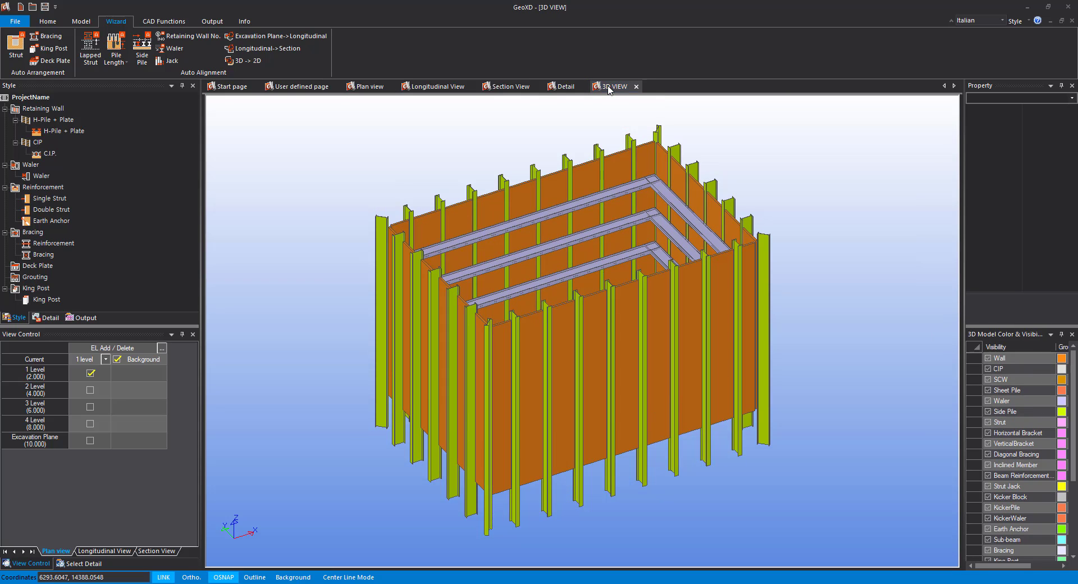
Step: Regenerate the 3D model to include the added struts and view the excavation from above
right_click(604, 308)
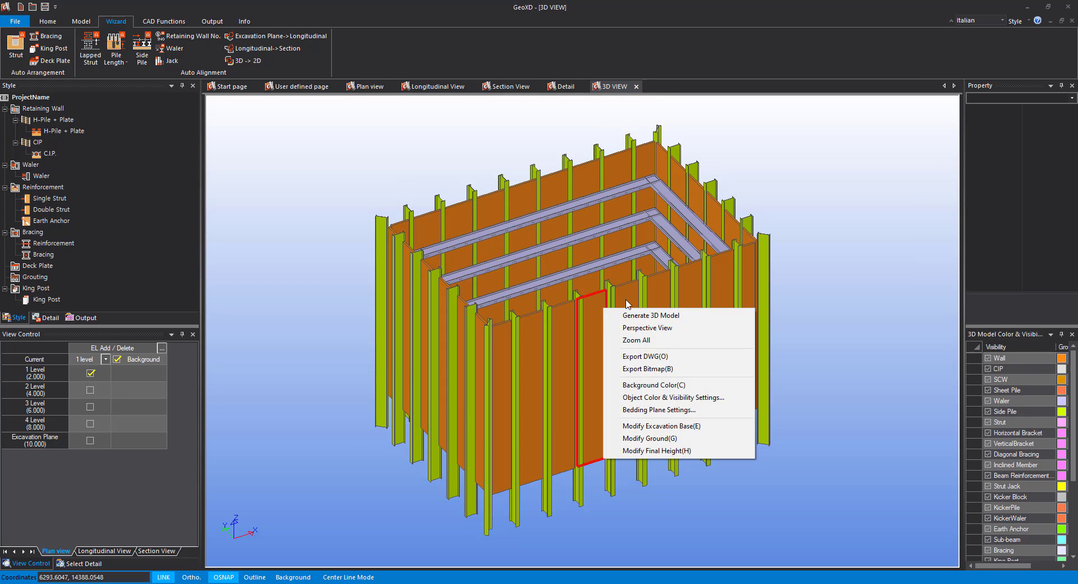
left_click(652, 316)
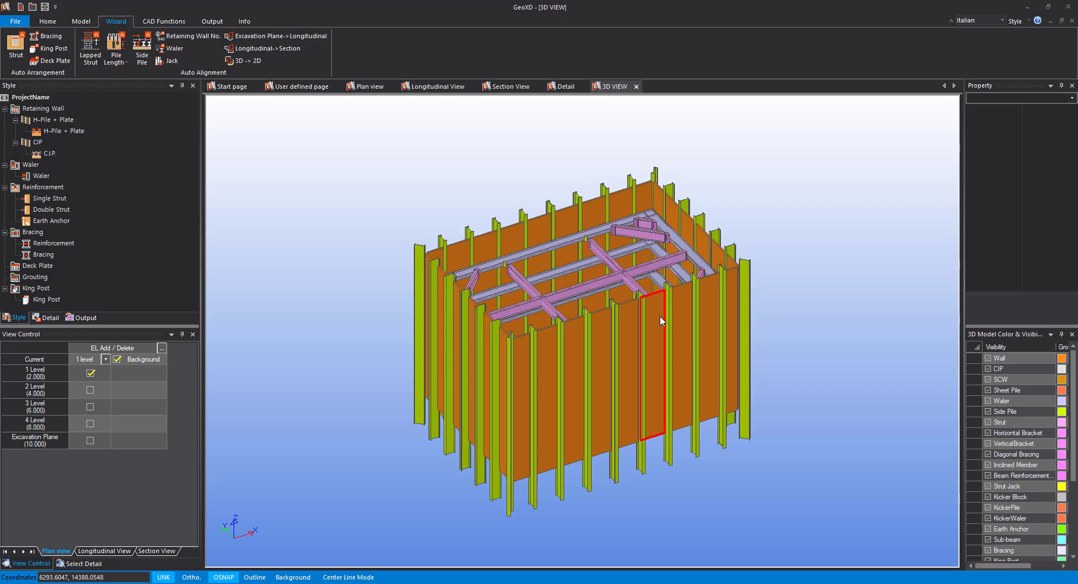
middle_click_drag(608, 286, 638, 409)
middle_click_drag(645, 422, 561, 315)
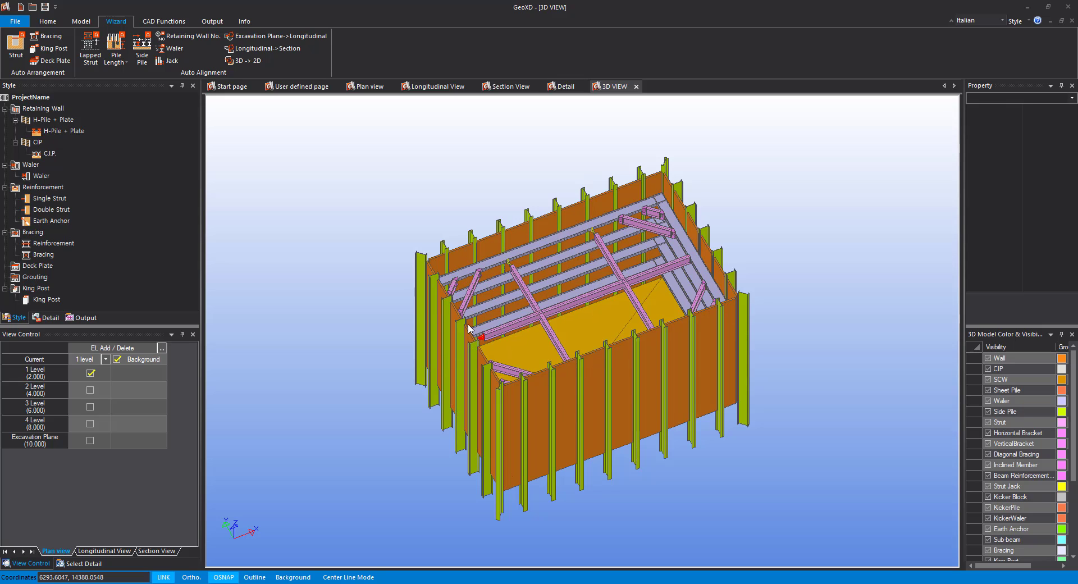
Step: Run the automatic modeling error check with all five review items and examine the marked strut locations in 3D
left_click(155, 23)
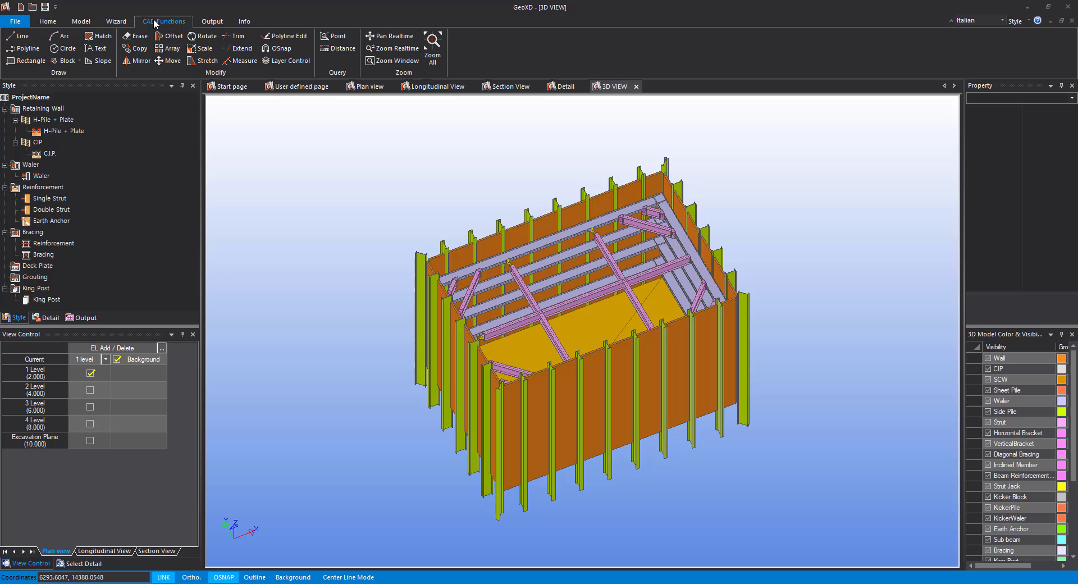
left_click(211, 23)
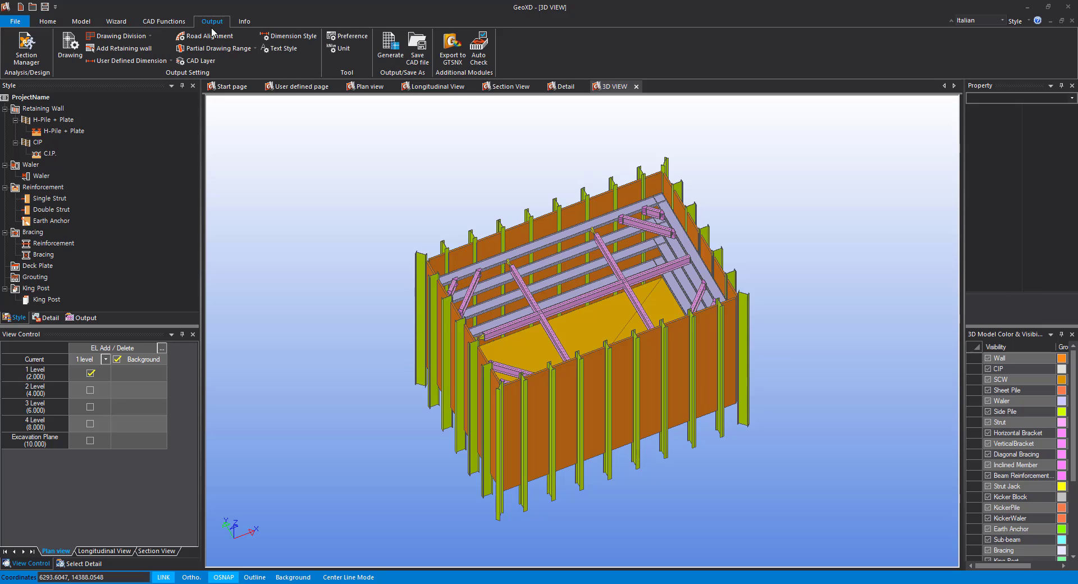
left_click(479, 48)
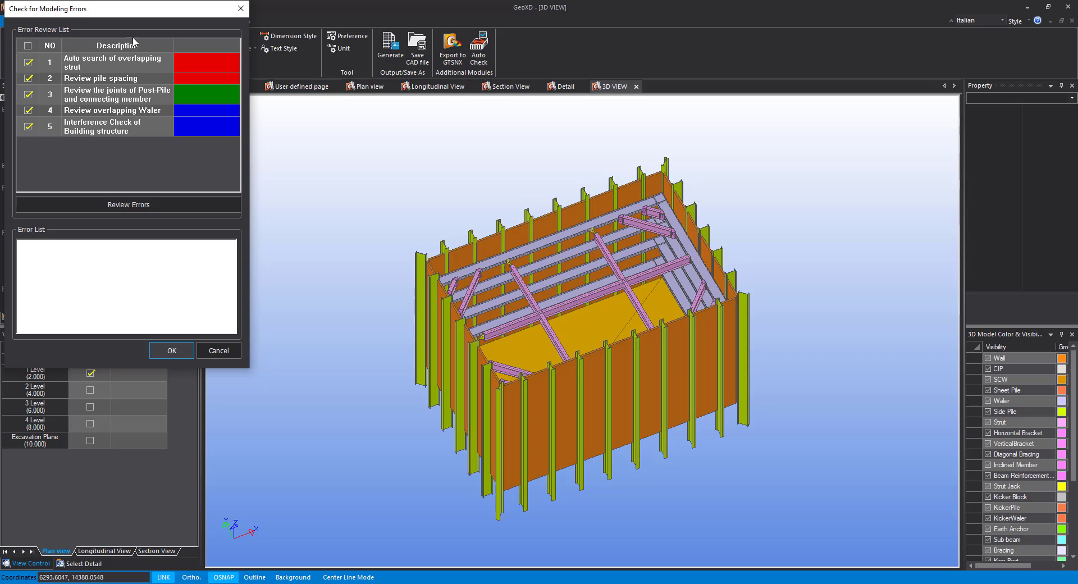
left_click(131, 205)
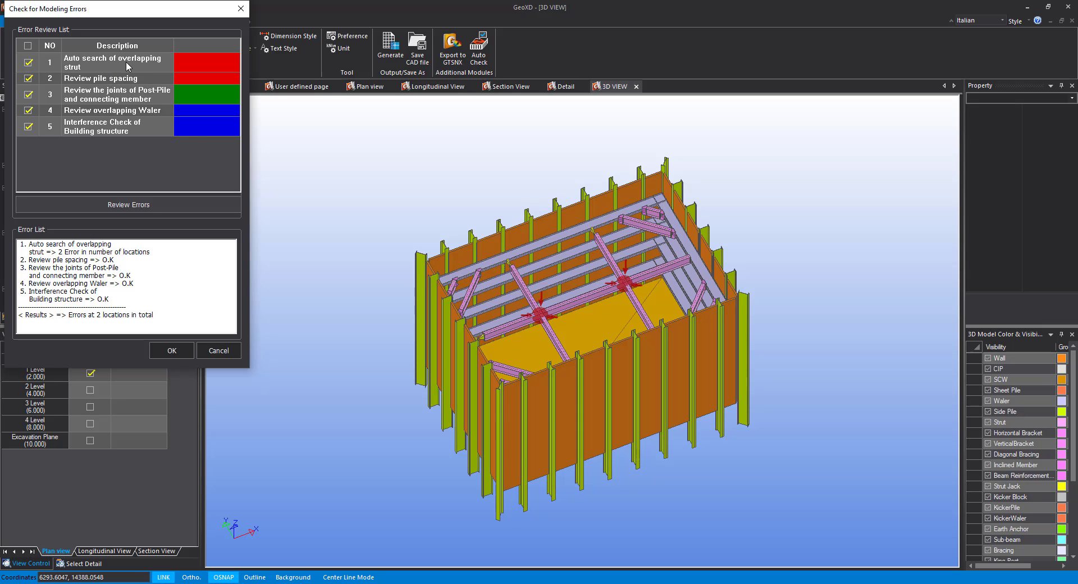
scroll(541, 340, "up", 5)
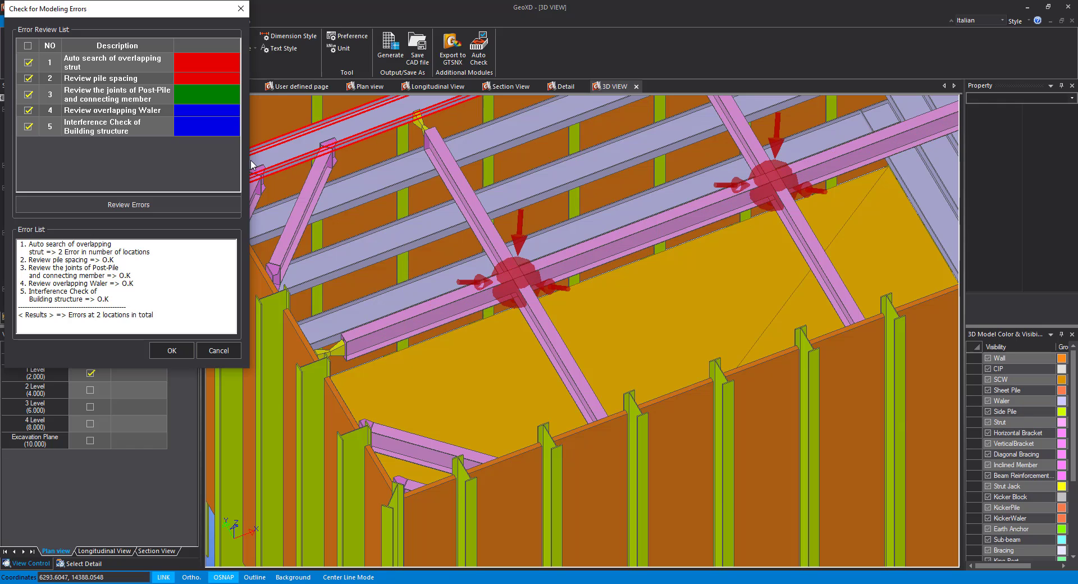
left_click(172, 351)
scroll(615, 258, "down", 5)
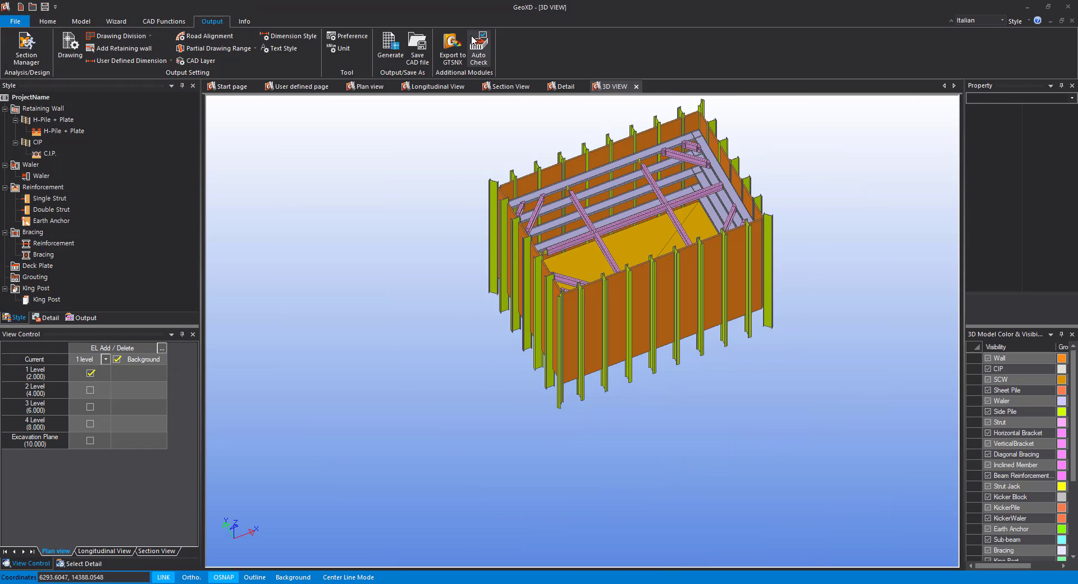
scroll(707, 149, "up", 5)
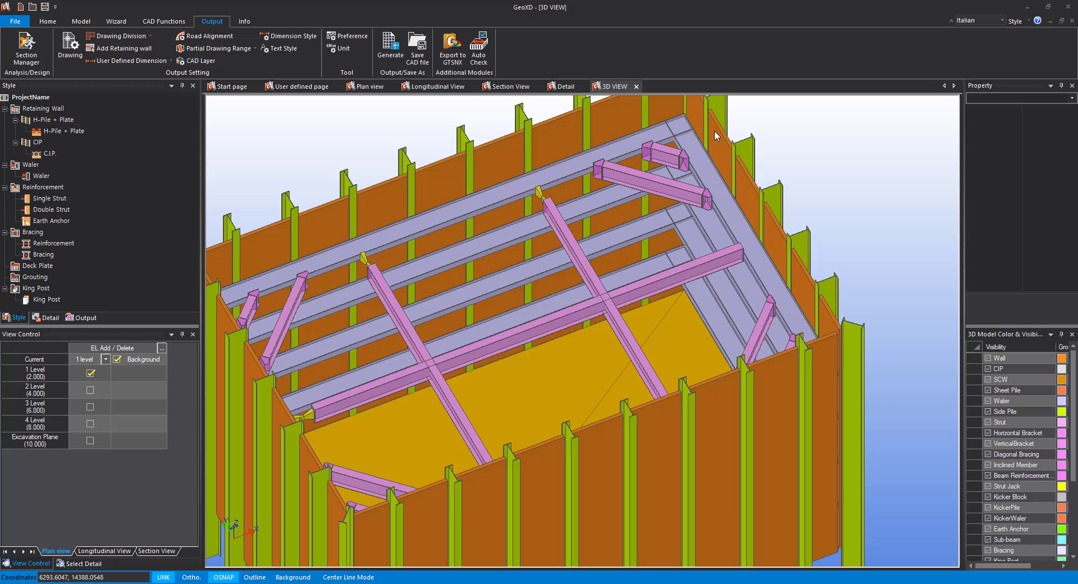
Step: Start the lapped strut alignment in the plan view for Reinforcement Level1 and select the three crossing main struts as its objects
left_click(115, 22)
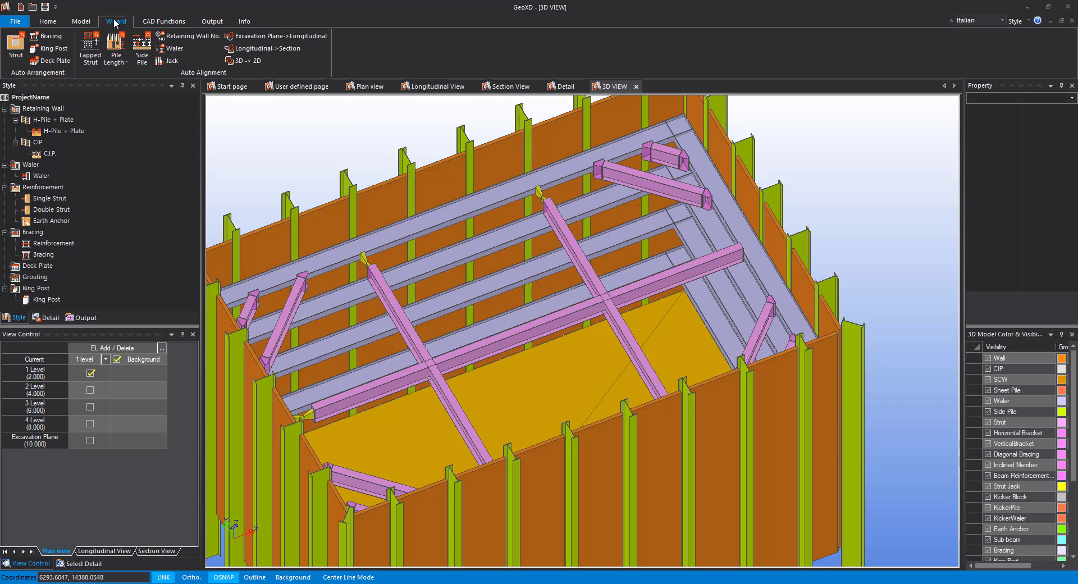
left_click(89, 64)
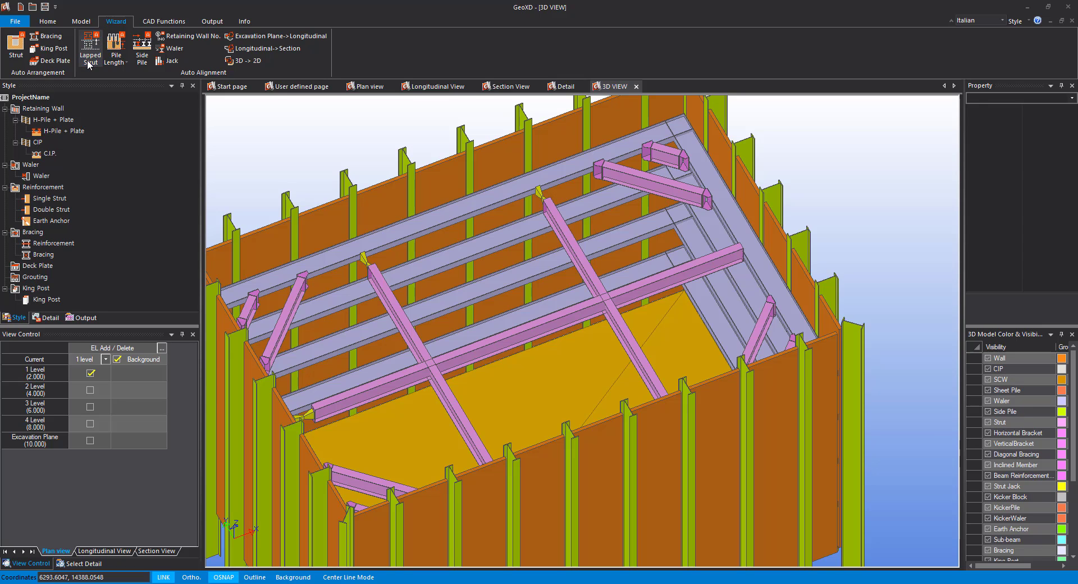
left_click(369, 88)
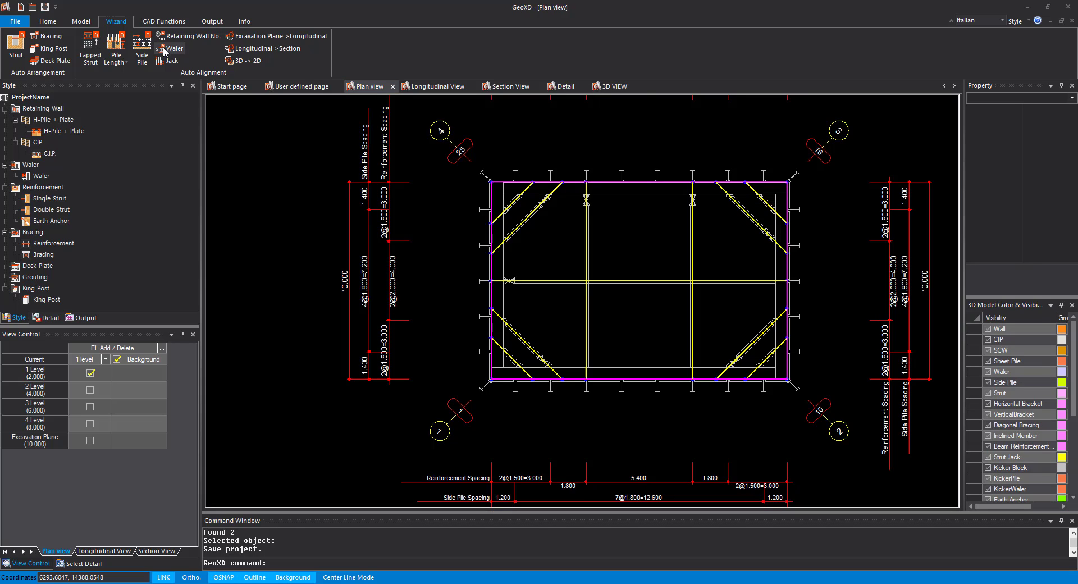
left_click(96, 56)
left_click_drag(476, 186, 114, 165)
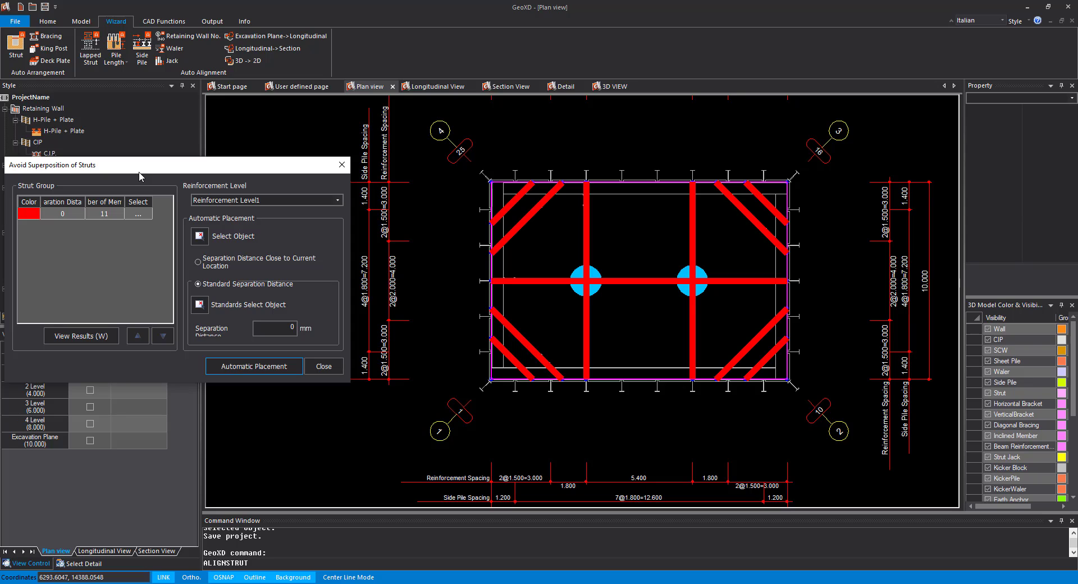
left_click(201, 238)
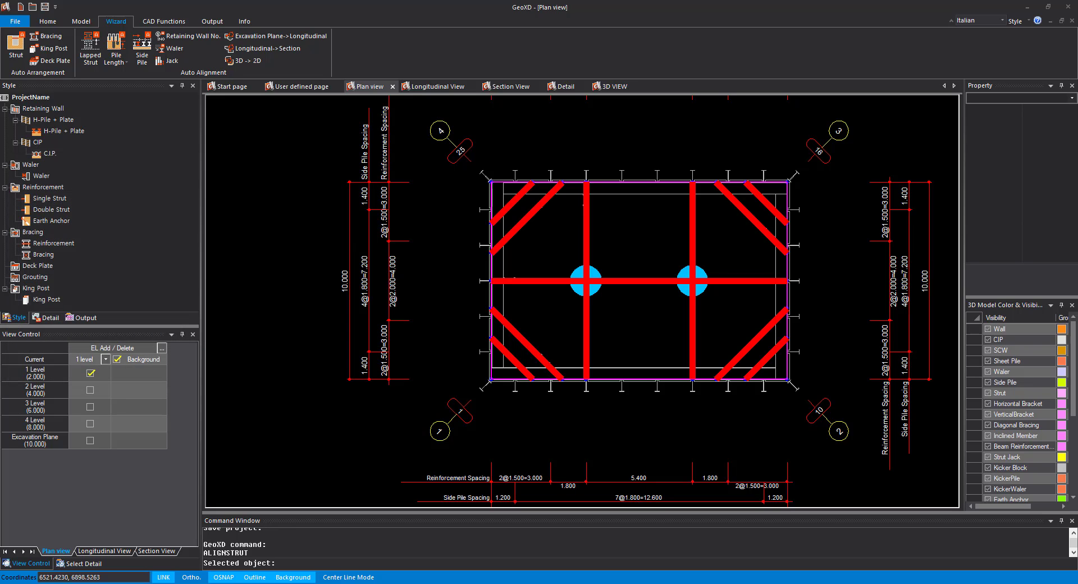
left_click(714, 255)
left_click(561, 310)
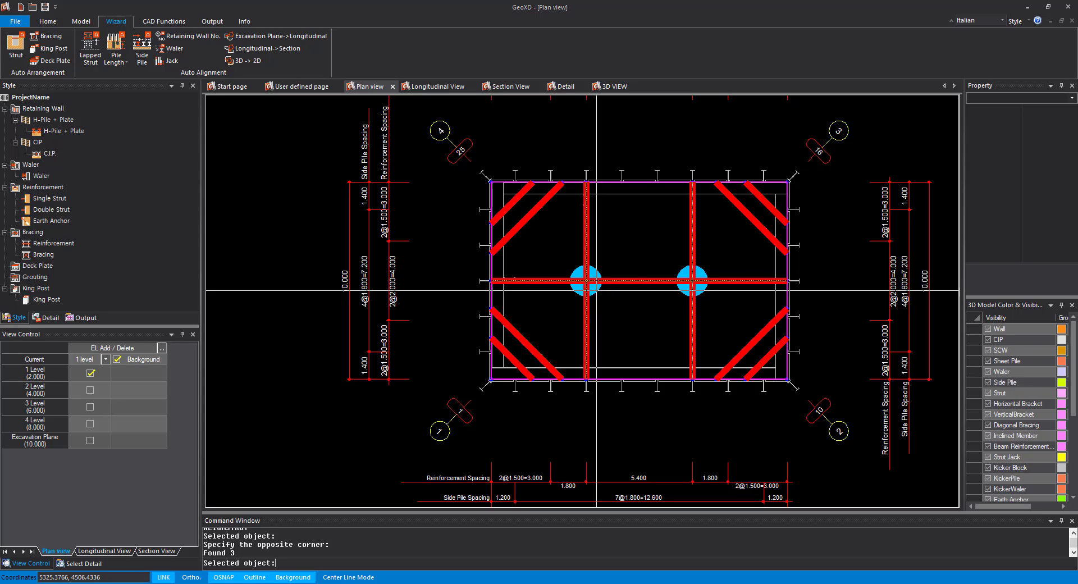
key("Return")
Step: Automatically place the selected struts with a standard separation distance of 0 mm to avoid overlaps, and save the project
left_click_drag(571, 187, 286, 162)
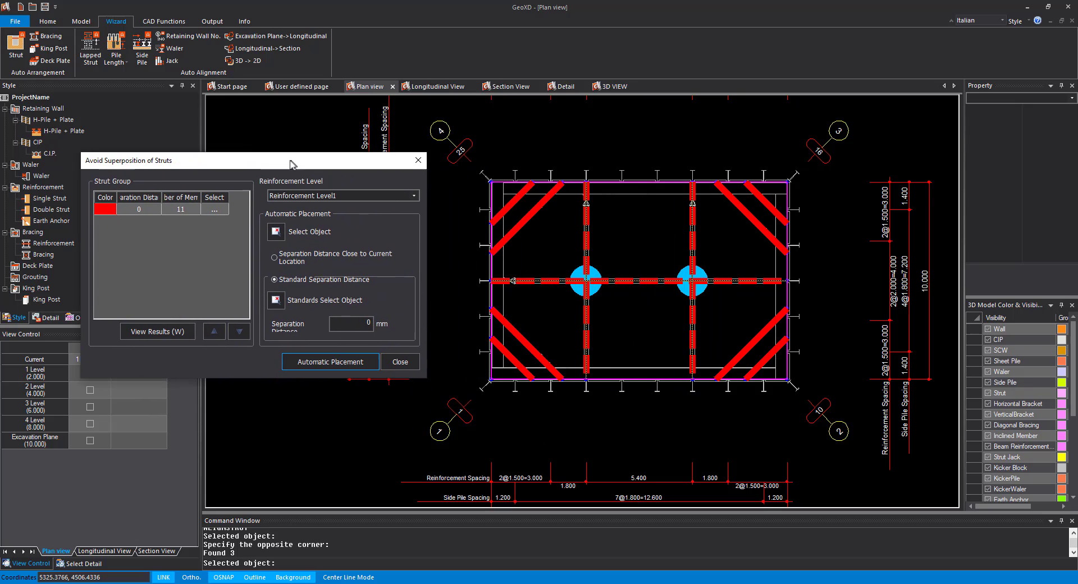
left_click(341, 362)
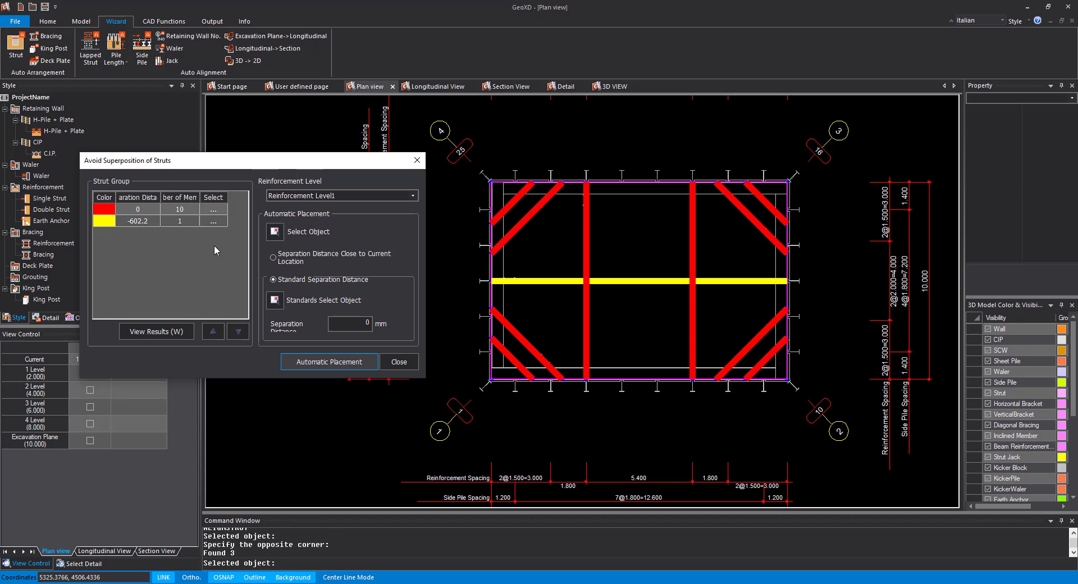
left_click(400, 363)
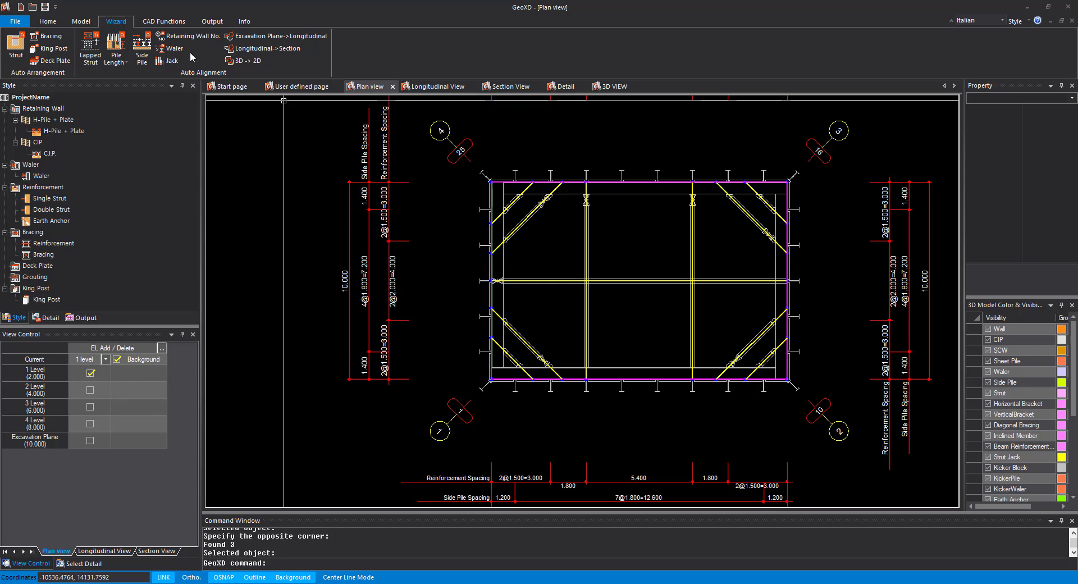
left_click(46, 7)
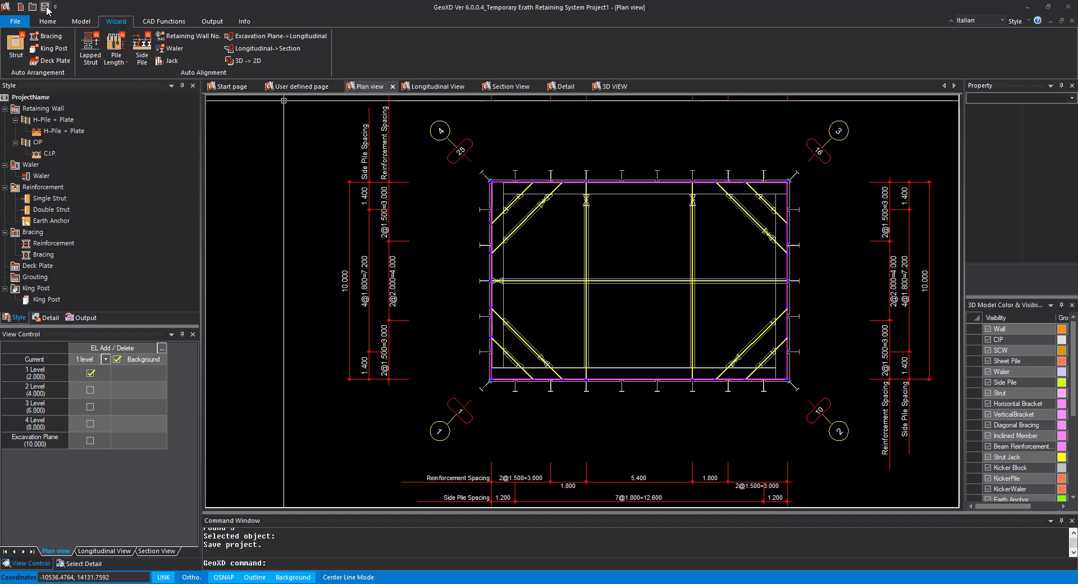
Step: Return to the 3D view and regenerate the model with the realigned struts
left_click(618, 88)
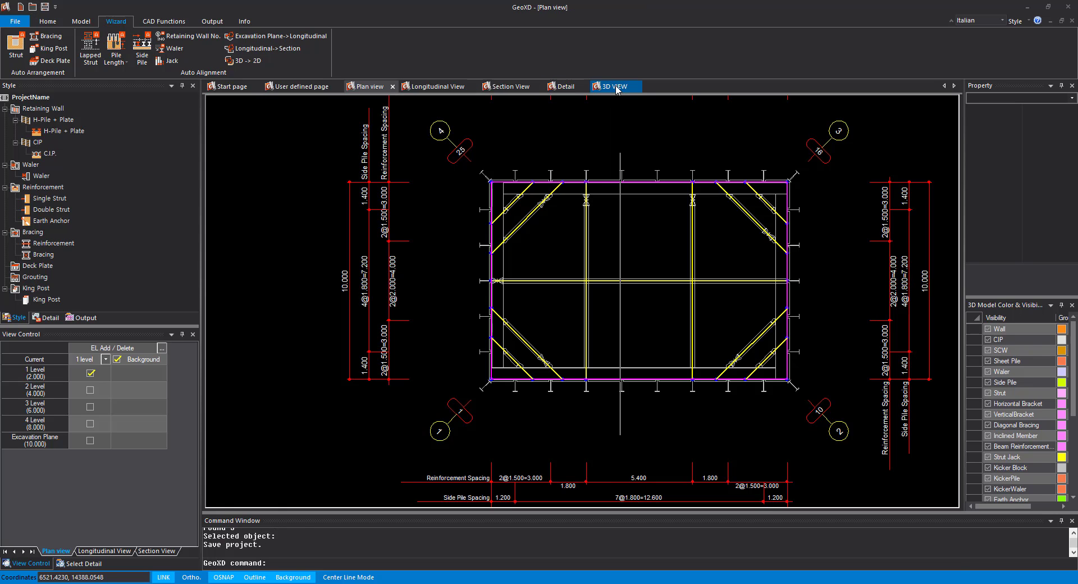
scroll(736, 285, "up", 5)
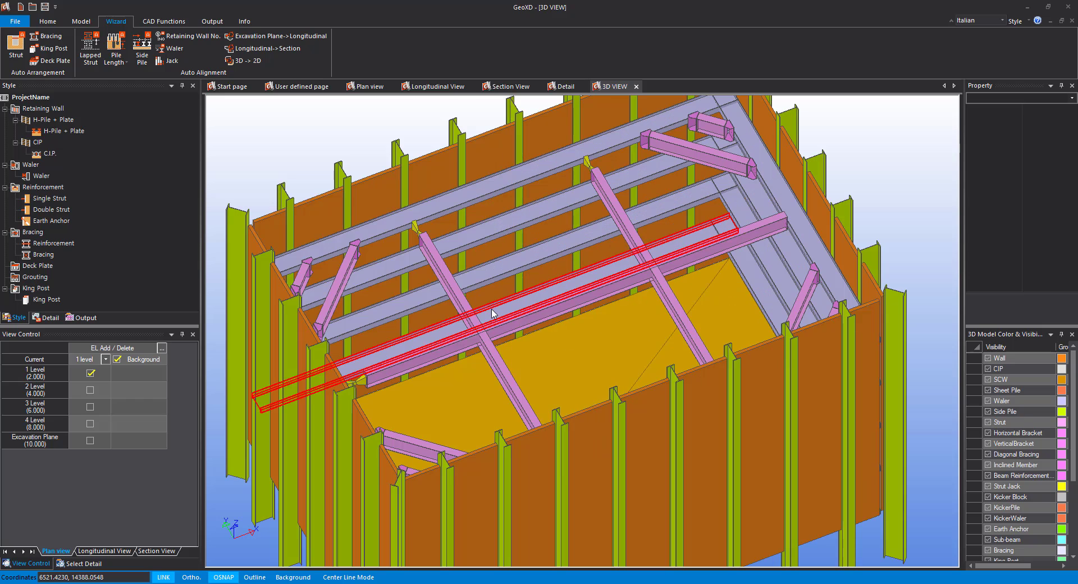
right_click(357, 145)
left_click(409, 152)
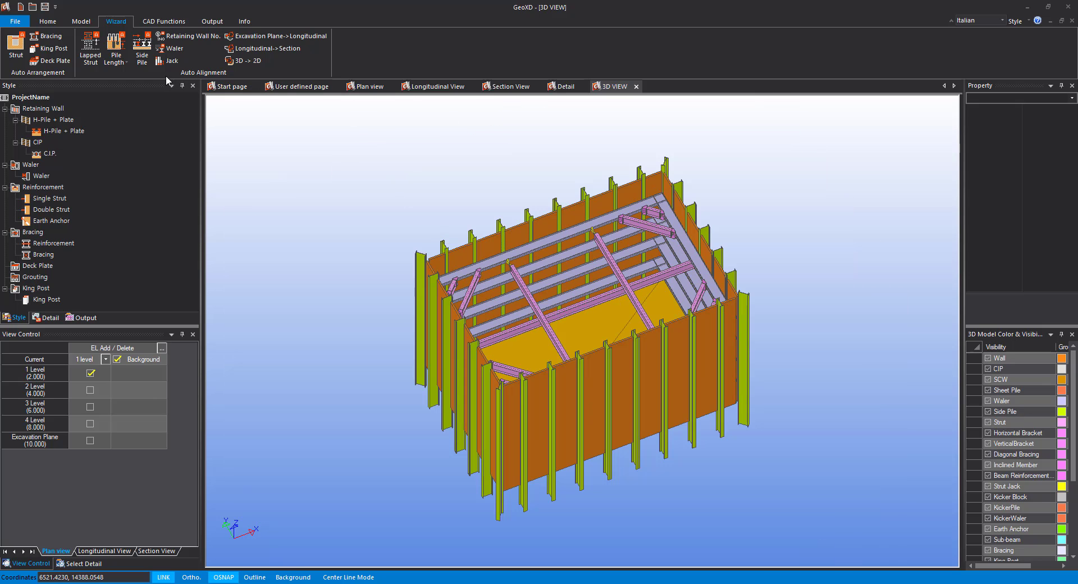
Step: Rerun the automatic modeling error check on the realigned model with all five review items
left_click(224, 19)
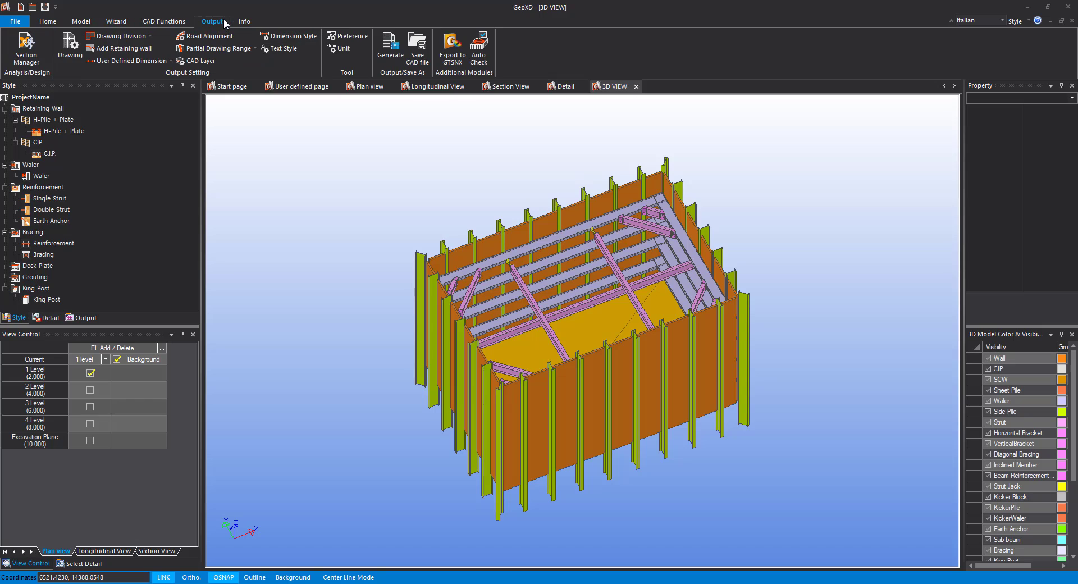
left_click(479, 63)
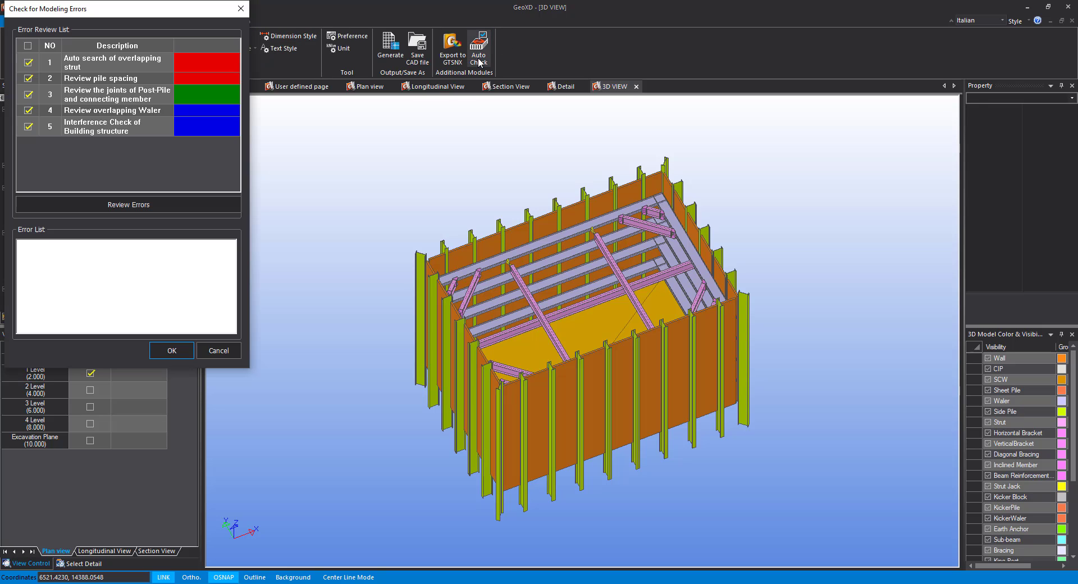
left_click(126, 204)
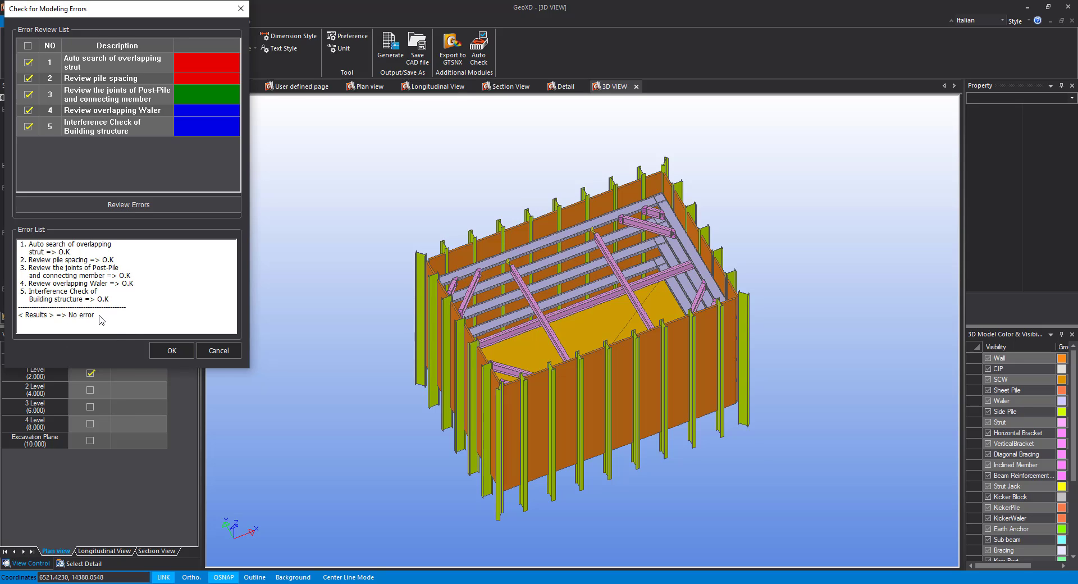
left_click(172, 351)
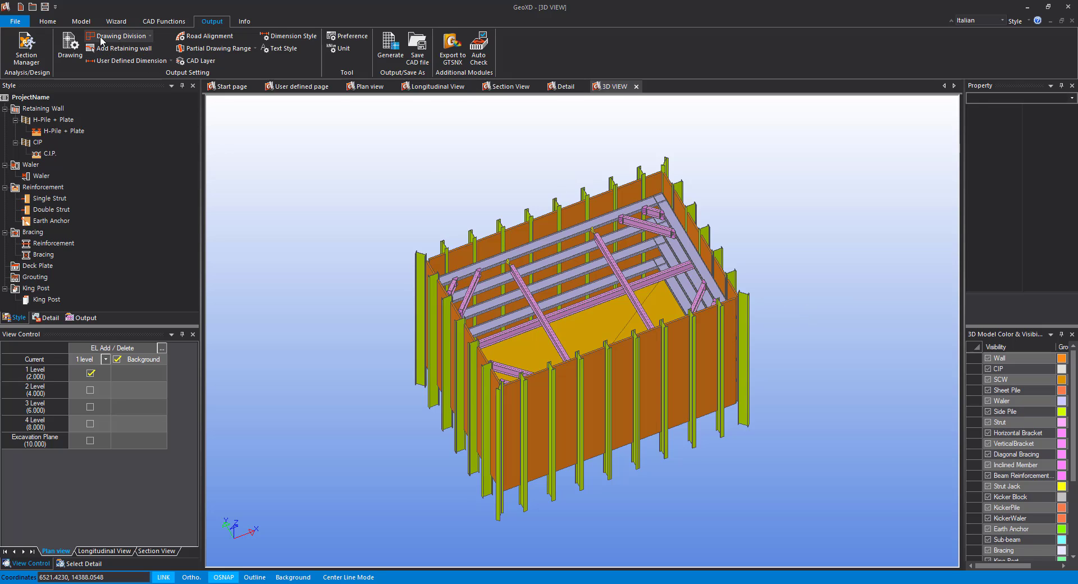
Step: In the plan view, copy all Reinforcement Level1 struts inside the excavation to Reinforcement Level2
left_click(117, 22)
left_click(82, 22)
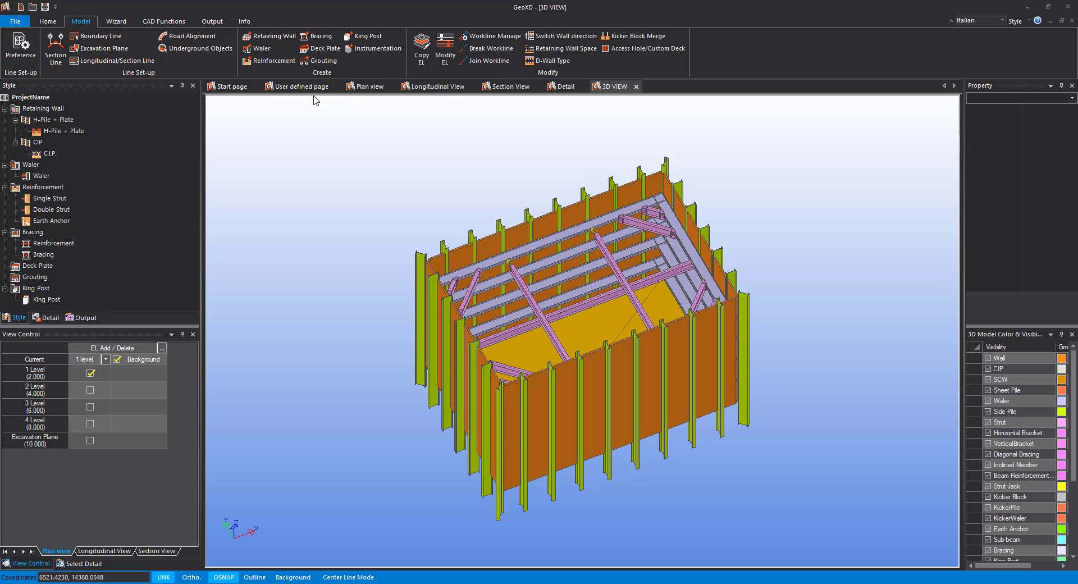
left_click(364, 88)
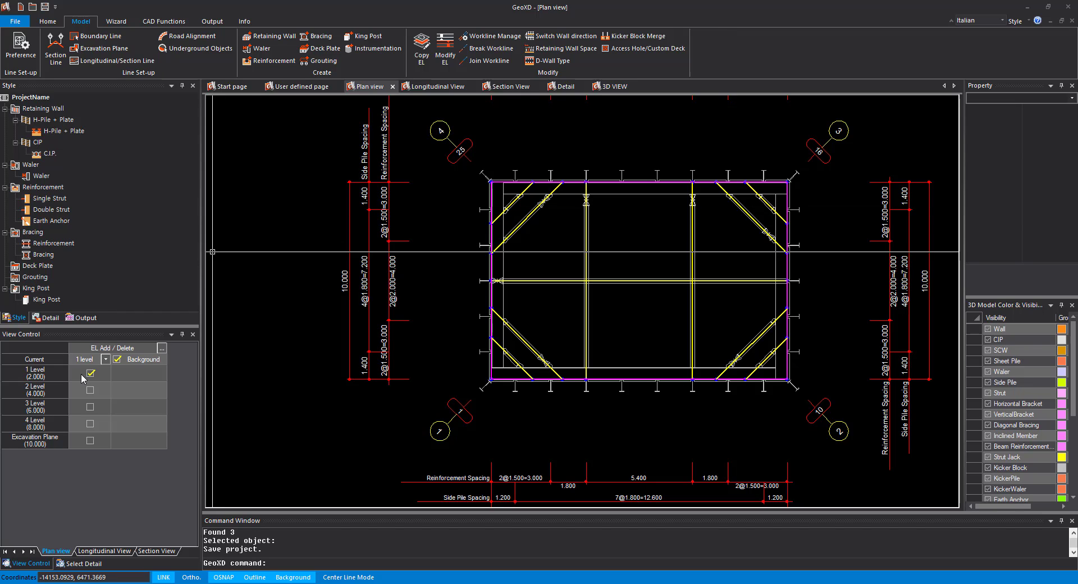
left_click(421, 56)
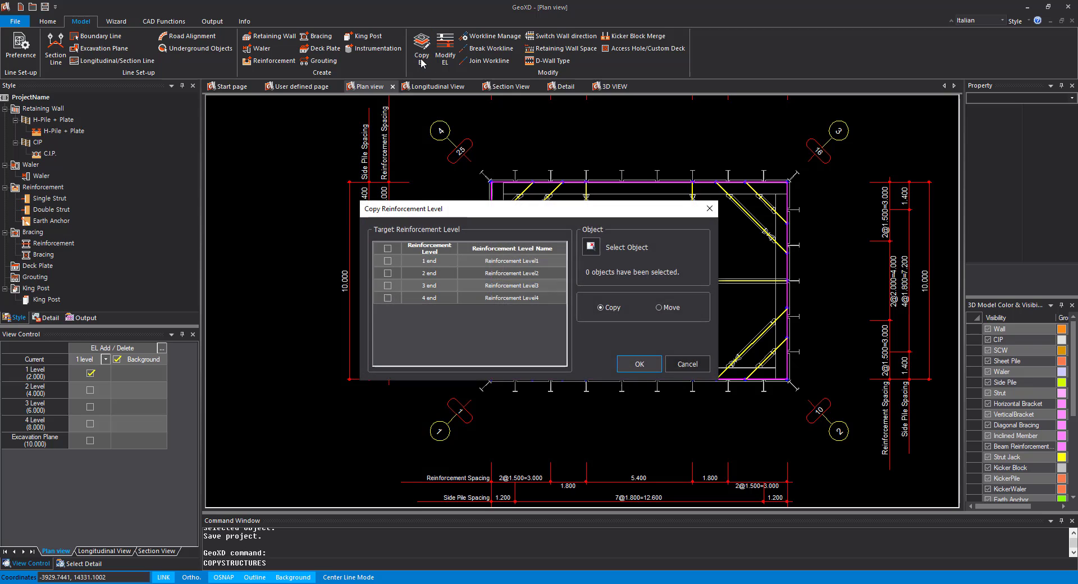
left_click_drag(471, 209, 167, 193)
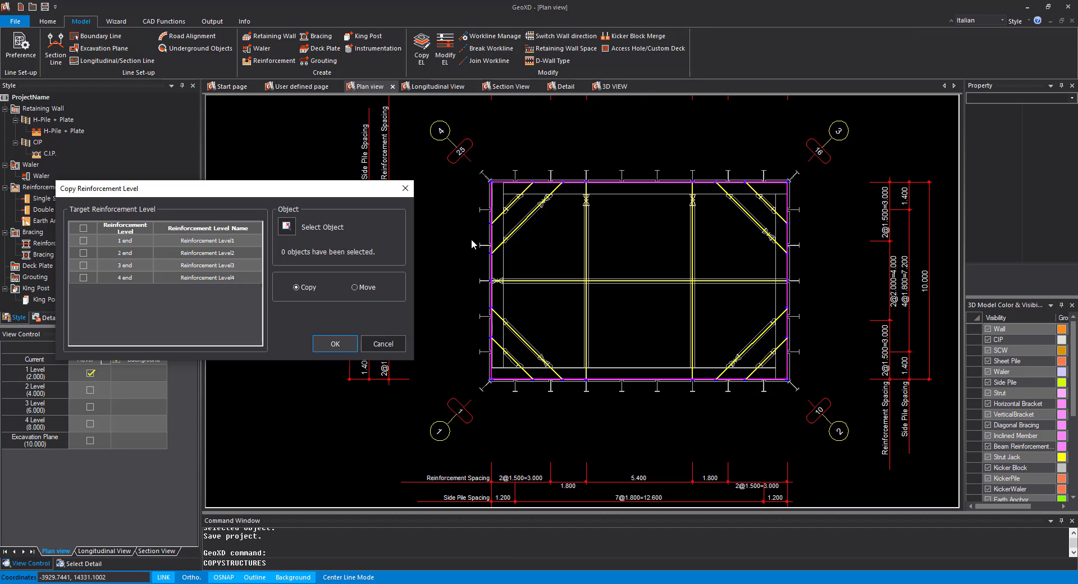
left_click(84, 253)
left_click(287, 226)
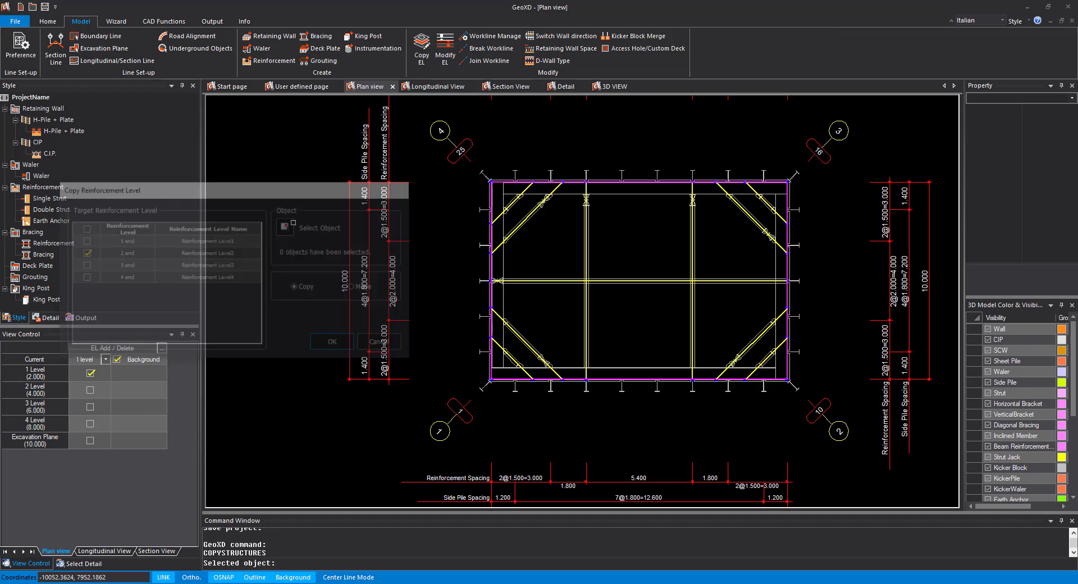
left_click(780, 190)
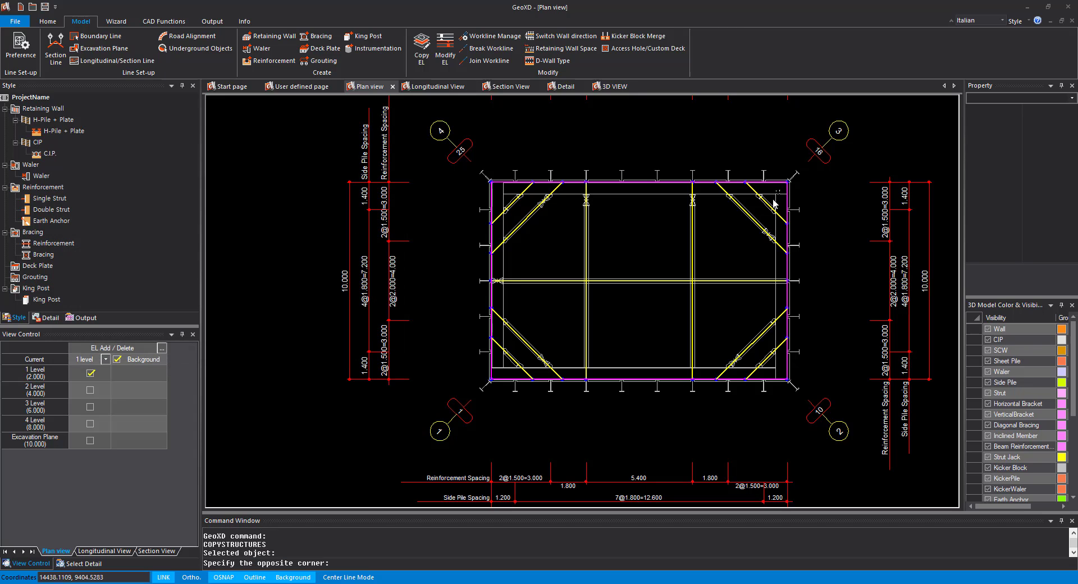
left_click(497, 375)
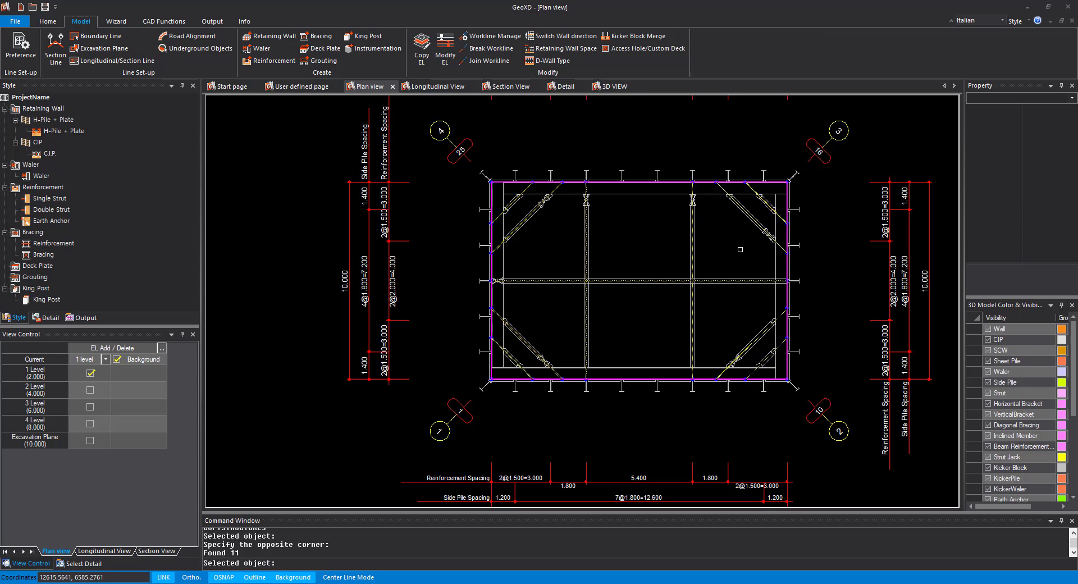
key("Return")
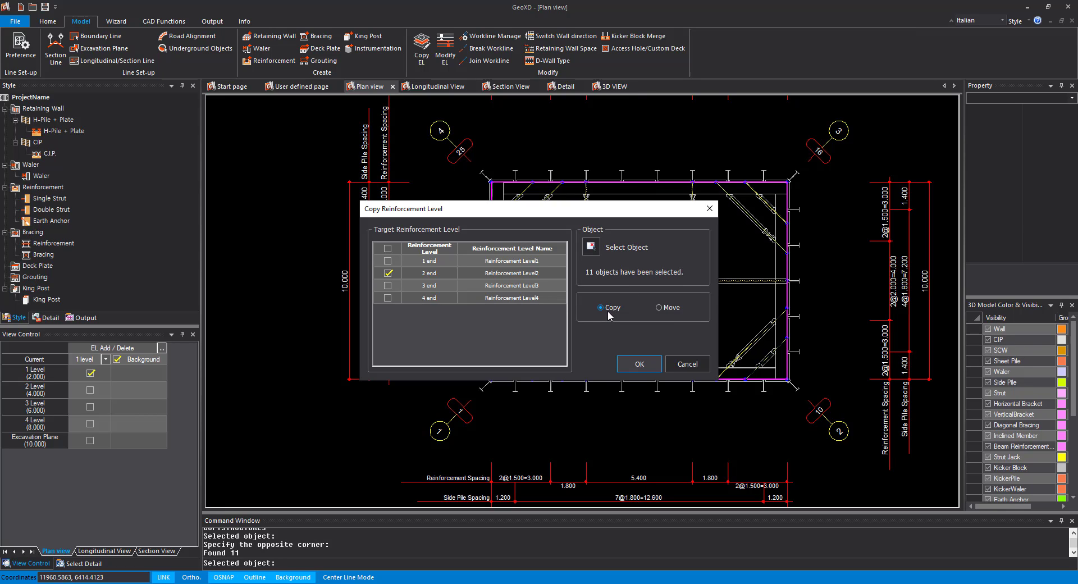
left_click(640, 365)
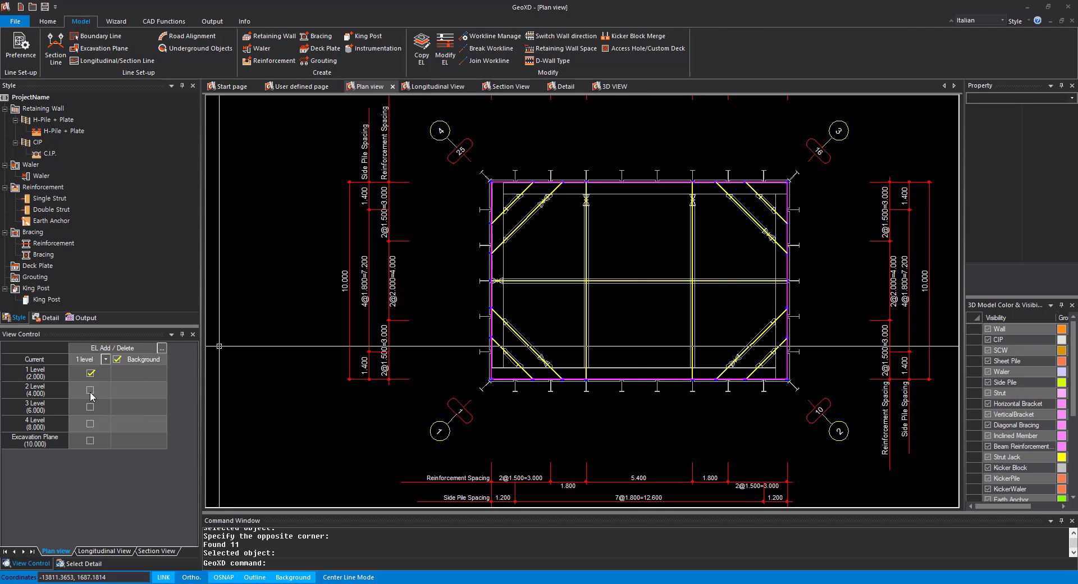
Step: Display only 2 Level in the plan view to check its copied struts, and return to showing only 1 Level
left_click(91, 374)
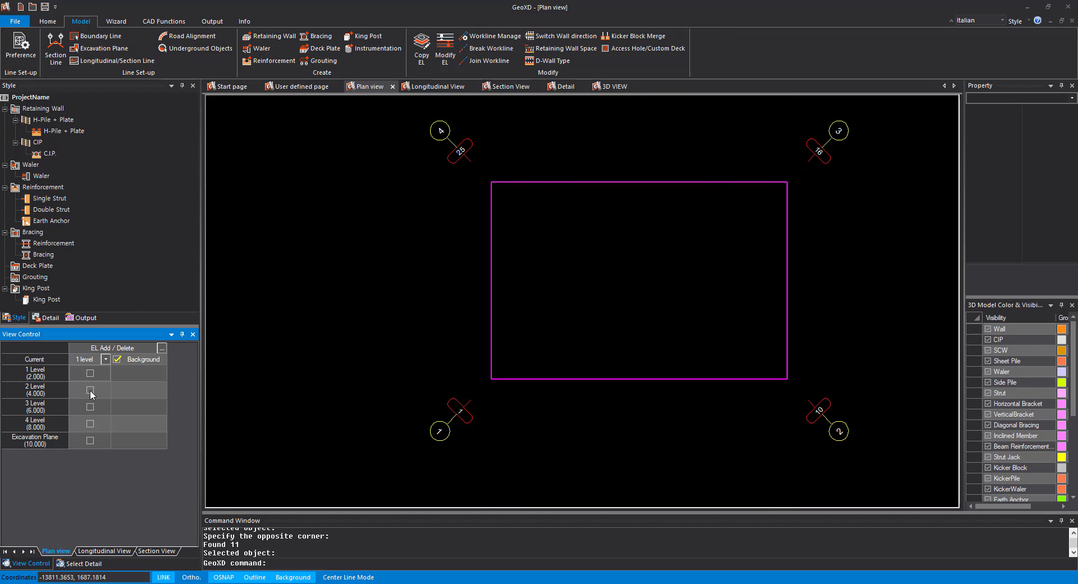
left_click(91, 390)
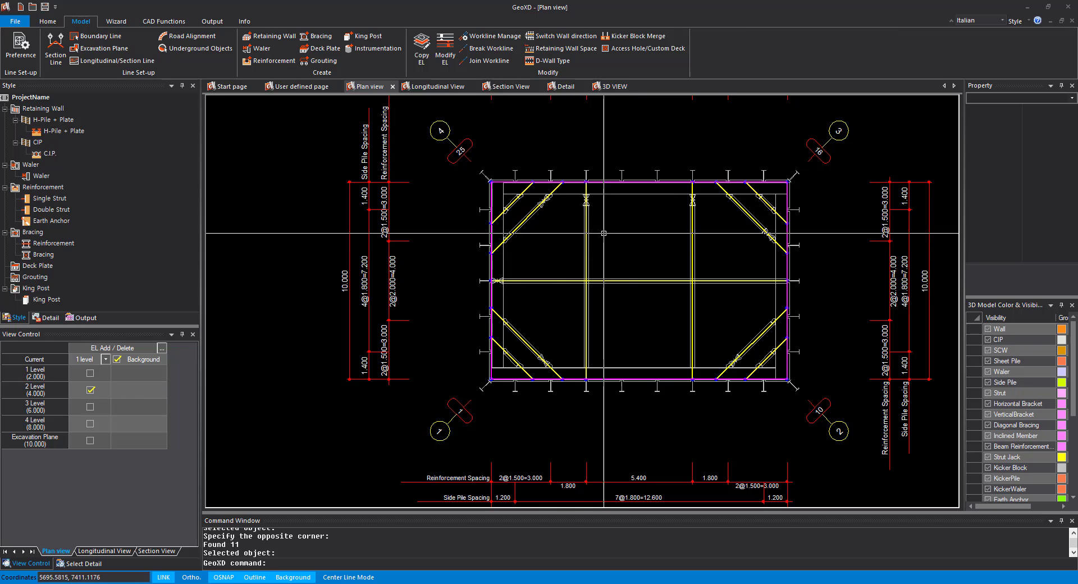
left_click(90, 373)
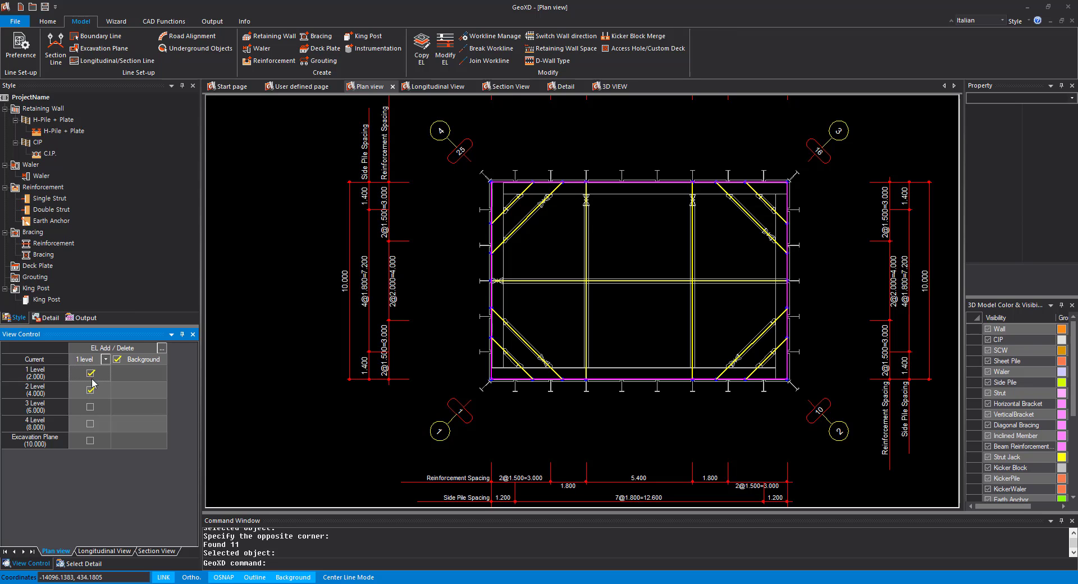
left_click(90, 391)
Step: Select the whole excavation at 1 Level and apply the Earth Anchor style to its four retaining walls
scroll(525, 304, "up", 1)
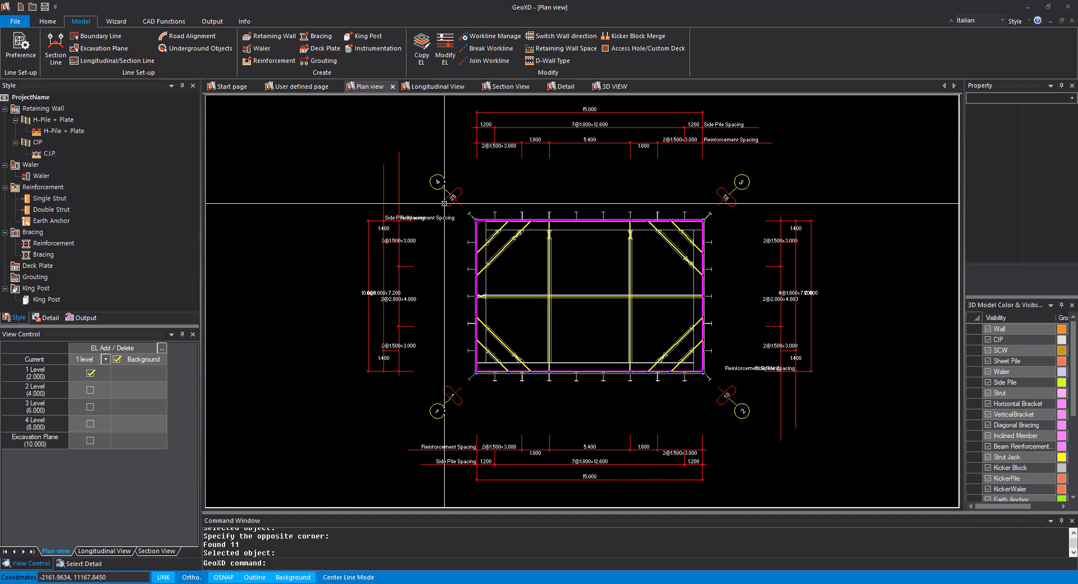
left_click(751, 199)
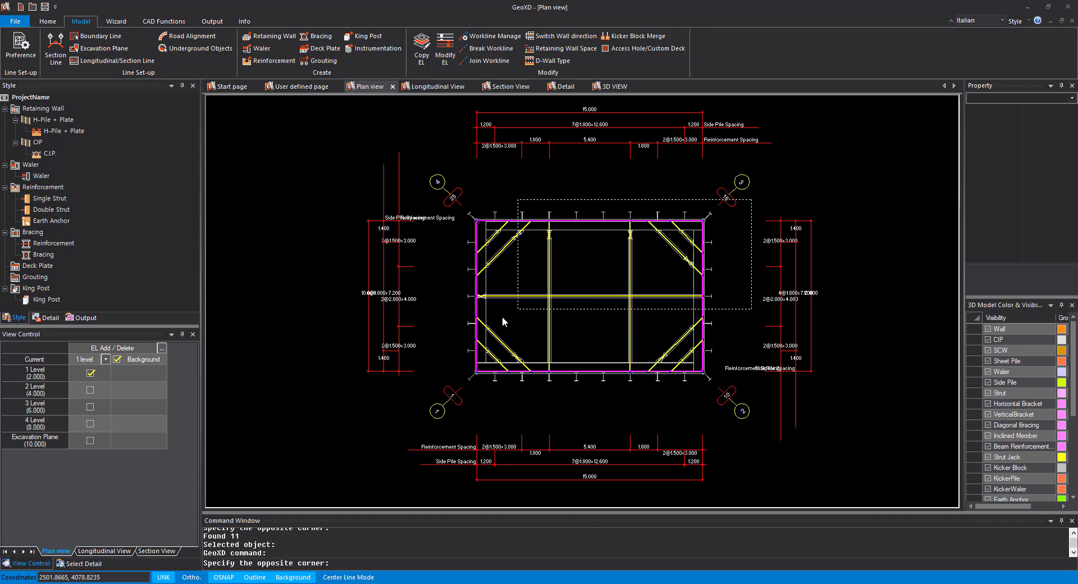
left_click(453, 389)
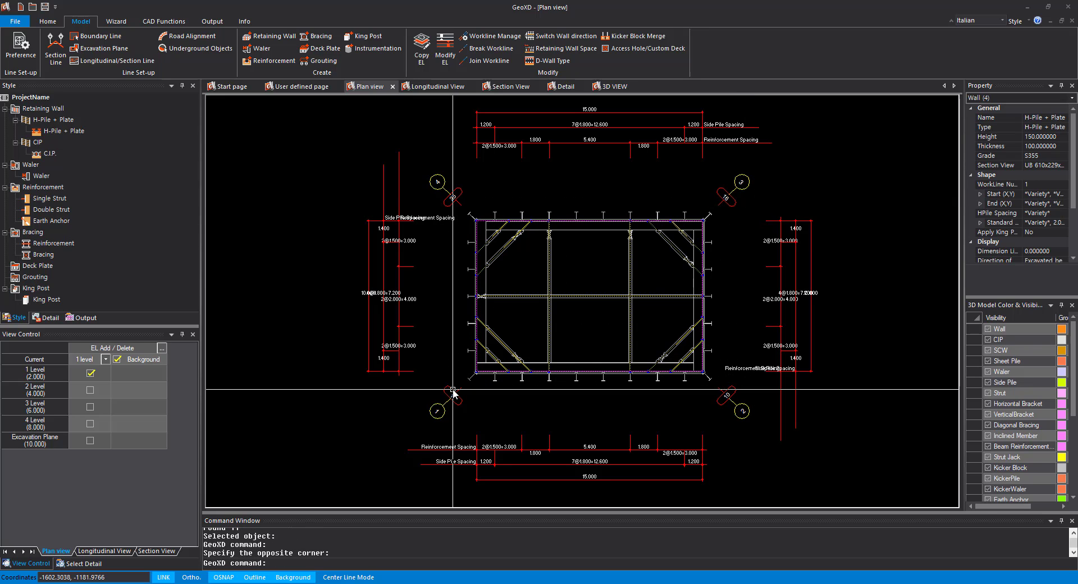
left_click(49, 222)
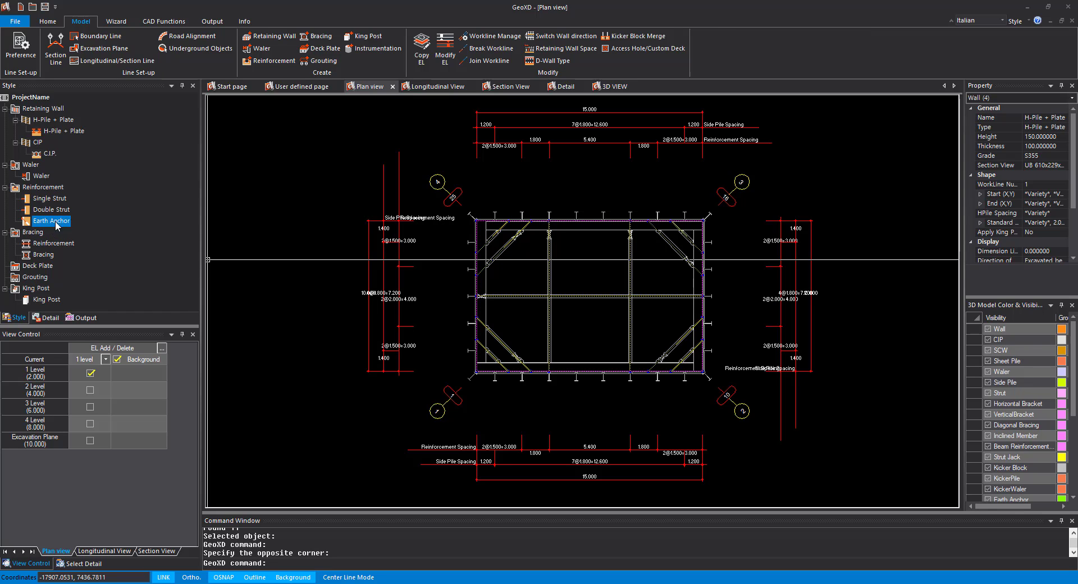
left_click(447, 283)
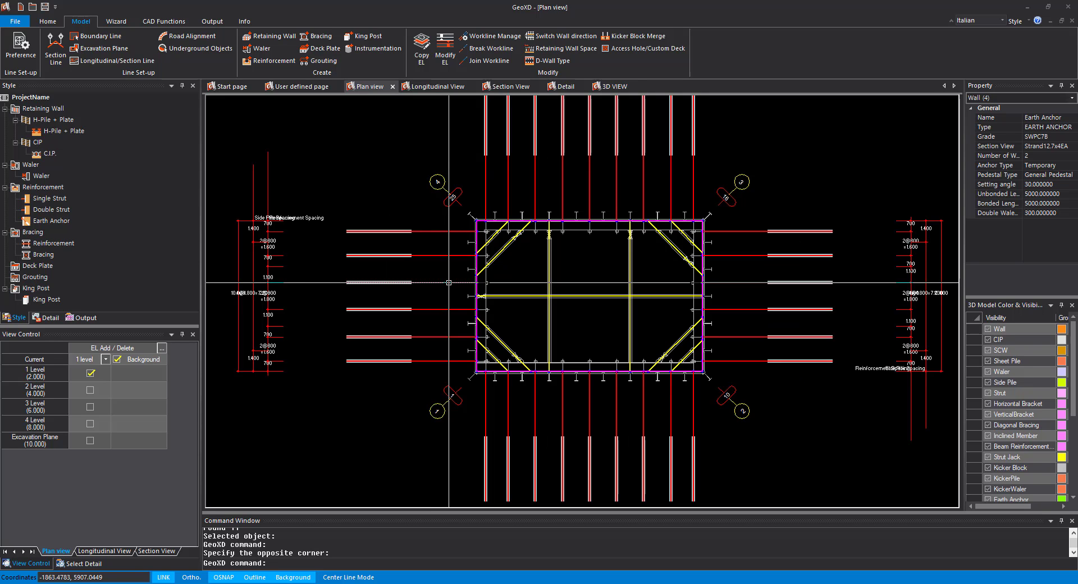
scroll(471, 282, "down", 1)
scroll(571, 127, "up", 4)
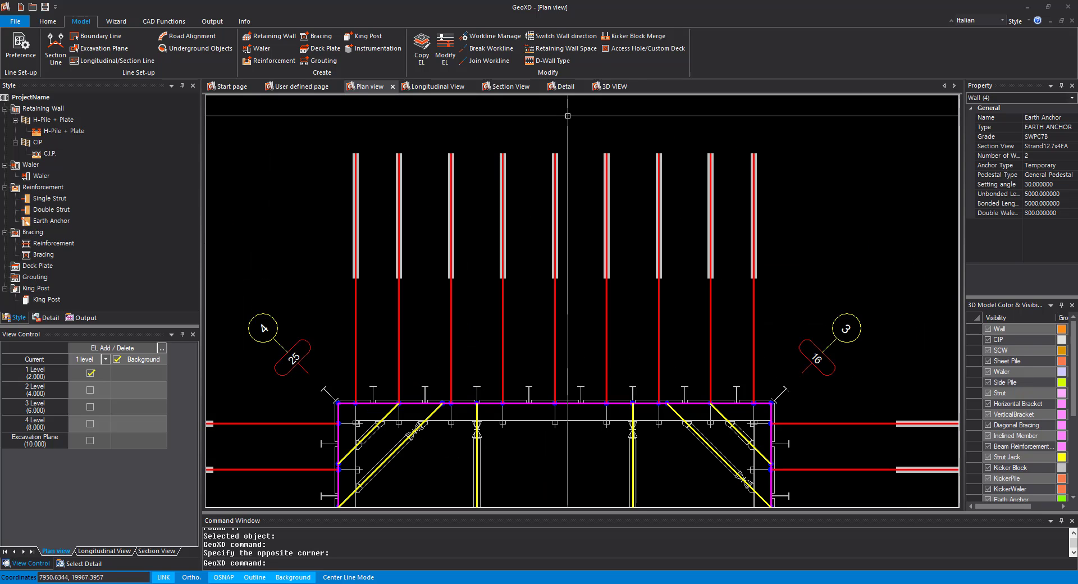
scroll(501, 291, "down", 4)
scroll(501, 291, "up", 1)
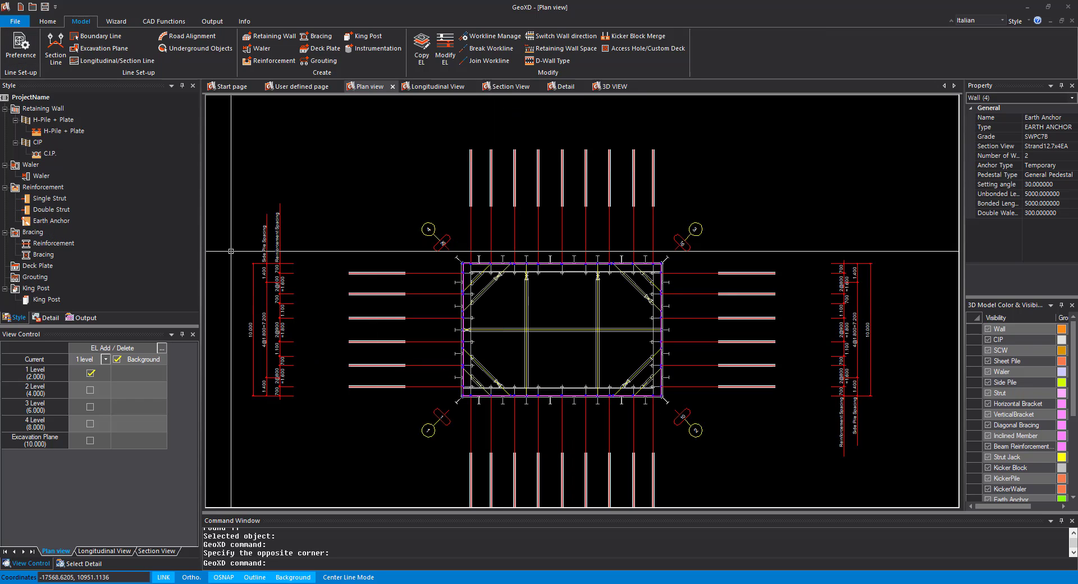
scroll(635, 179, "down", 1)
scroll(515, 427, "up", 1)
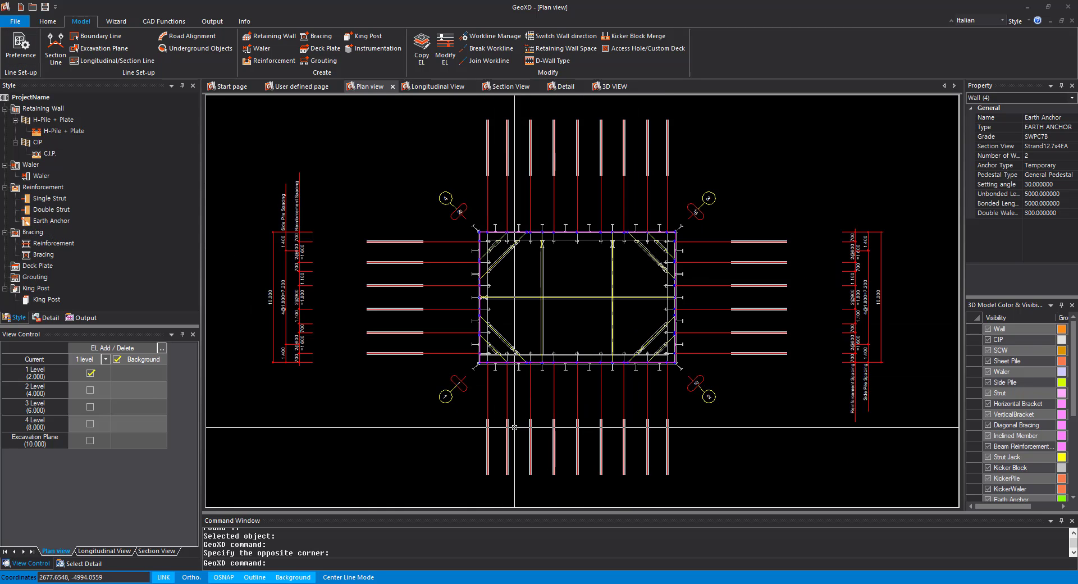
left_click(48, 22)
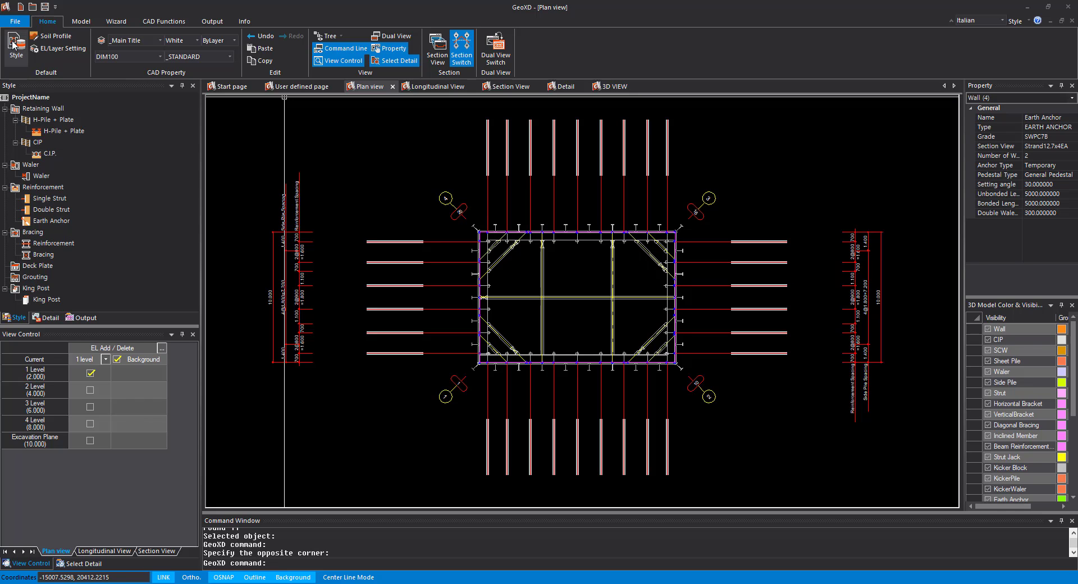
left_click(118, 24)
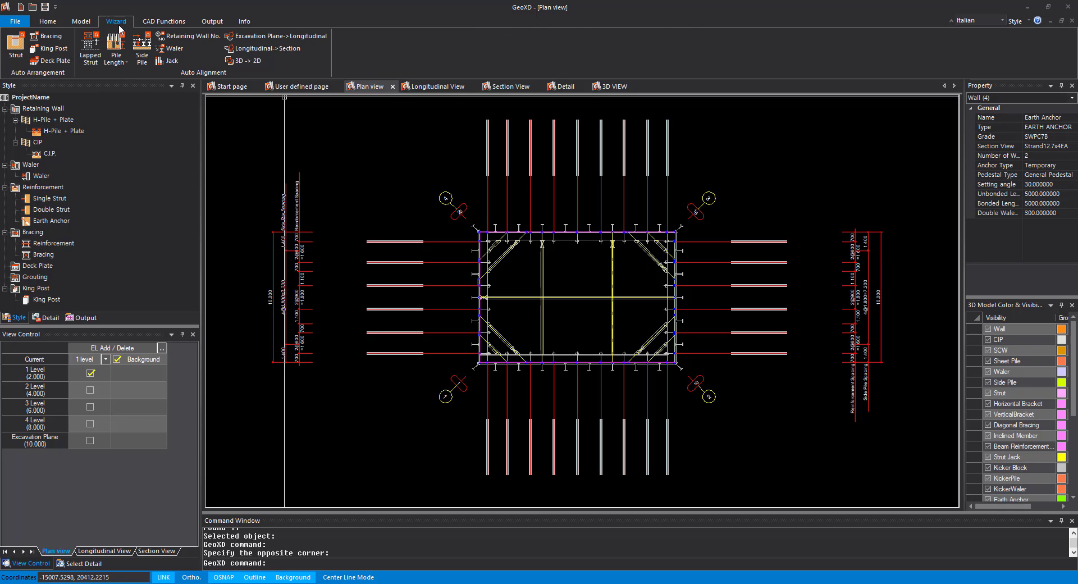
left_click(82, 22)
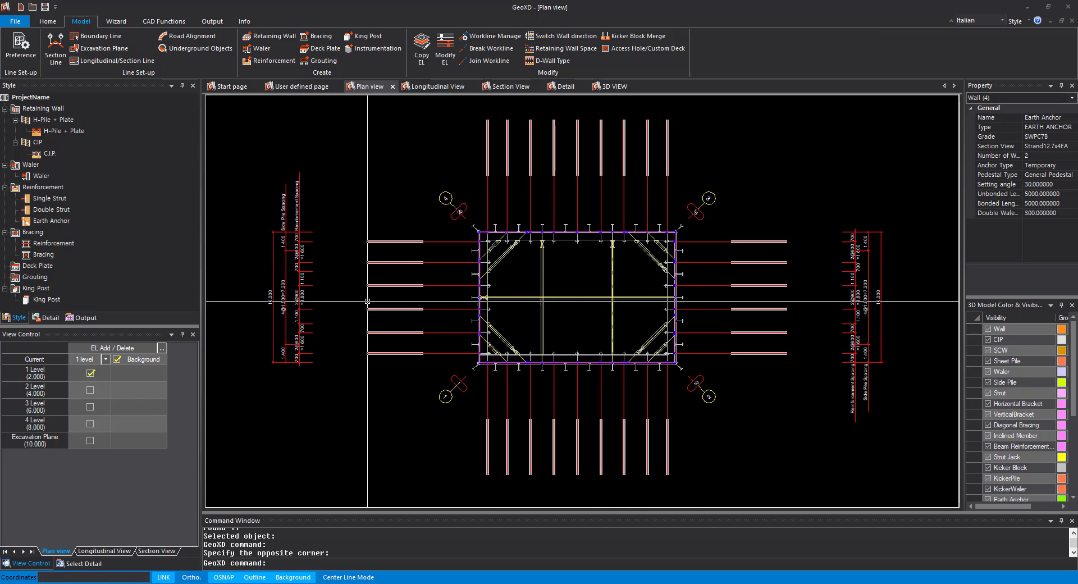
left_click(92, 374)
left_click(91, 374)
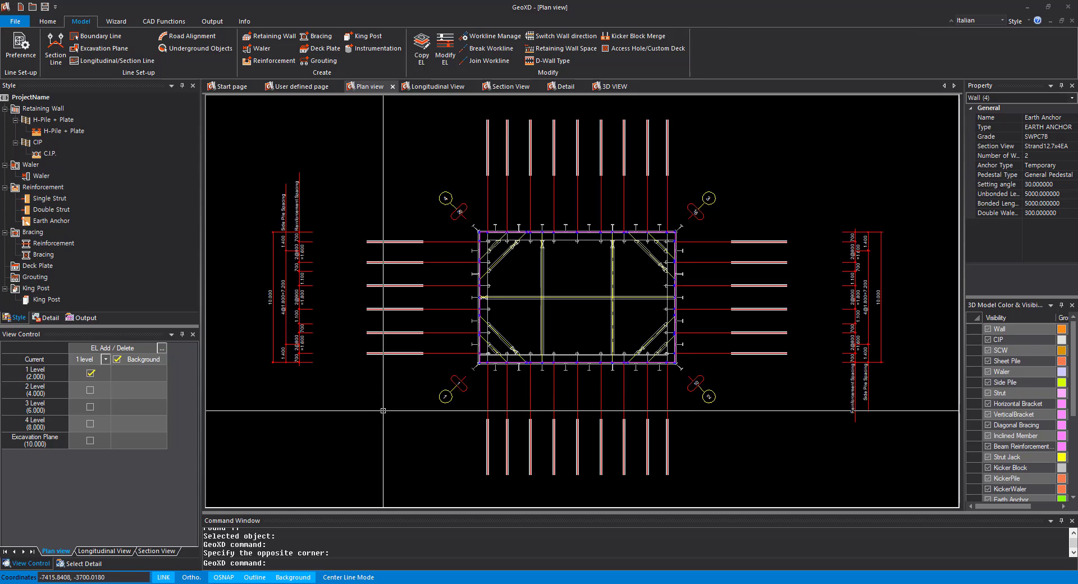
Step: Start copying reinforcement with Reinforcement Level3 and Reinforcement Level4 as the target levels
left_click(421, 54)
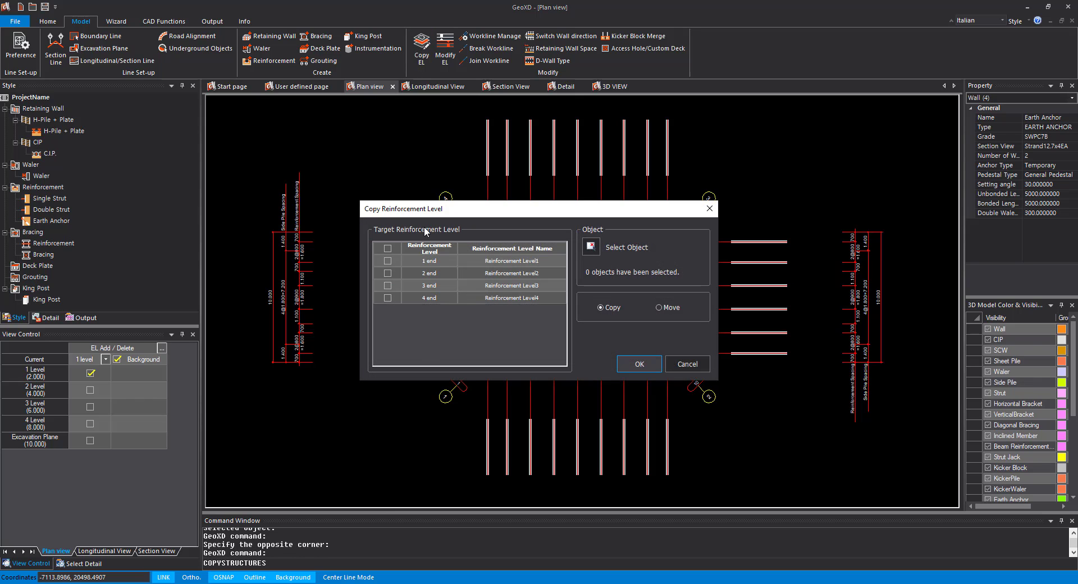
left_click(387, 287)
left_click(388, 298)
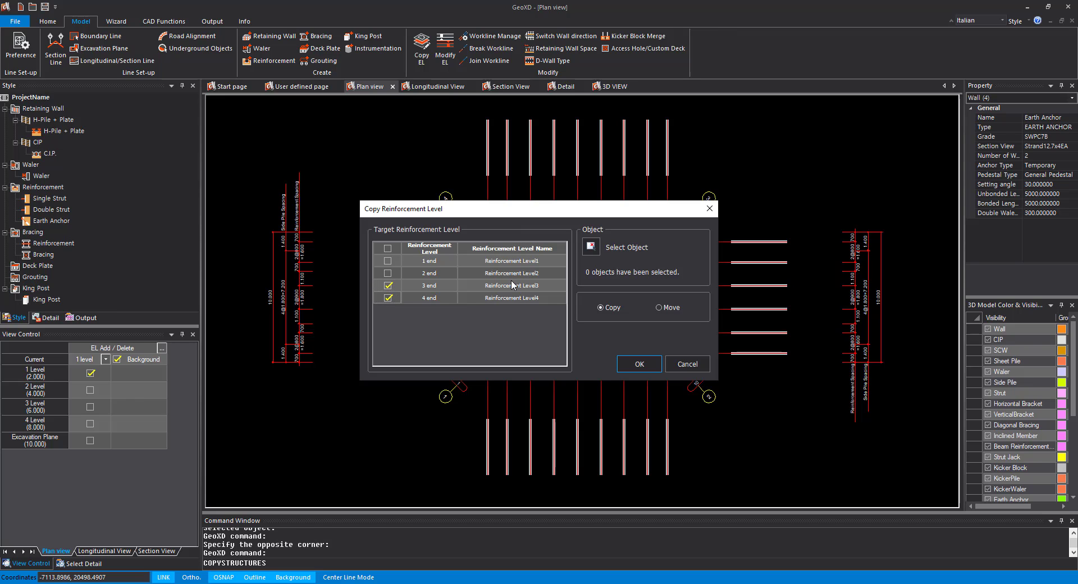
left_click(591, 247)
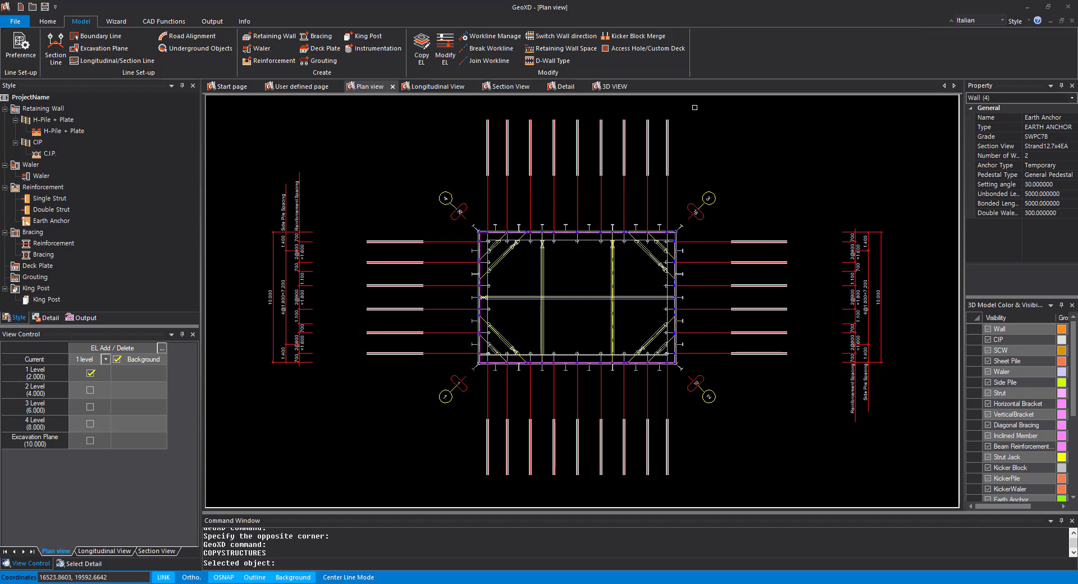
Step: Select the earth anchors on all four sides of the excavation and copy them to the chosen target levels
left_click(695, 107)
left_click(477, 191)
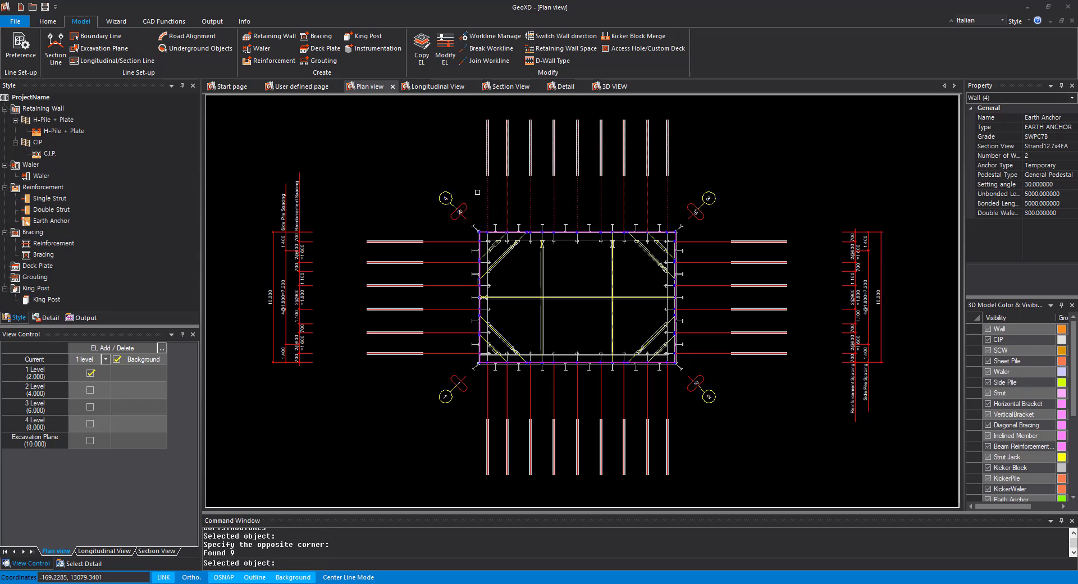
left_click(751, 220)
left_click(694, 389)
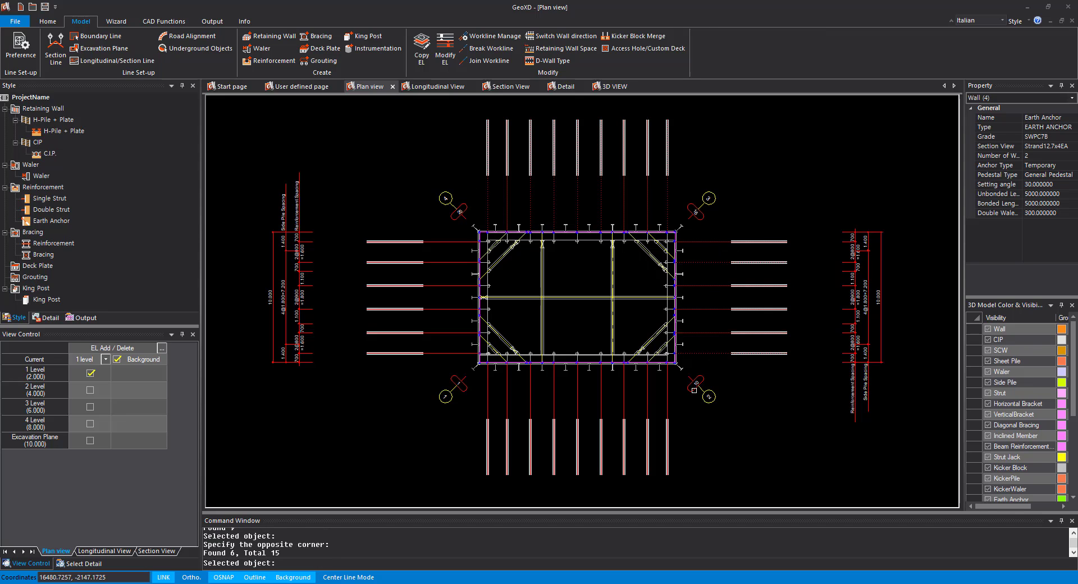
left_click(681, 402)
left_click(487, 458)
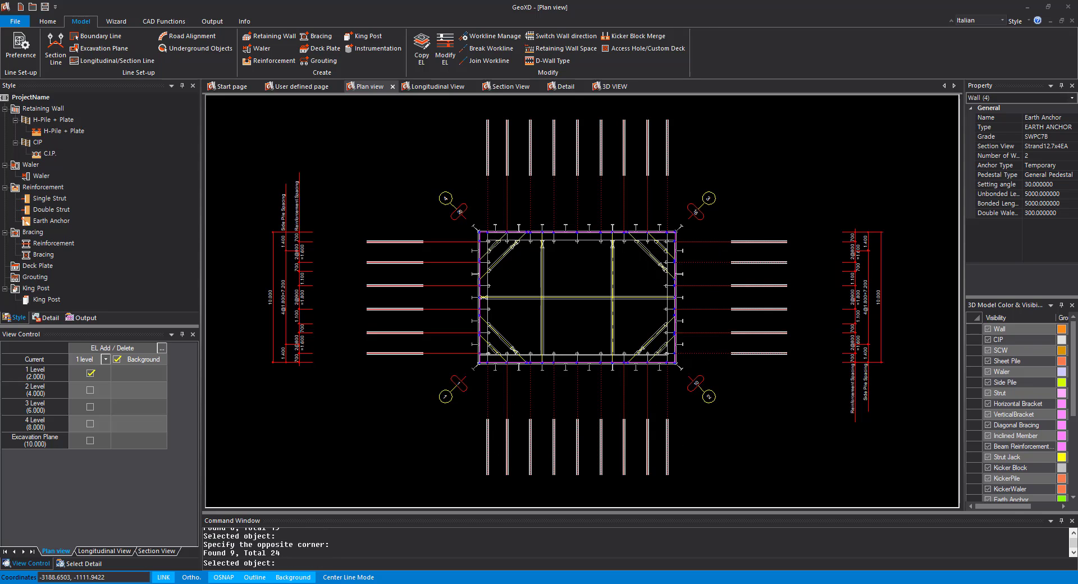
left_click(434, 228)
left_click(352, 373)
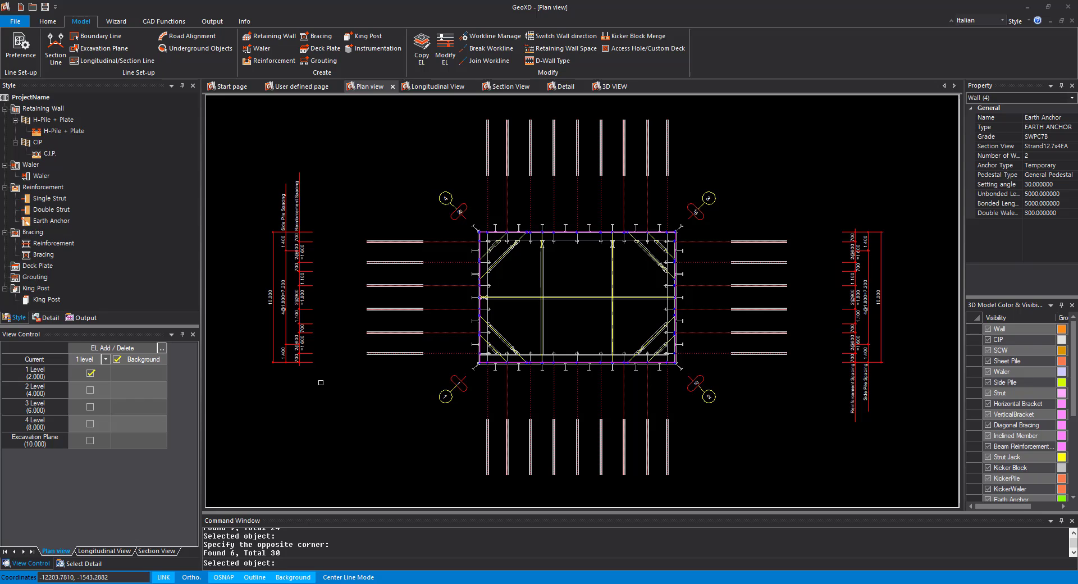
key("Return")
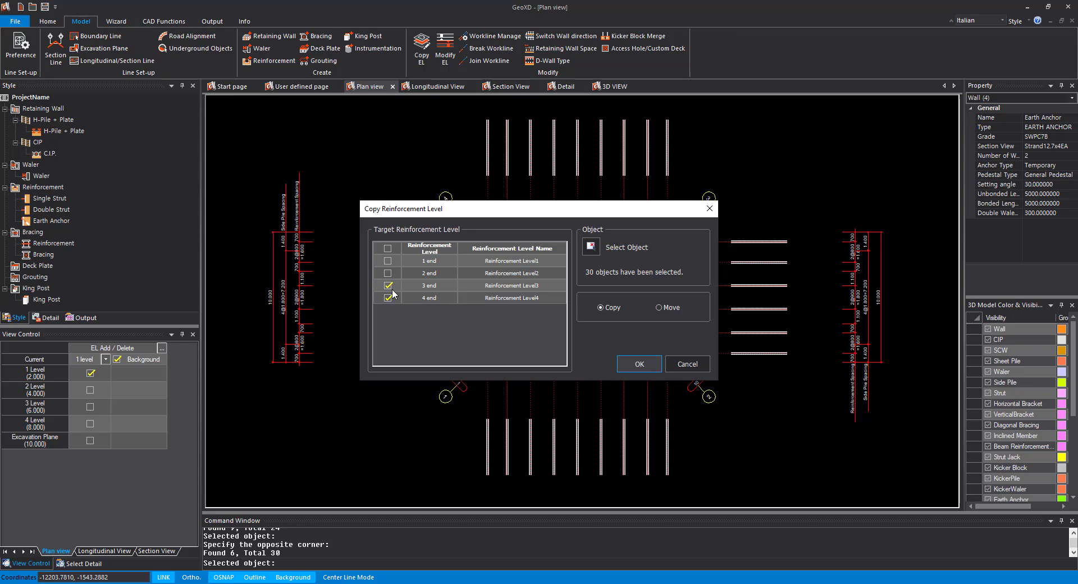
left_click(644, 366)
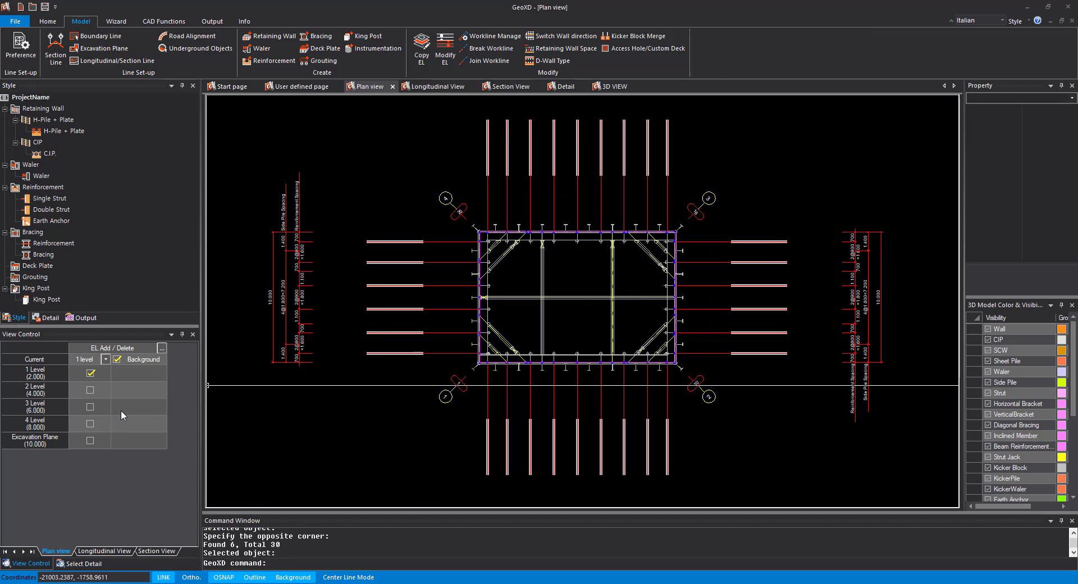
Step: Display 2 Level, 3 Level and 4 Level one at a time to check their reinforcement, and return to showing only 1 Level
left_click(90, 373)
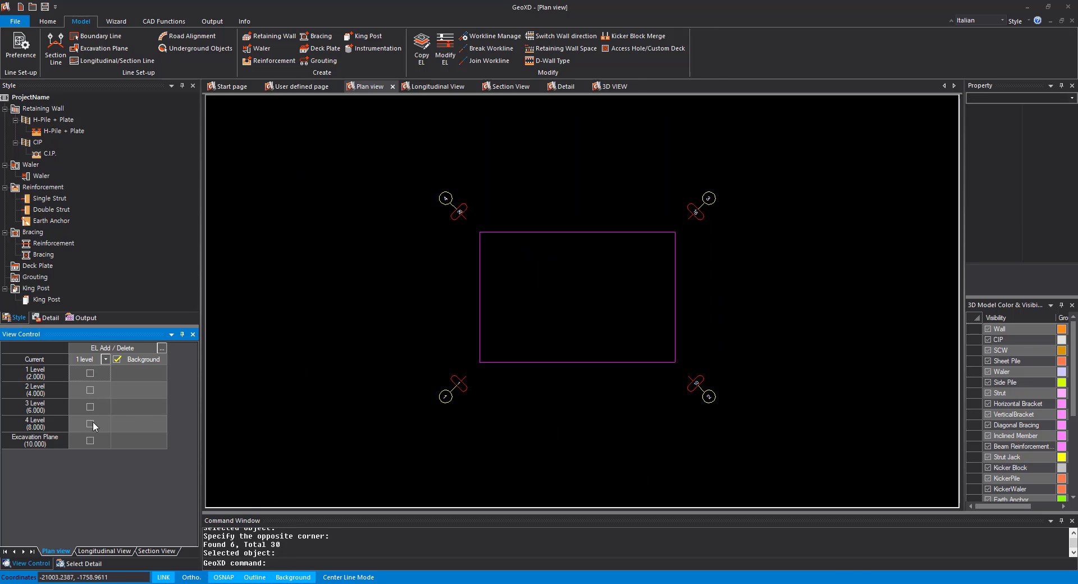
left_click(90, 390)
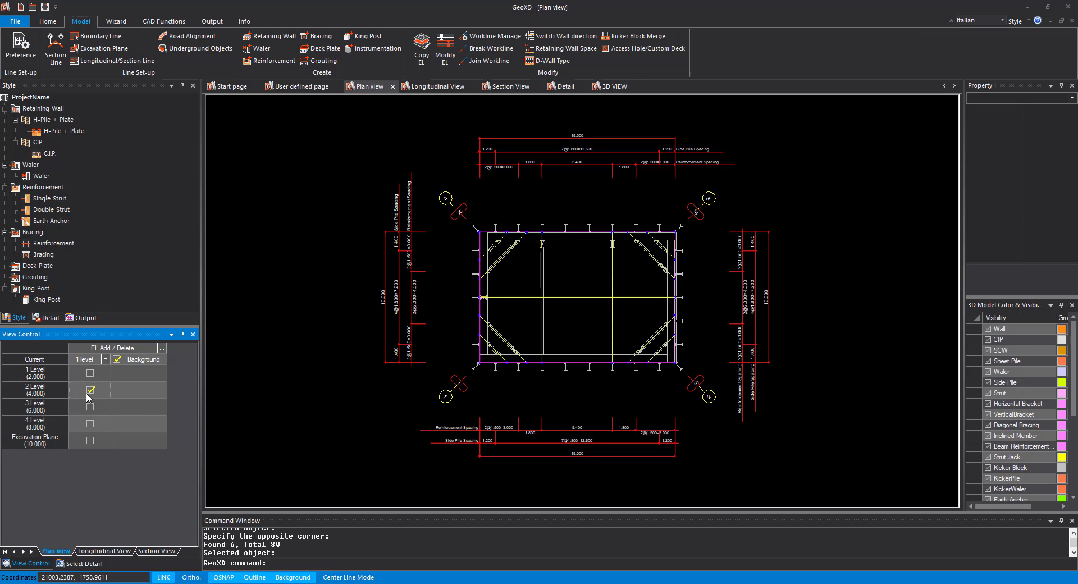
left_click(90, 390)
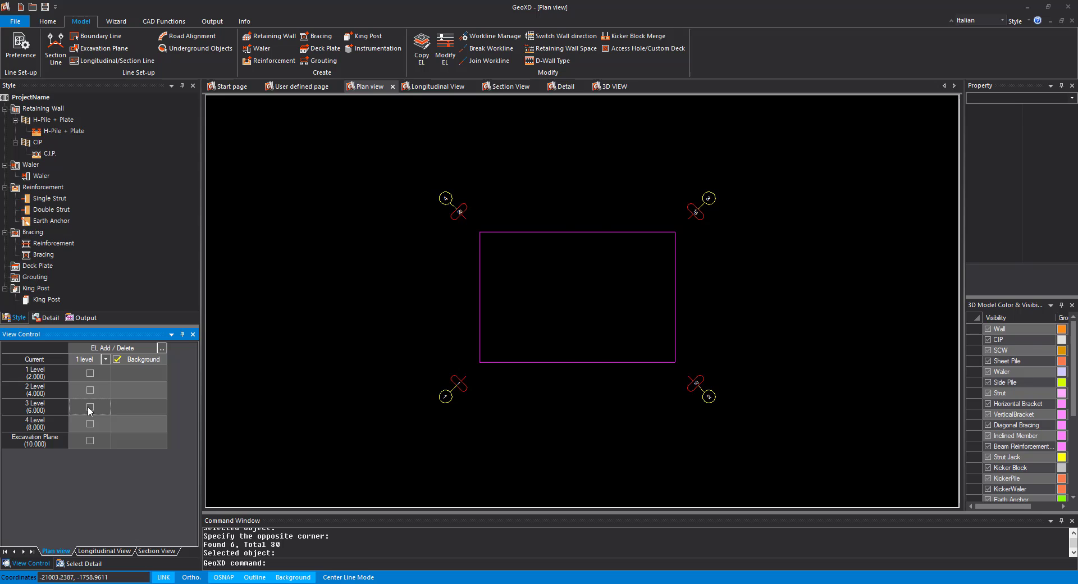
left_click(89, 407)
left_click(90, 406)
left_click(89, 424)
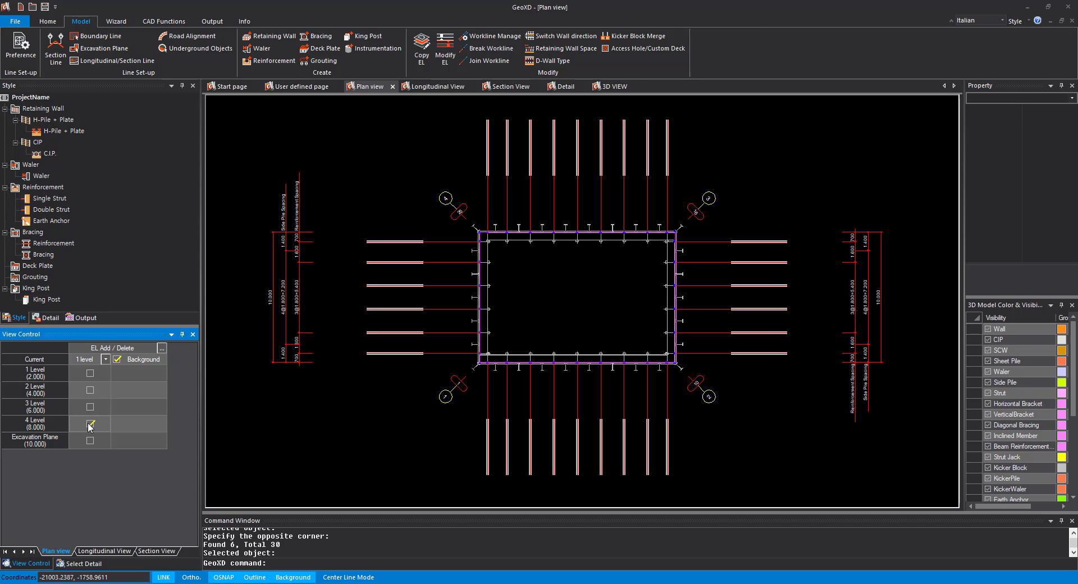
left_click(90, 424)
left_click(89, 374)
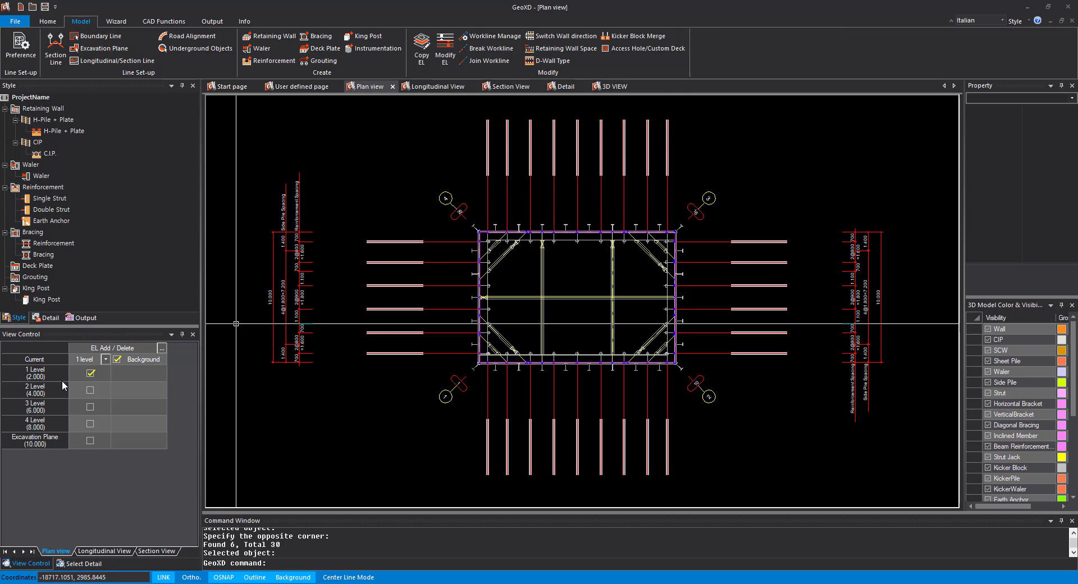
Step: Delete the earth anchors on all four sides of the excavation at 1 Level and save the project
key("Escape")
left_click(680, 149)
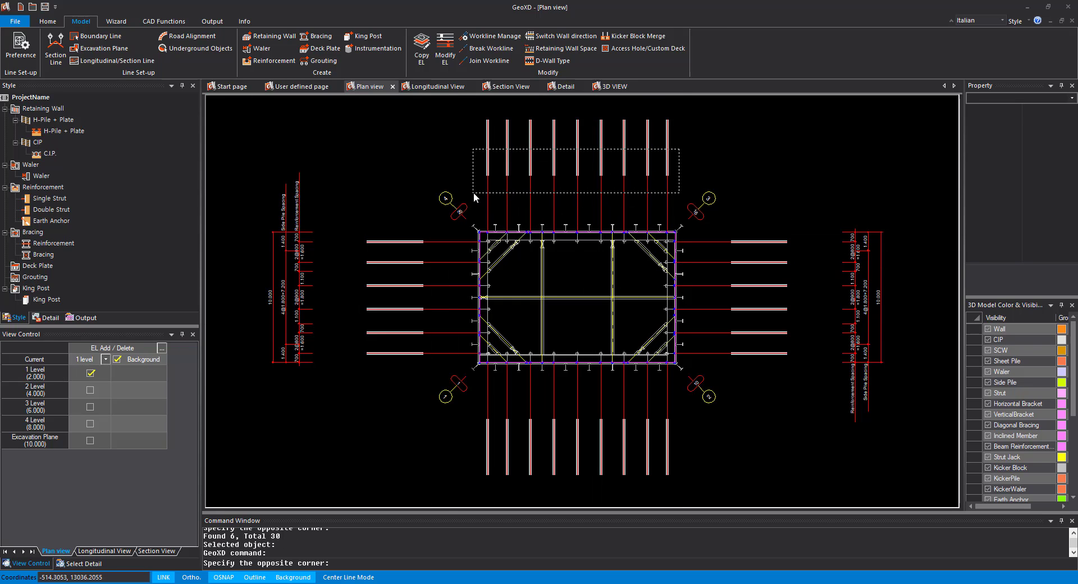
left_click(473, 193)
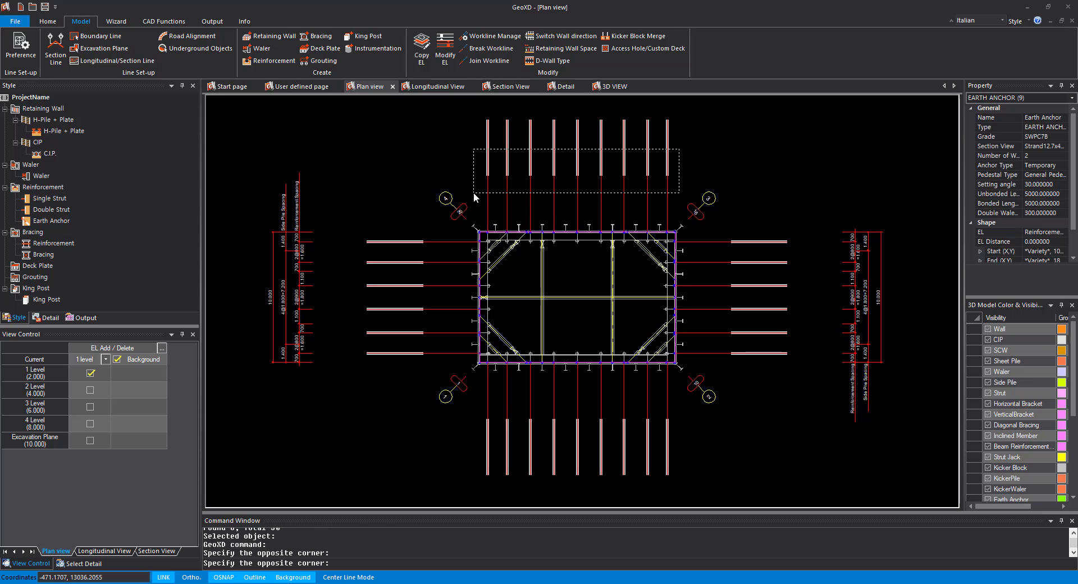
left_click(432, 227)
left_click(405, 362)
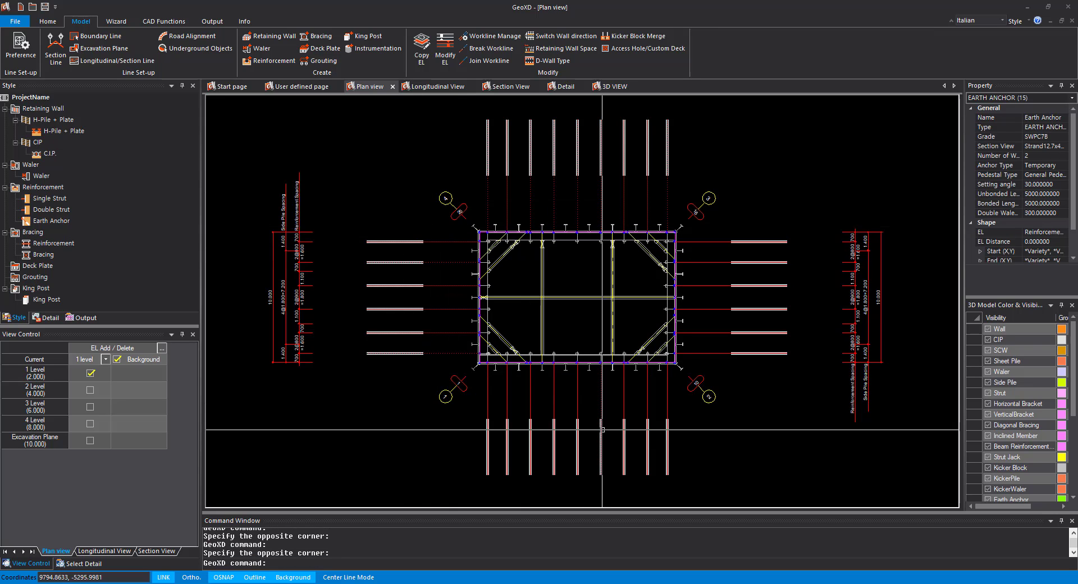
left_click(679, 413)
left_click(467, 430)
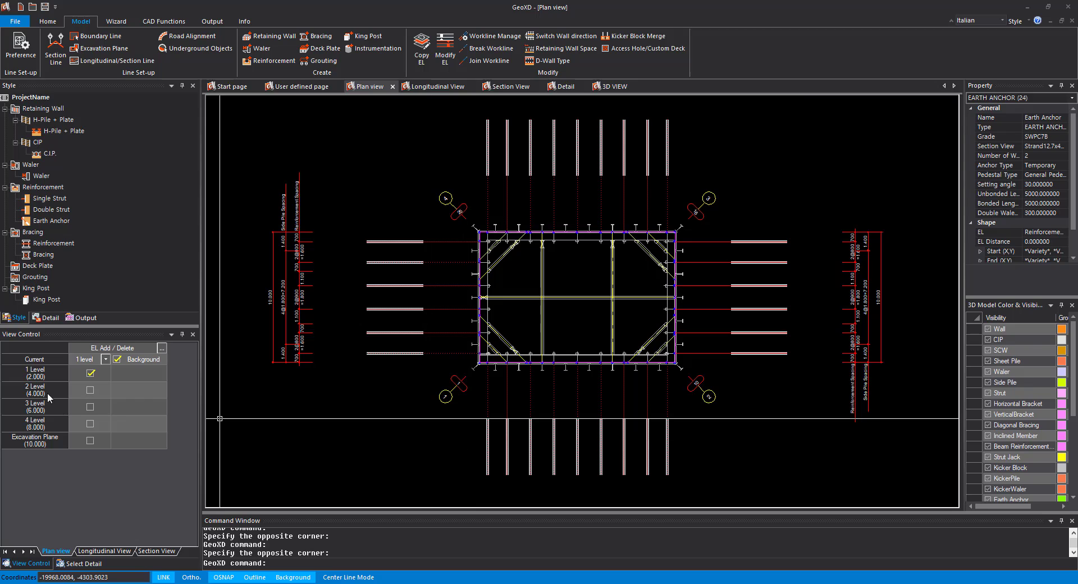
left_click(745, 227)
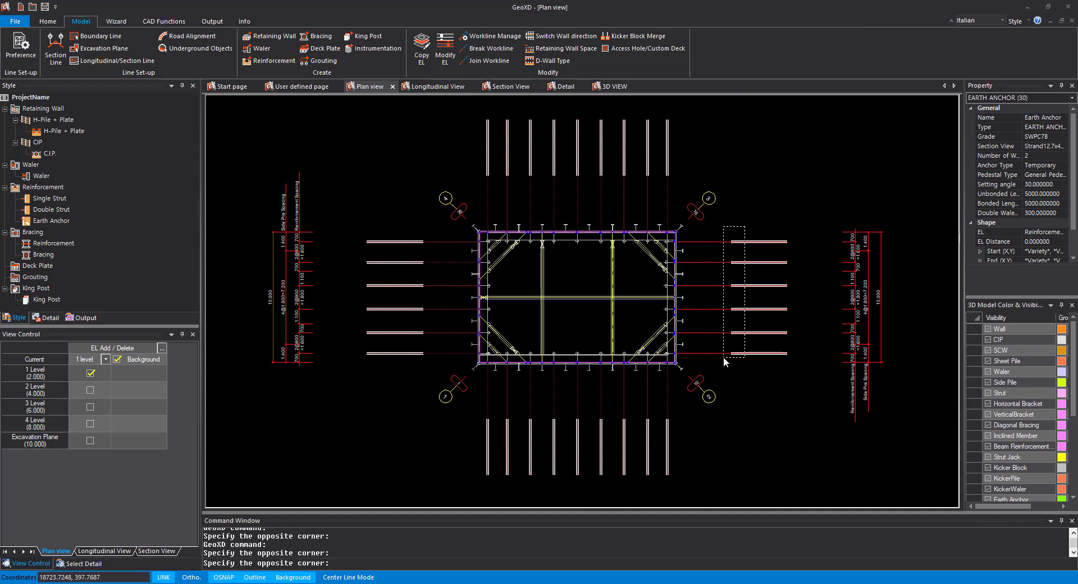
left_click(779, 387)
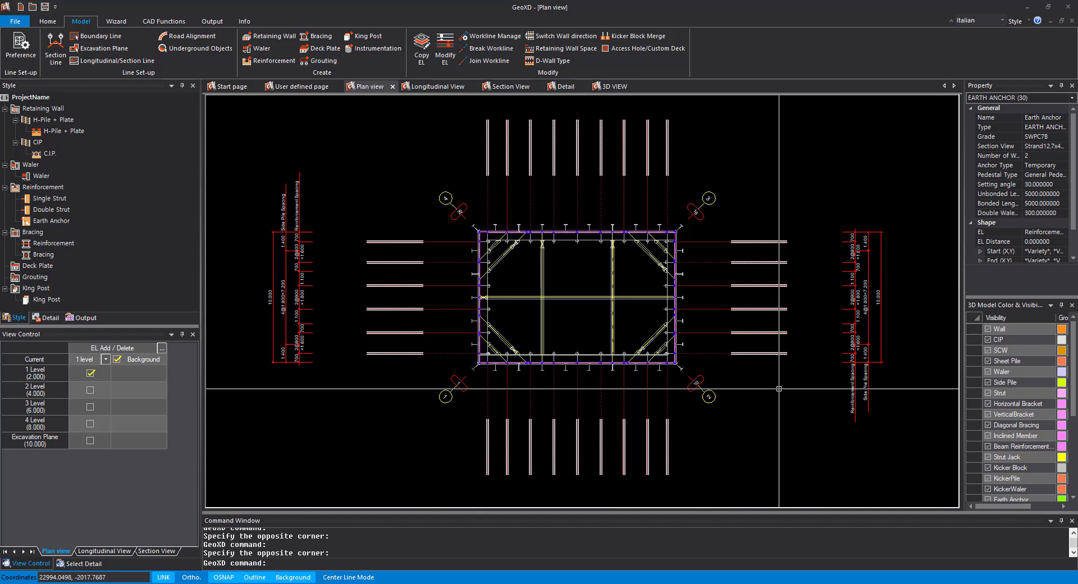
key("Delete")
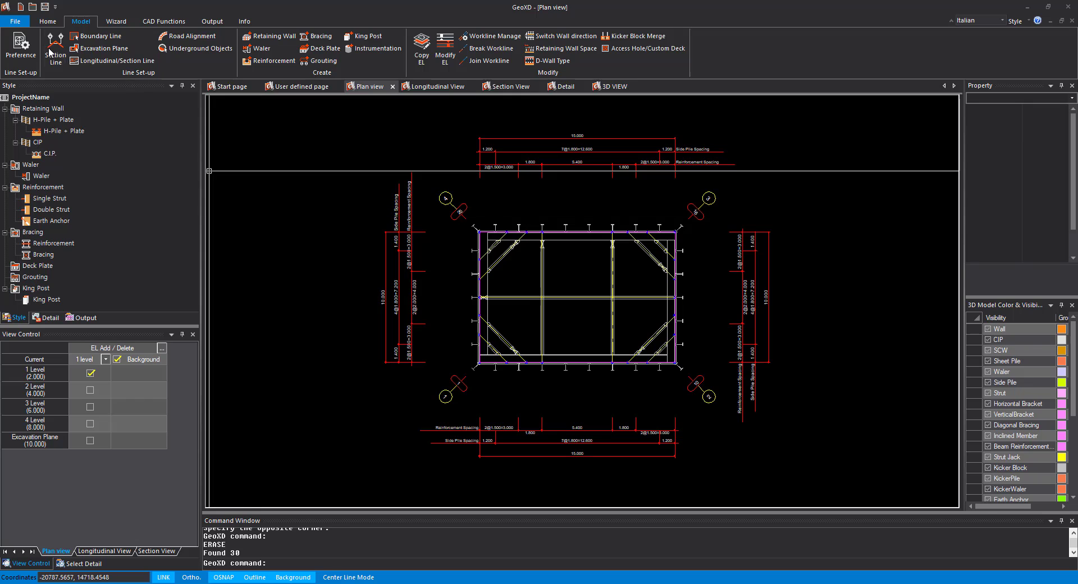
left_click(45, 6)
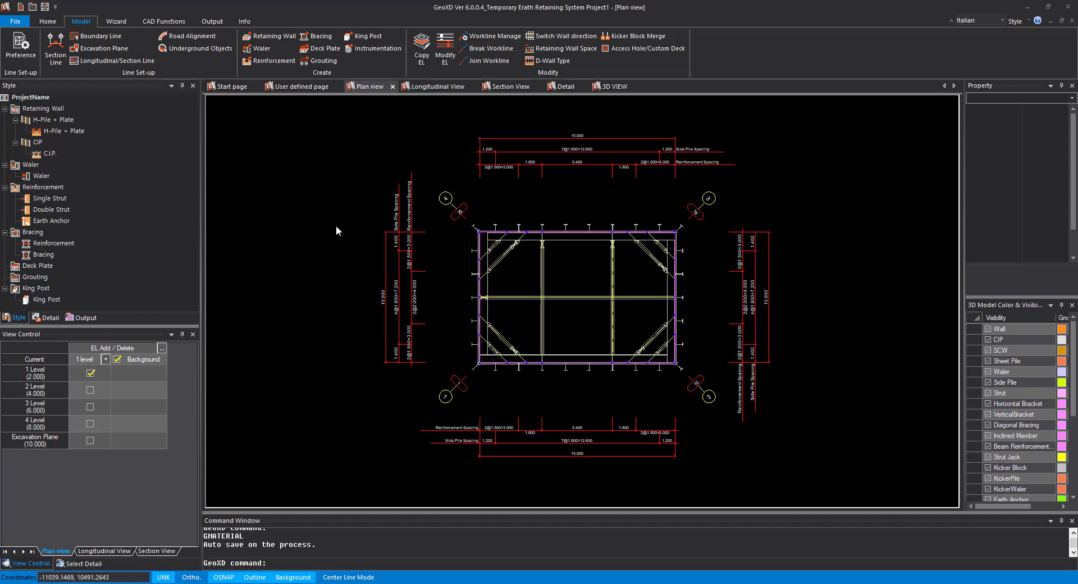
Step: Automatically align walers for the whole retaining wall in the longitudinal view, using the Waler style for struts and anchors
left_click(116, 21)
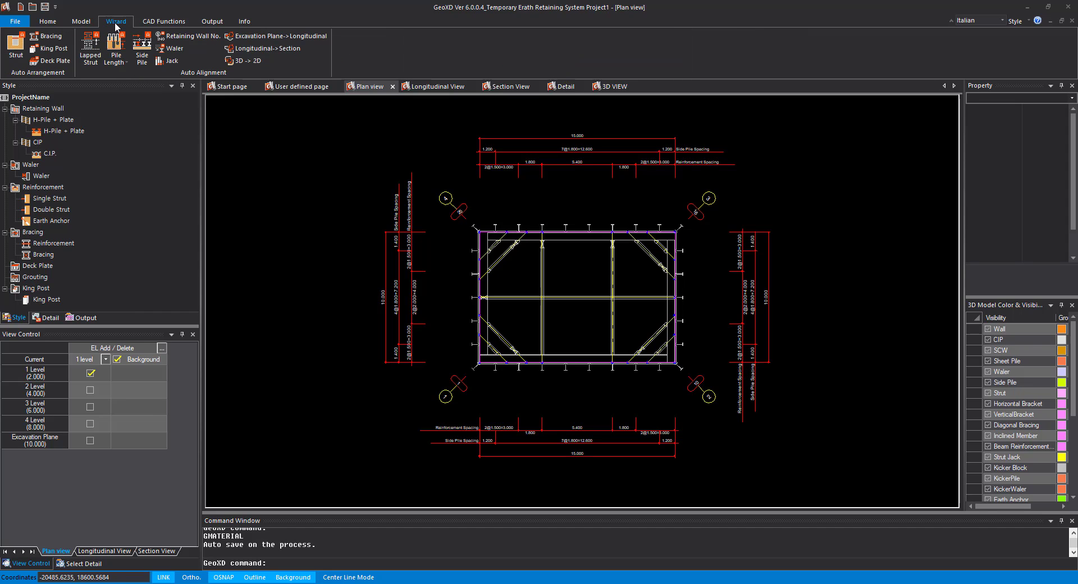
left_click(433, 87)
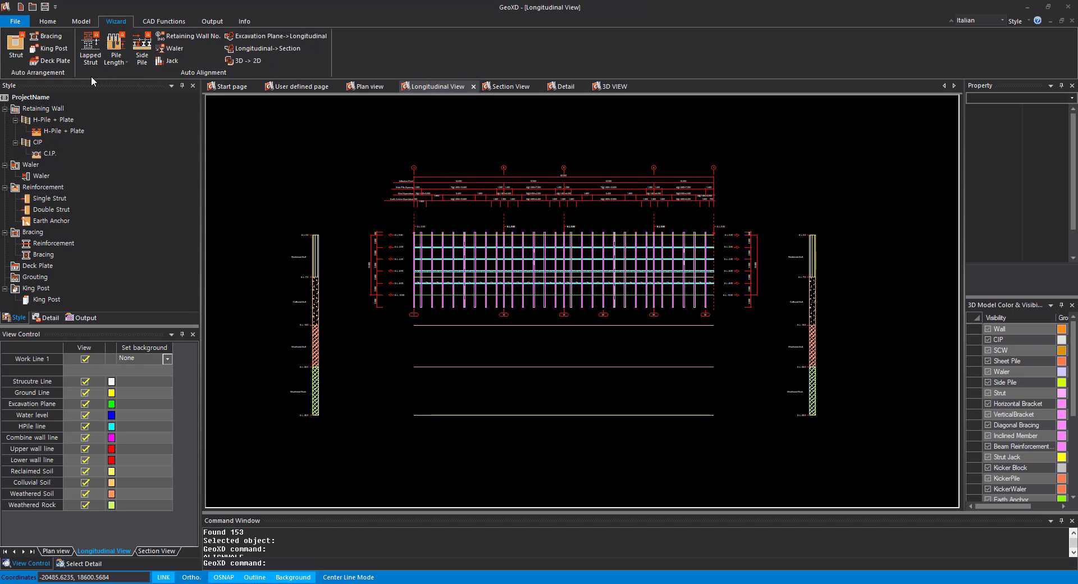
left_click(175, 50)
left_click_drag(558, 210, 230, 184)
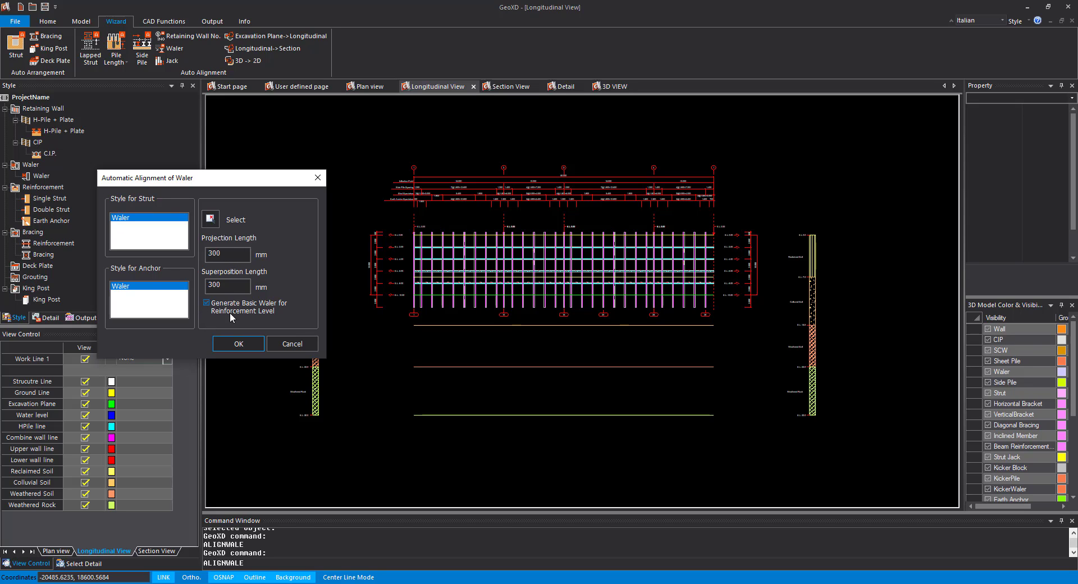
left_click(210, 220)
left_click(342, 217)
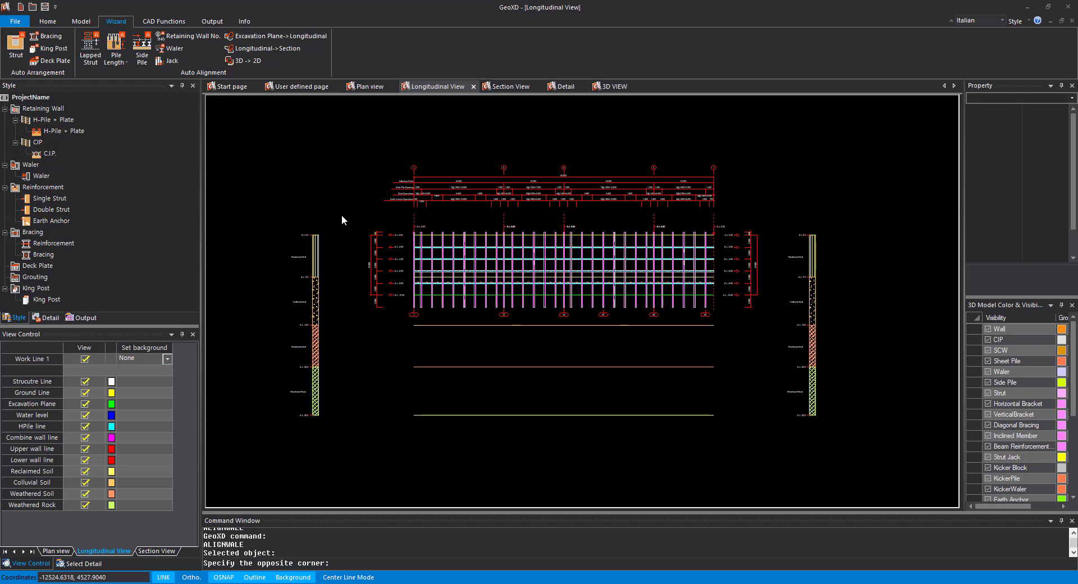
left_click(772, 321)
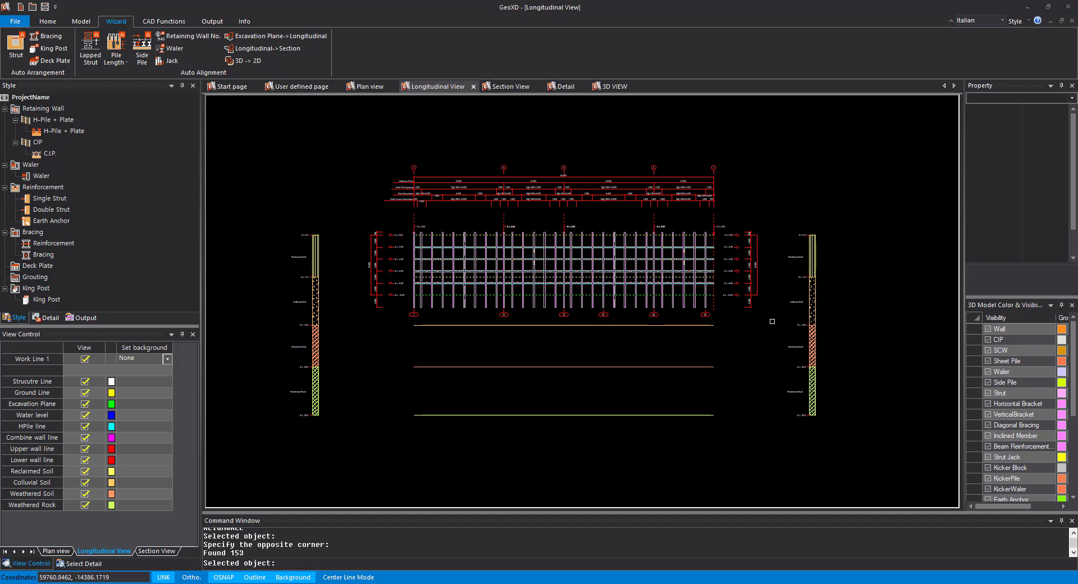
key("Return")
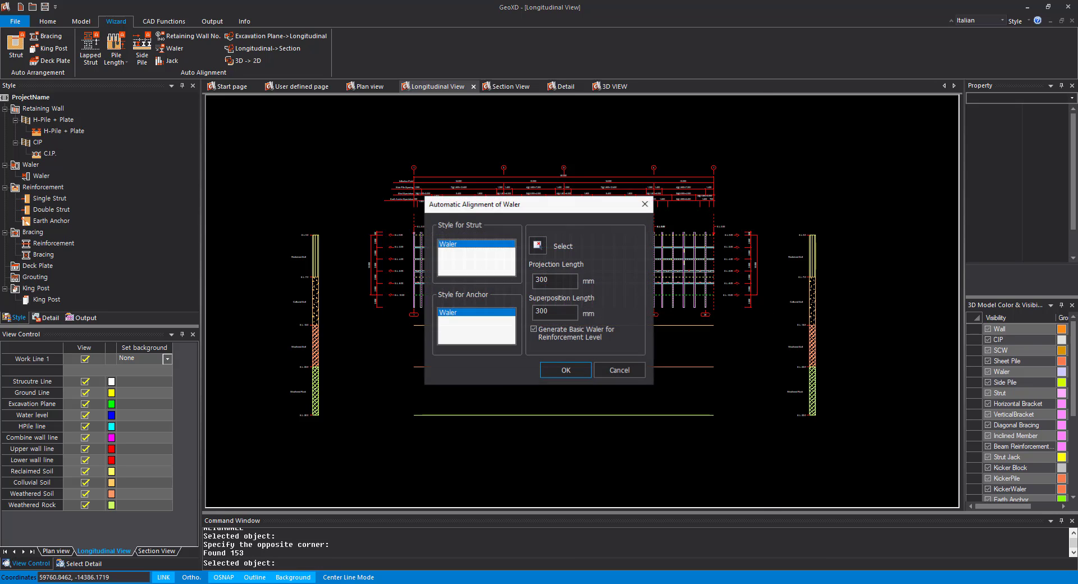
left_click(566, 370)
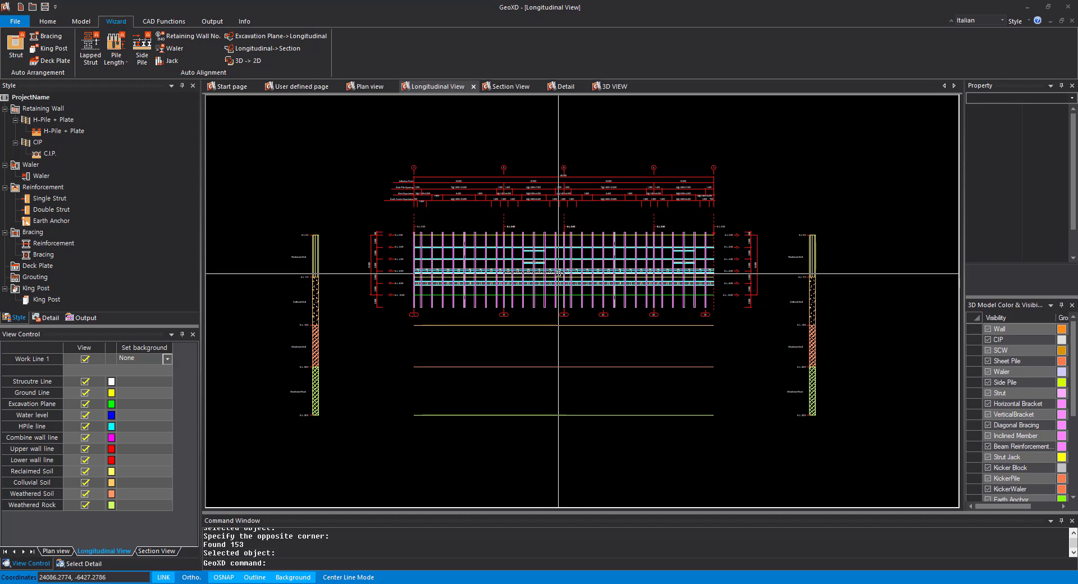
Step: Examine the walers along the wall in the longitudinal view, and look over the plan and section views
scroll(562, 268, "up", 5)
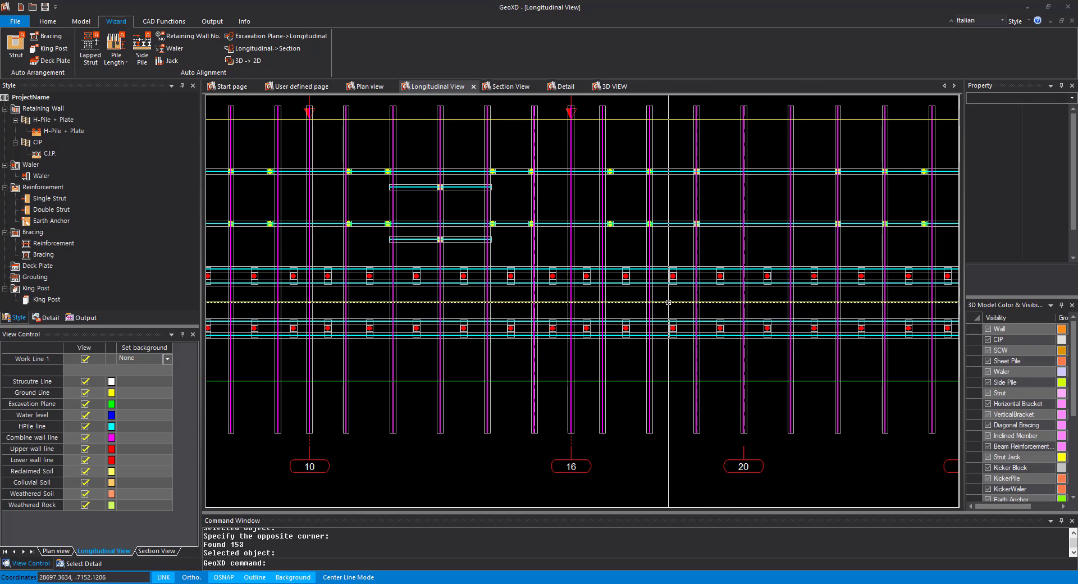
scroll(651, 273, "down", 2)
scroll(651, 275, "down", 2)
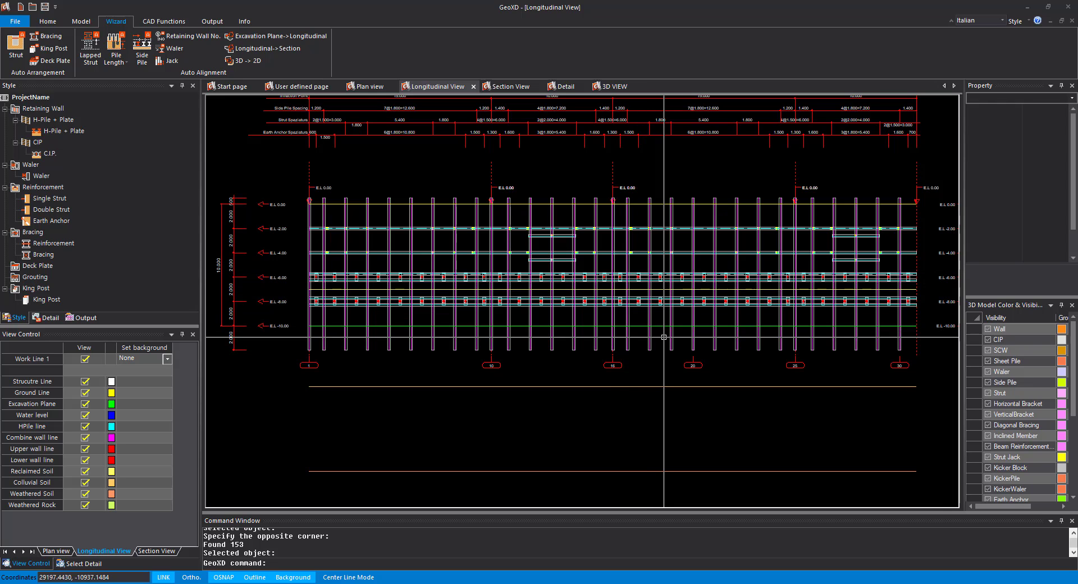
scroll(452, 278, "down", 1)
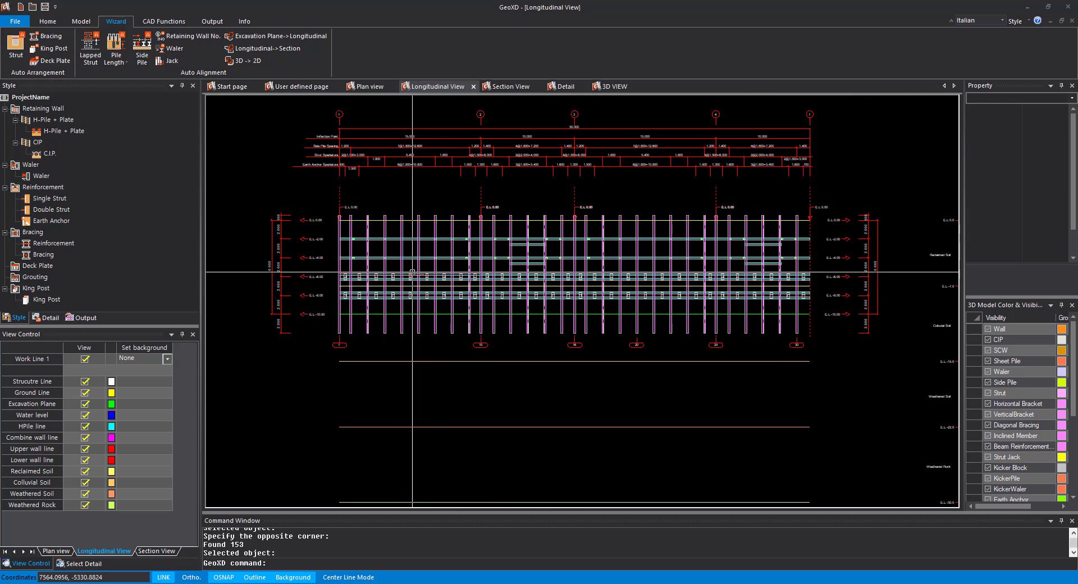
scroll(456, 276, "down", 2)
scroll(530, 249, "up", 1)
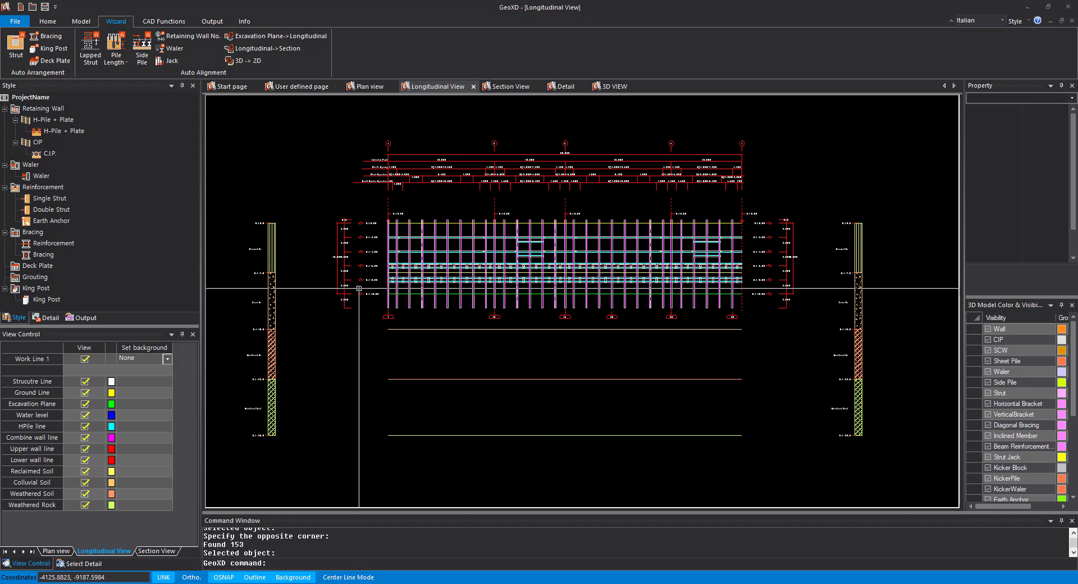
scroll(551, 209, "down", 1)
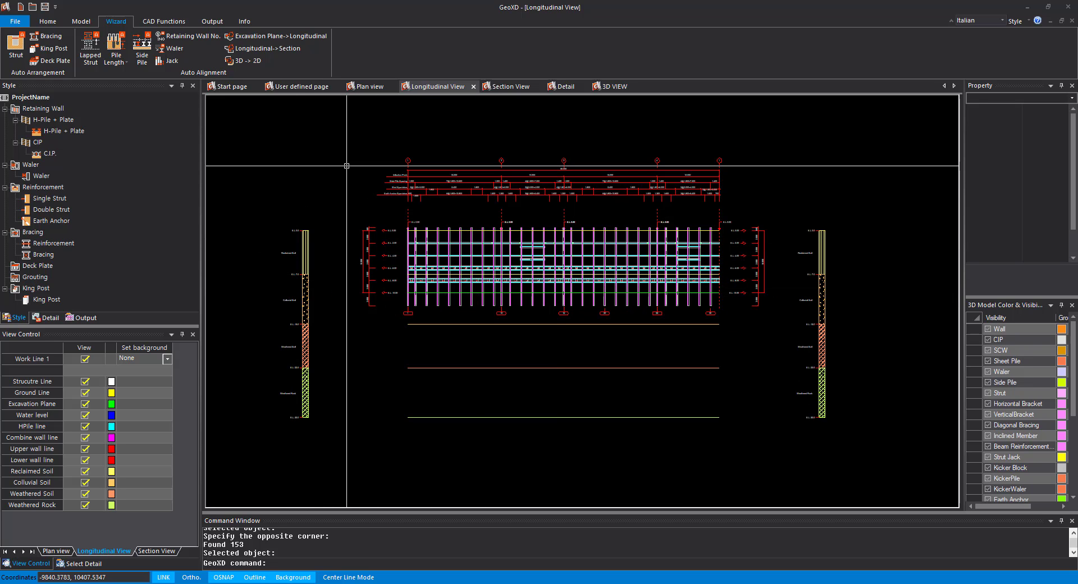
left_click(364, 86)
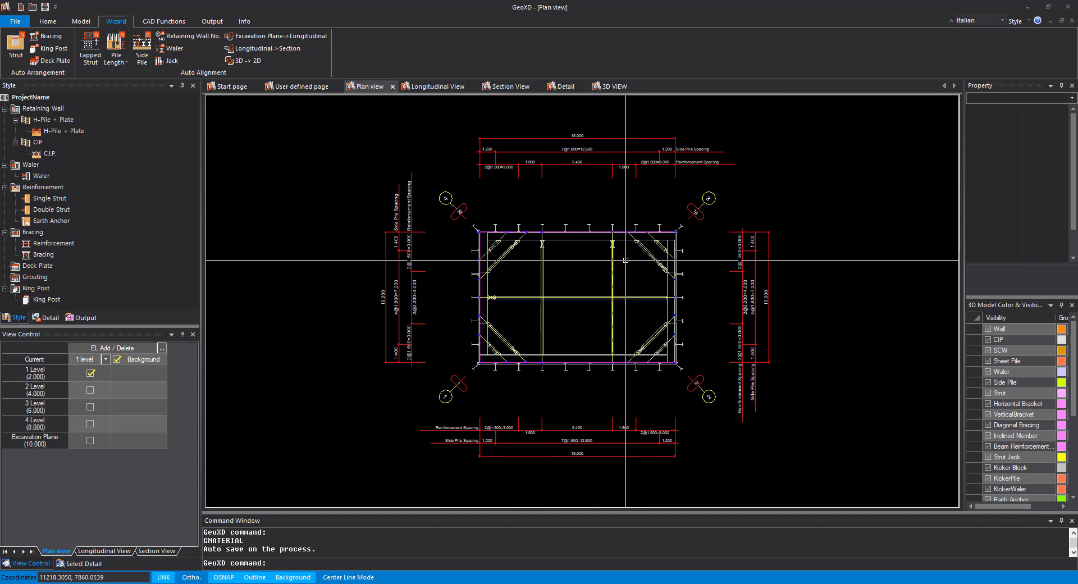
left_click(509, 86)
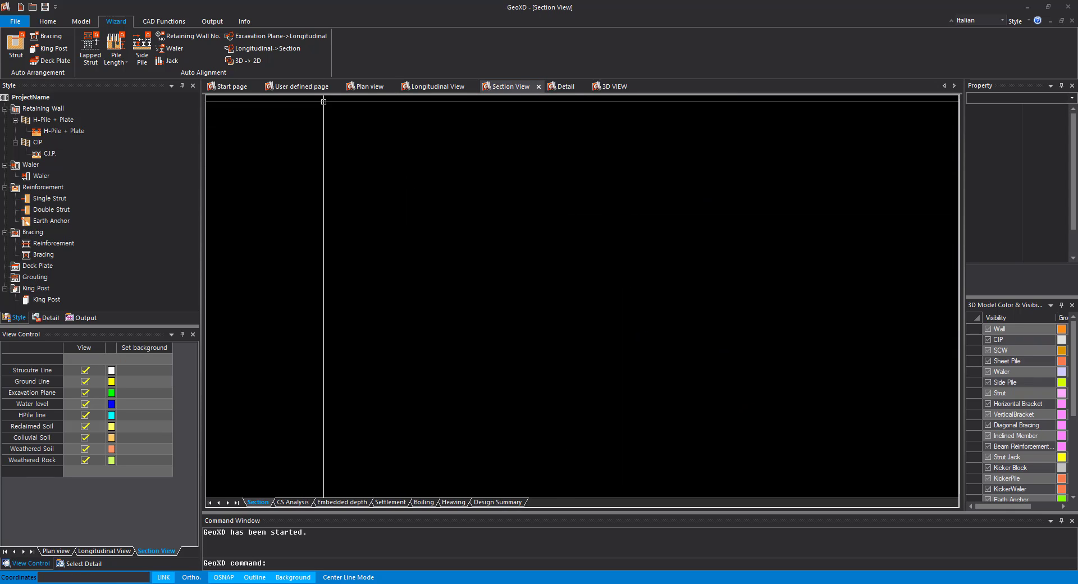
Step: Create a section line along the long middle strut at 1 Level in the plan view, facing the lower wall
left_click(367, 88)
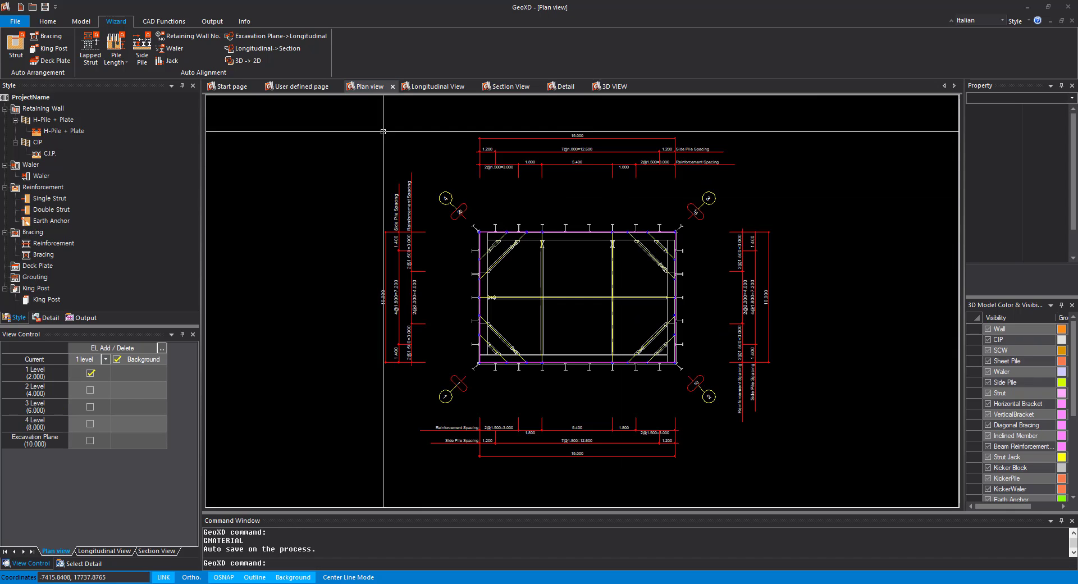
left_click(80, 22)
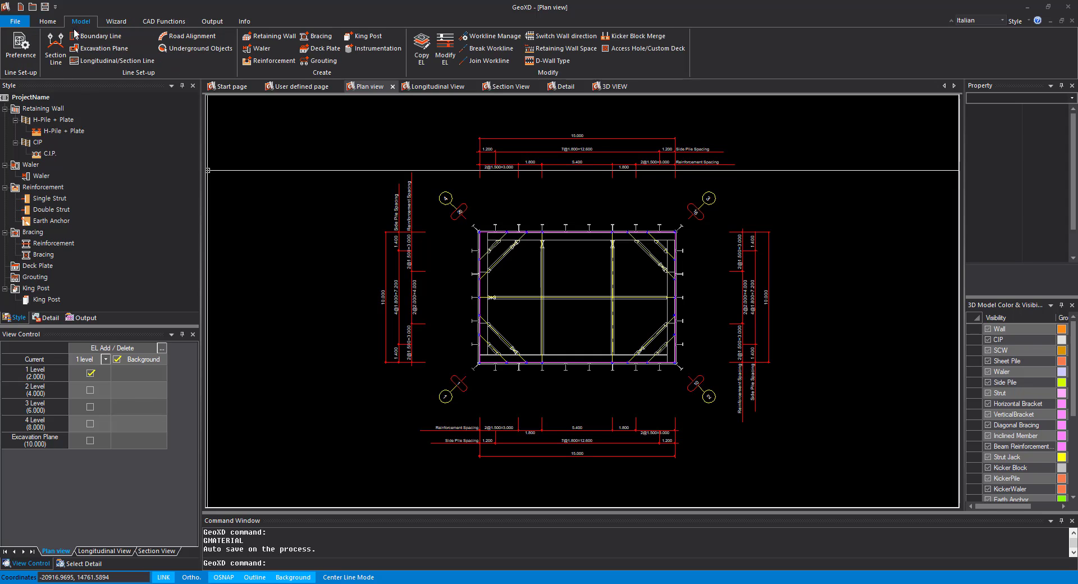
left_click(59, 64)
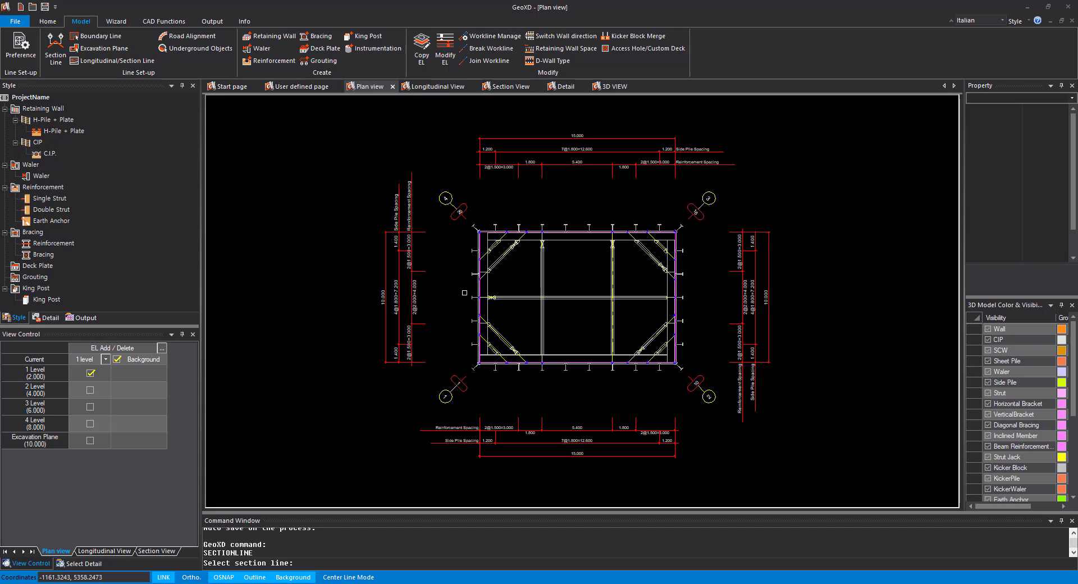
left_click(551, 308)
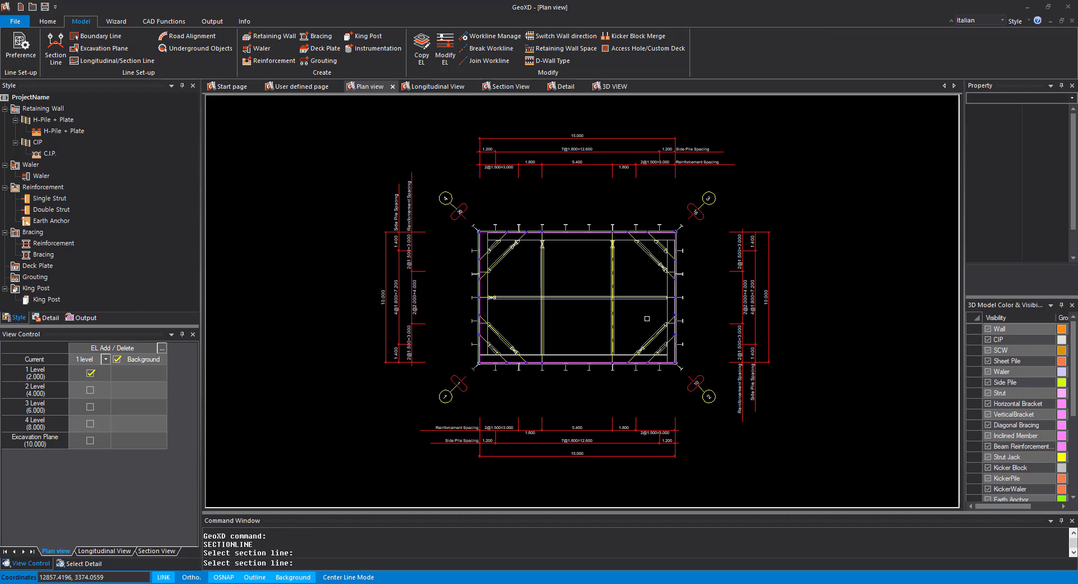
left_click(647, 318)
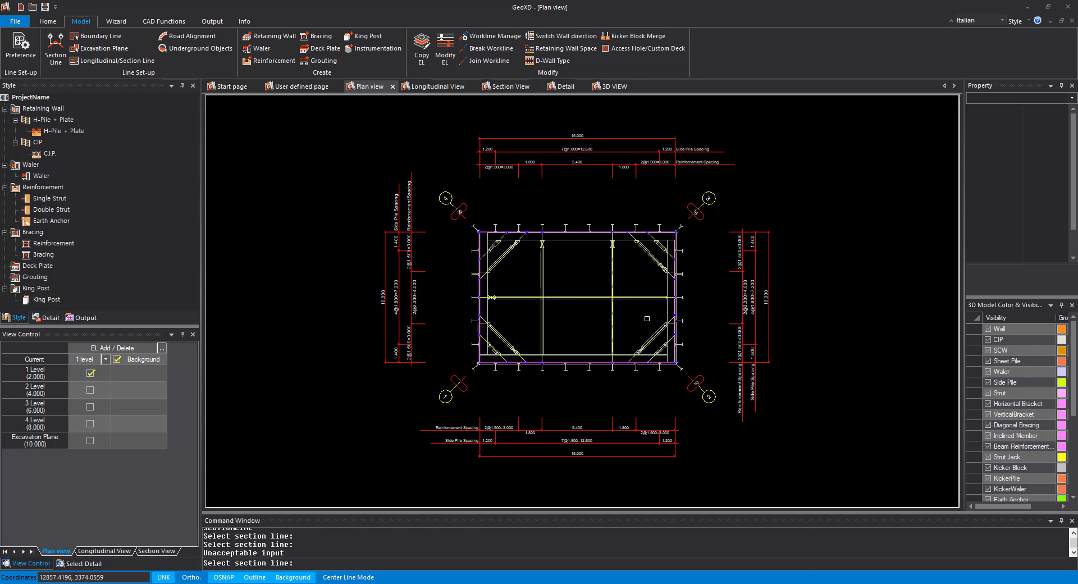
left_click(514, 298)
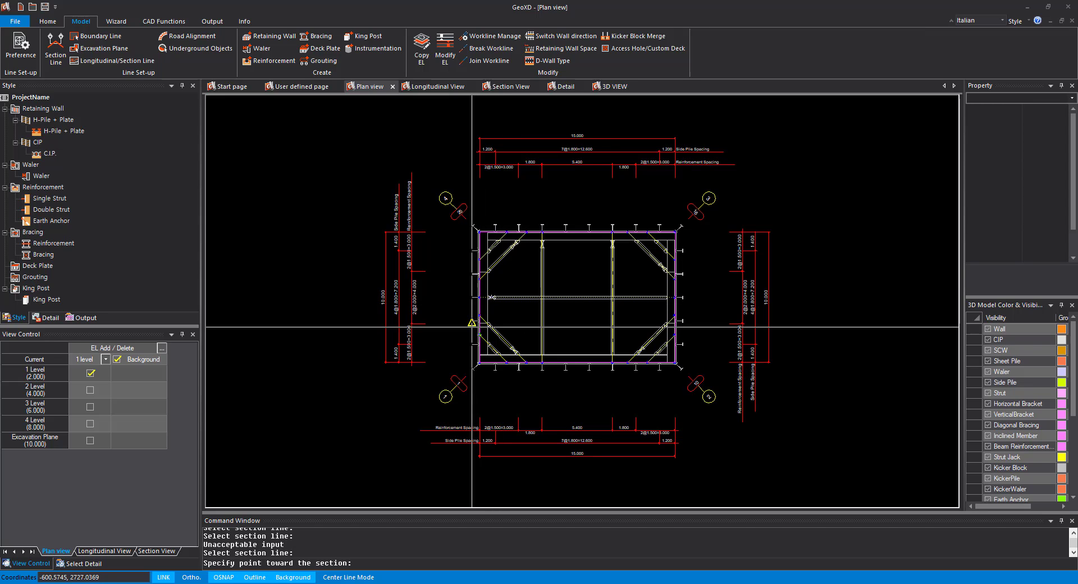
left_click(54, 66)
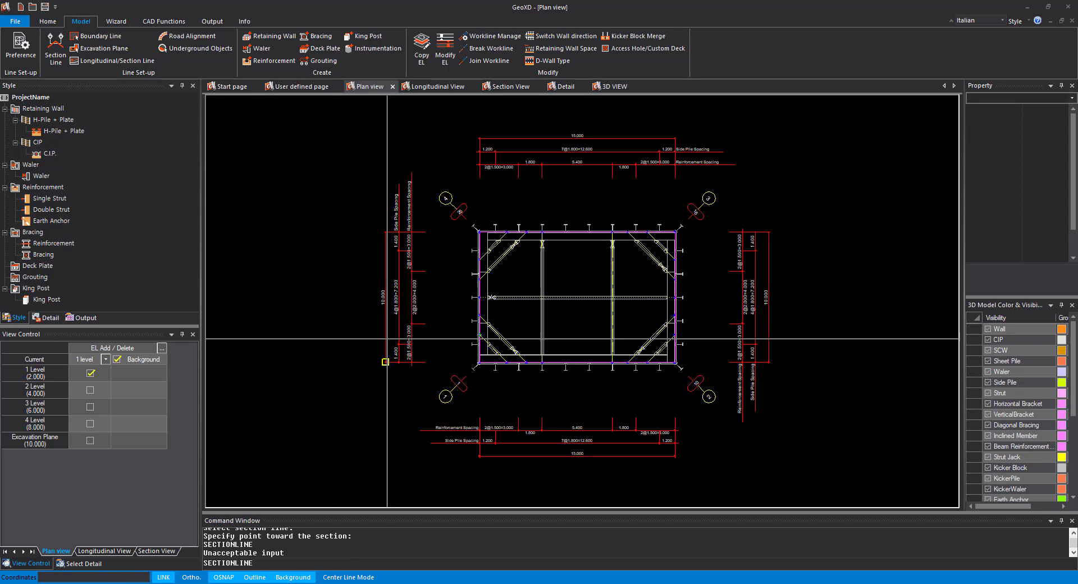
left_click(478, 297)
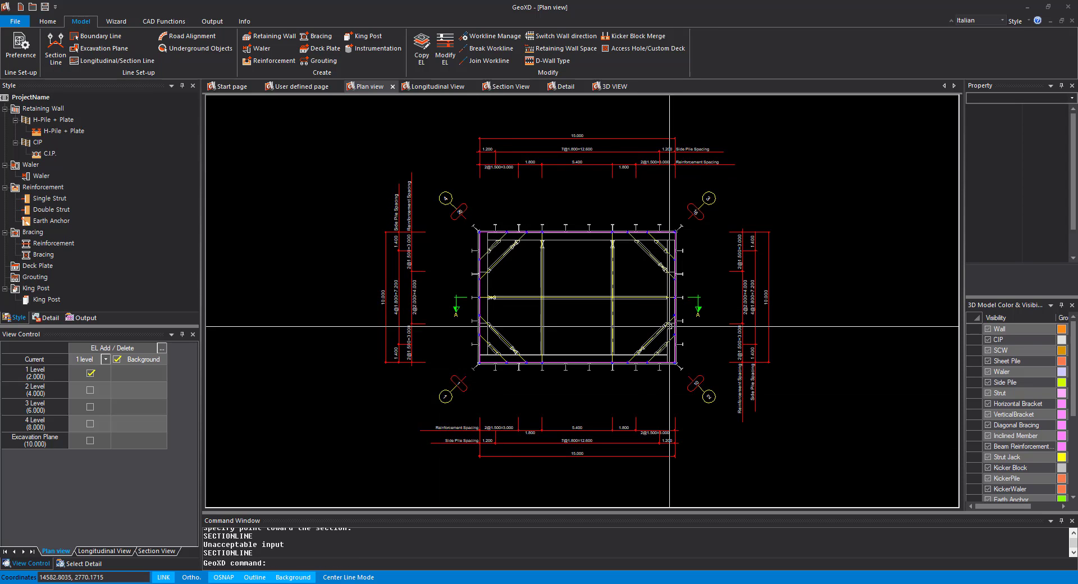
Step: Examine the generated section view: the walls, struts, earth anchors, level dimensions and soil layers on both sides of the excavation
left_click(677, 297)
left_click(671, 324)
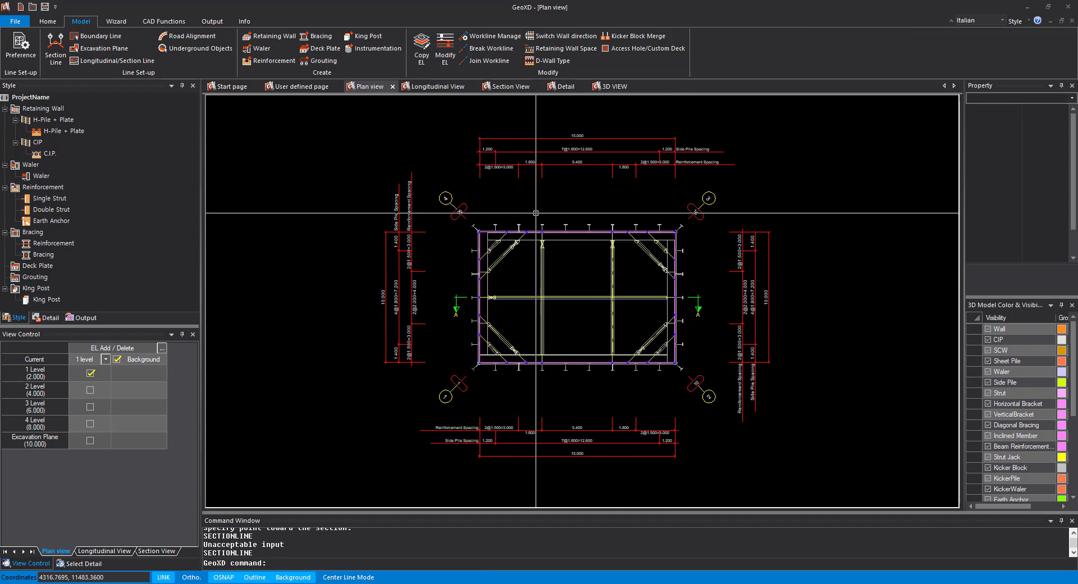
left_click(508, 88)
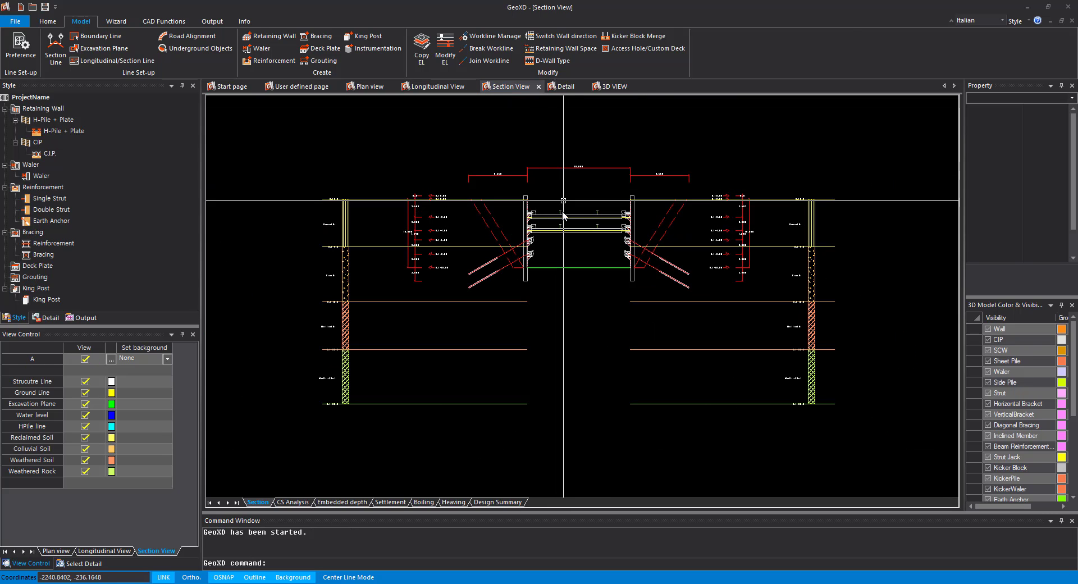
scroll(567, 167, "up", 1)
scroll(566, 167, "up", 5)
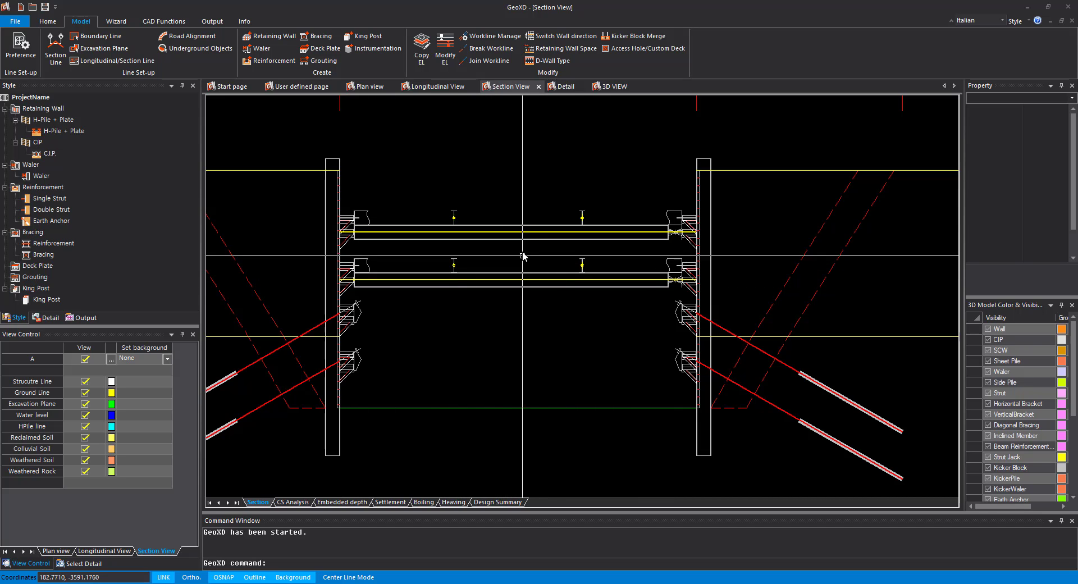
scroll(567, 169, "down", 3)
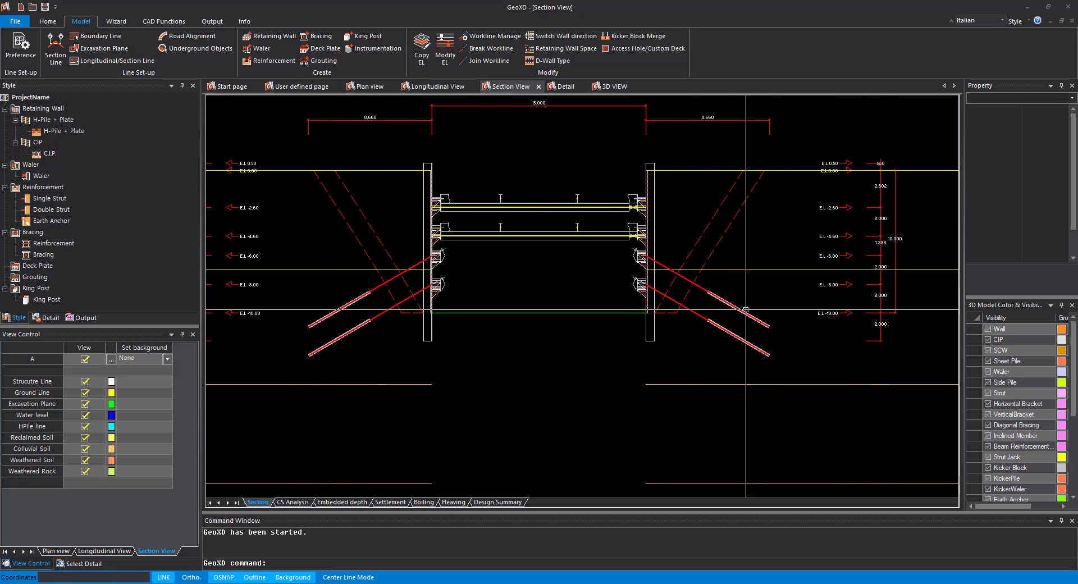
scroll(585, 278, "down", 5)
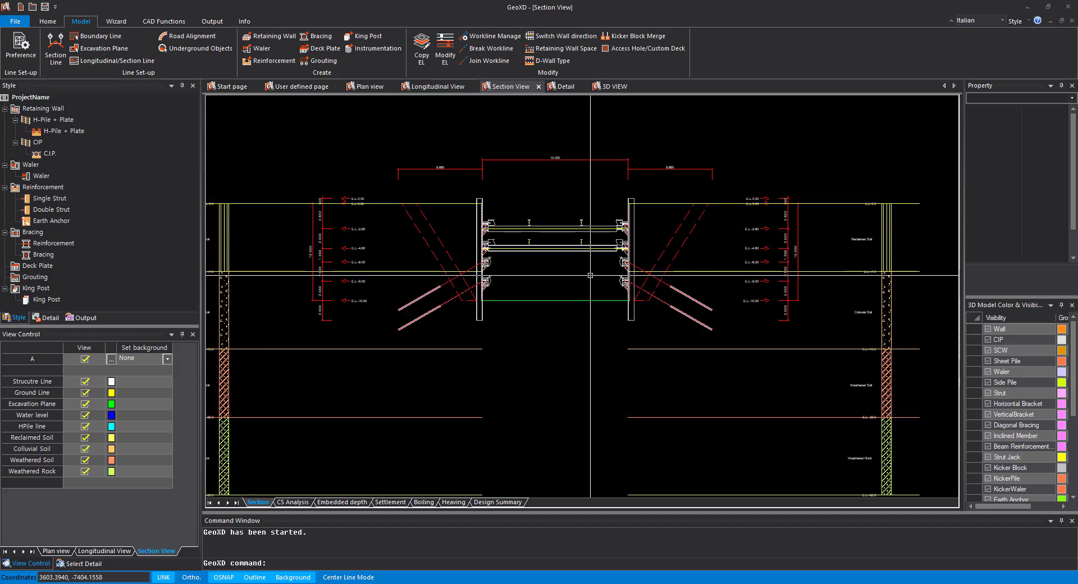
scroll(367, 192, "up", 4)
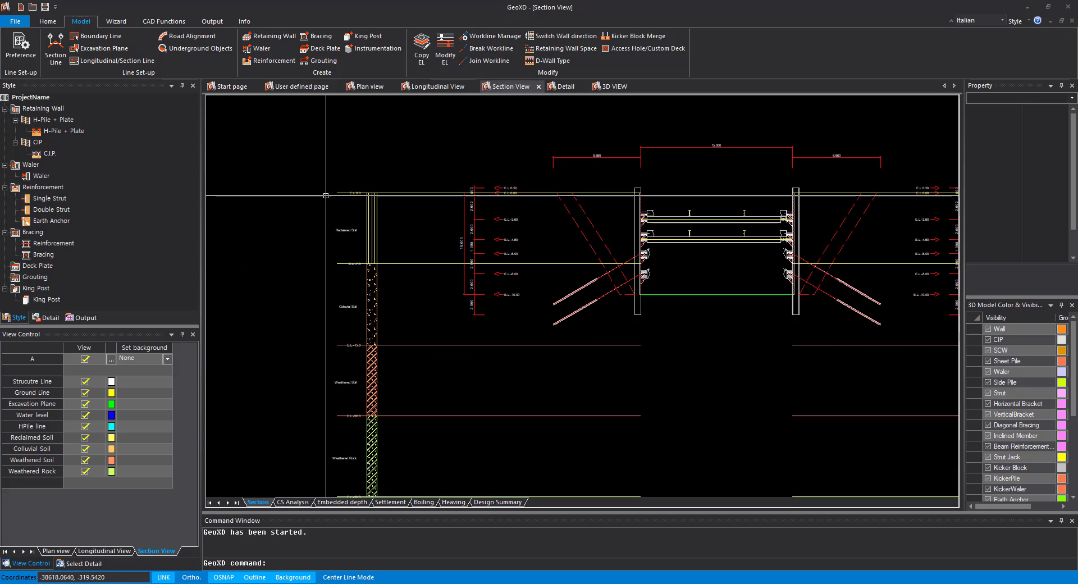
scroll(367, 192, "down", 2)
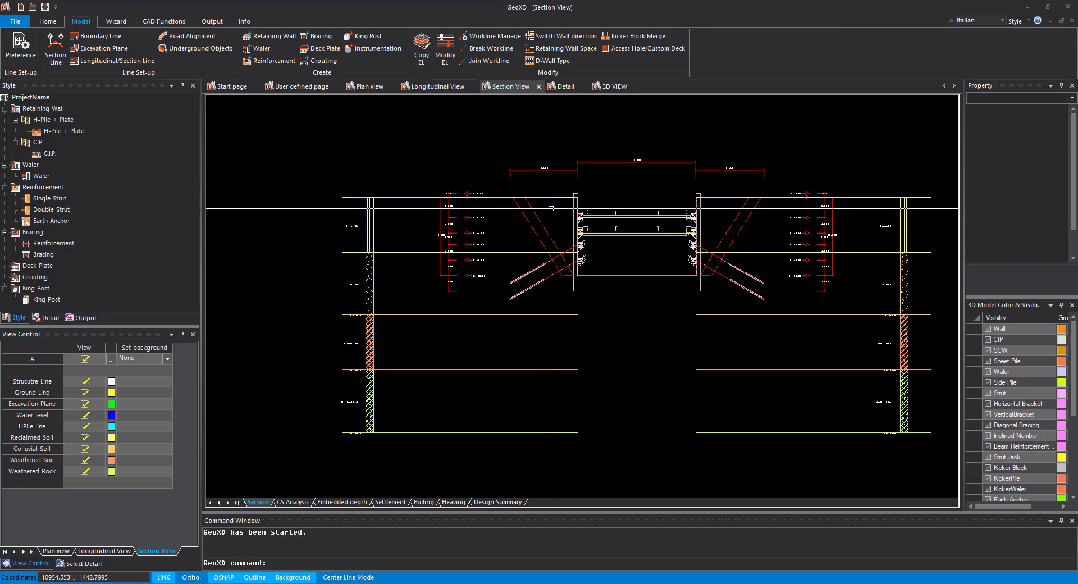
scroll(594, 226, "up", 4)
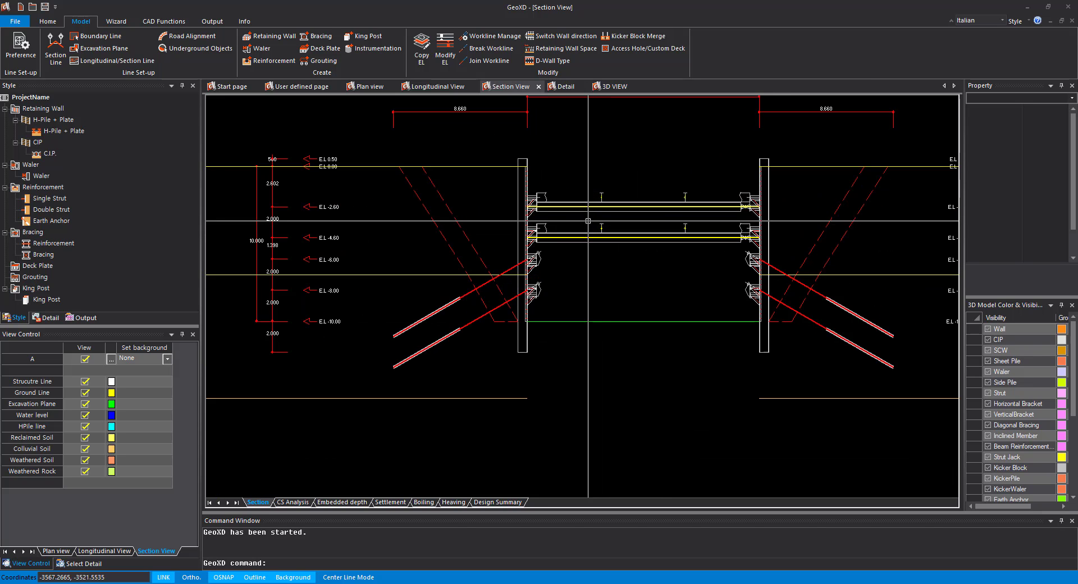
scroll(594, 226, "down", 5)
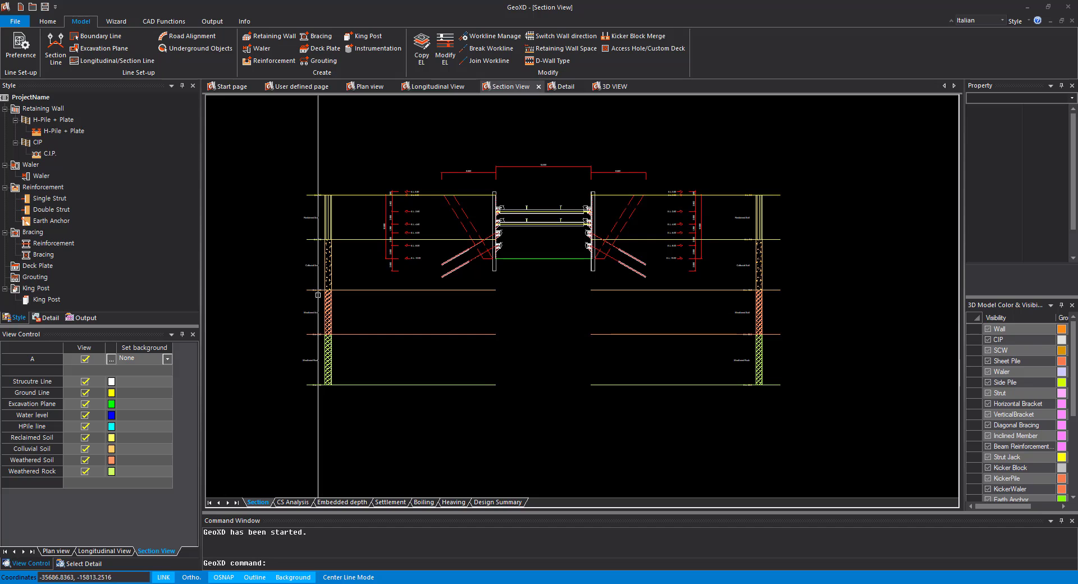
scroll(321, 325, "up", 4)
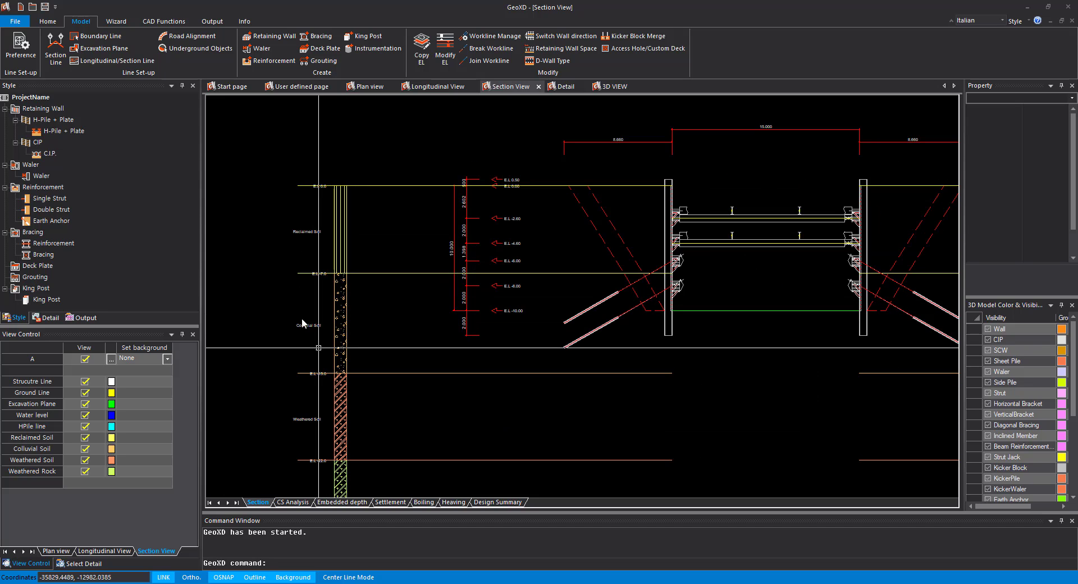
scroll(572, 261, "down", 5)
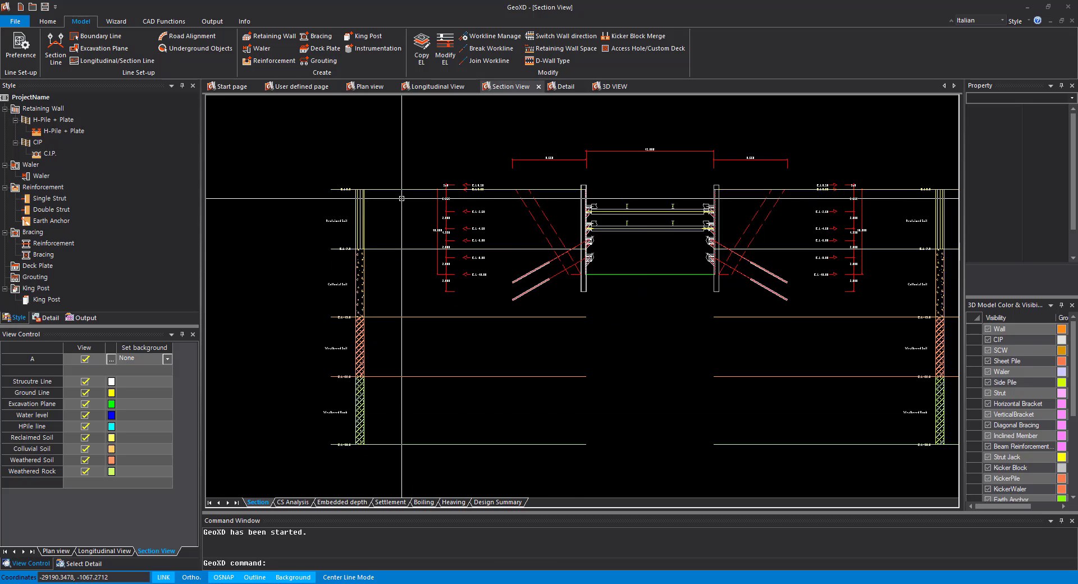
scroll(572, 219, "up", 3)
scroll(572, 219, "down", 2)
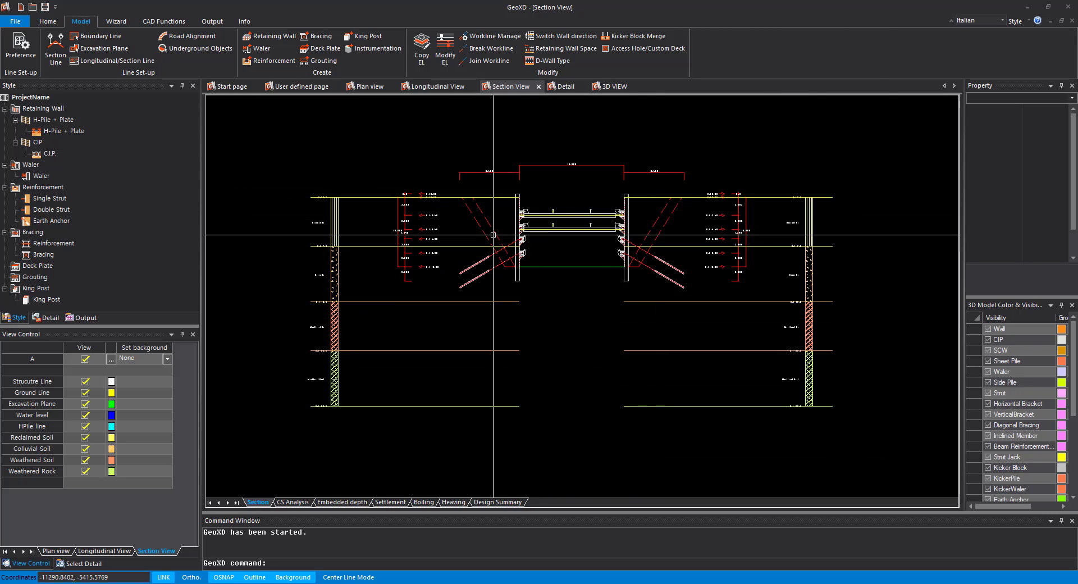
Step: Open the soil profile input from the plan view and check the Borehole-1 instructions in the PDF guide in Acrobat Reader
left_click(367, 87)
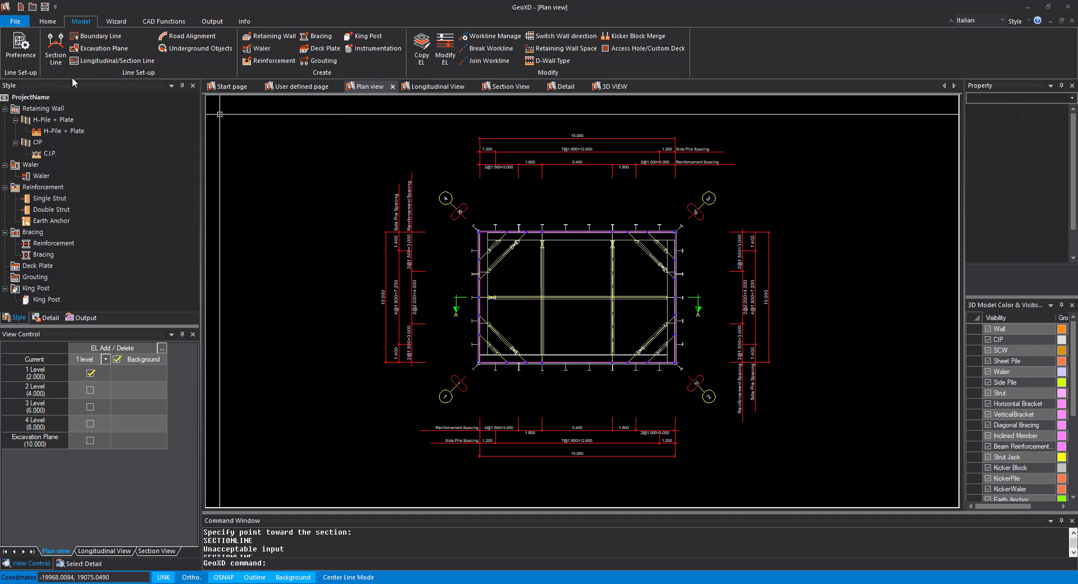
left_click(49, 21)
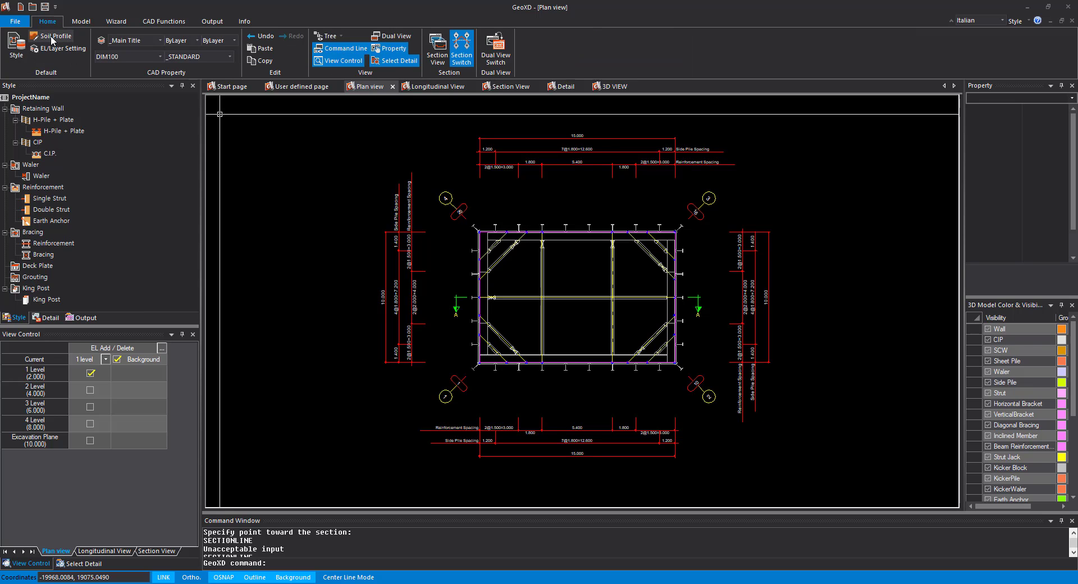
left_click(55, 38)
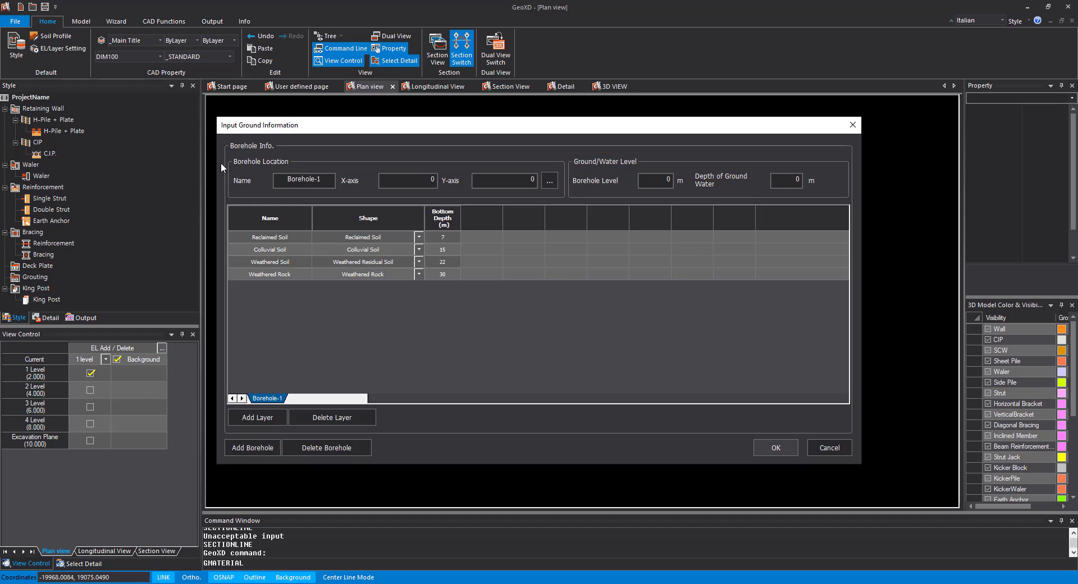
mouse_move(503, 127)
left_mouse_down()
mouse_move(660, 363)
mouse_move(739, 230)
mouse_move(689, 207)
mouse_move(753, 185)
mouse_move(708, 176)
mouse_move(715, 160)
mouse_move(814, 253)
mouse_move(782, 160)
left_mouse_up()
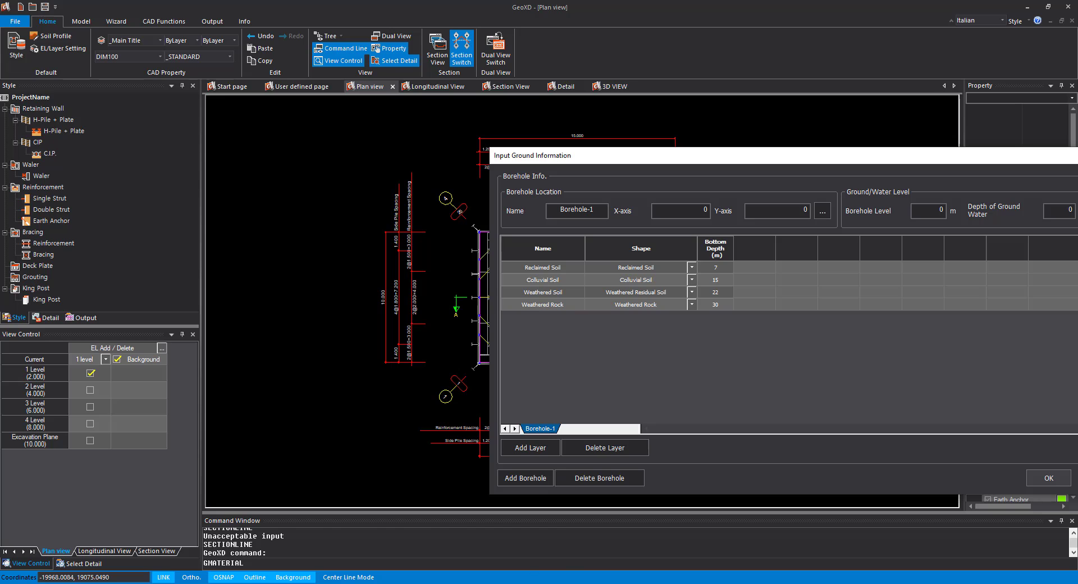
mouse_move(533, 581)
left_click(511, 545)
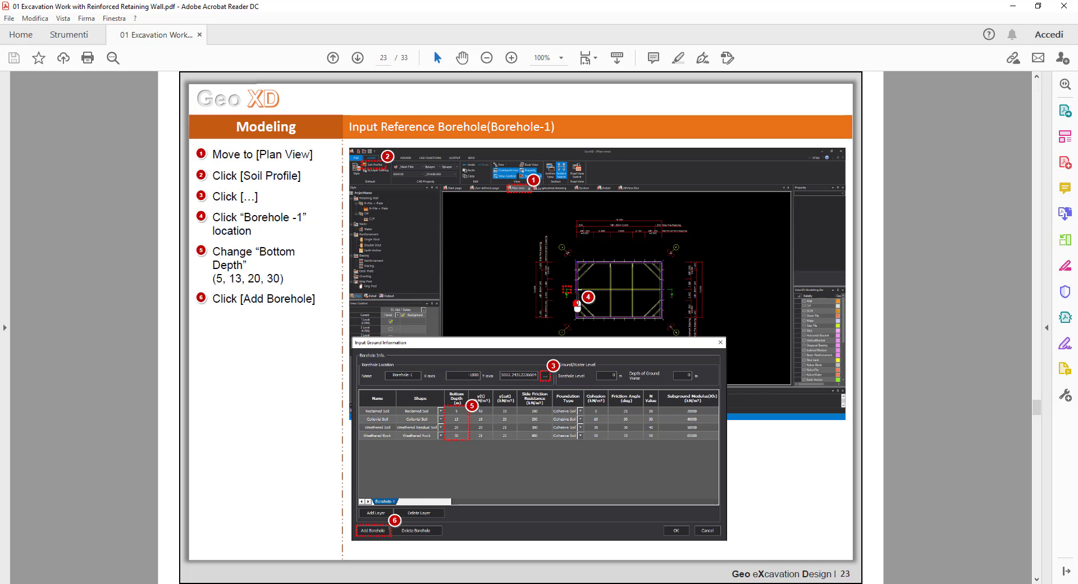
key("alt+Tab")
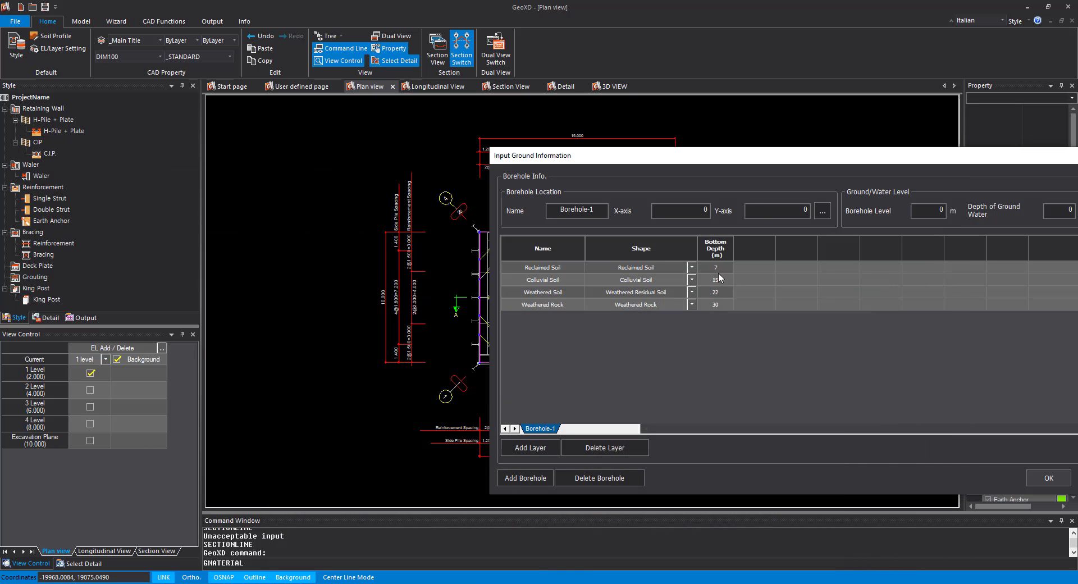
Step: Set Borehole-1's first three bottom depths to 5, 13 and 20 m and locate it at section line A's left end (-1800, 5000)
left_click(721, 268)
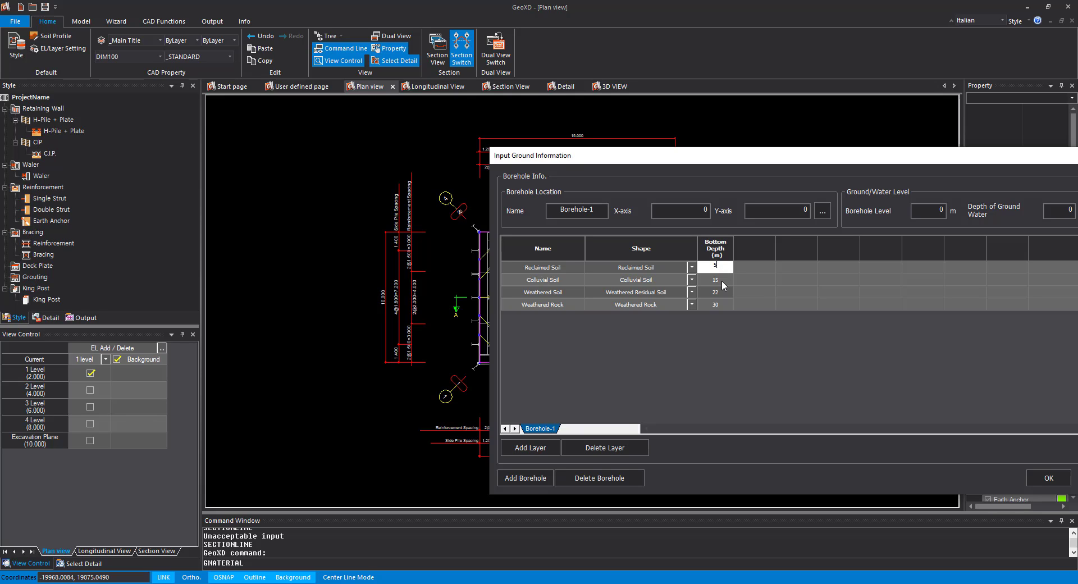
left_click(720, 280)
type("1")
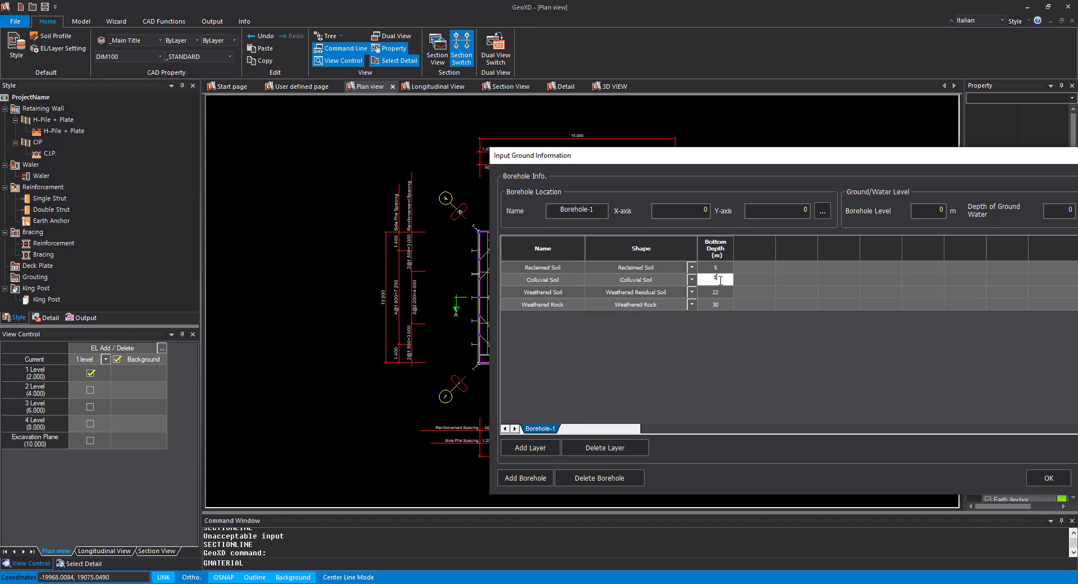
type("3")
left_click(724, 293)
left_click(722, 292)
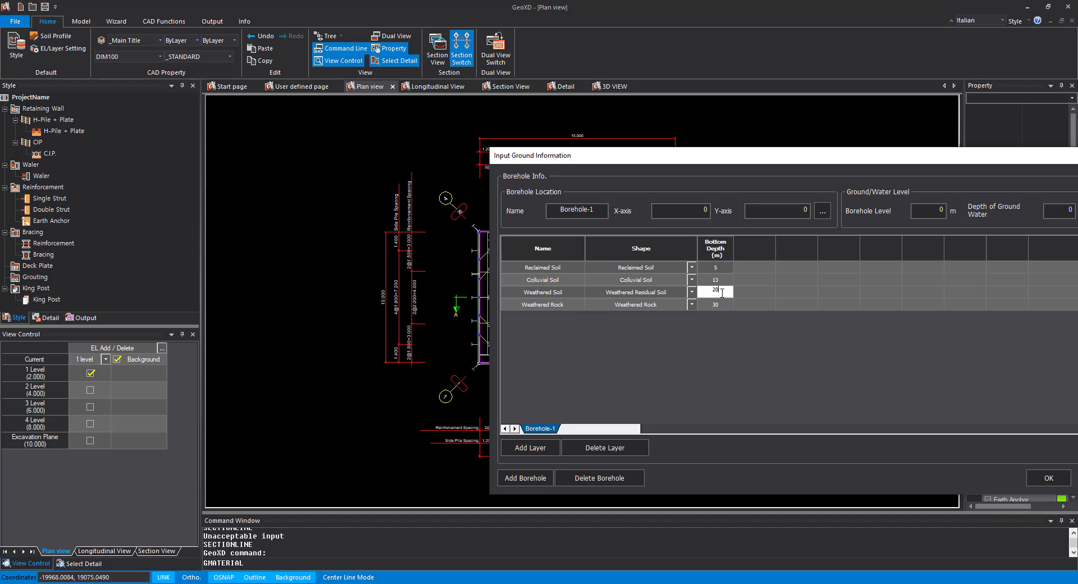
type("20")
left_click(724, 305)
left_click(828, 214)
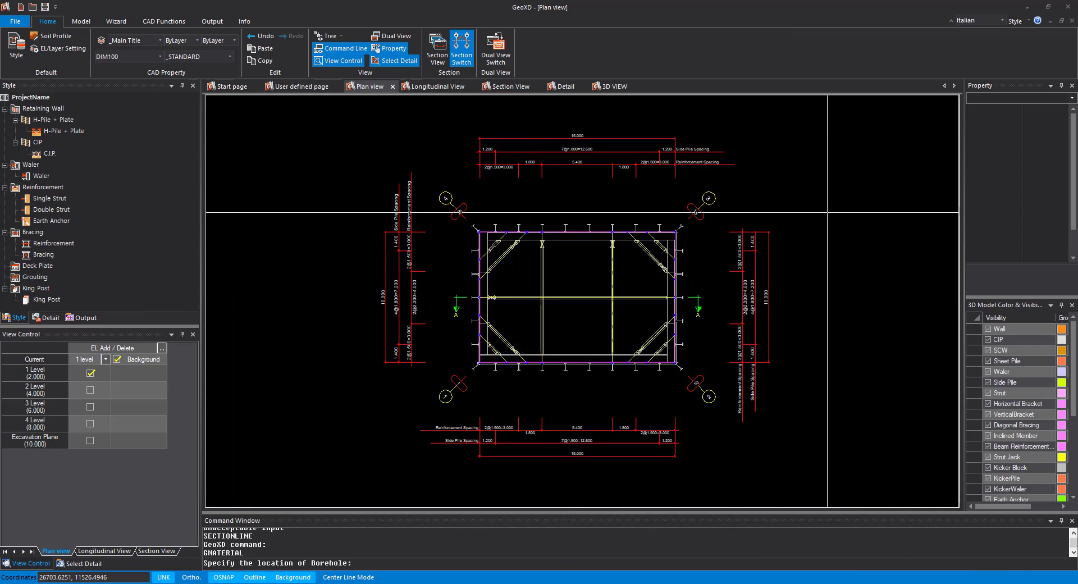
left_click(454, 298)
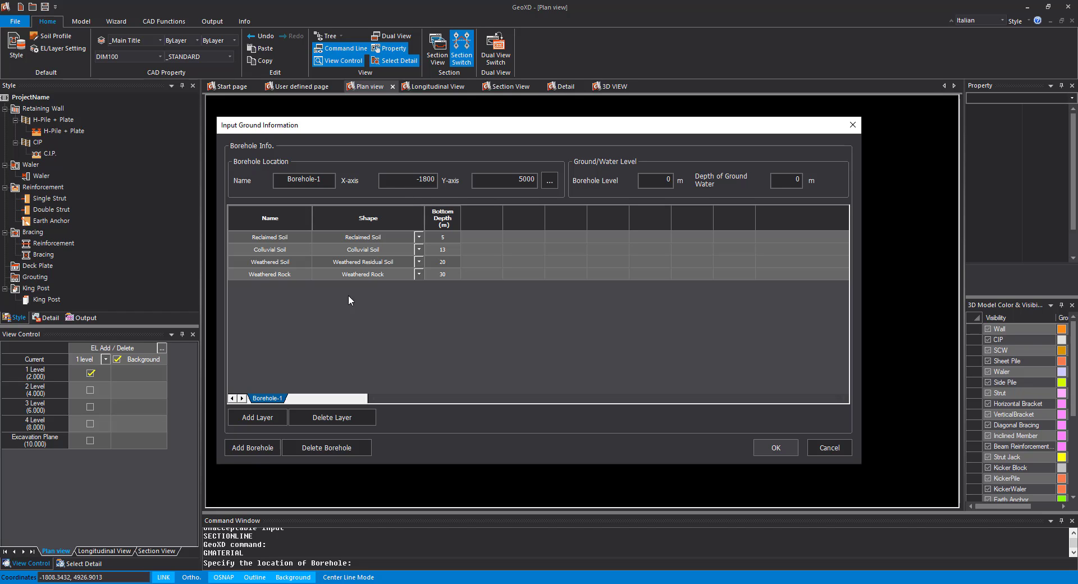
Step: Add Borehole-2 and locate it at the right end of section line A (16900, 5000)
left_click(254, 450)
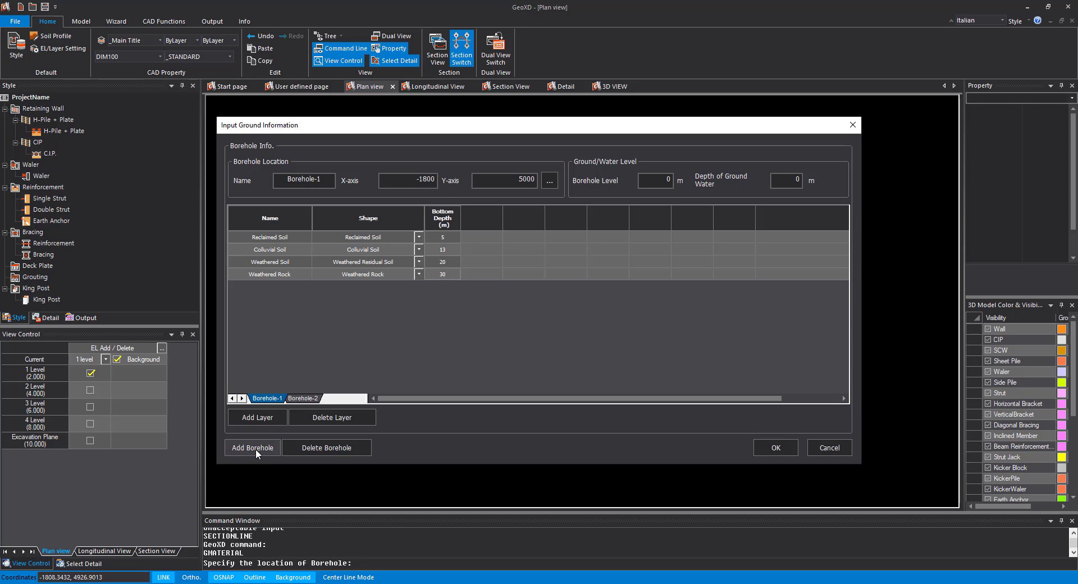
left_click(302, 398)
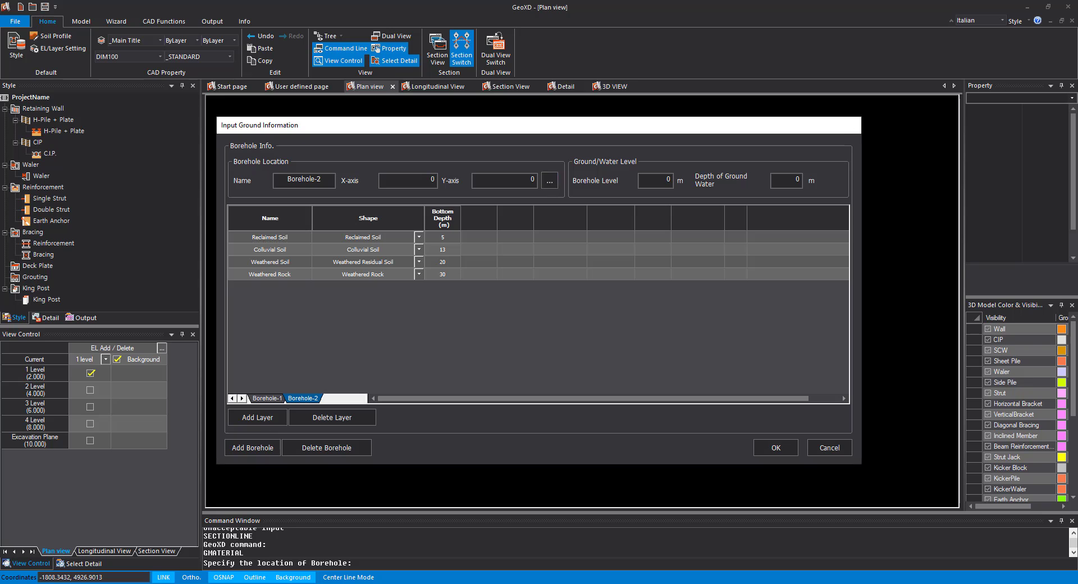
left_click(549, 181)
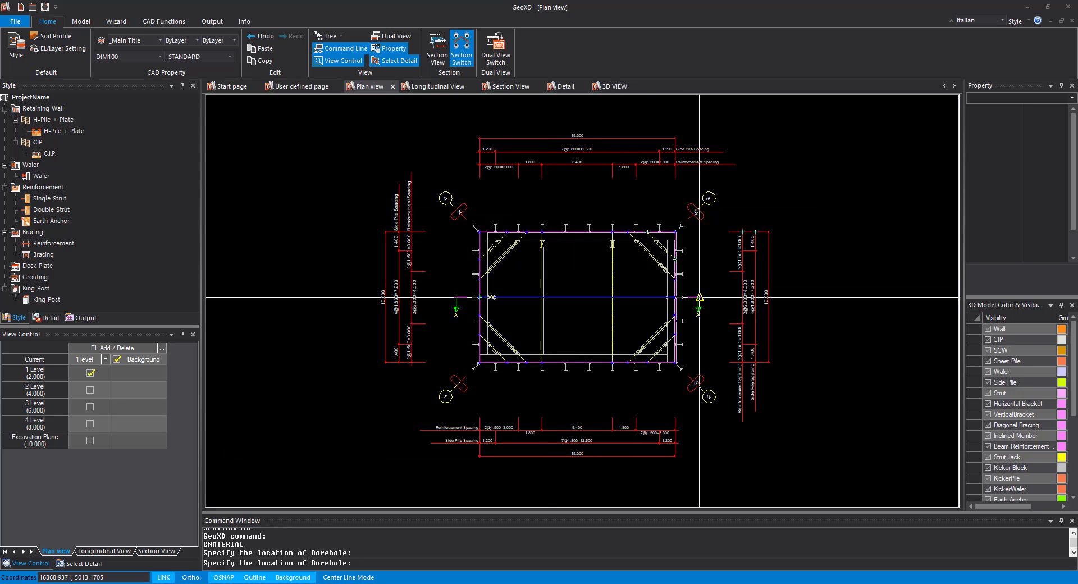
left_click(699, 297)
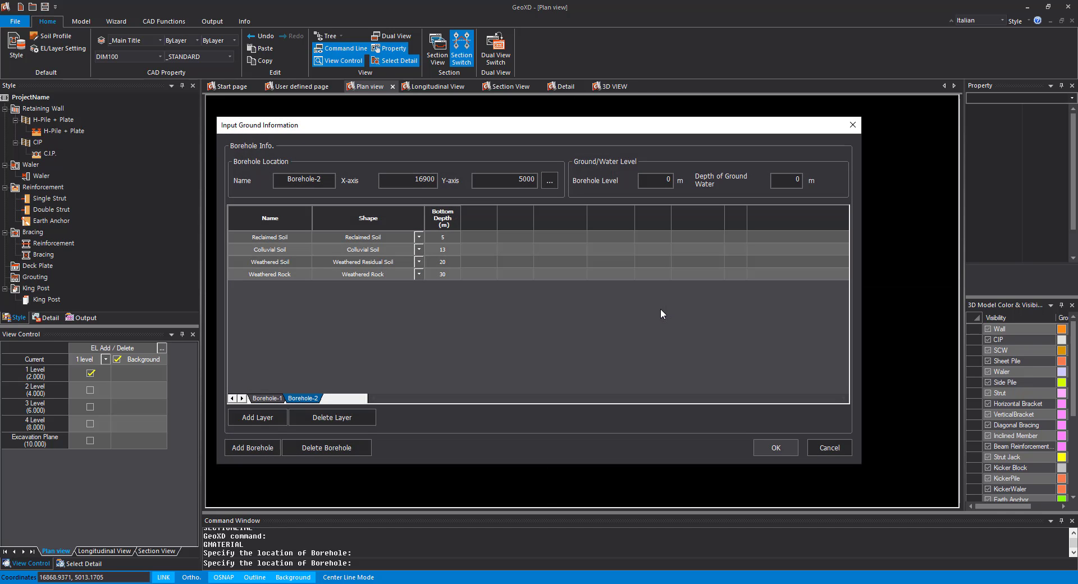
Step: Following the PDF guide, set Borehole-2's bottom depths to 7, 15, 22 and 30 m and accept the ground information
key("alt+Tab")
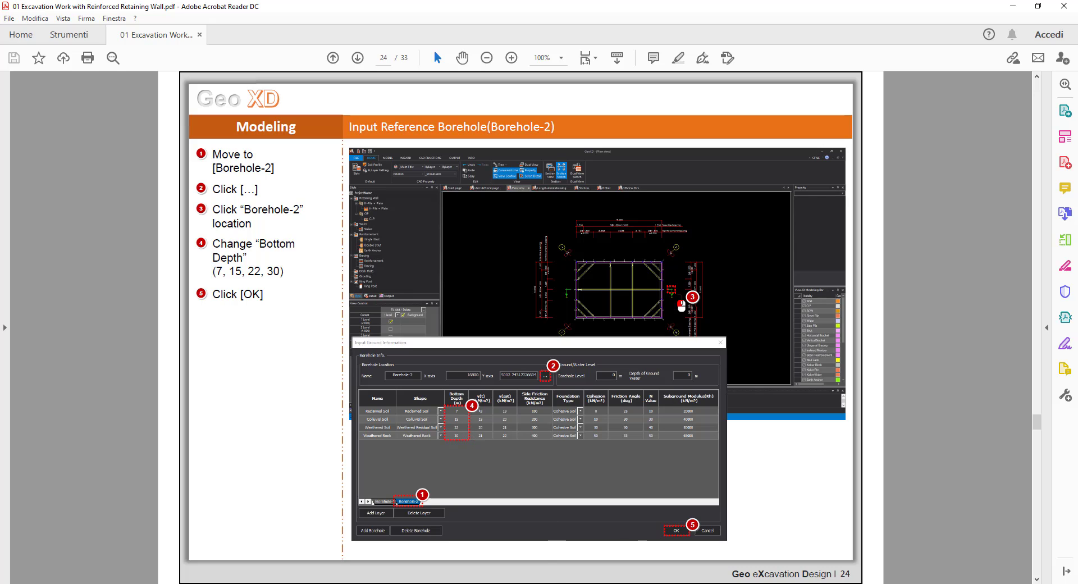
key("alt+Tab")
left_click(444, 241)
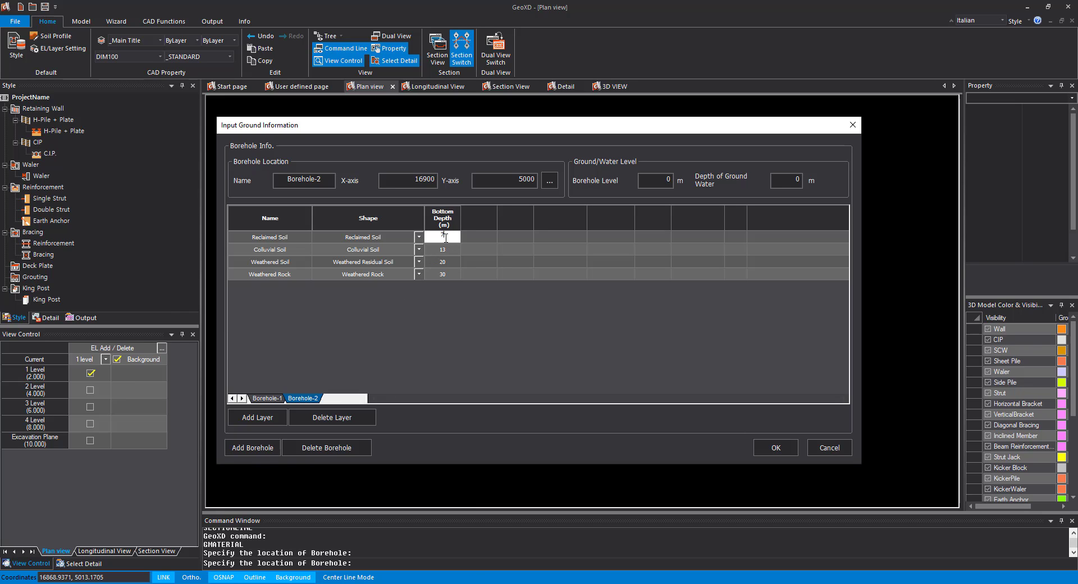
left_click(442, 253)
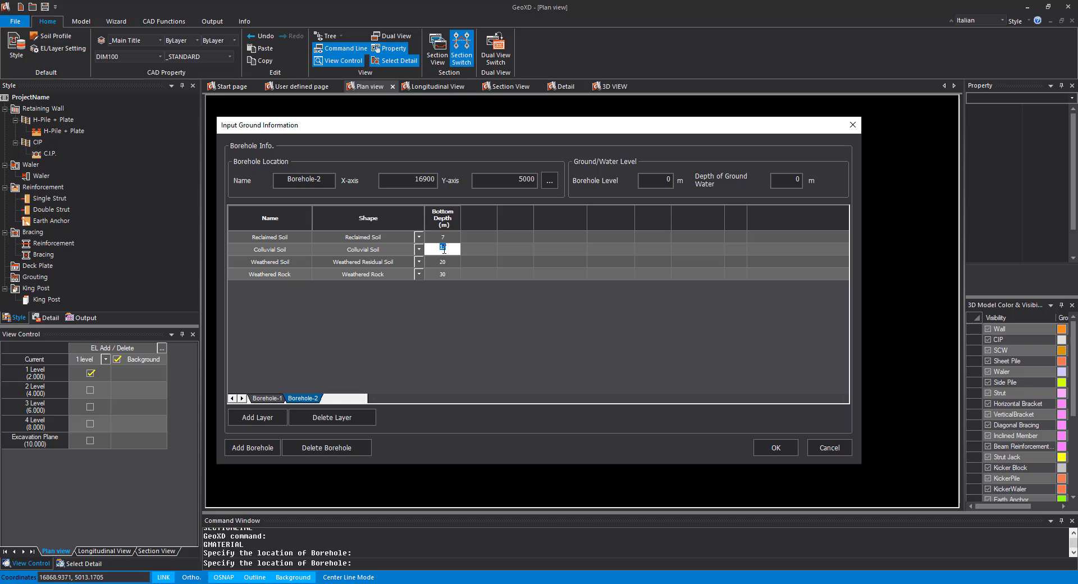
left_click(450, 266)
type("22")
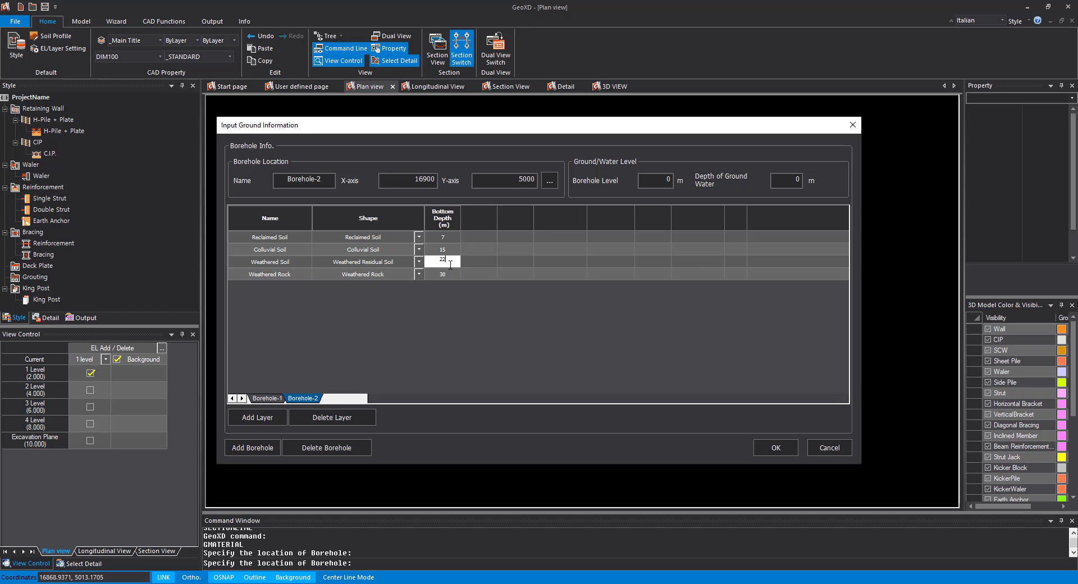
left_click(447, 275)
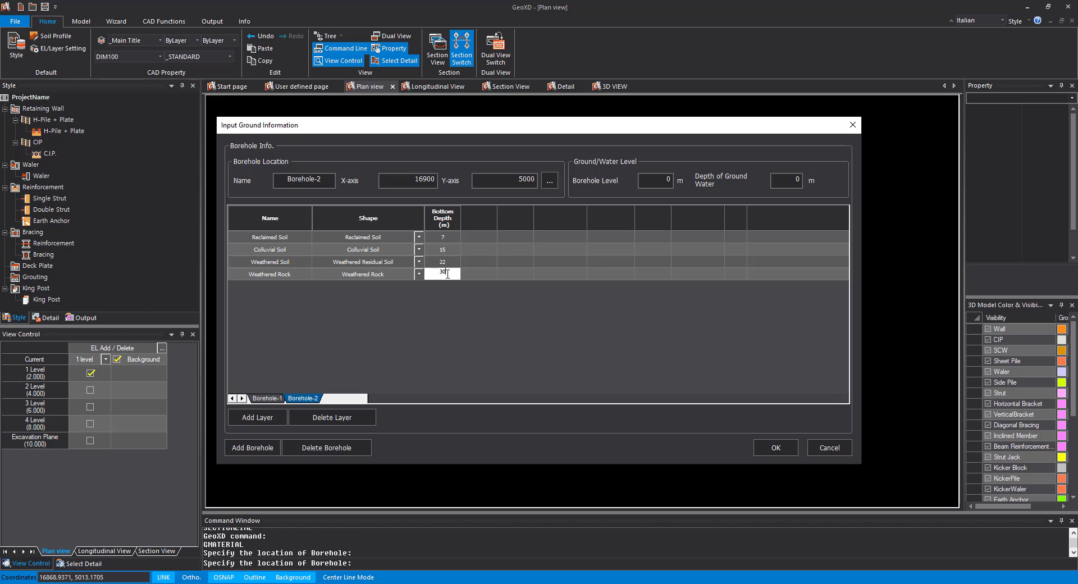
left_click(453, 264)
left_click(776, 448)
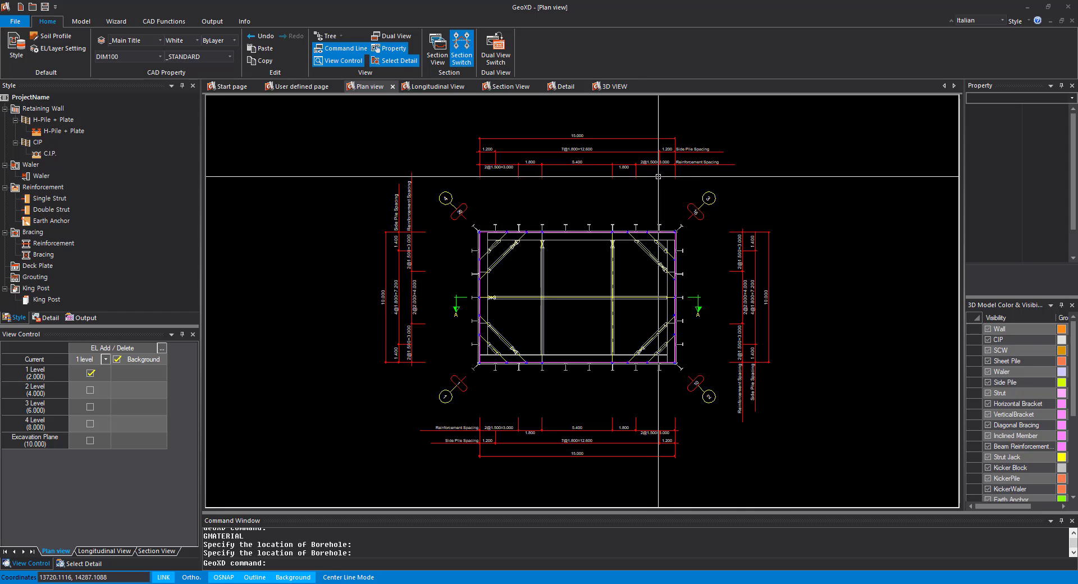
Step: Regenerate the 3D model of the excavation in the 3D view and look it over from another angle
left_click(616, 87)
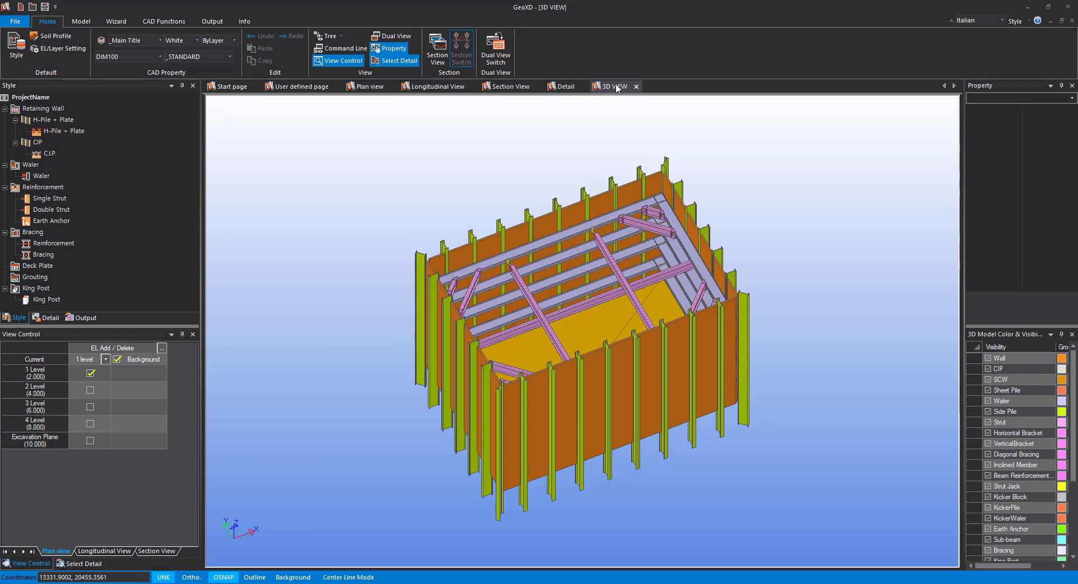
right_click(611, 258)
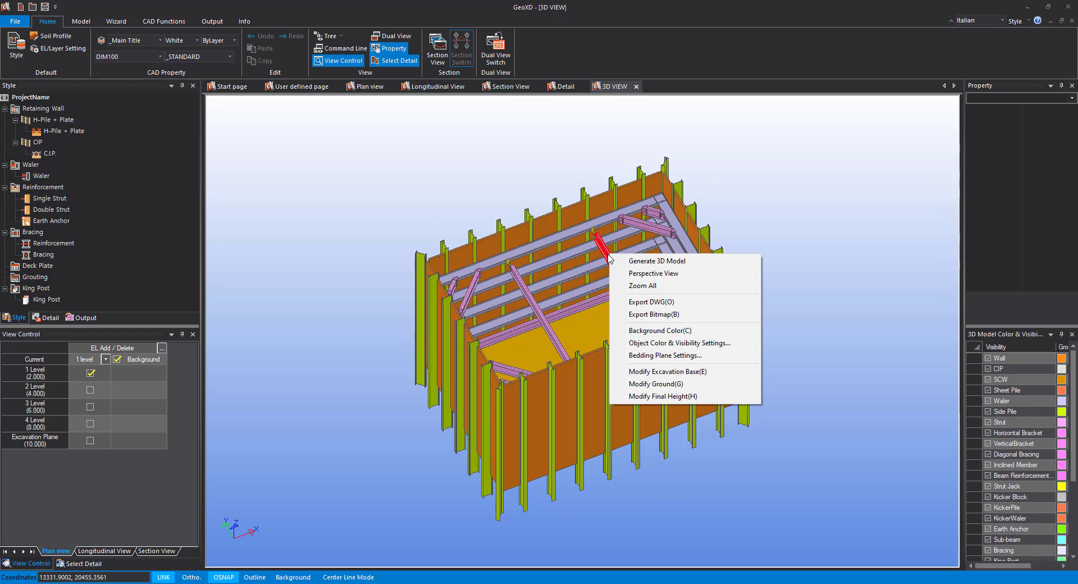
left_click(661, 262)
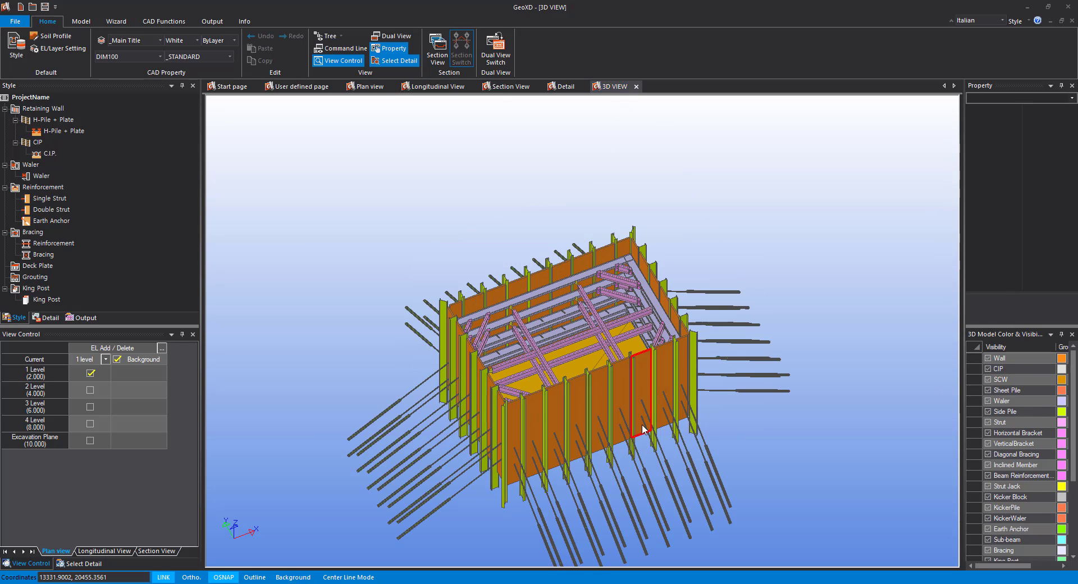
middle_click_drag(628, 423, 562, 359)
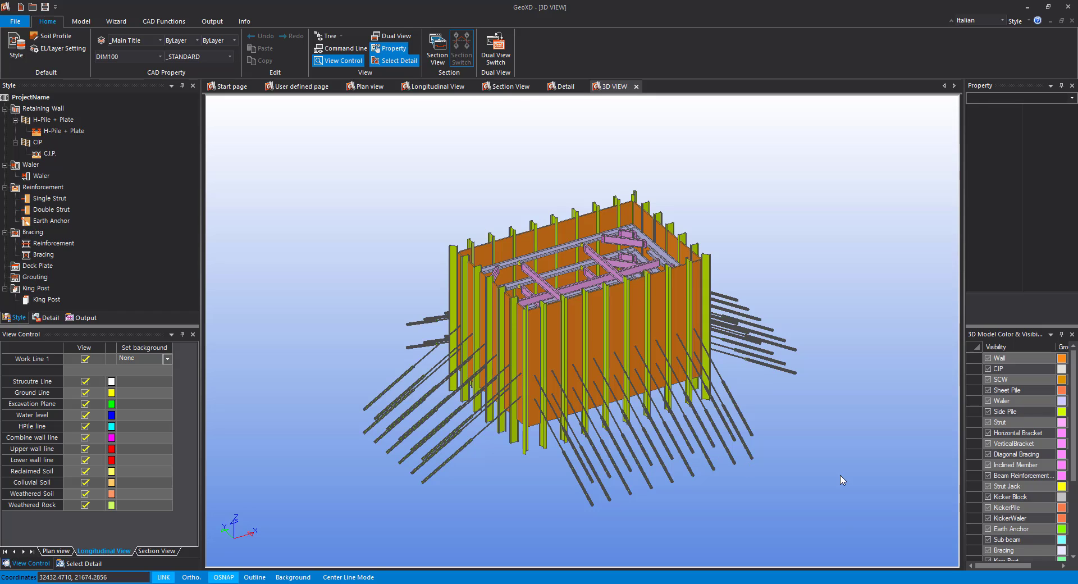
Step: Set the bedding planes to horizontal/vertical boundary distances of 20 m, with selected stratum, borehole location, contour color and excavation area removal enabled
right_click(785, 233)
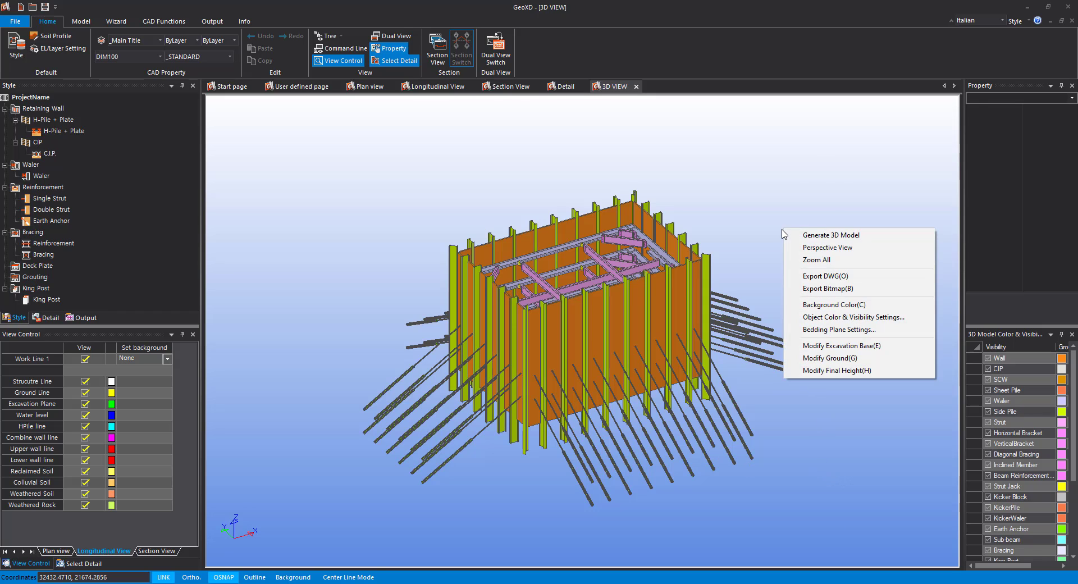
left_click(841, 332)
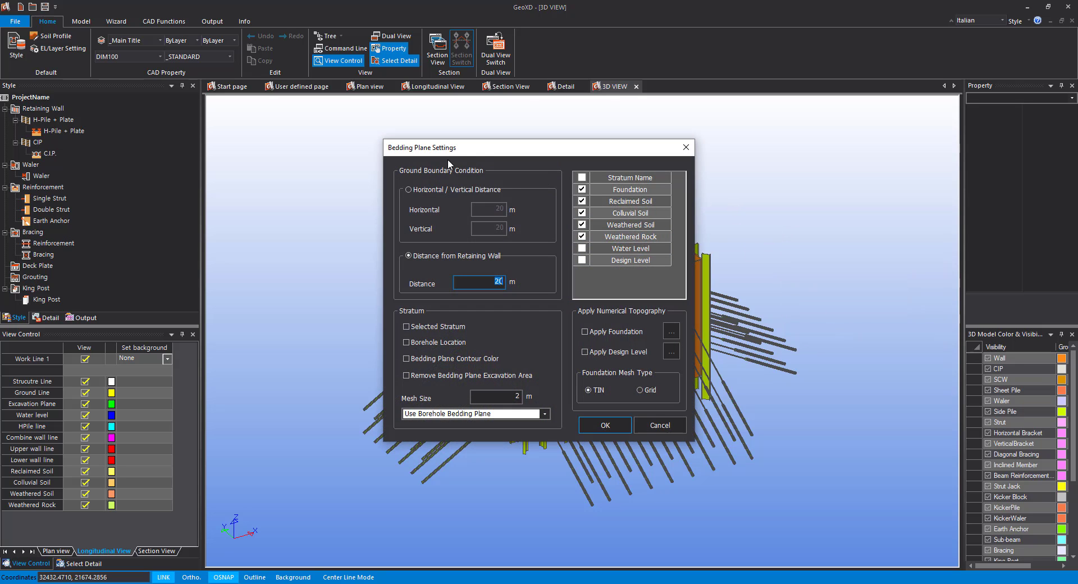
left_click_drag(447, 160, 179, 104)
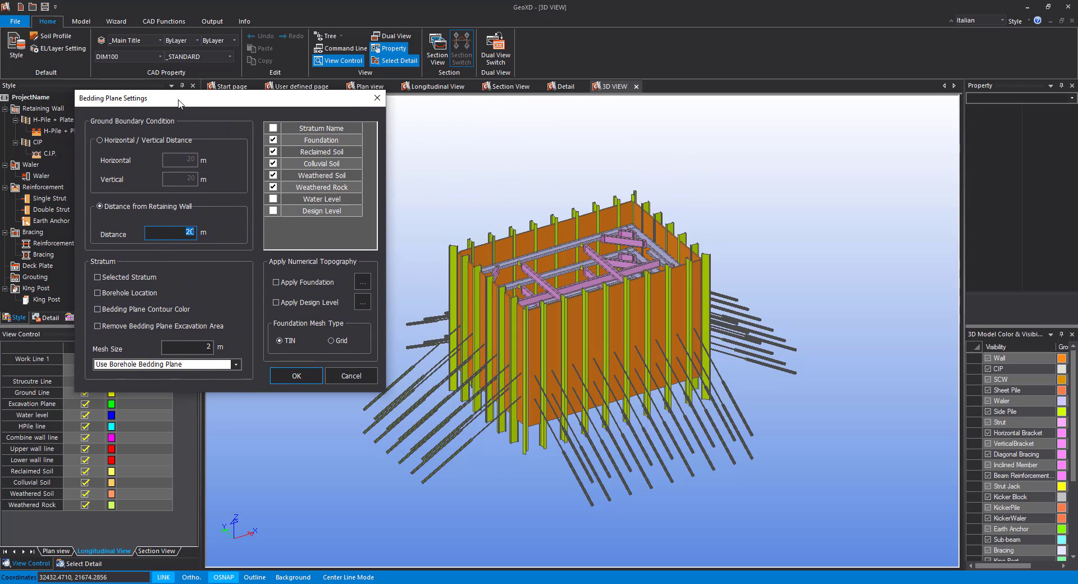
left_click(97, 139)
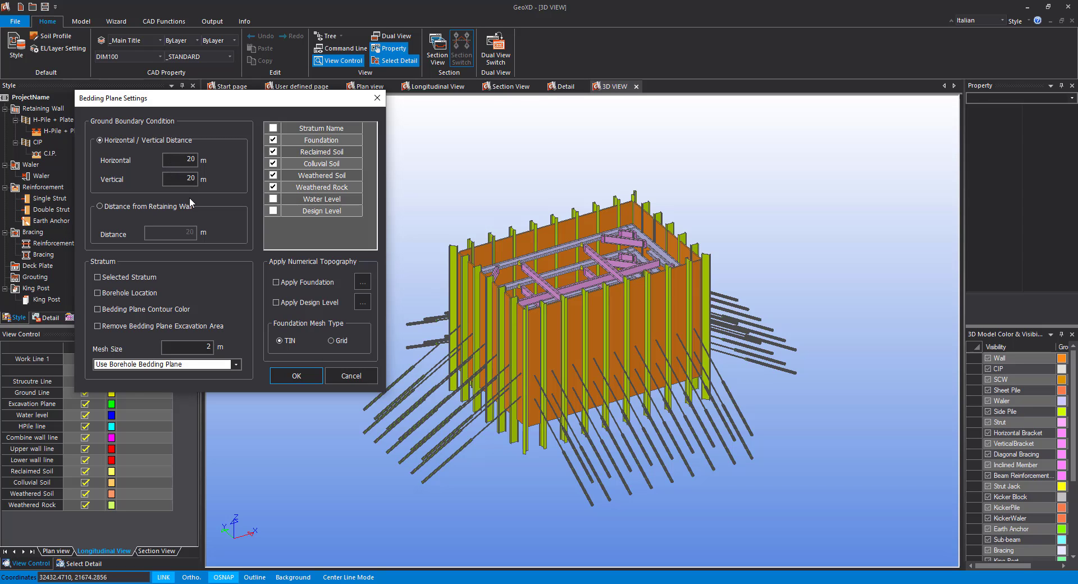
left_click(97, 277)
left_click(98, 293)
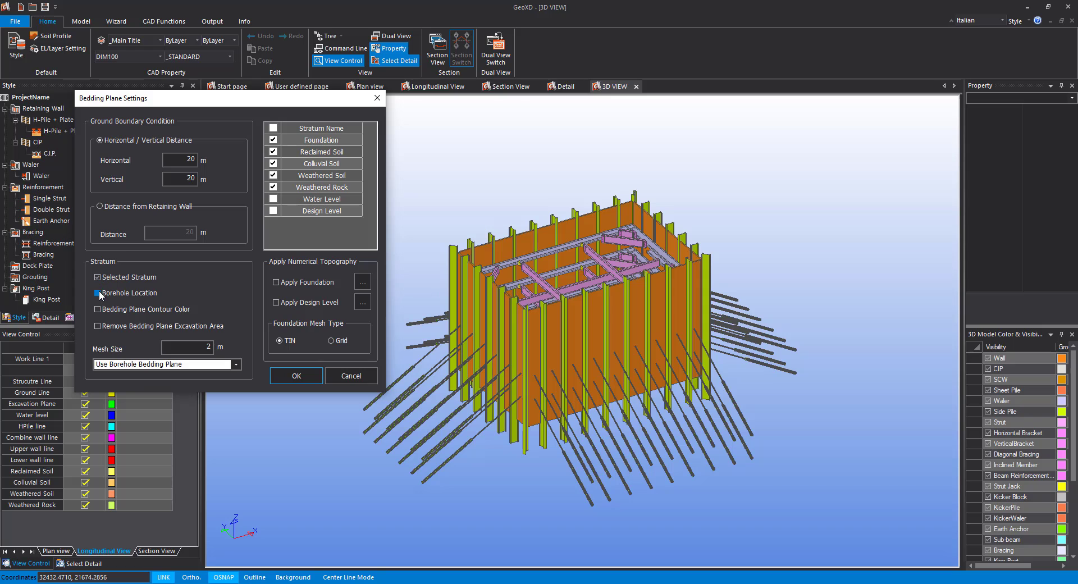
left_click(98, 325)
left_click(294, 383)
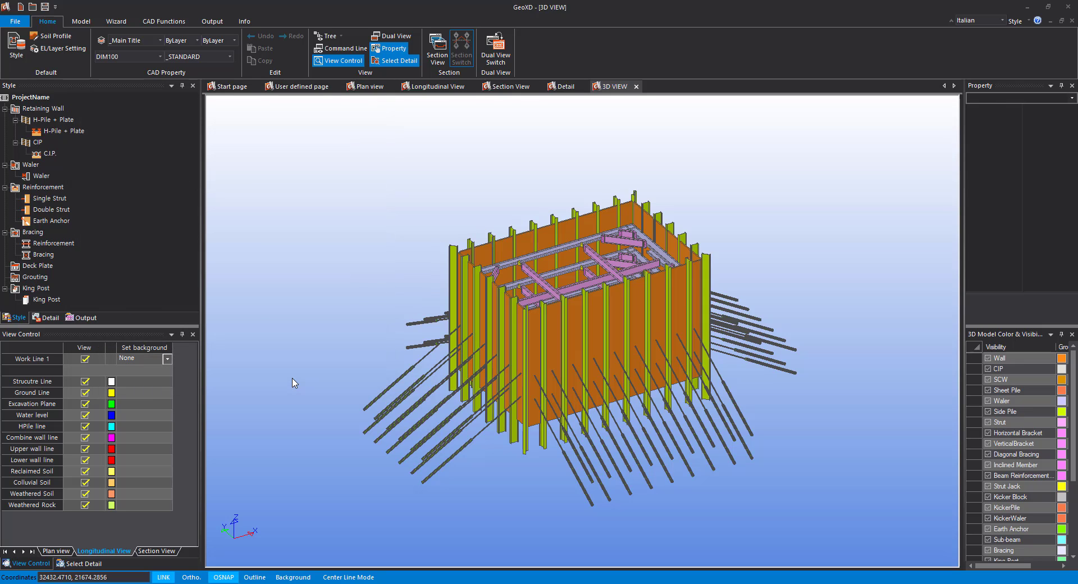
Step: Regenerate the 3D model with the bedding planes and examine the soil layers and boreholes around the excavation
right_click(741, 276)
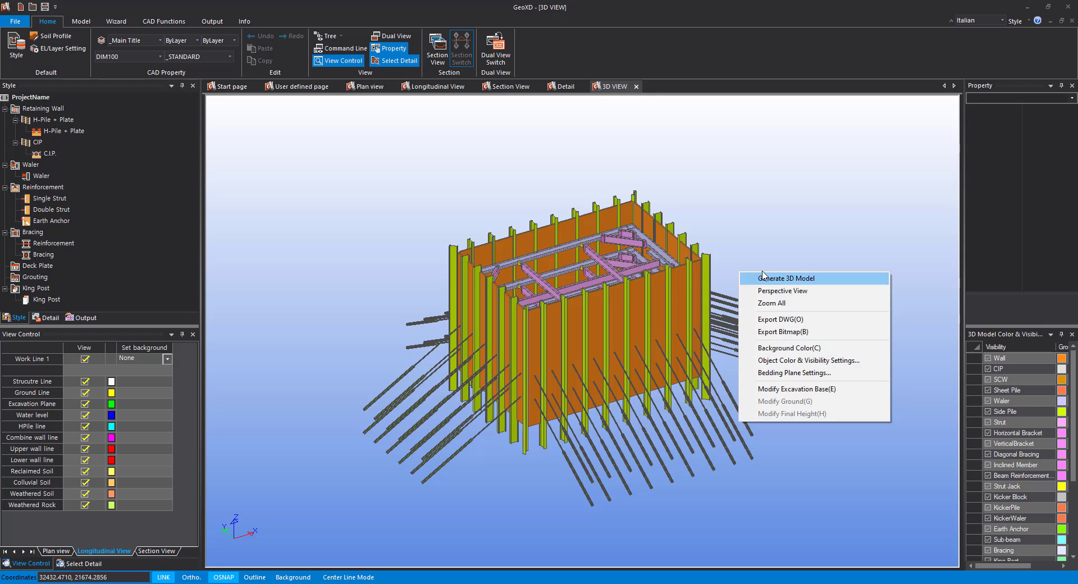
left_click(780, 279)
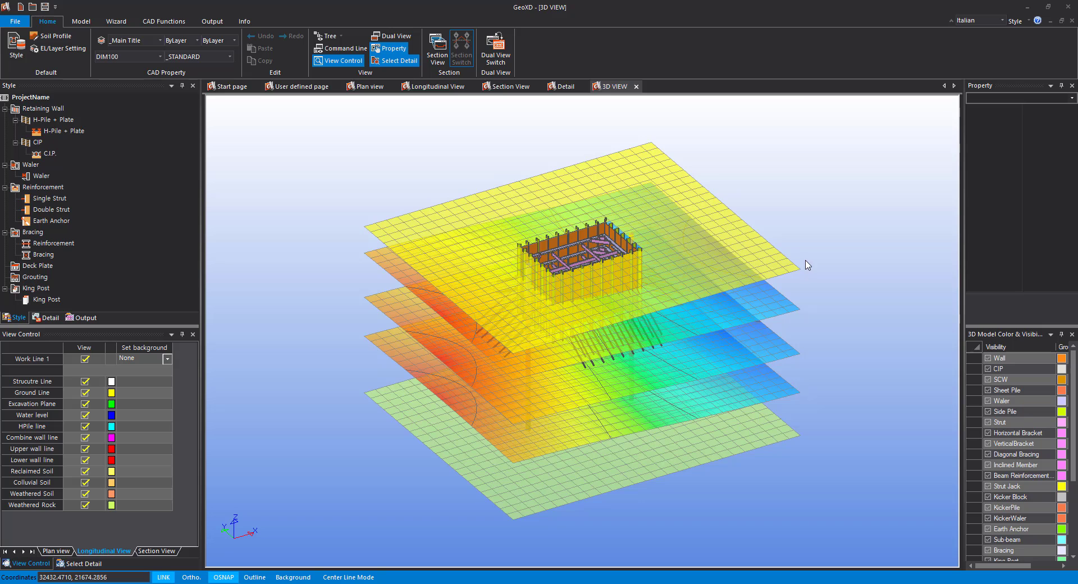
right_click(794, 233)
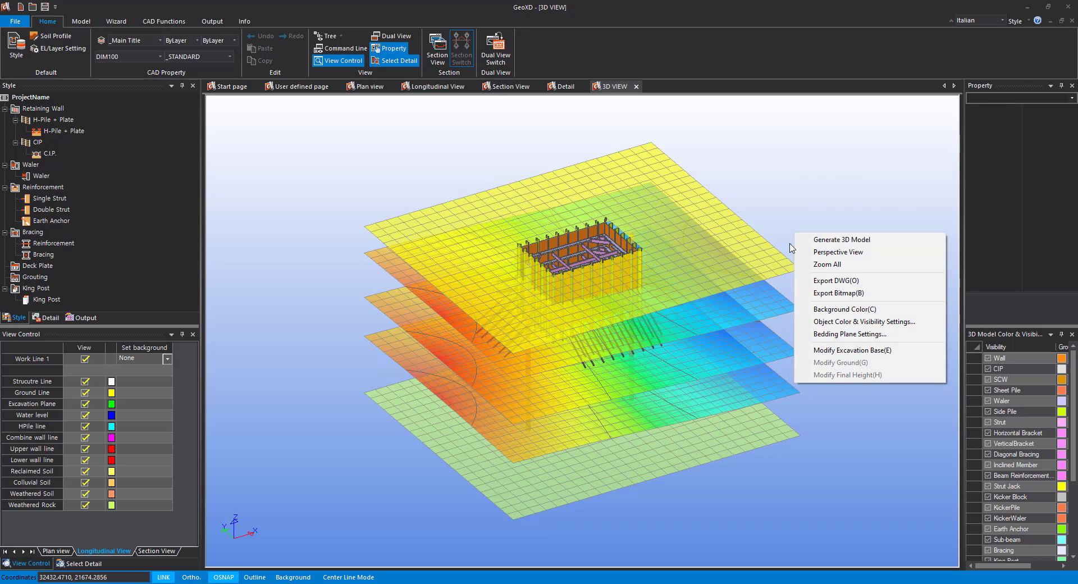
left_click(786, 196)
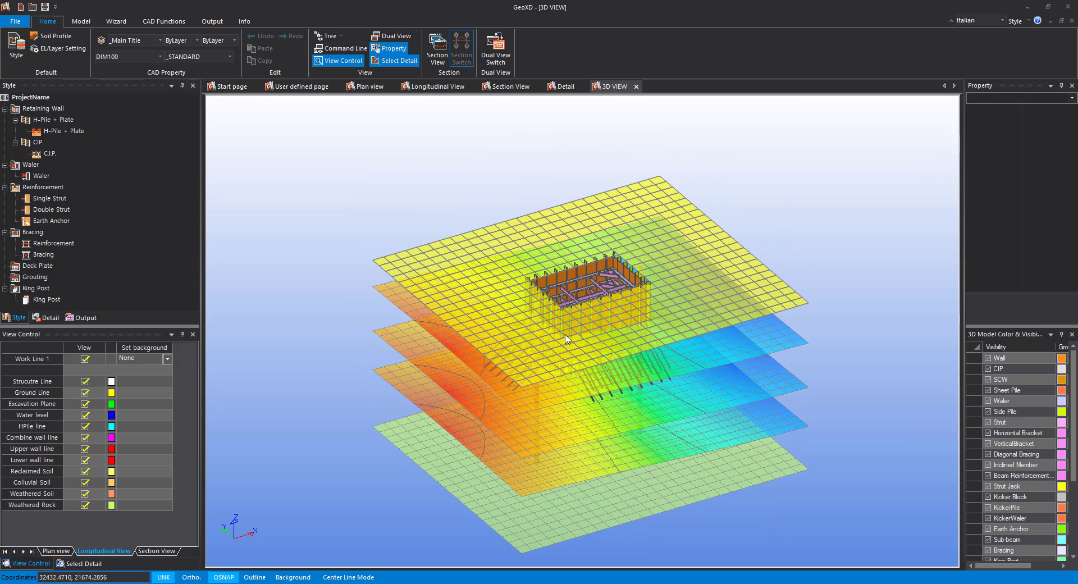
middle_click_drag(566, 336, 532, 274)
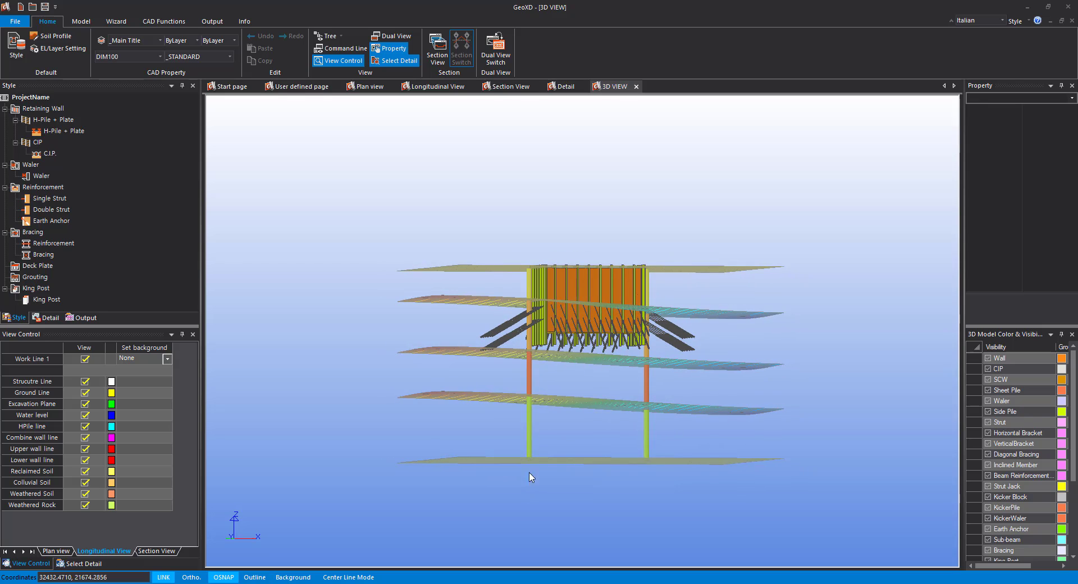
middle_click_drag(551, 351, 554, 327)
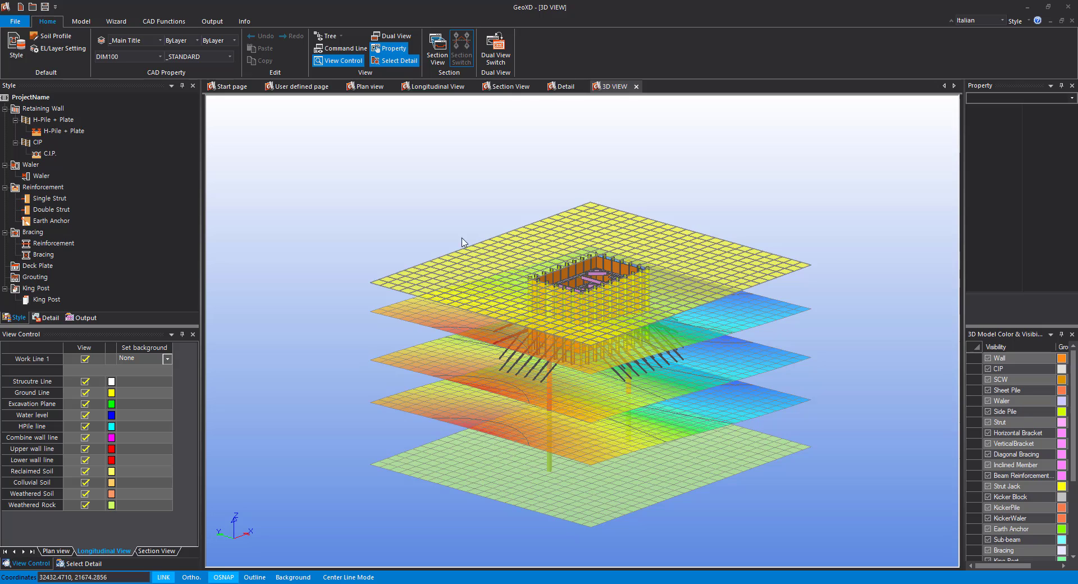
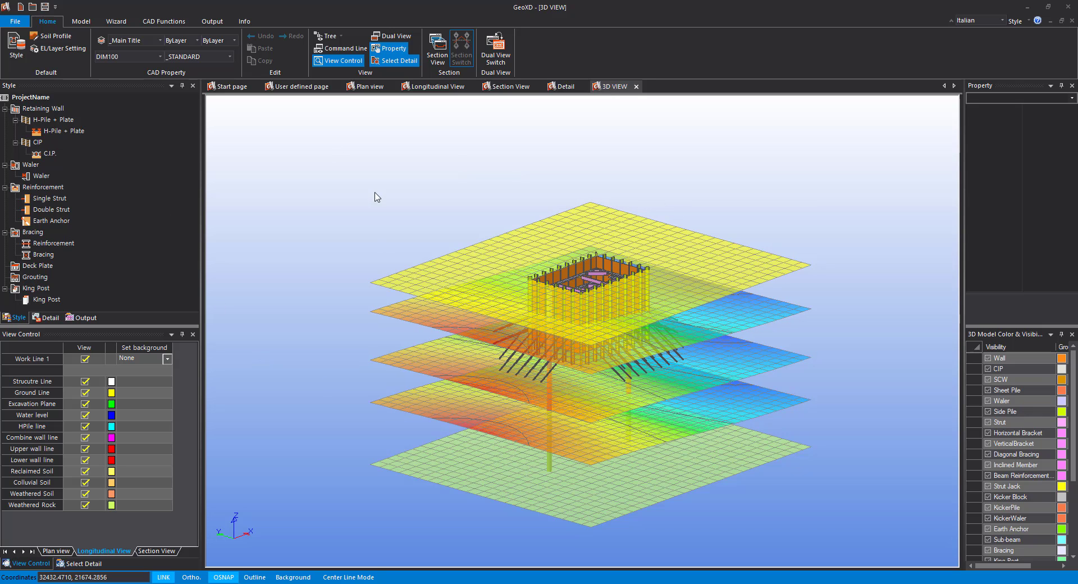
Step: Transfer the soil layers from the 3D model to the 2D longitudinal view and check the layer lines
left_click(441, 87)
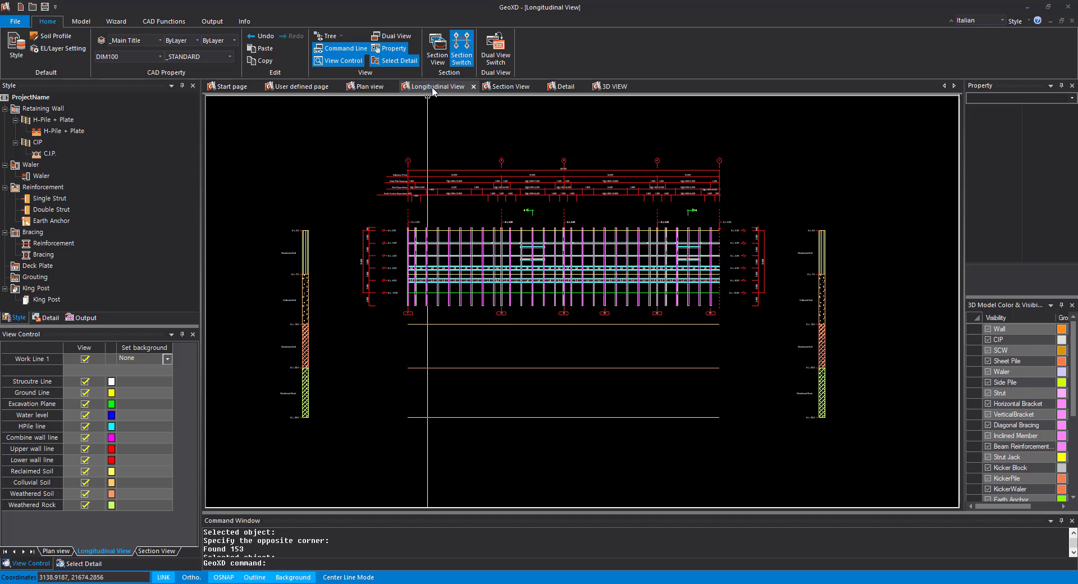
left_click(82, 22)
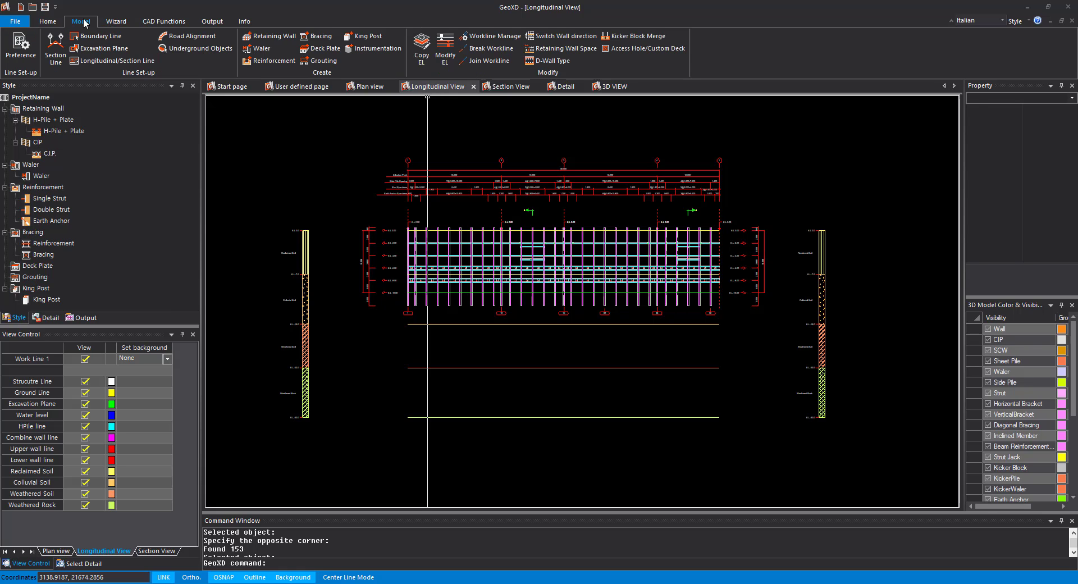
left_click(118, 23)
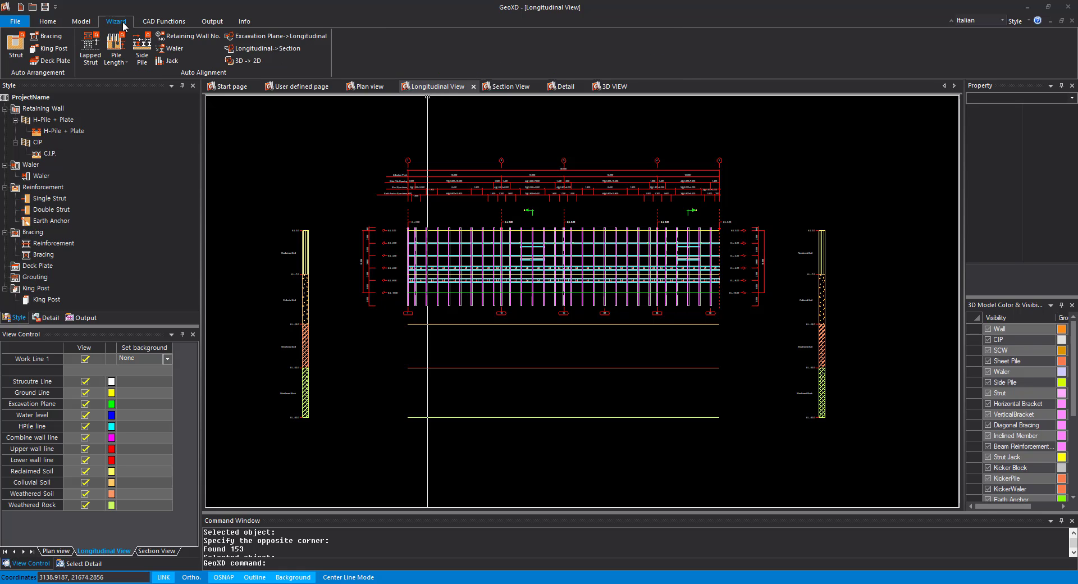
left_click(244, 60)
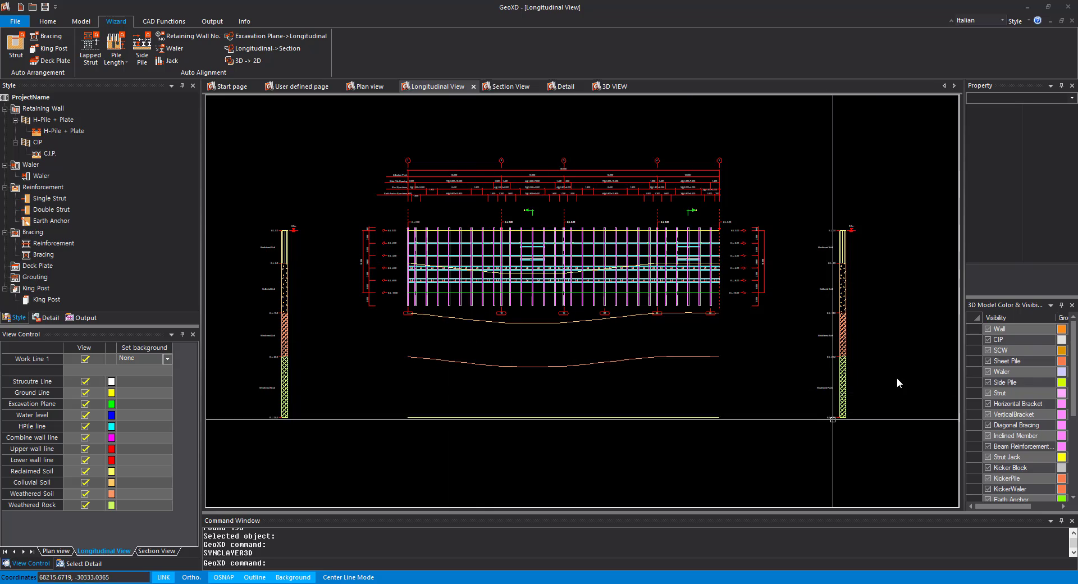
scroll(527, 251, "up", 3)
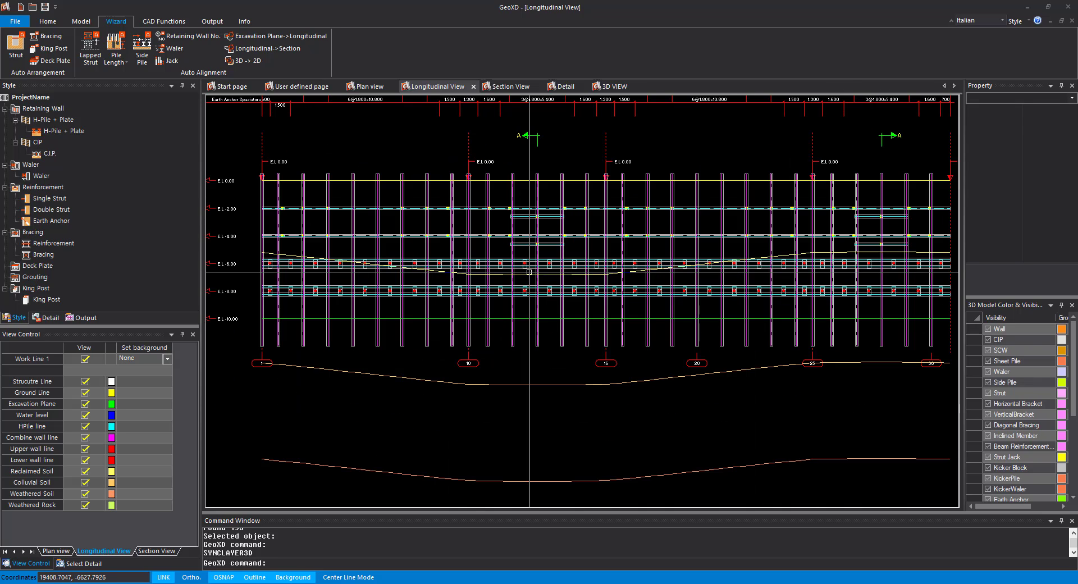
scroll(516, 261, "down", 2)
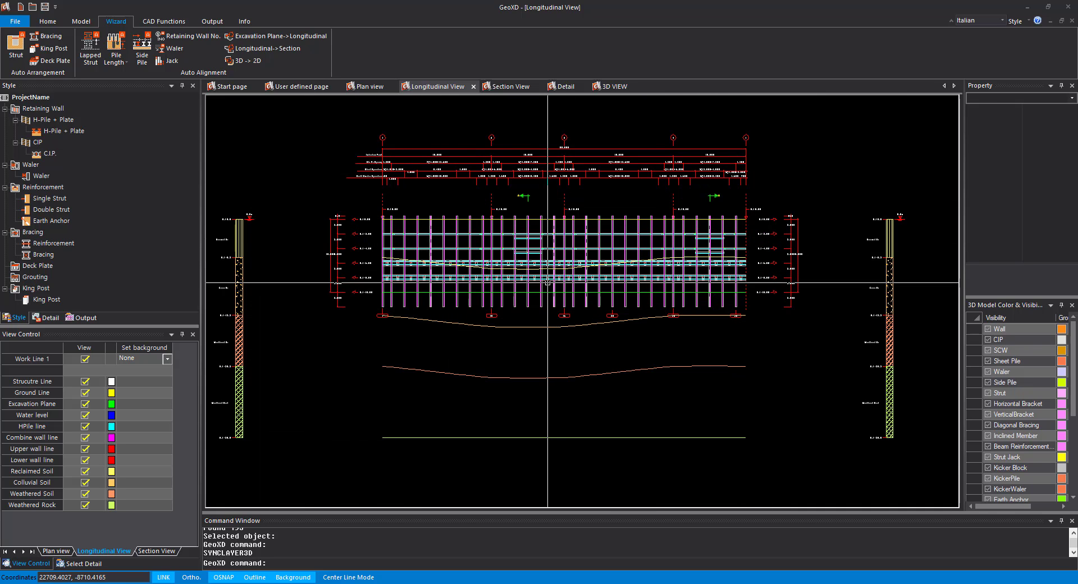
Step: Update the section view's soil layers from the longitudinal view
left_click(501, 88)
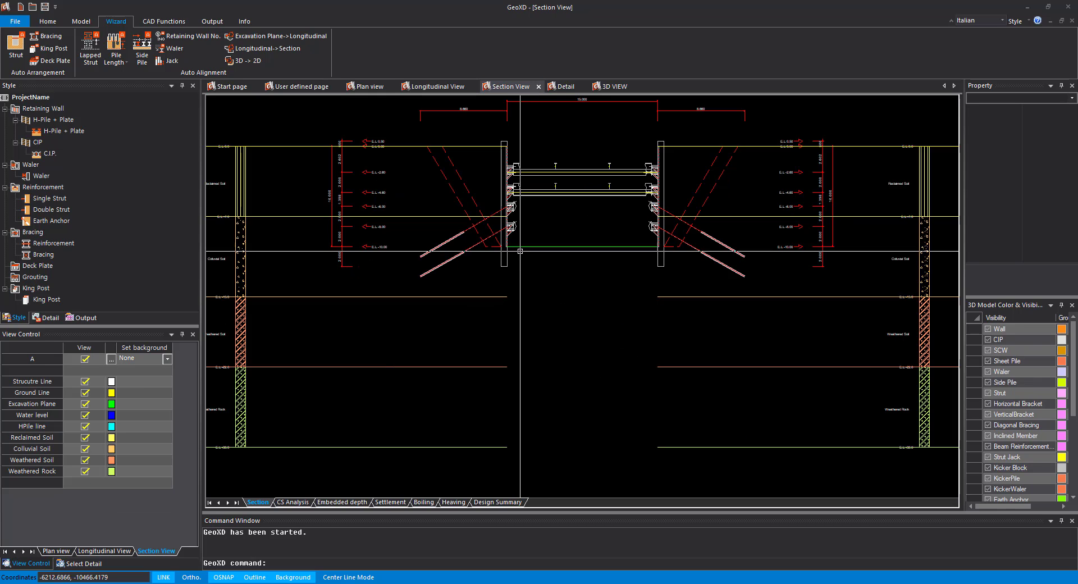
scroll(498, 224, "up", 1)
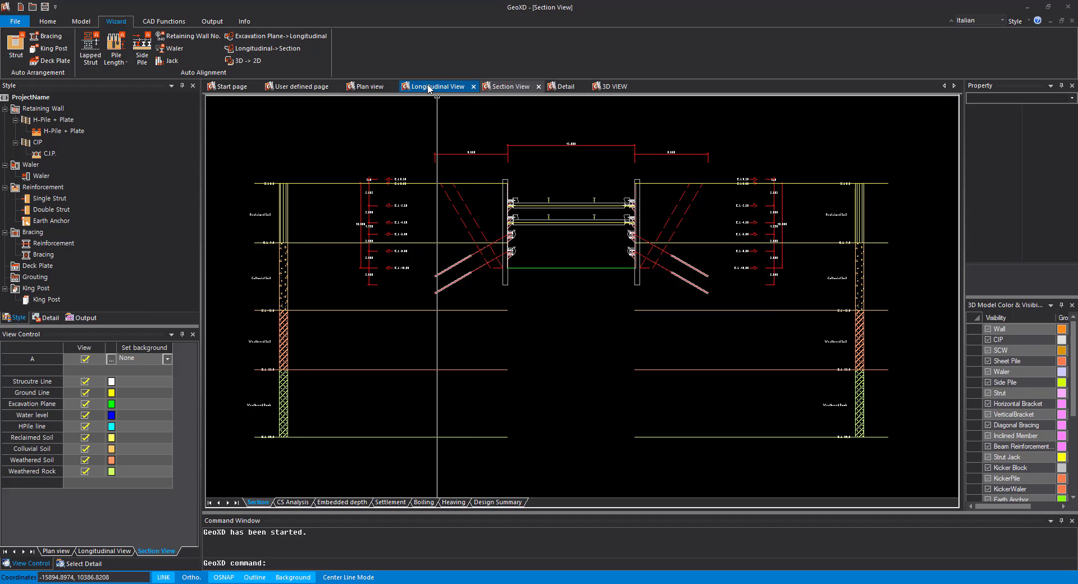
left_click(276, 52)
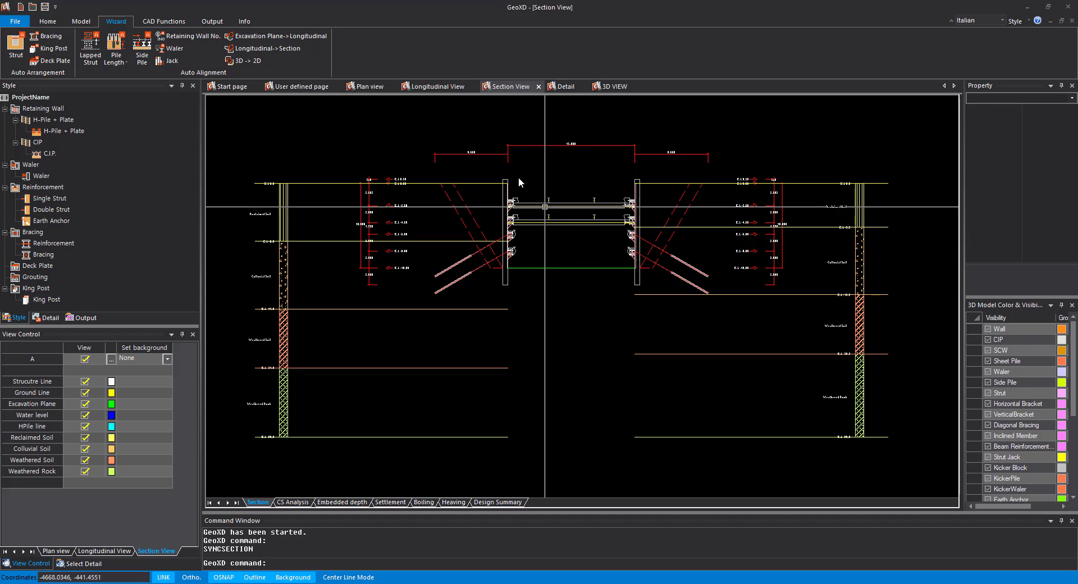
left_click(681, 352)
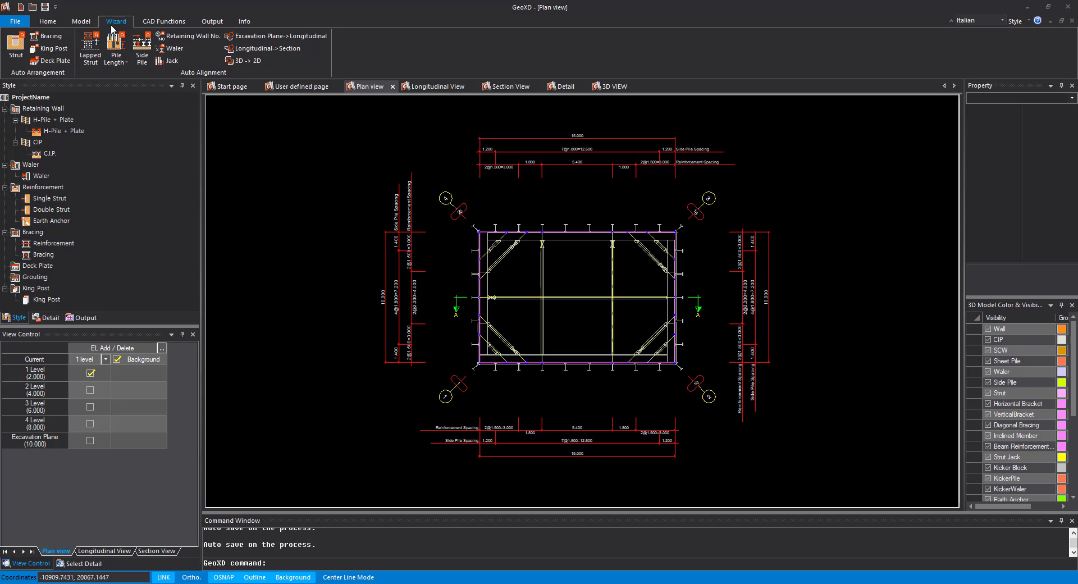
Step: Open the Section Manager and bring up the design settings of section A
left_click(212, 25)
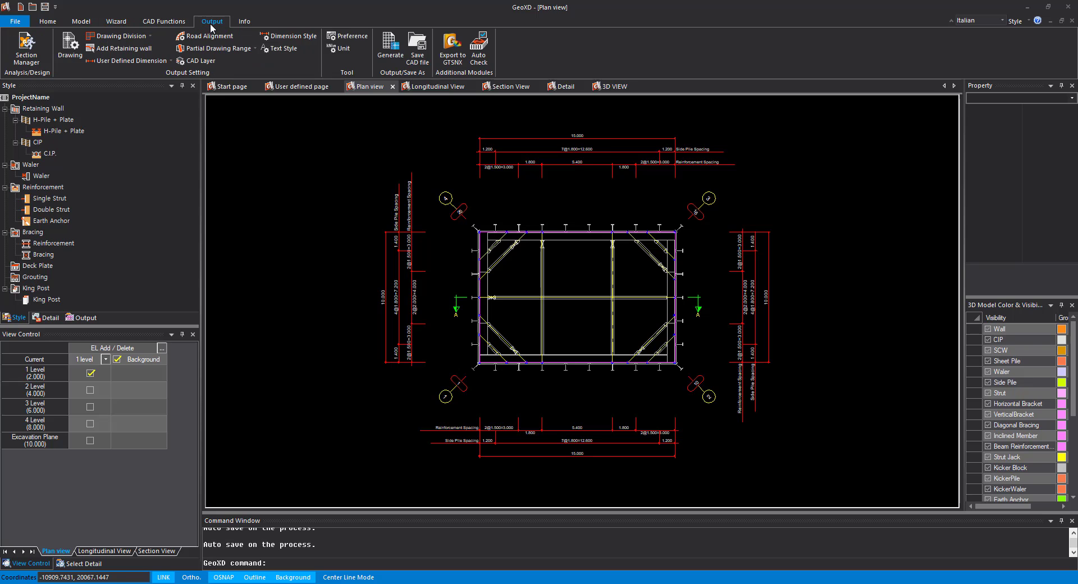
left_click(32, 59)
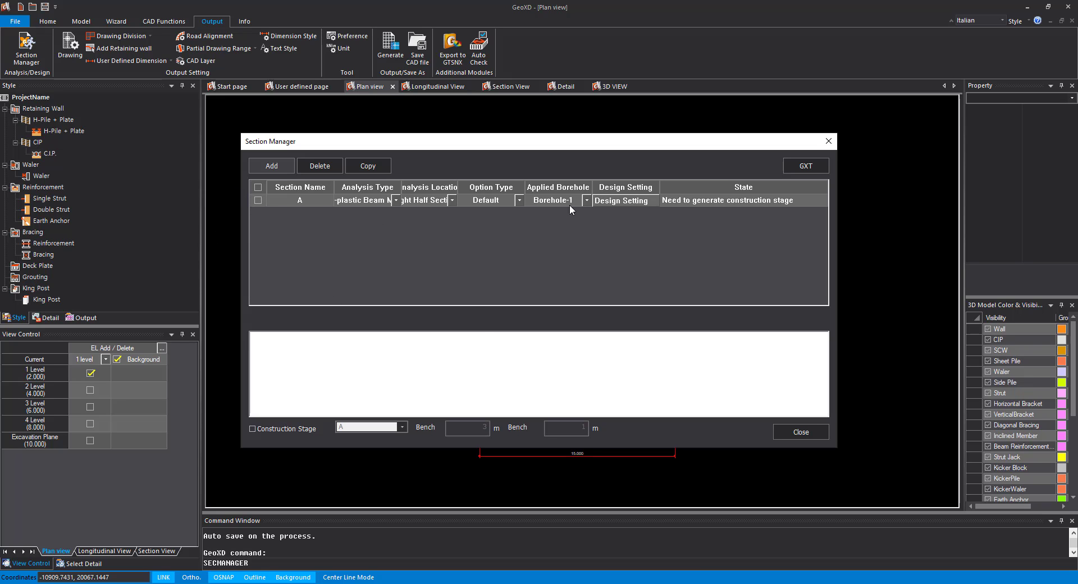
left_click(646, 200)
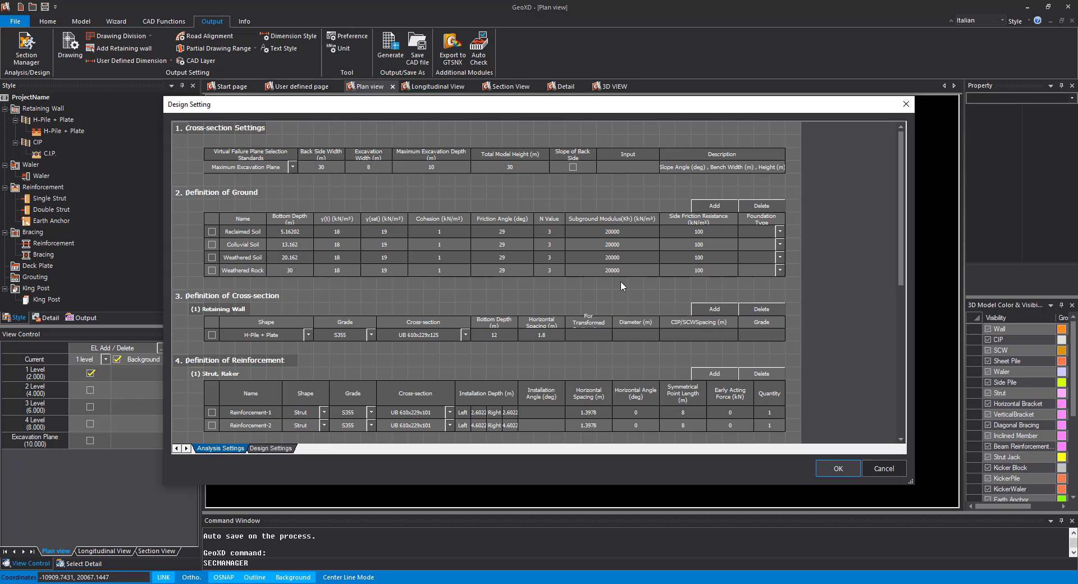
Step: Generate section A's excavation sequence with a minimum work space of 1 m and an allowable error of 20%
scroll(449, 309, "down", 1)
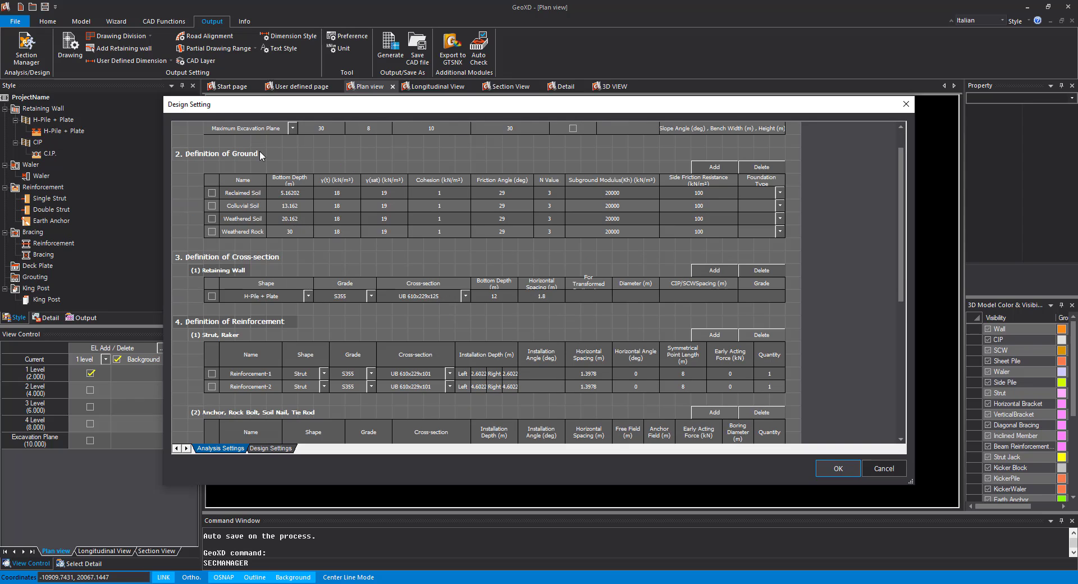
scroll(303, 296, "down", 2)
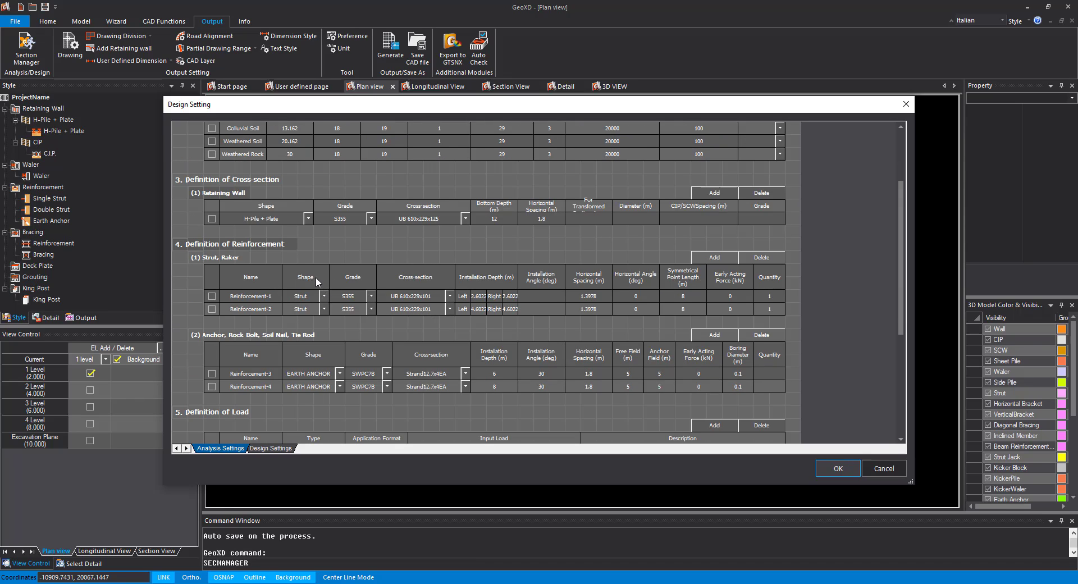
scroll(386, 258, "down", 2)
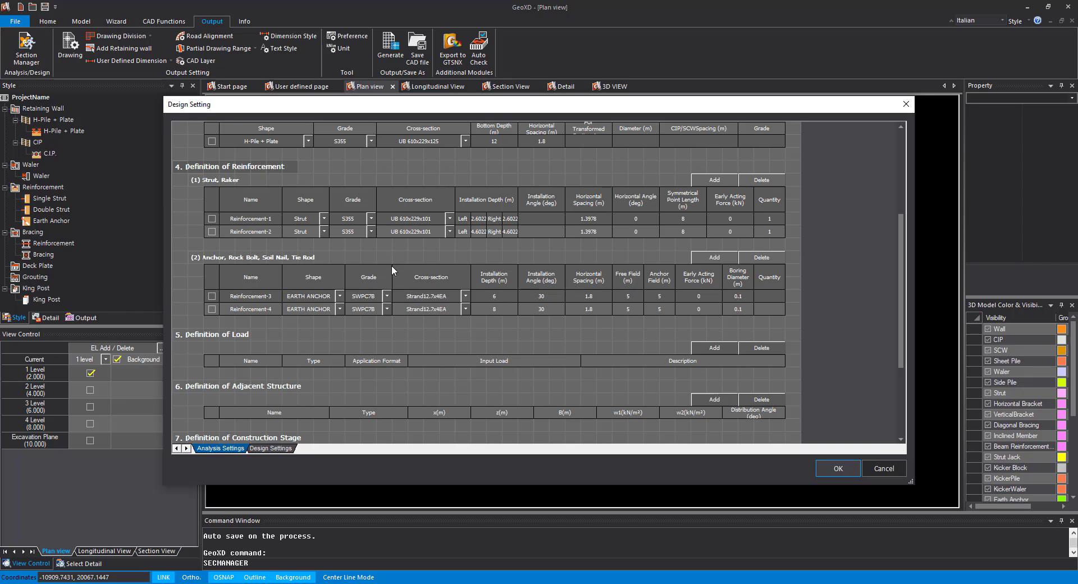
scroll(392, 272, "down", 1)
scroll(392, 270, "down", 3)
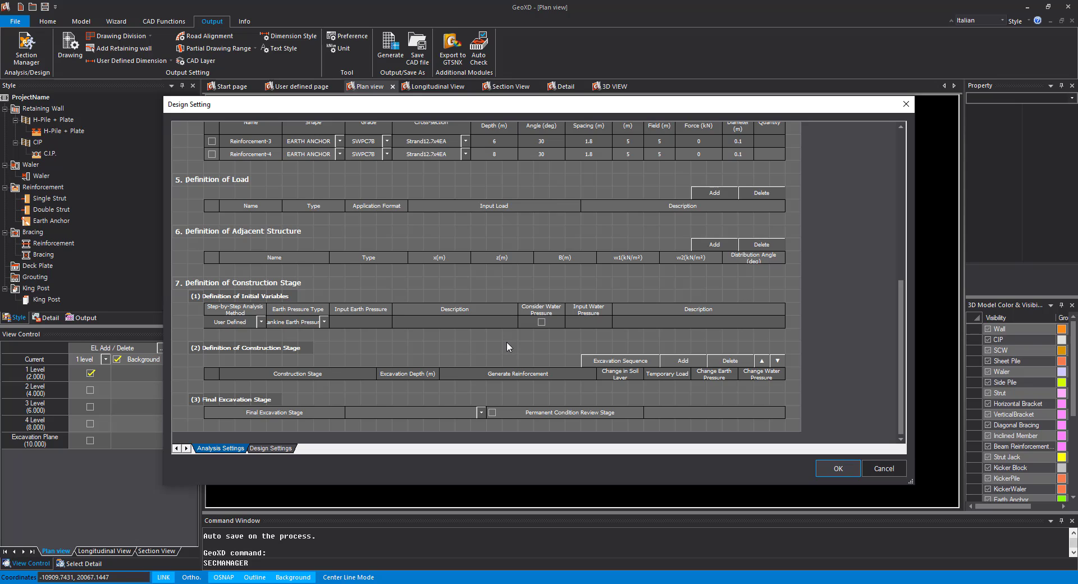
left_click(620, 362)
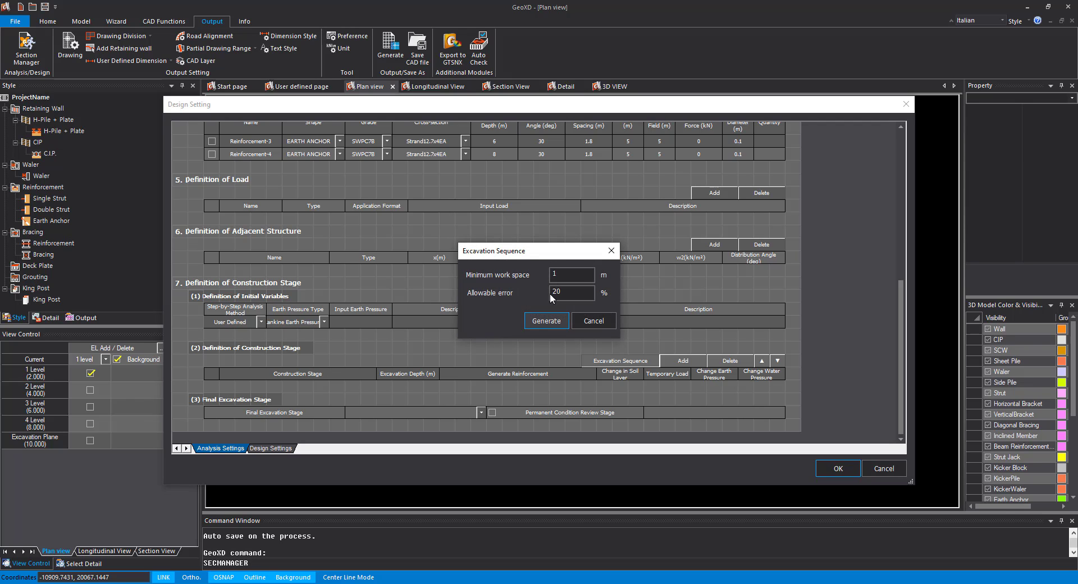
left_click(542, 323)
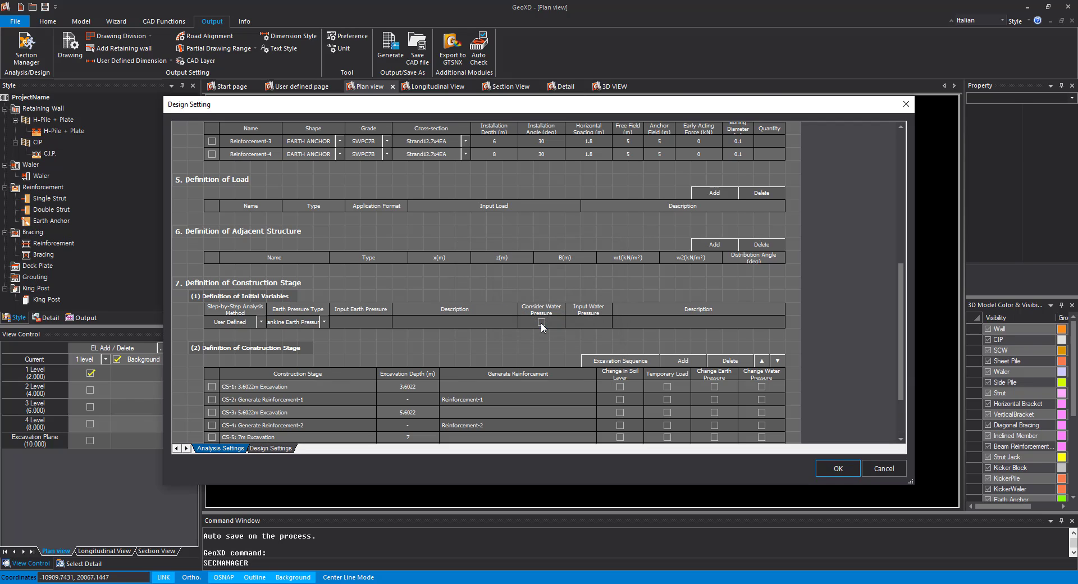
scroll(541, 323, "down", 2)
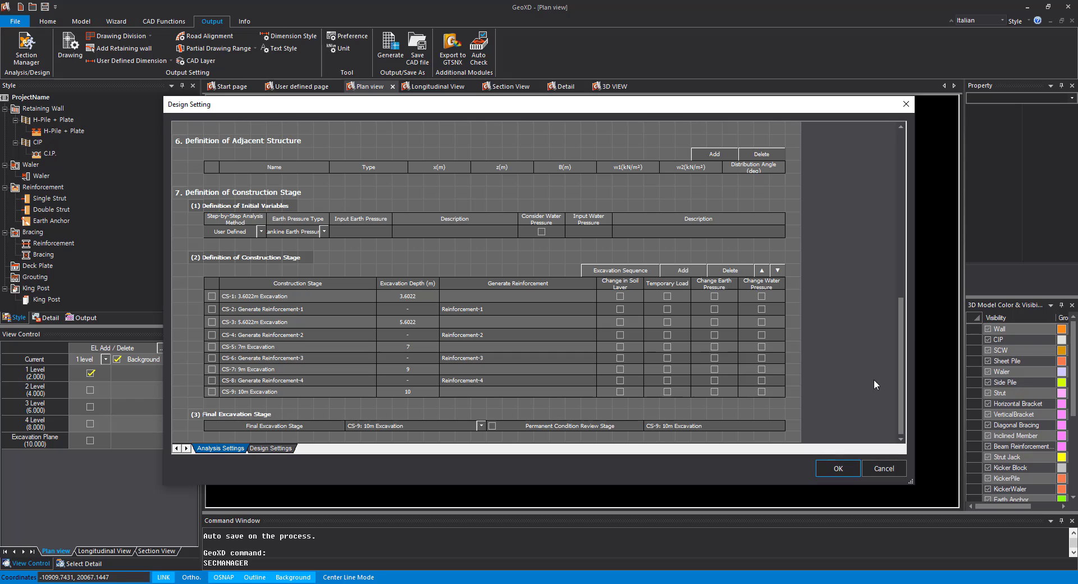
Step: Review section A's ground, reinforcement and construction stage definitions, accept the design settings and close the Section Manager
scroll(512, 205, "up", 3)
scroll(515, 207, "up", 4)
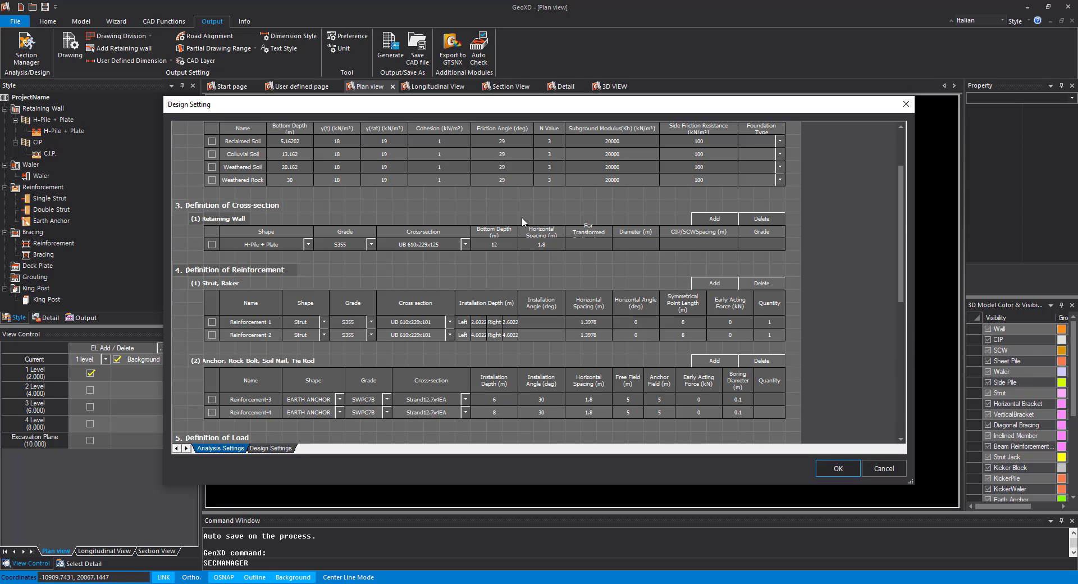
scroll(370, 330, "up", 2)
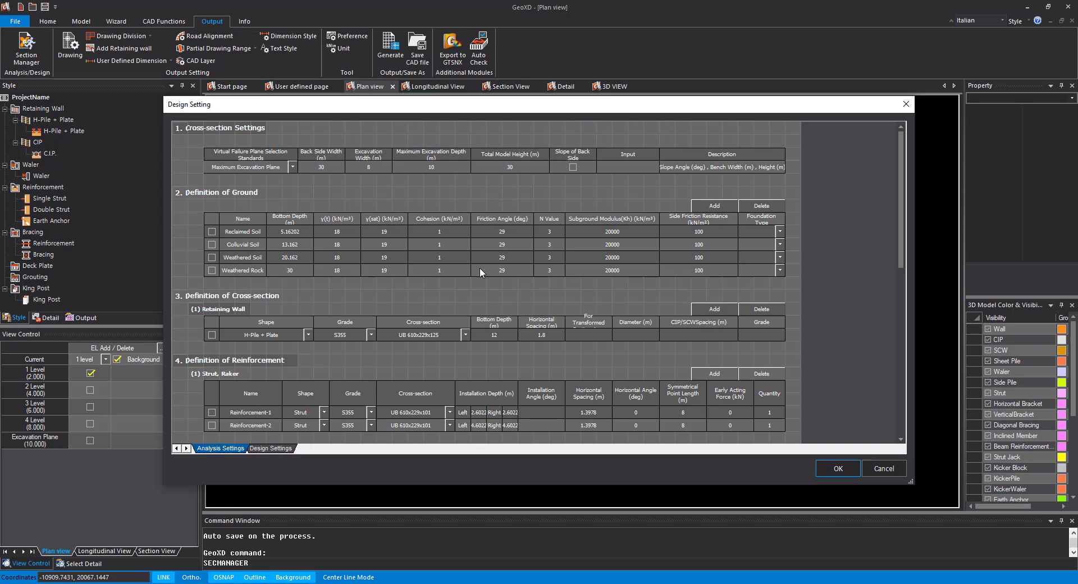
scroll(355, 227, "down", 5)
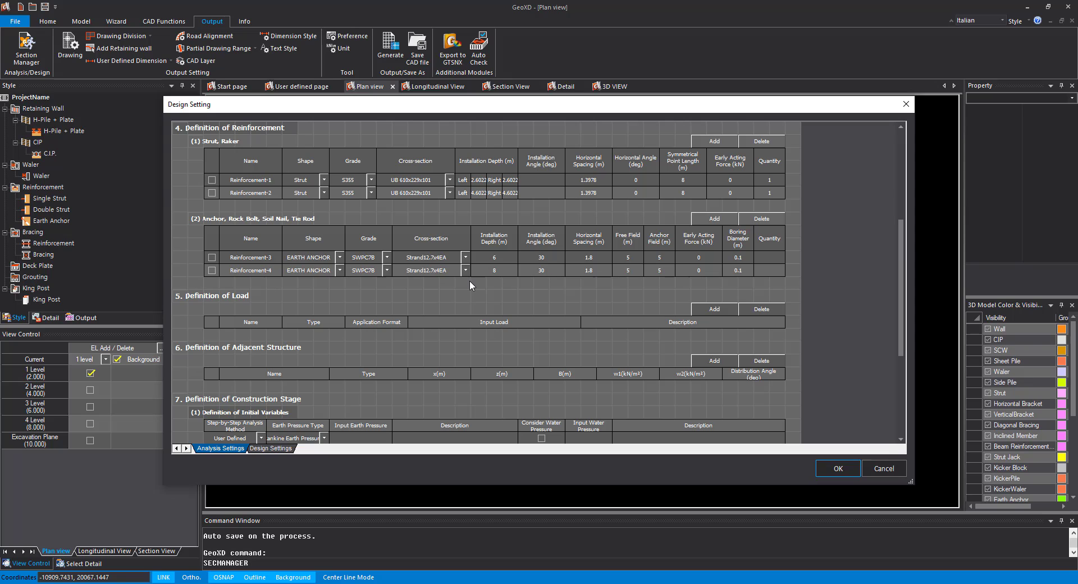
scroll(469, 280, "down", 4)
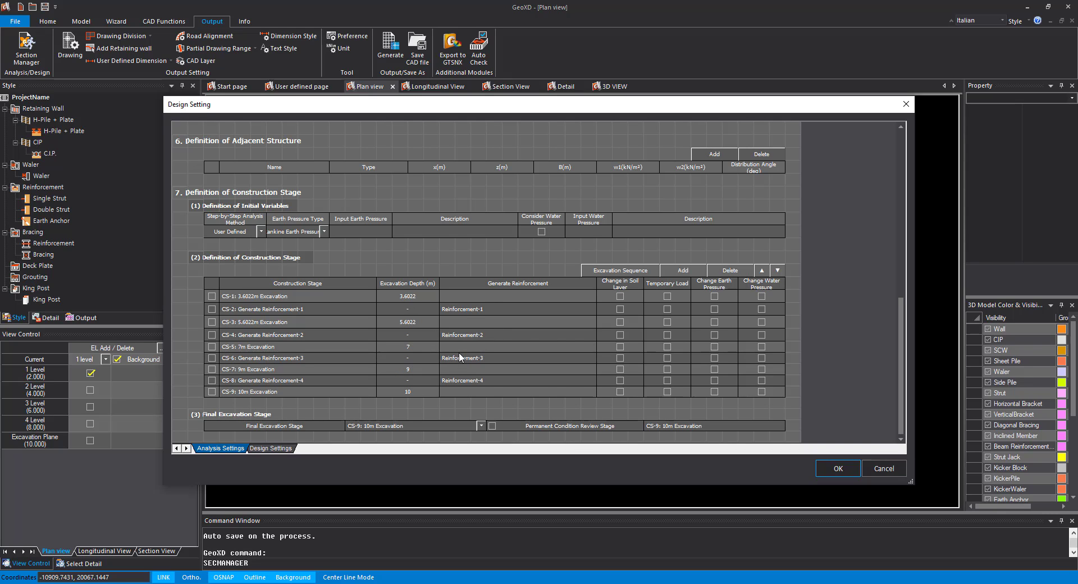
left_click(832, 472)
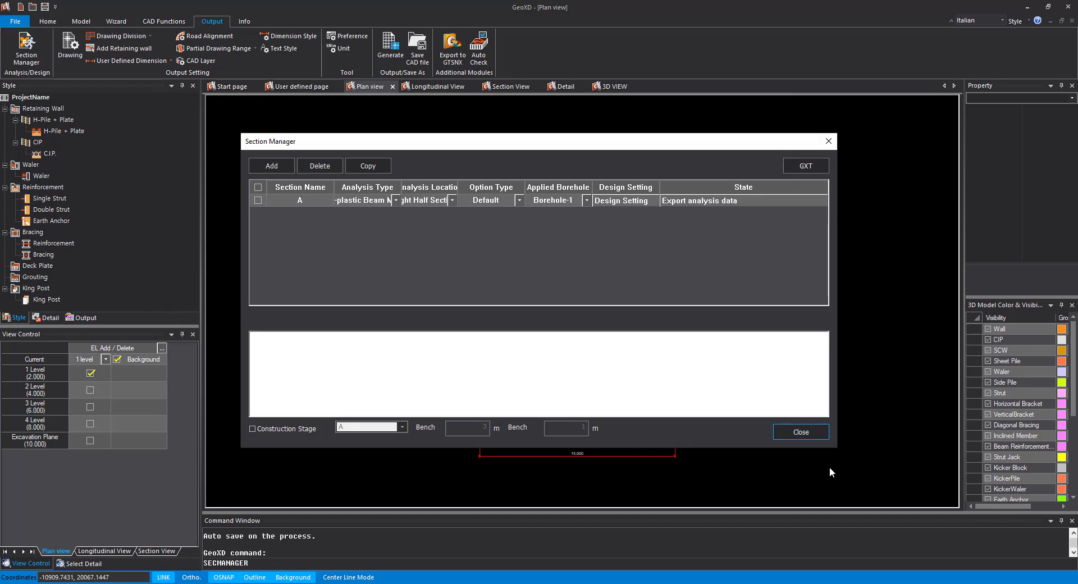
left_click(812, 432)
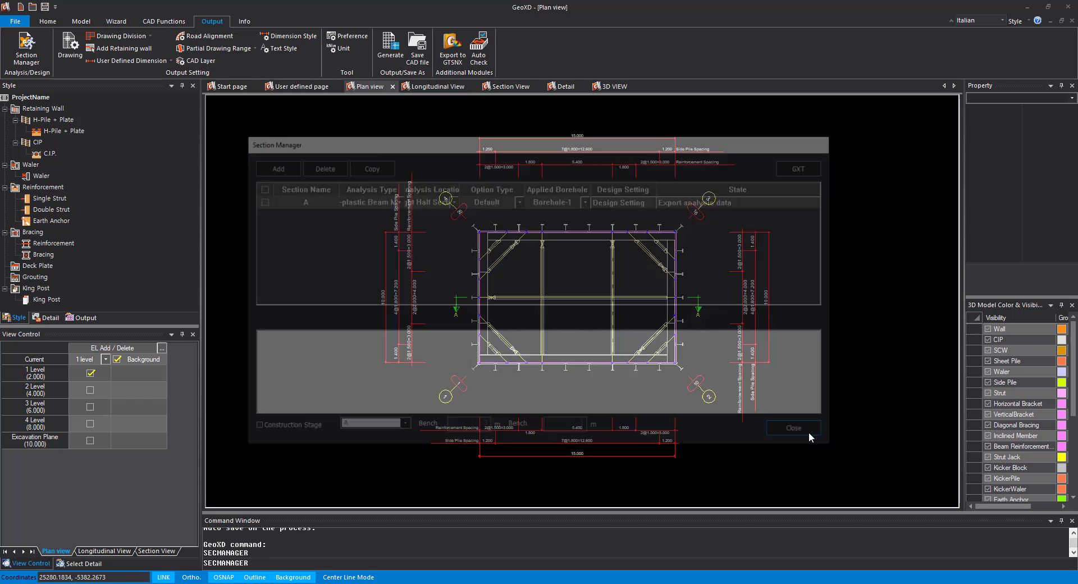
Step: Place a load cell where the left vertical strut crosses the central horizontal strut, for reinforcement level 2 only
scroll(572, 275, "up", 1)
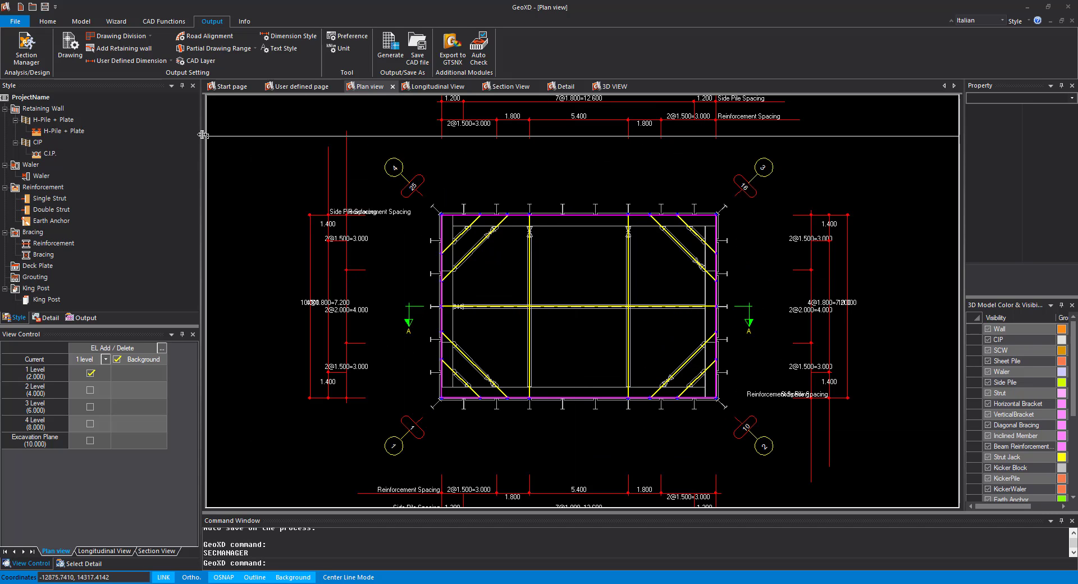
left_click(116, 22)
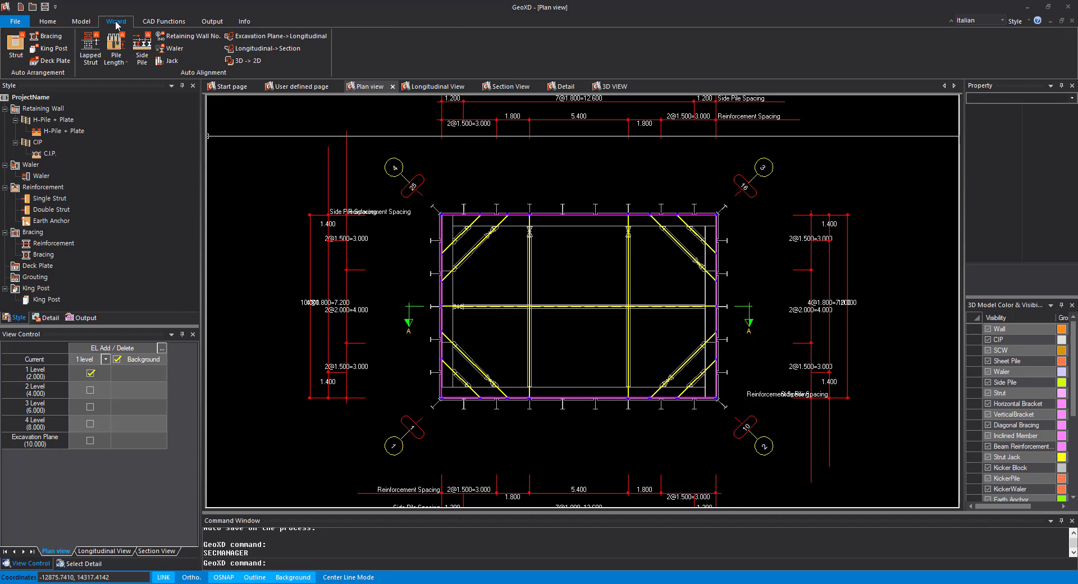
left_click(88, 25)
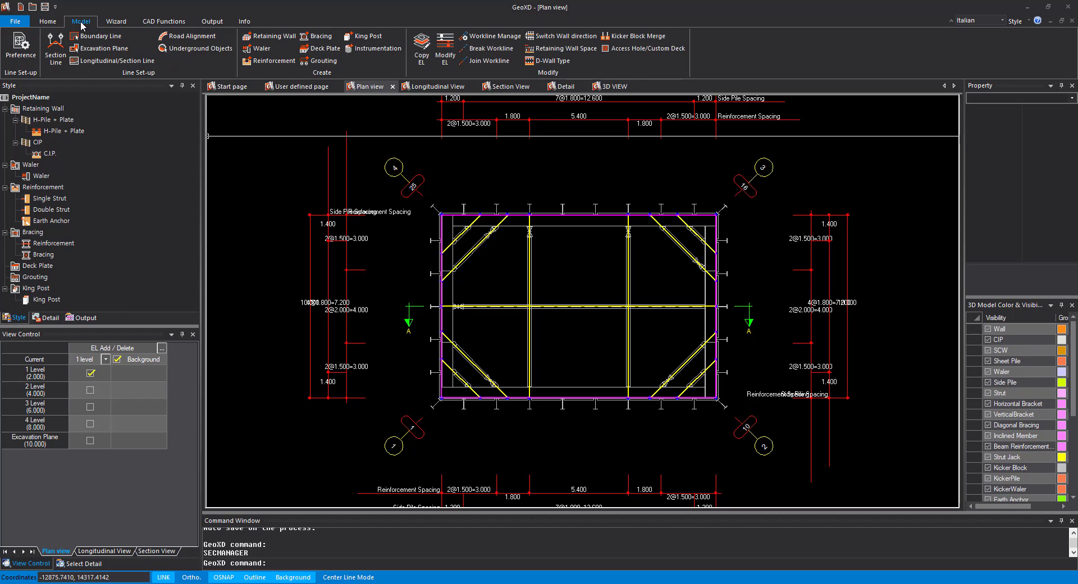
left_click(375, 49)
left_click_drag(449, 128, 94, 151)
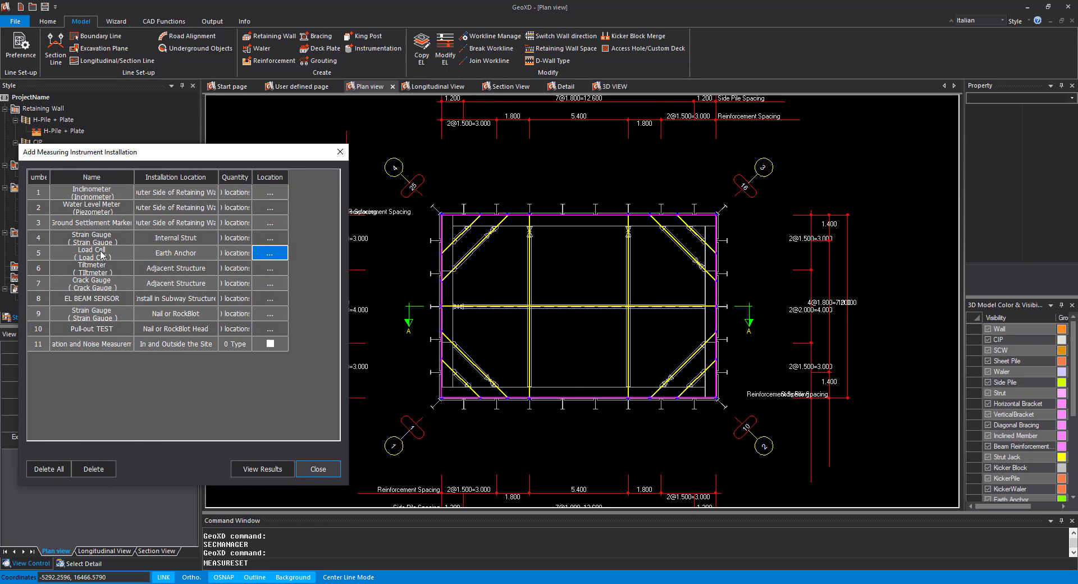
left_click(270, 256)
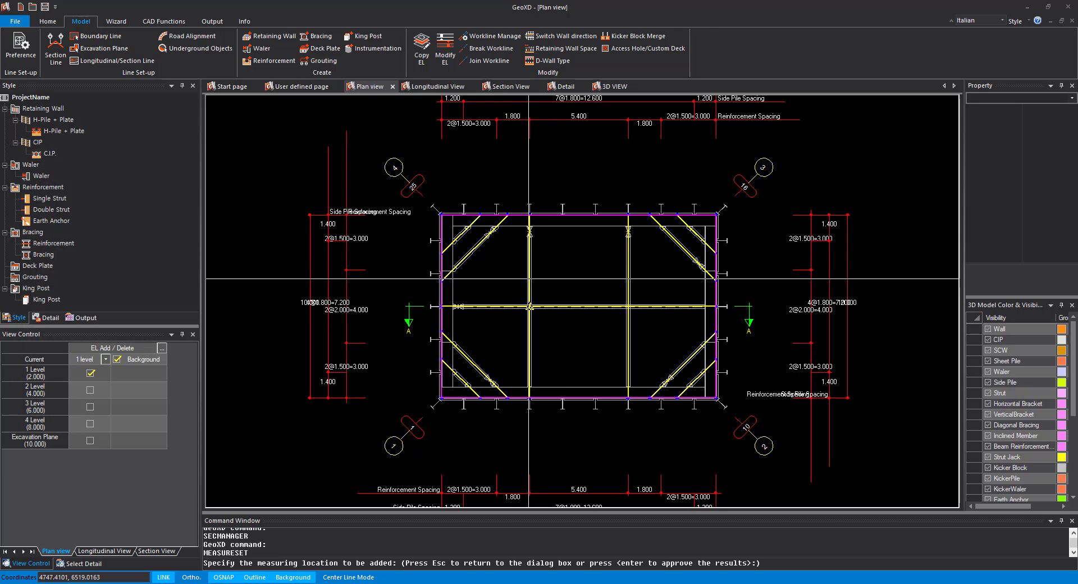
left_click(528, 283)
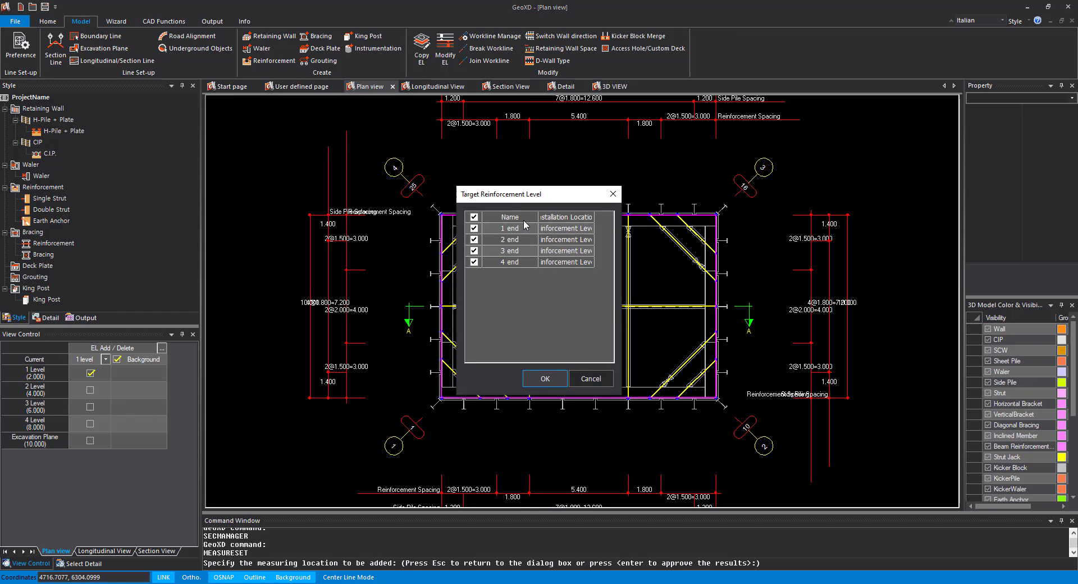
left_click(474, 228)
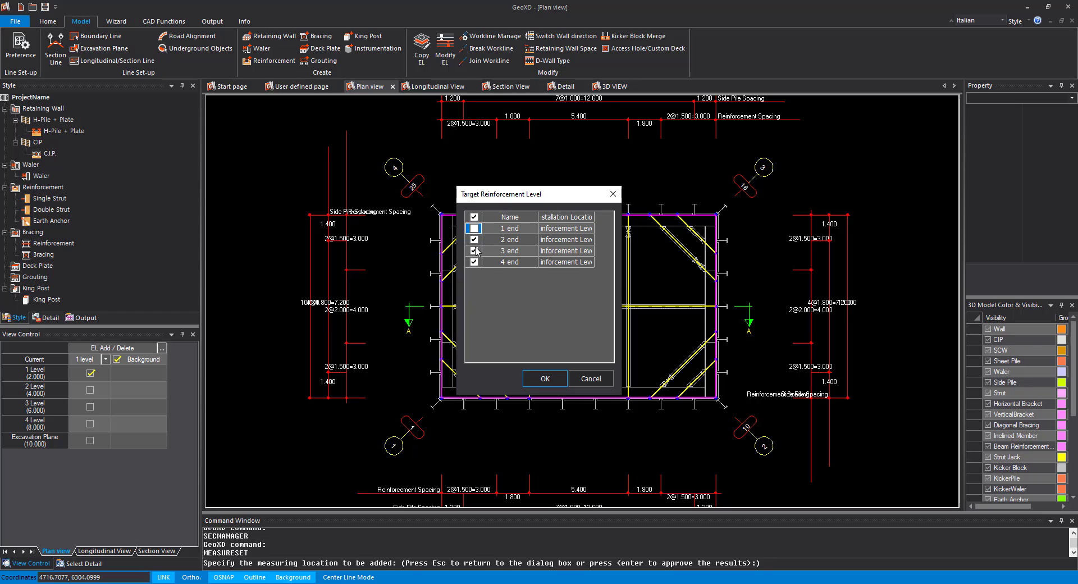
left_click(474, 251)
left_click(474, 262)
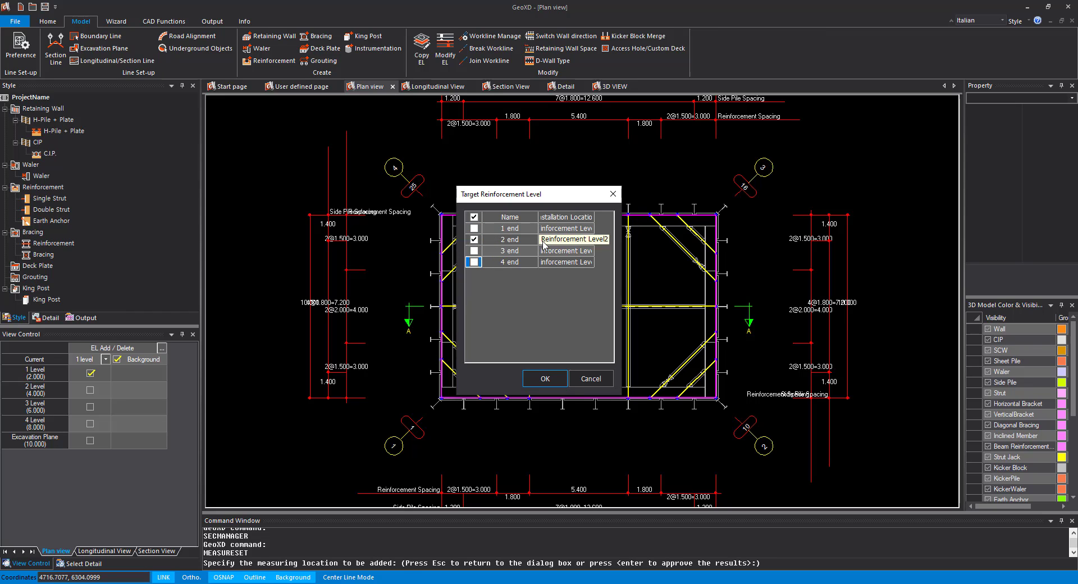
left_click(553, 381)
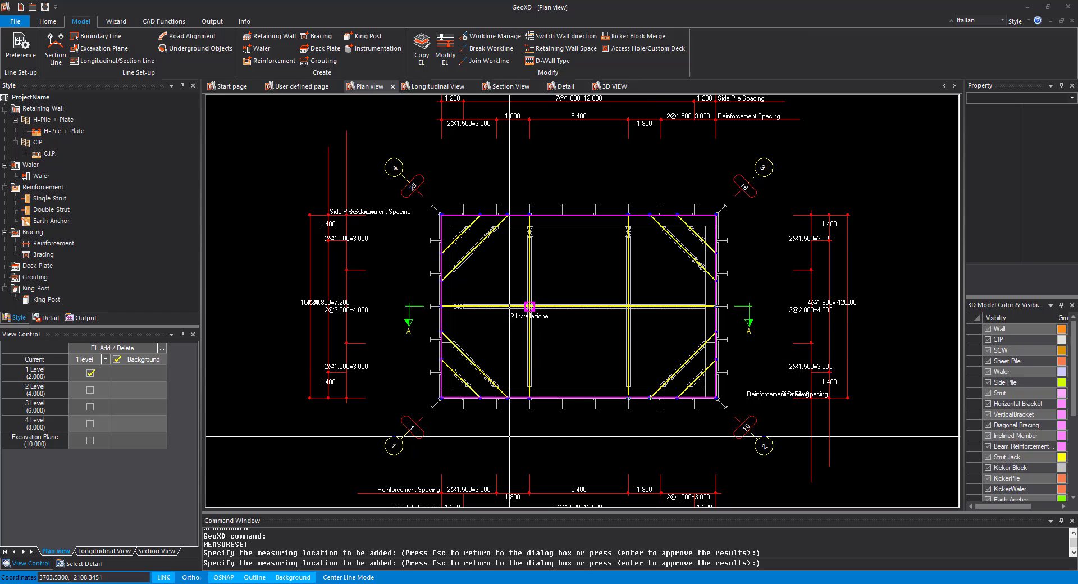
Step: Bring up the list of drawings to generate and check the scales from Cover to Plan Drawing of Measurements
left_click(212, 22)
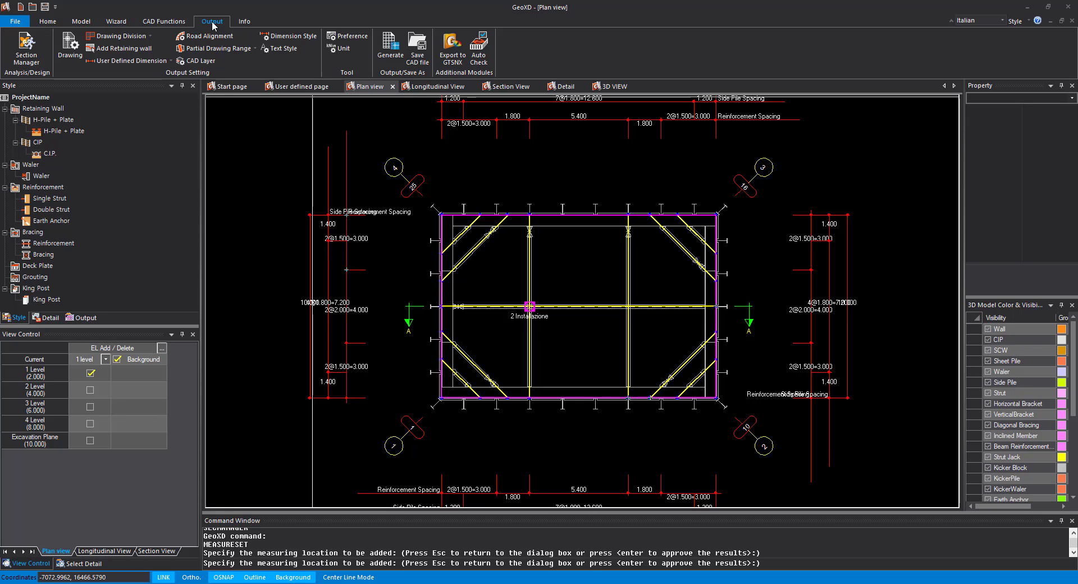
left_click(389, 58)
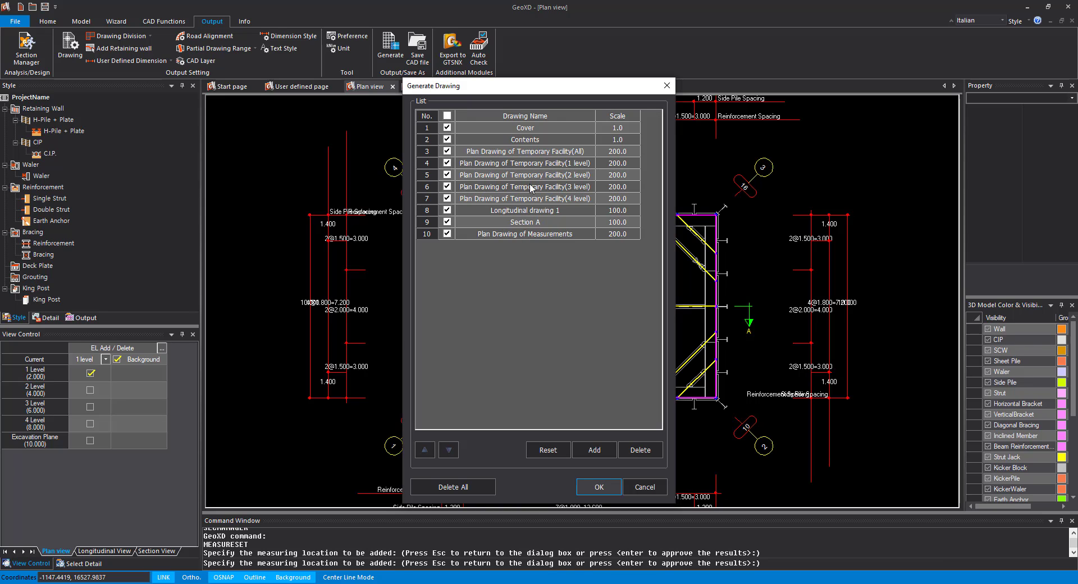
left_click(624, 130)
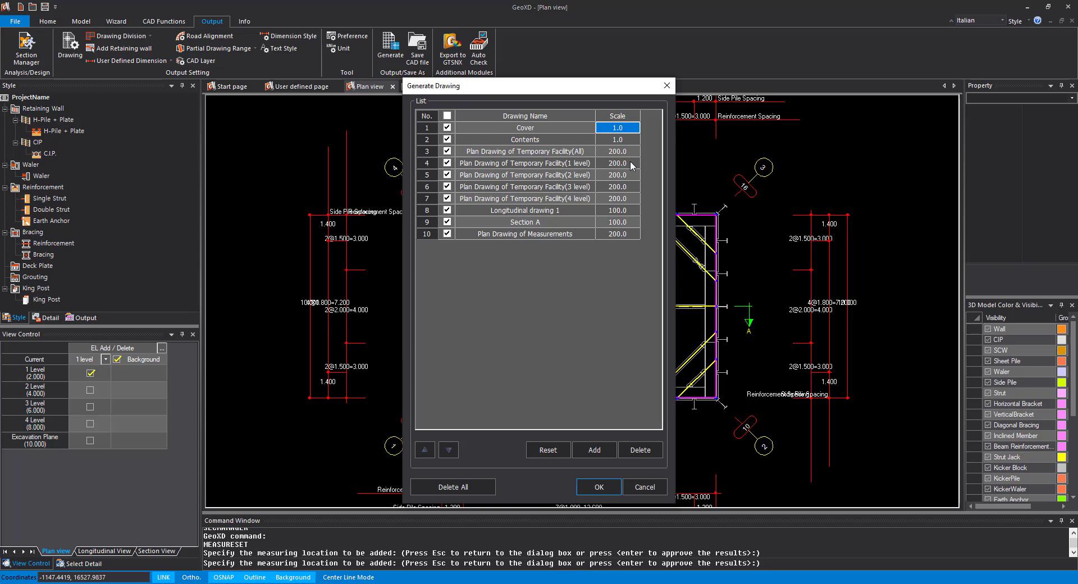
left_click(622, 236)
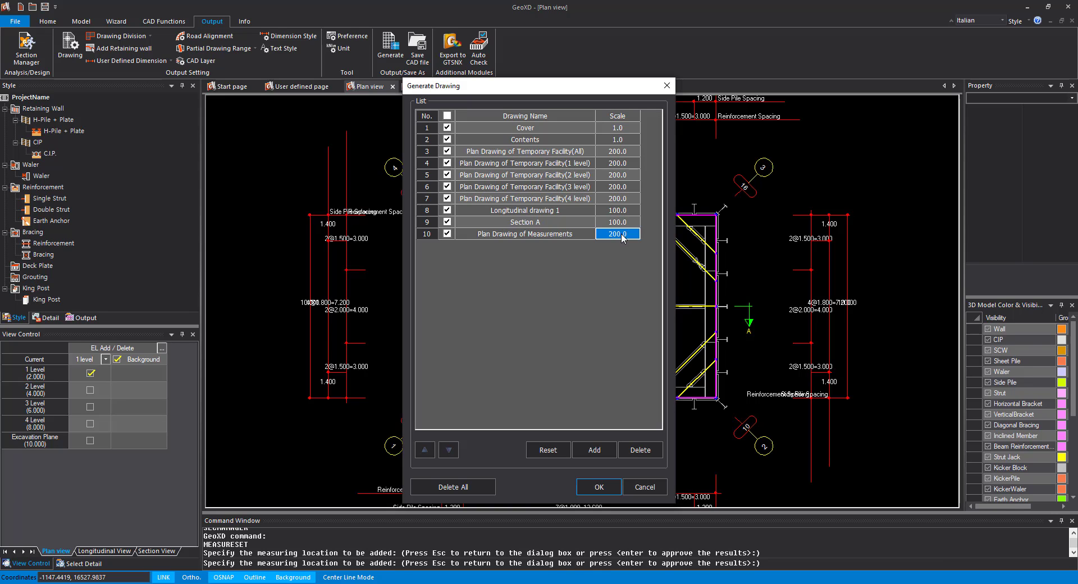